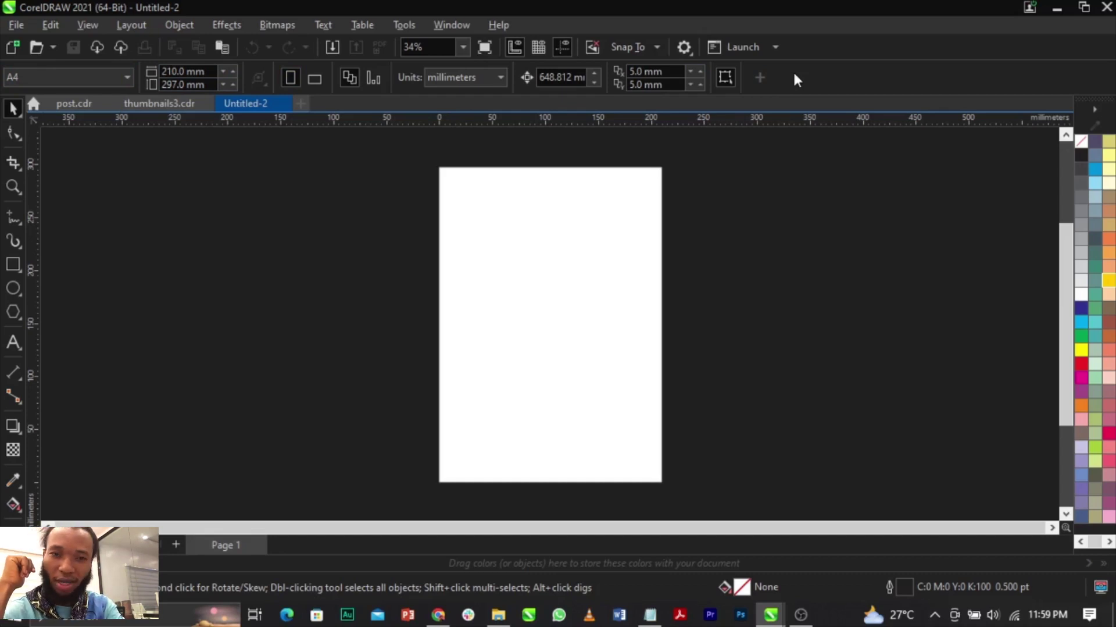
Open the property bar's Units list while the A4 page is still in millimetres.
left_click(452, 82)
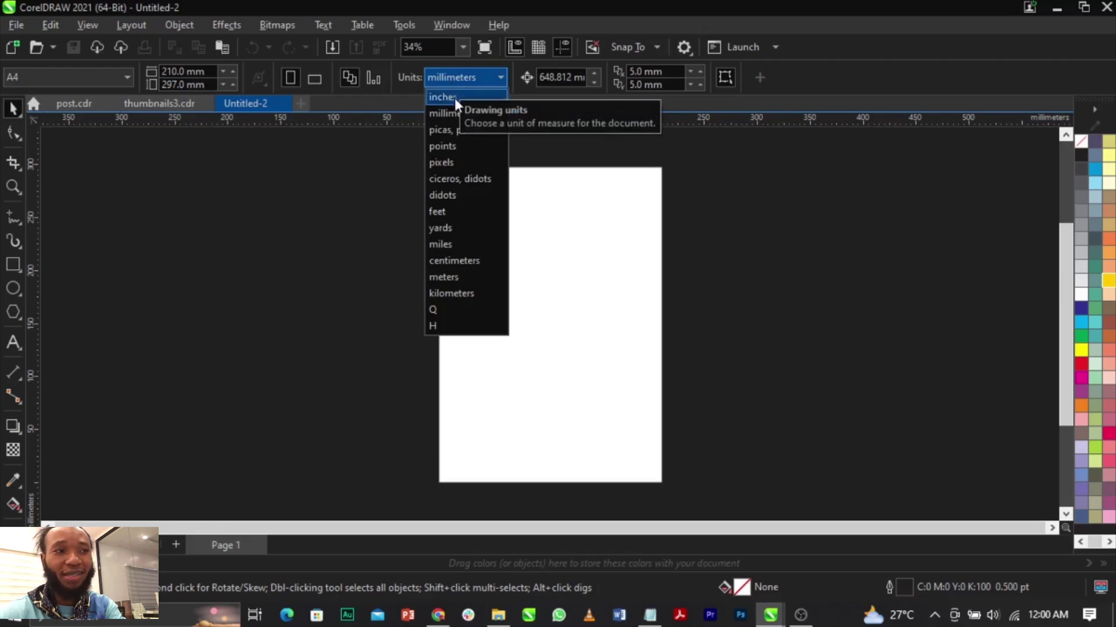
Switch the document units to inches and resize the page to 10 × 10 inches.
left_click(457, 99)
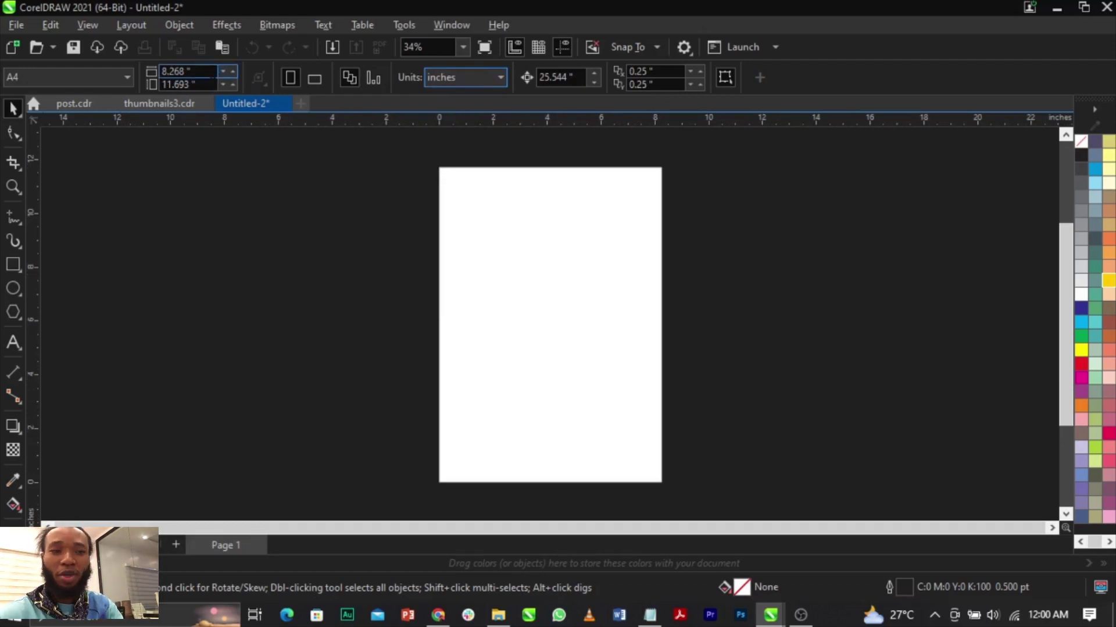
left_click(174, 70)
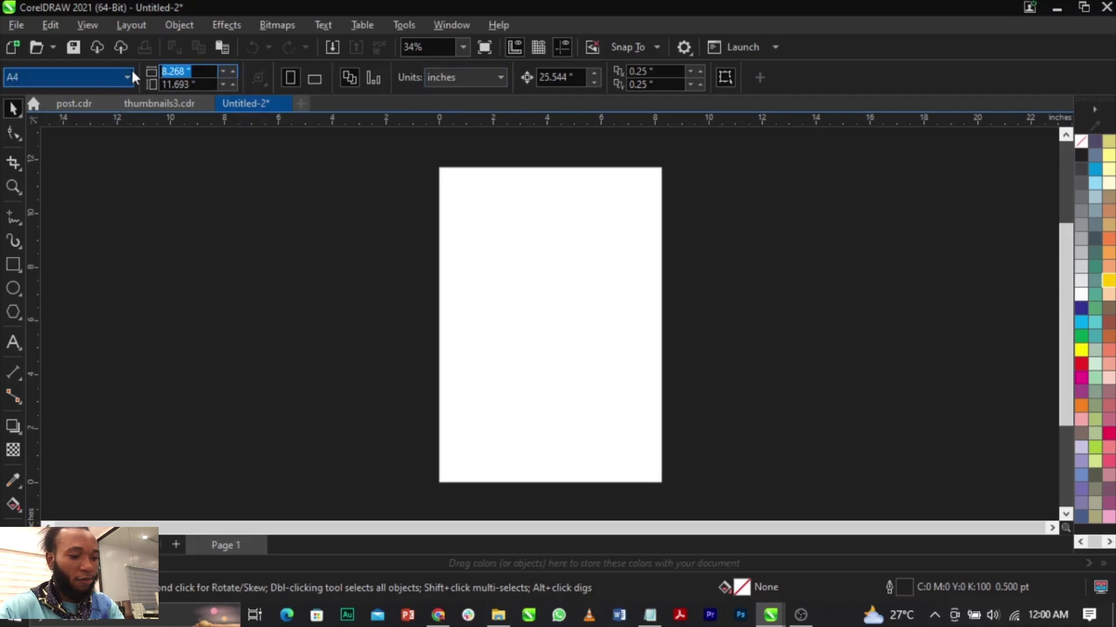
type("10")
key("Tab")
type("10")
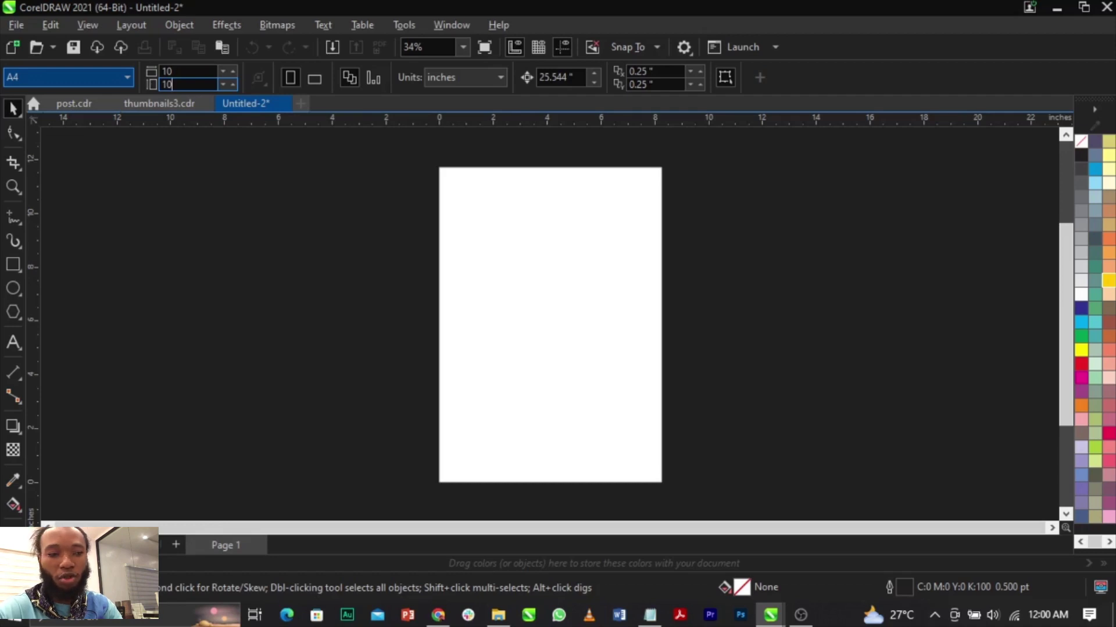
key("Return")
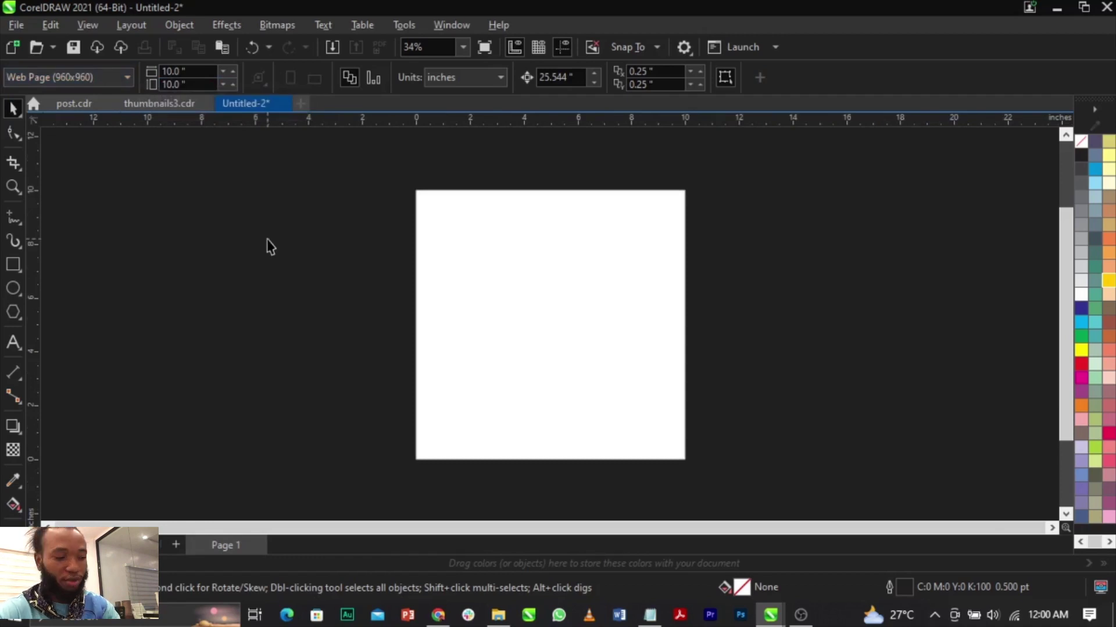
Draw a rectangle across the page with the Rectangle tool.
scroll(270, 247, "up", 1)
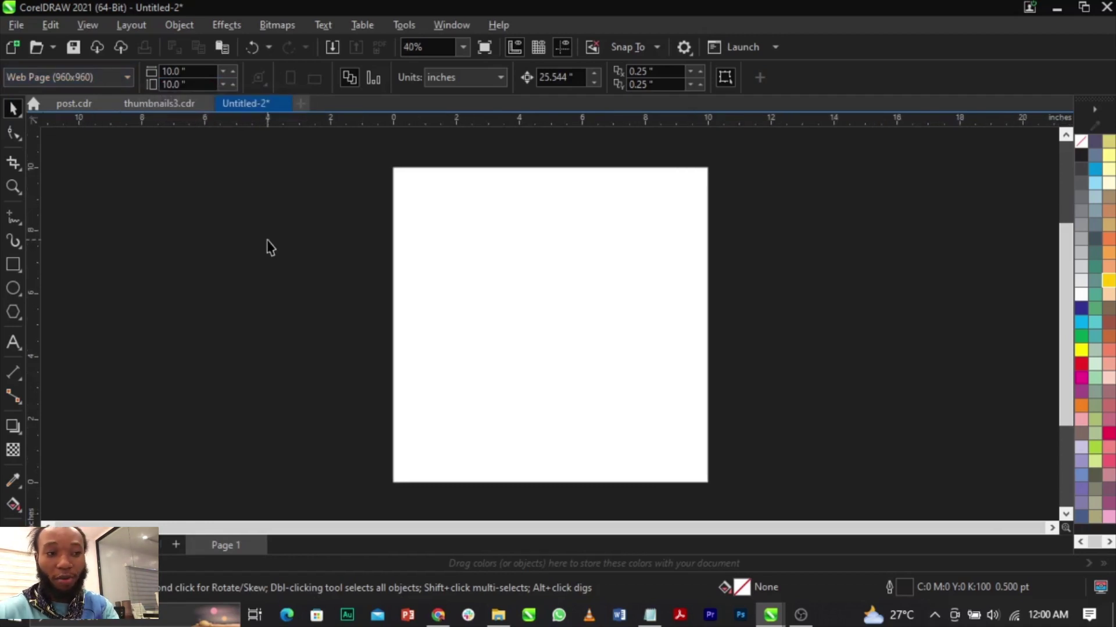
left_click(14, 264)
left_click_drag(395, 179, 689, 481)
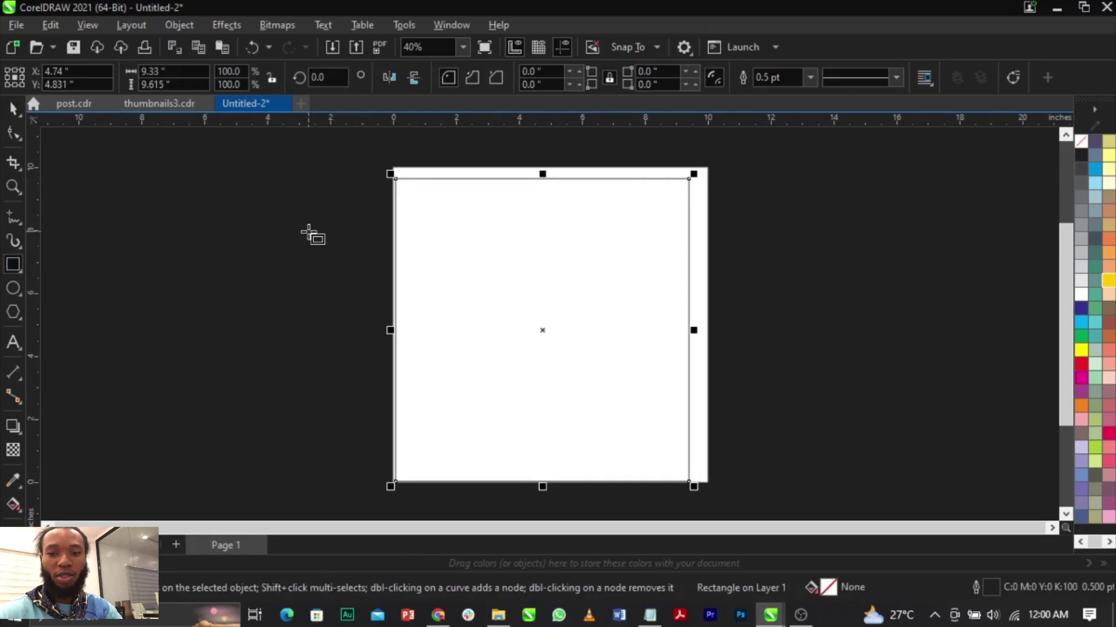
key("space")
Size the rectangle to 10 × 10 inches, centre it, then drag it right and down.
left_click(153, 70)
type("10")
key("Tab")
type("10")
key("Return")
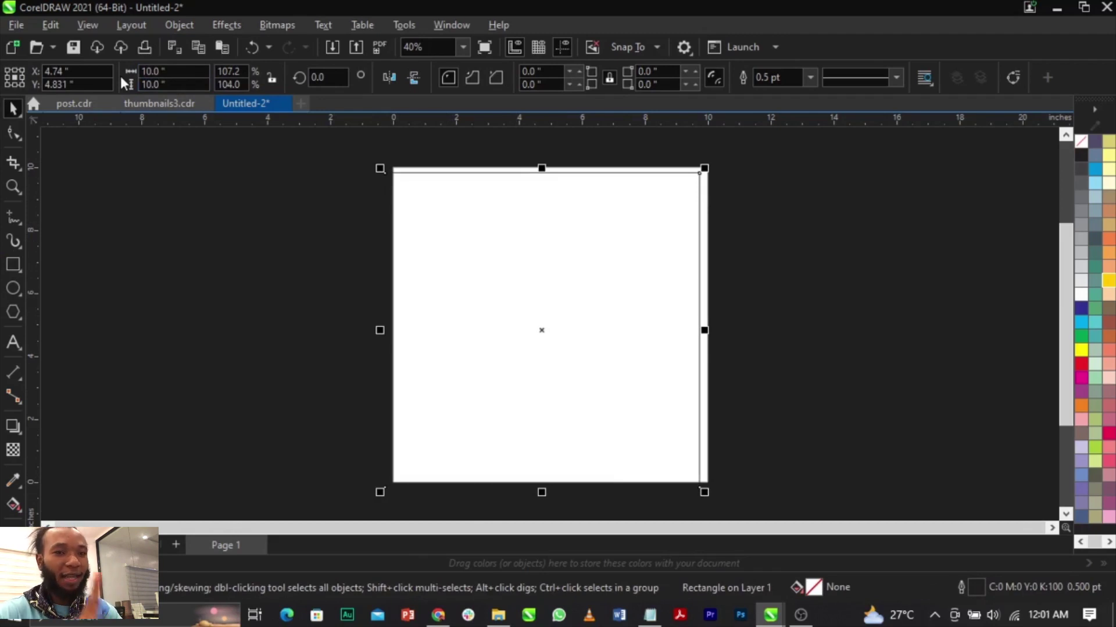
key("p")
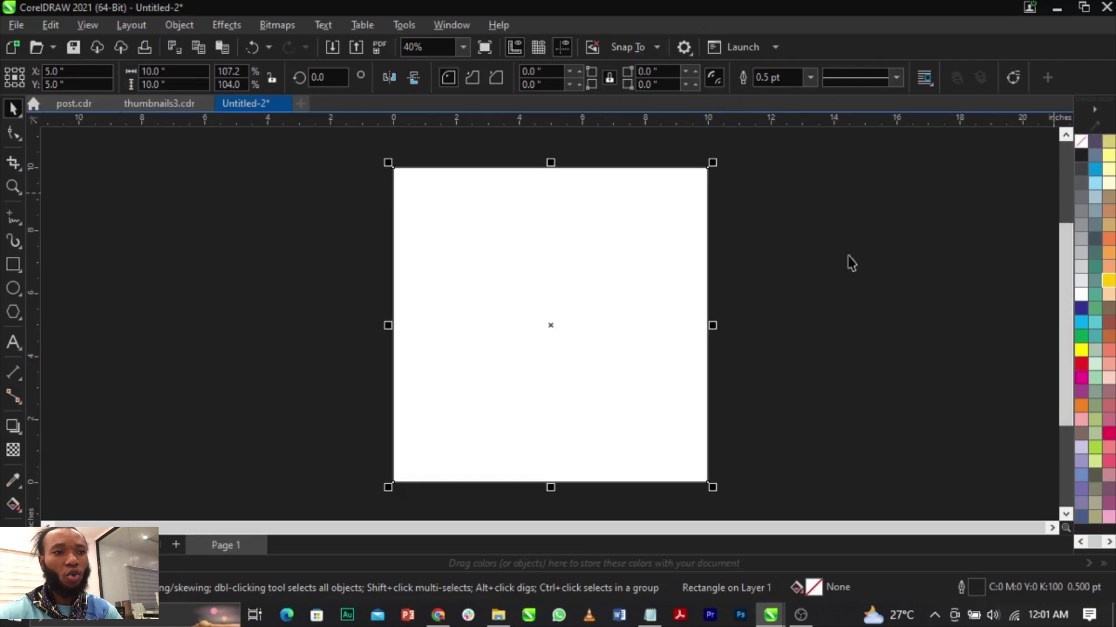
left_click_drag(554, 287, 647, 320)
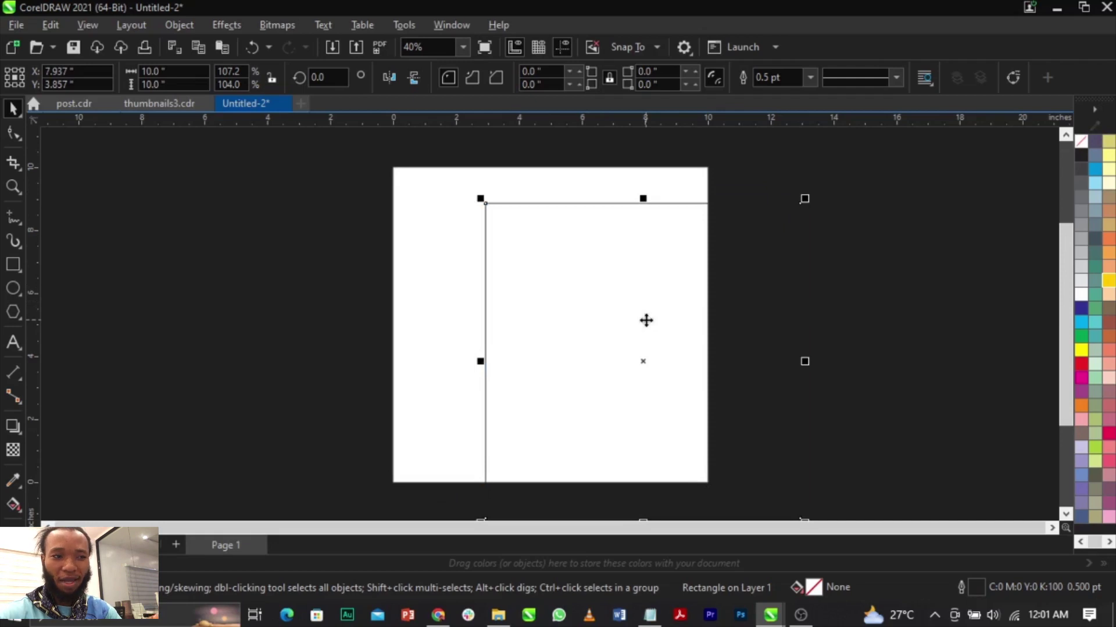
Set the rectangle's outline to none, re-centre it at X 5, Y 5 inches, and deselect.
right_click(1086, 144)
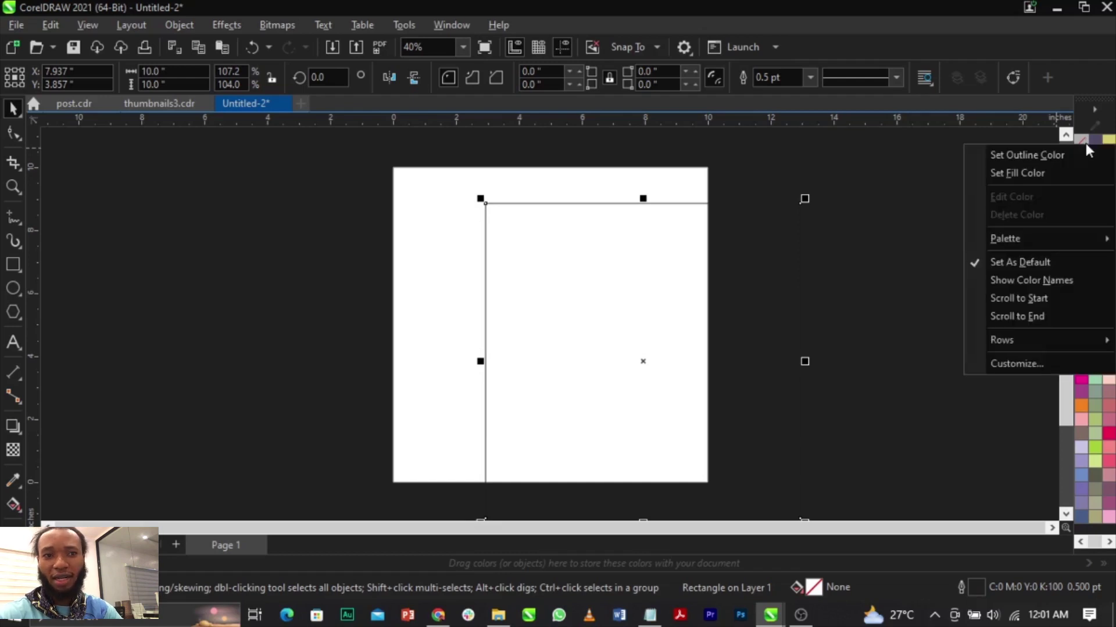
left_click(1059, 161)
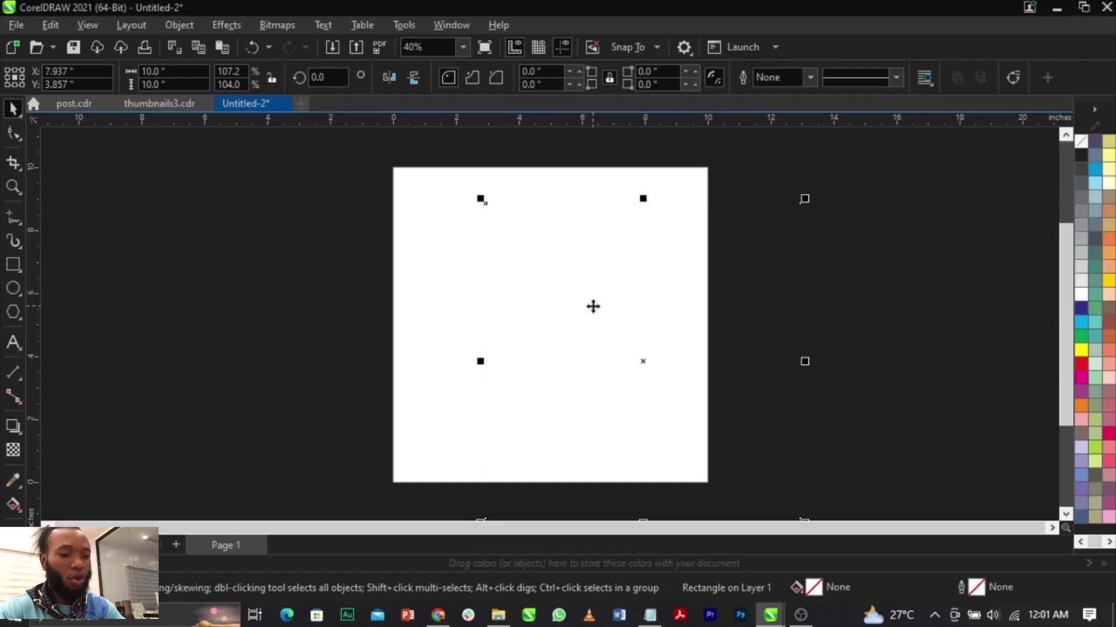
key("p")
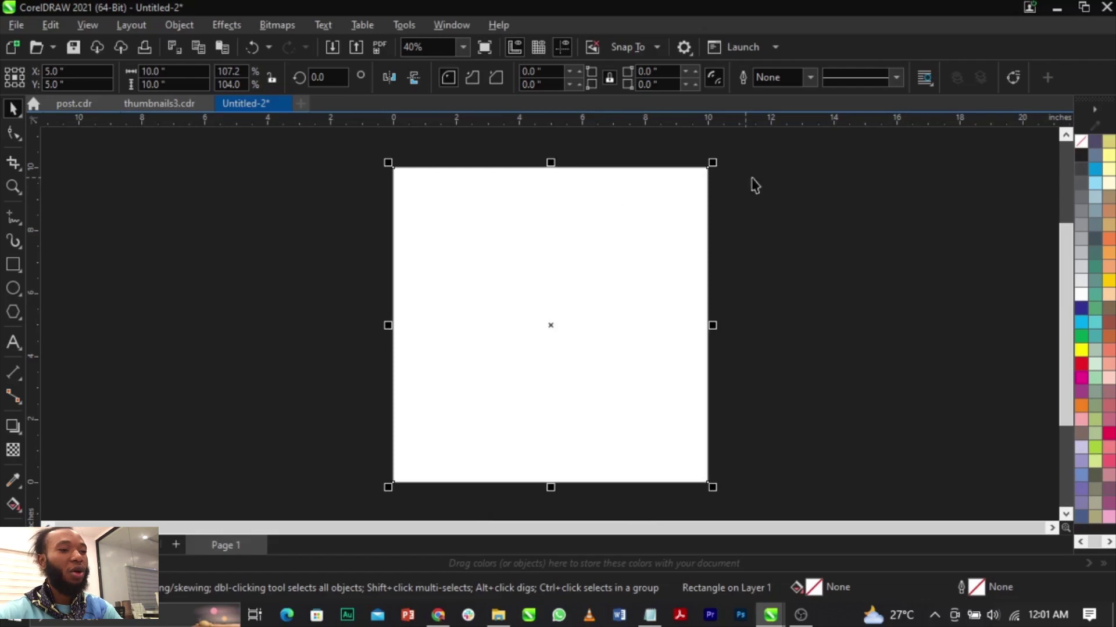
left_click(279, 297)
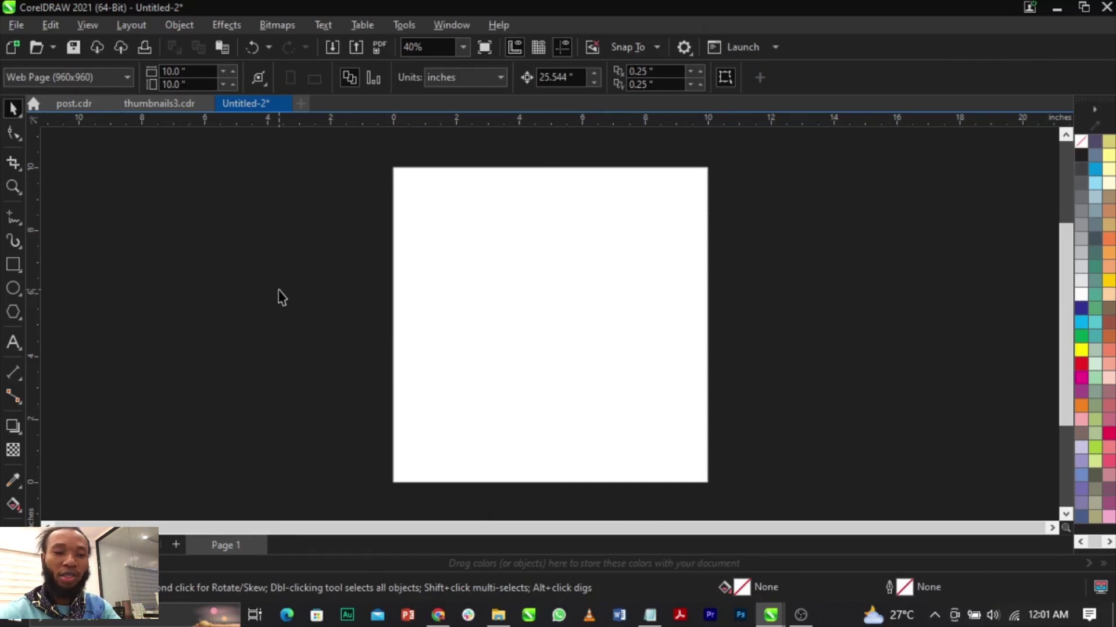
Import six event photos and the logo from Downloads > NAIJA OLD SCHOOL.
right_click(309, 251)
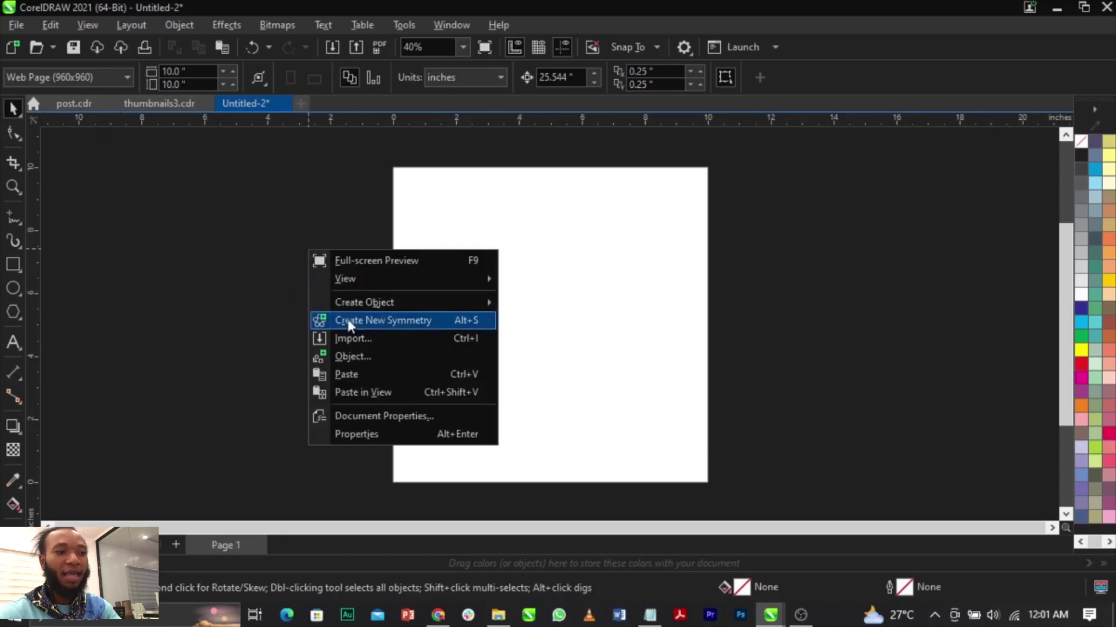
left_click(362, 340)
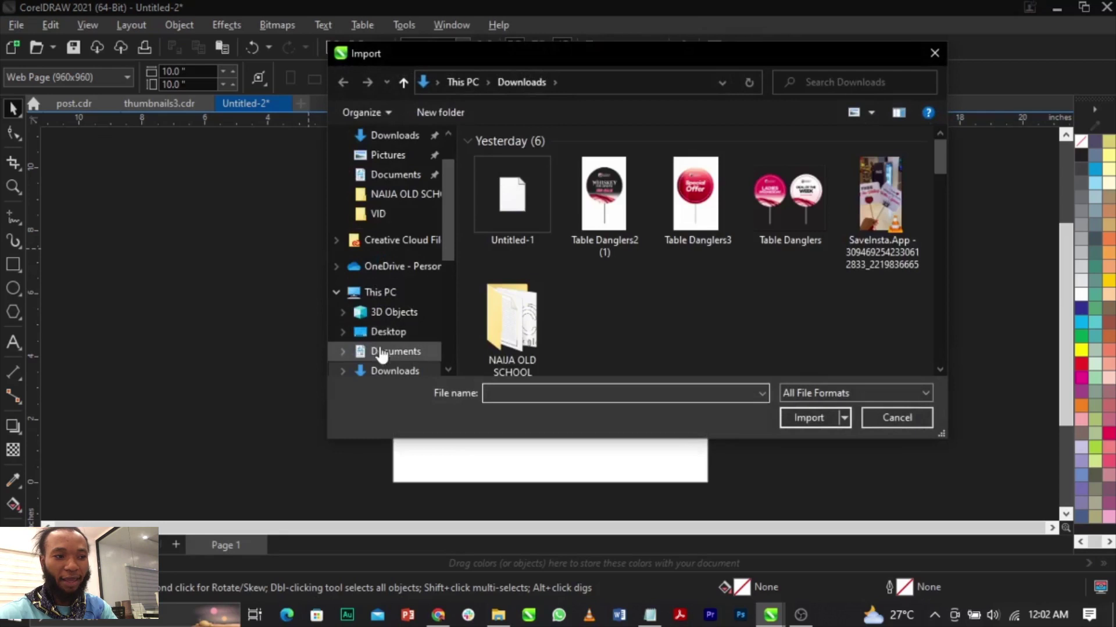
scroll(373, 356, "down", 1)
left_click(390, 311)
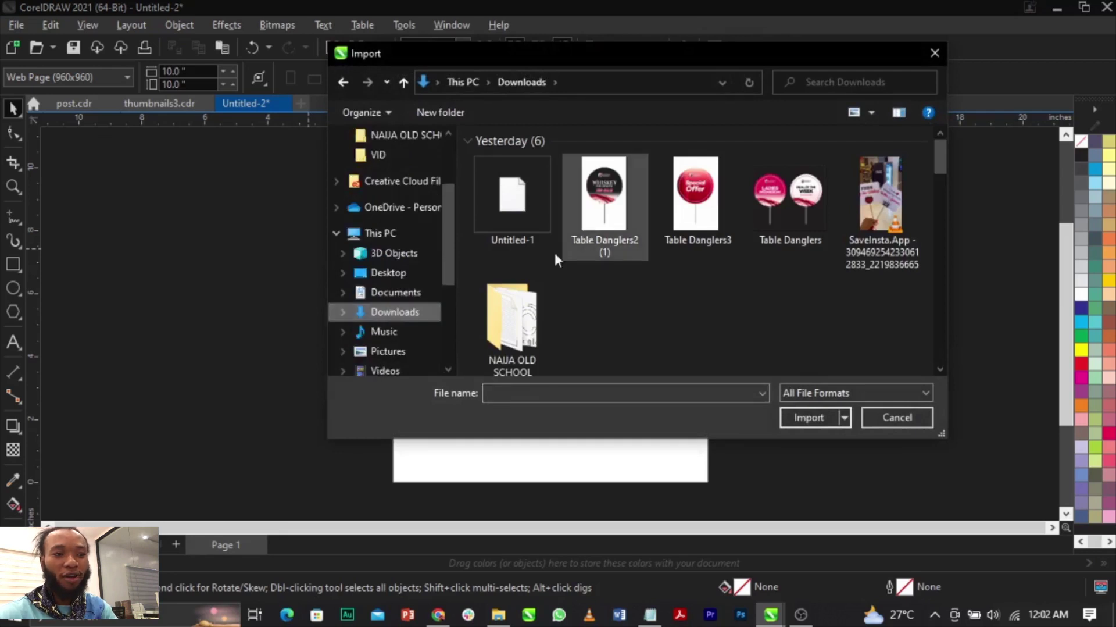
double_click(512, 291)
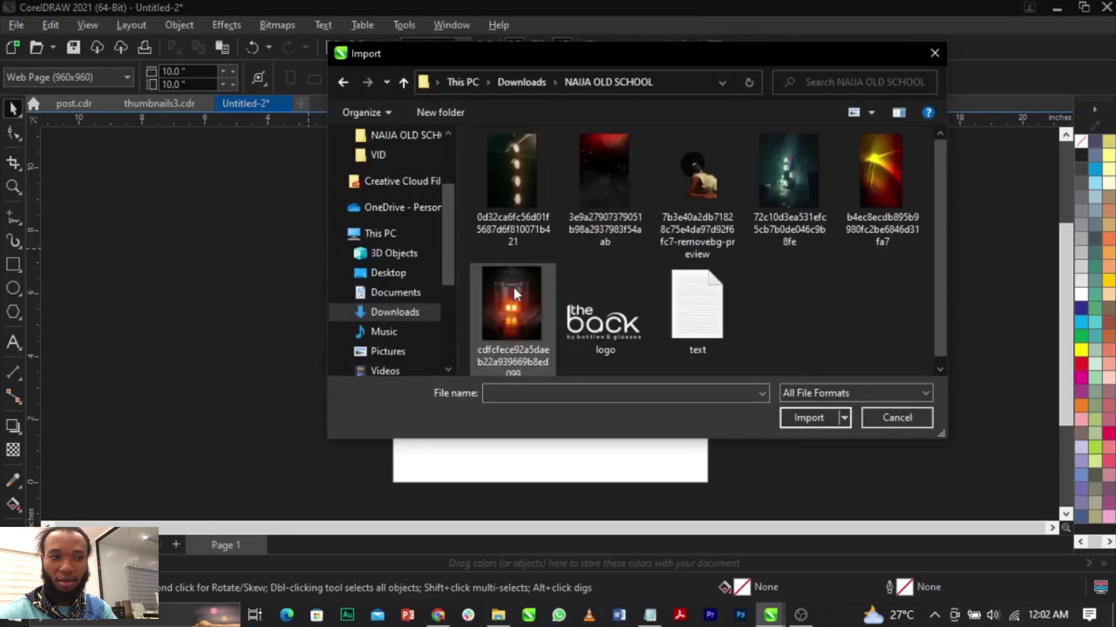
left_click(505, 225)
left_click(587, 181, "ctrl")
left_click(687, 191, "ctrl")
left_click(824, 188, "ctrl")
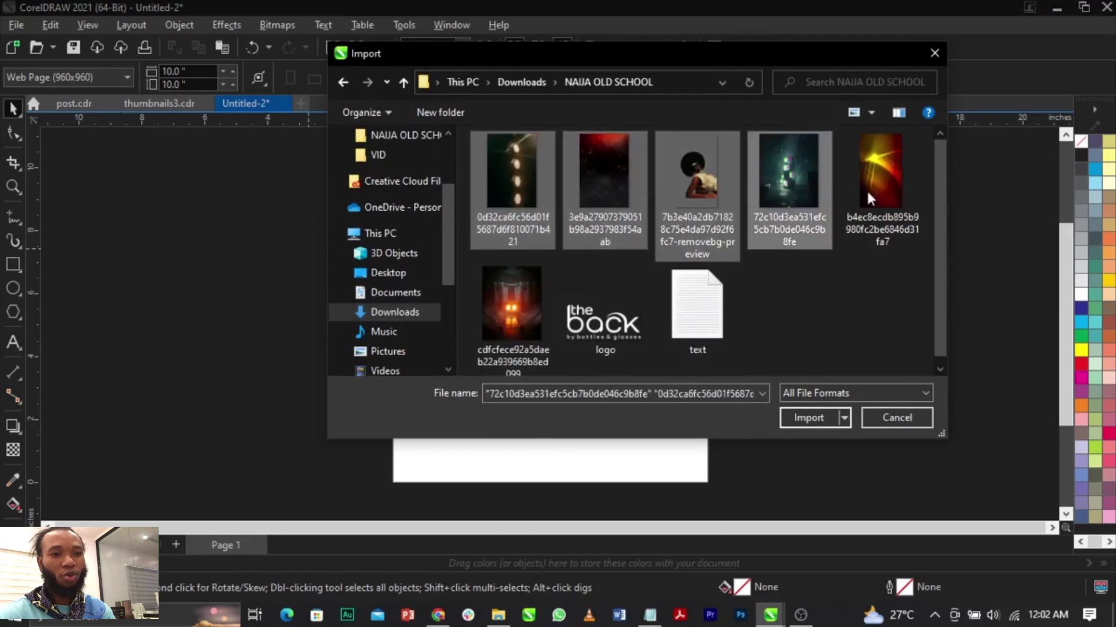
left_click(880, 175, "ctrl")
left_click(511, 303, "ctrl")
left_click(574, 318, "ctrl")
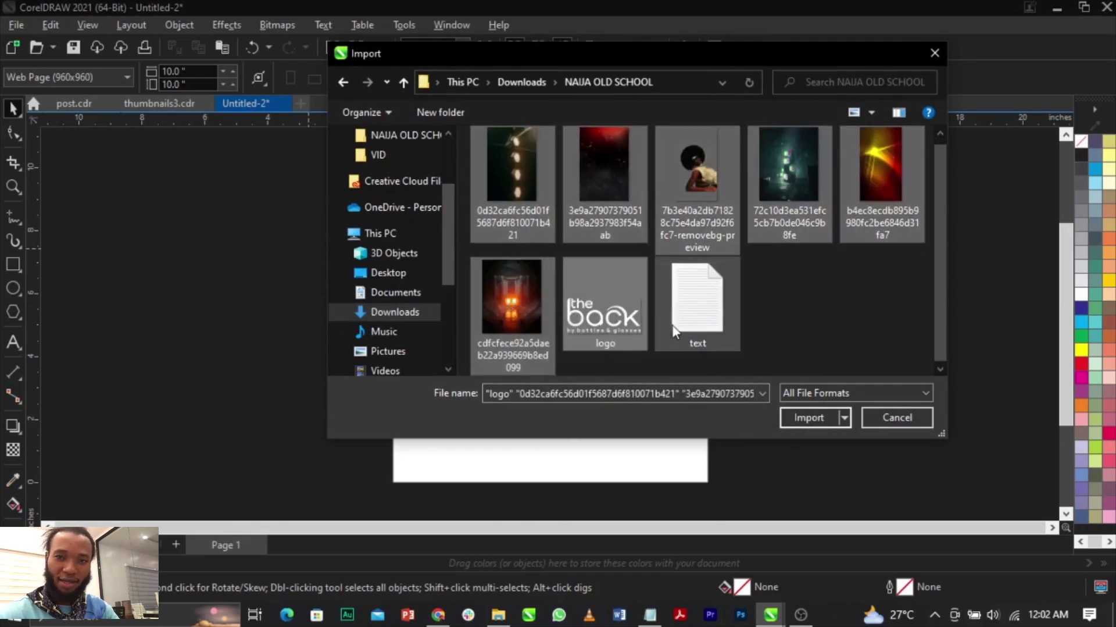
left_click(806, 419)
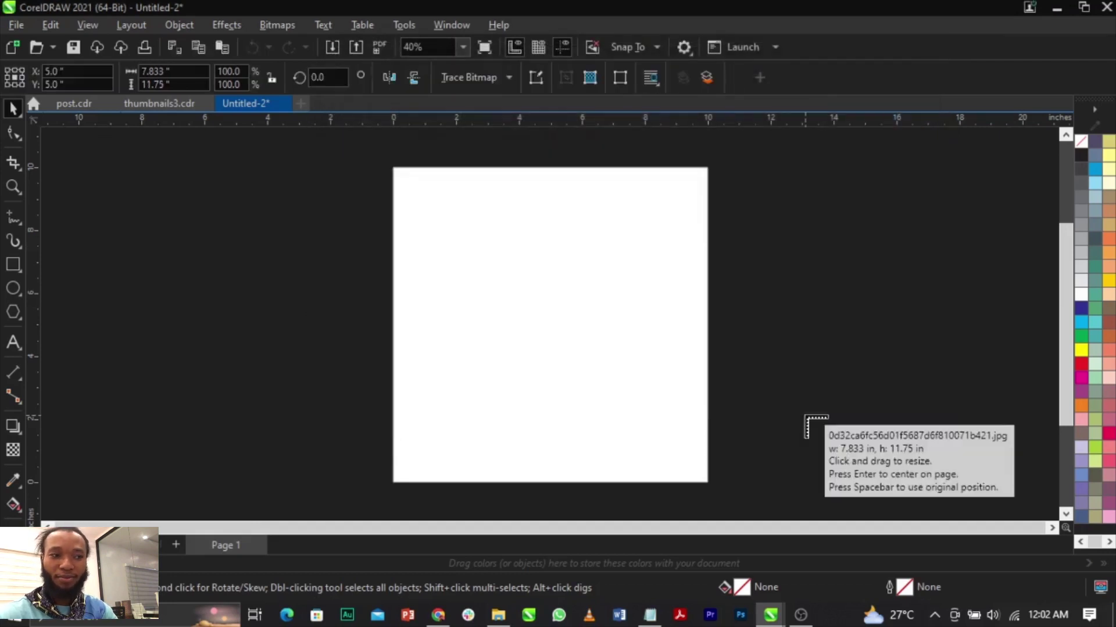
Place the imported photos and the logo in a cluster left of the page.
mouse_move(211, 206)
left_mouse_down()
mouse_move(237, 226)
mouse_move(268, 289)
left_mouse_up()
left_click_drag(196, 251, 268, 345)
left_click_drag(152, 340, 191, 388)
left_click_drag(91, 327, 118, 359)
left_click_drag(113, 261, 152, 301)
left_click_drag(118, 225, 149, 264)
left_click_drag(135, 192, 183, 215)
left_click(286, 199)
left_click(650, 614)
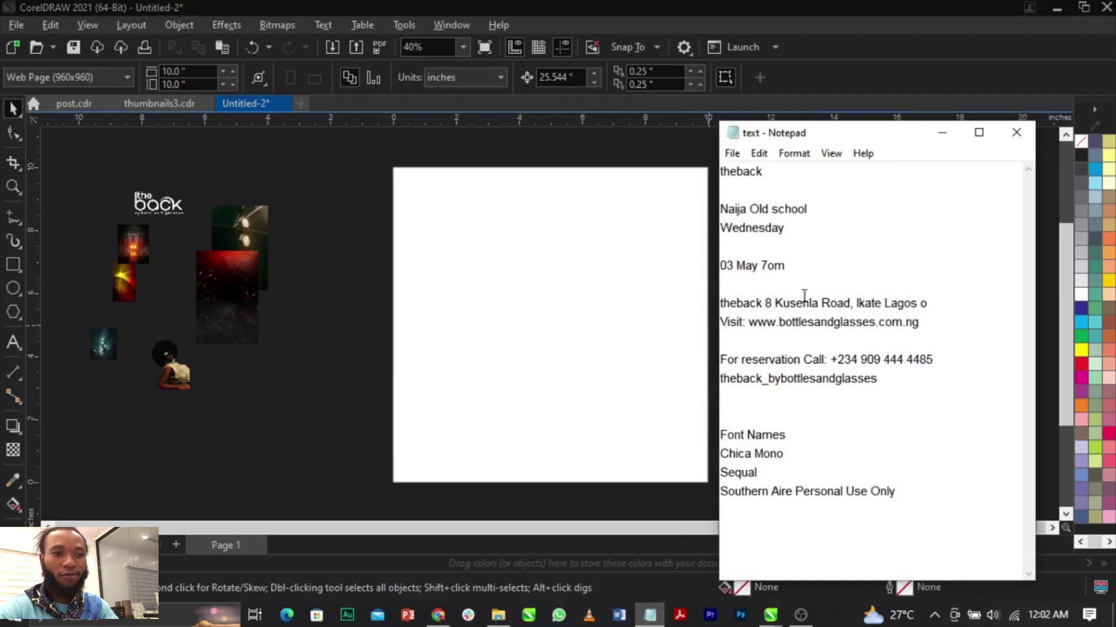
In Notepad, select the event details from 'theback' through the social handle line, then return to CorelDRAW.
left_click_drag(918, 513, 776, 388)
left_click(800, 414)
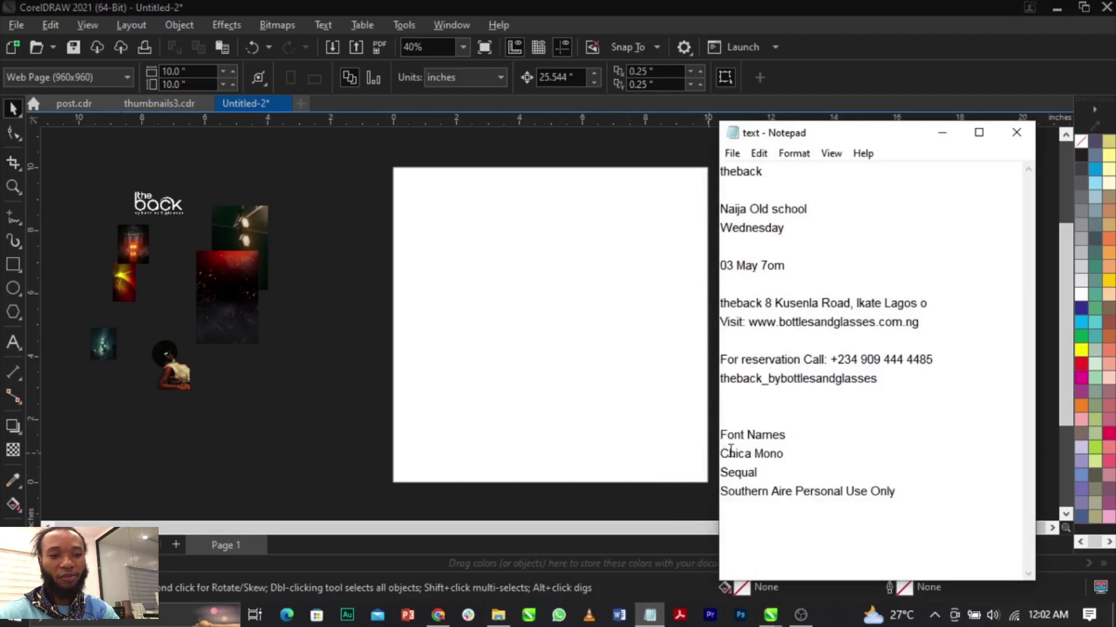
left_click_drag(728, 453, 848, 491)
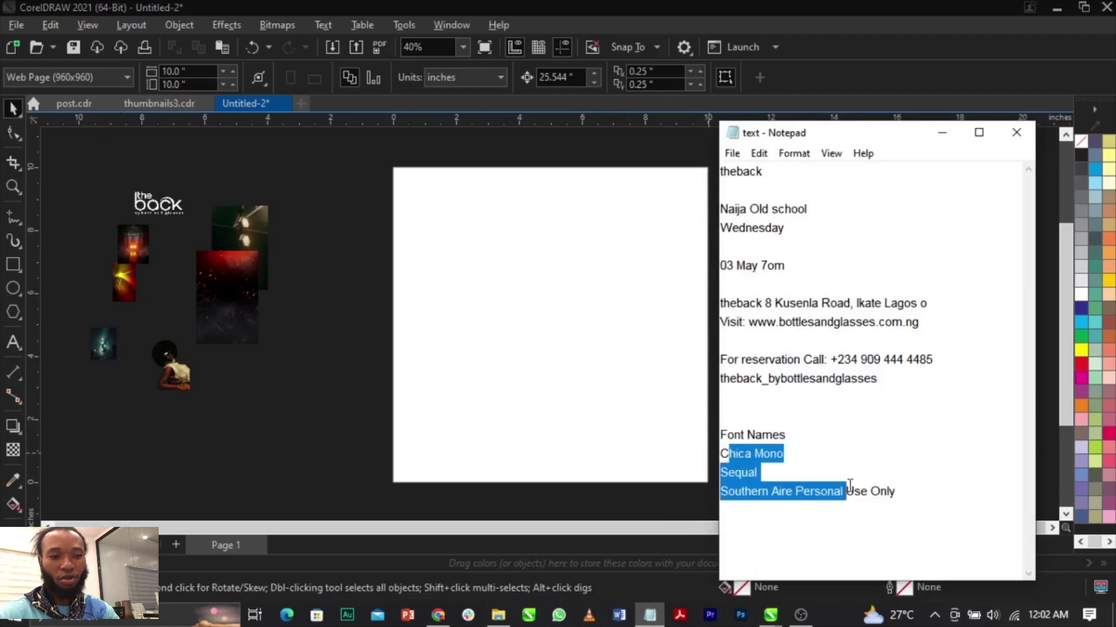
left_click(876, 428)
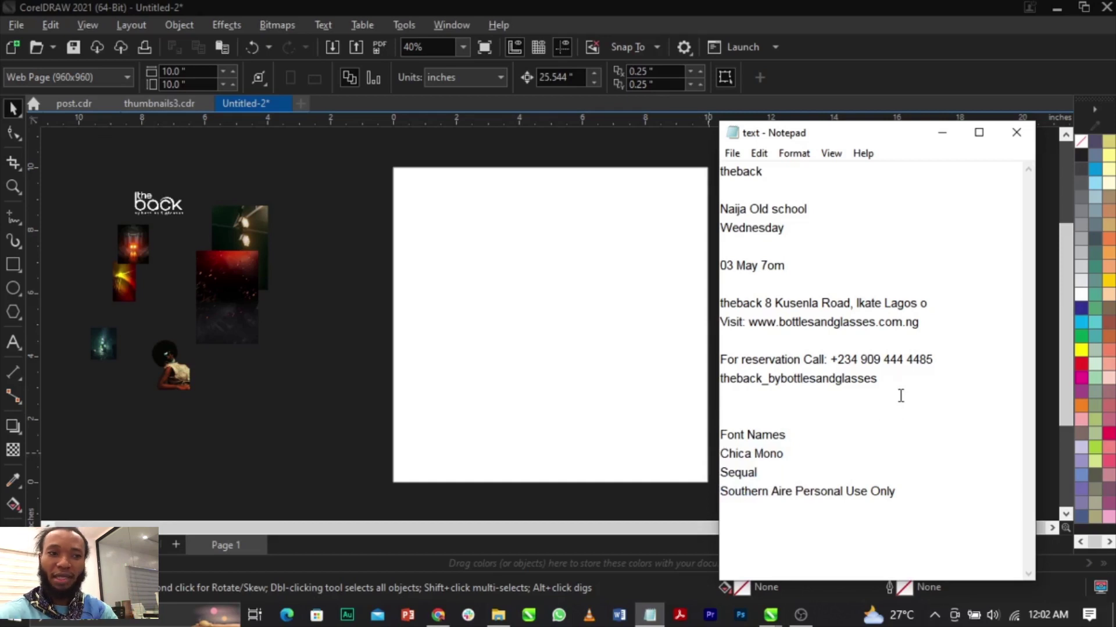
left_click_drag(894, 393, 714, 213)
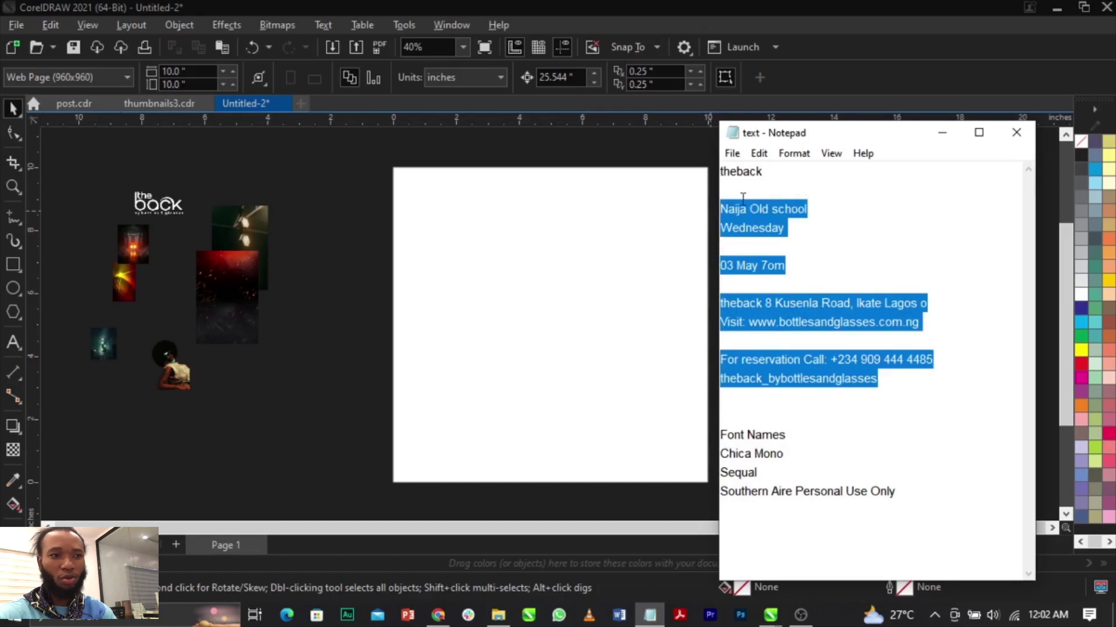
left_click(720, 173, "shift")
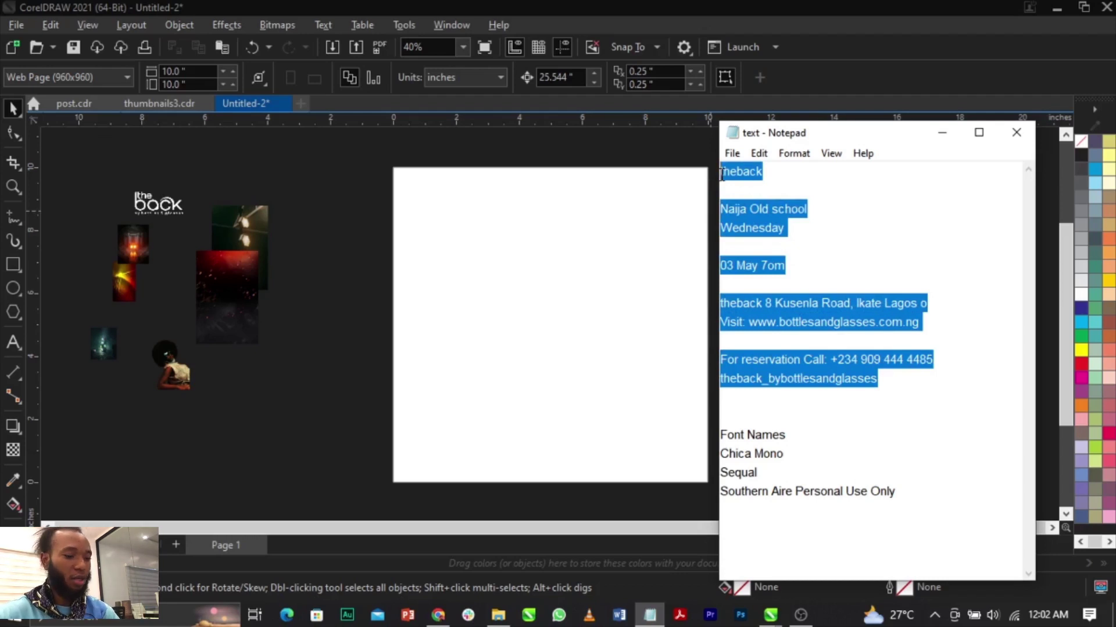
left_click(352, 305)
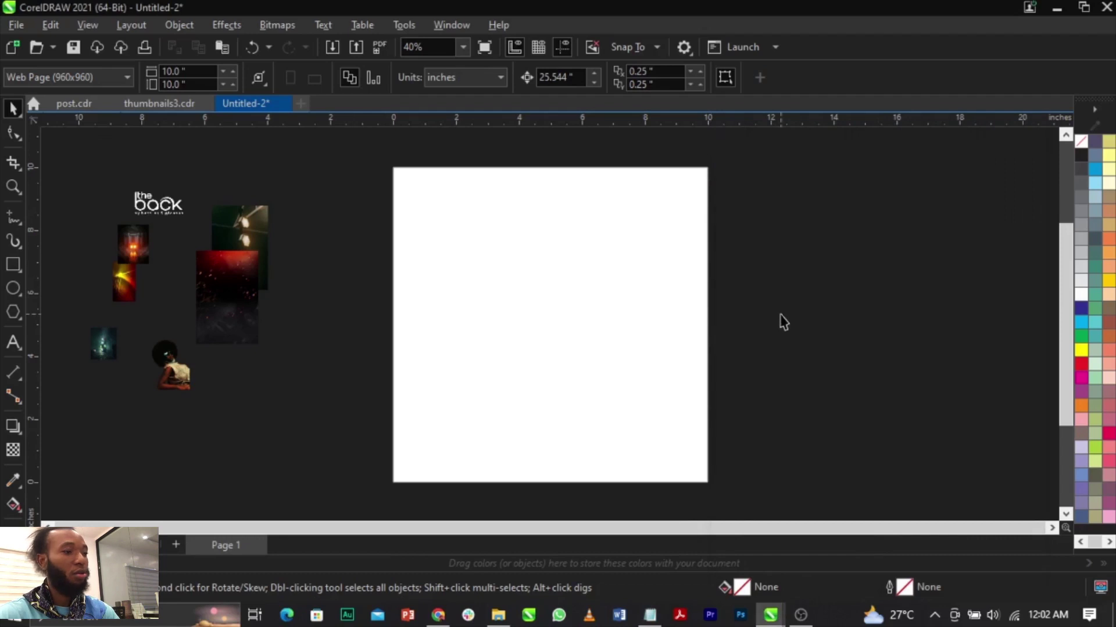
Paste the copied event details as a text block to the right of the page.
left_click(12, 343)
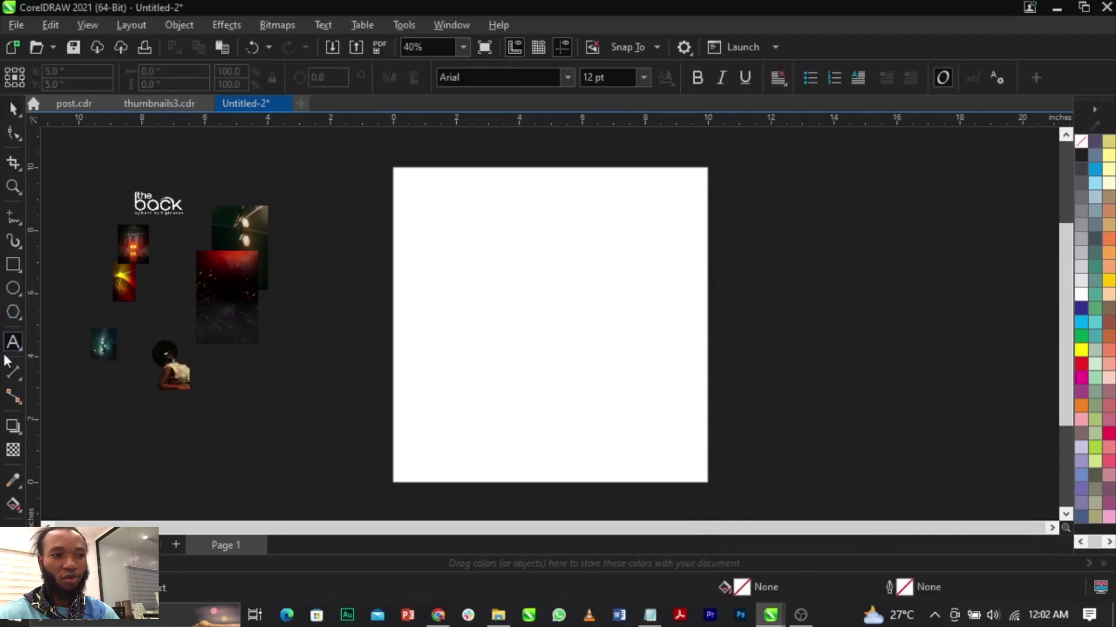
left_click(778, 227)
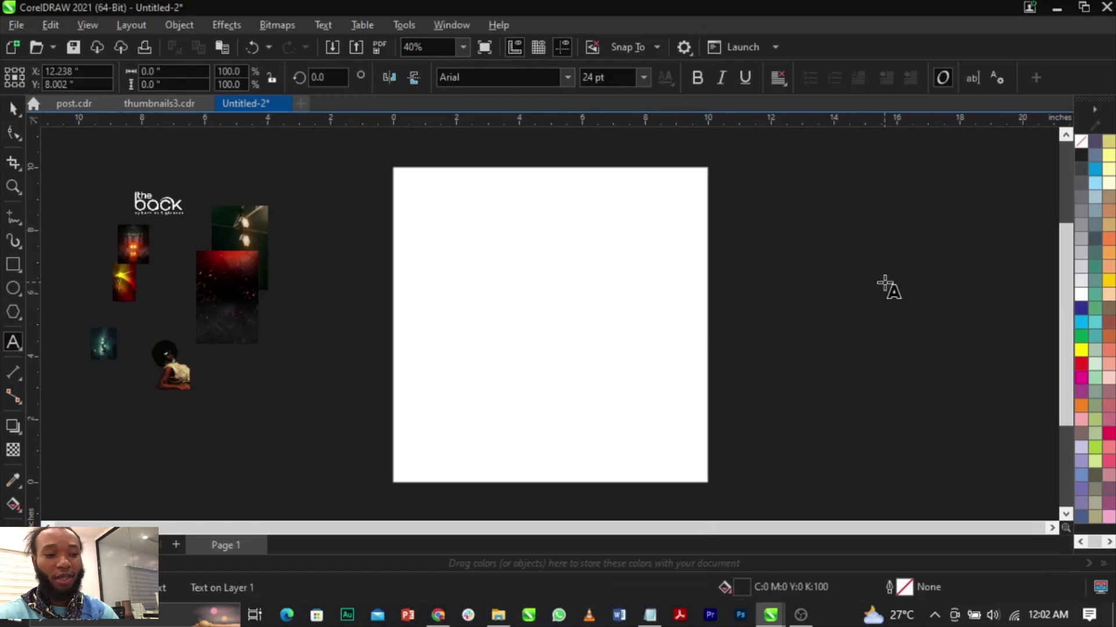
key("ctrl+v")
key("ctrl+space")
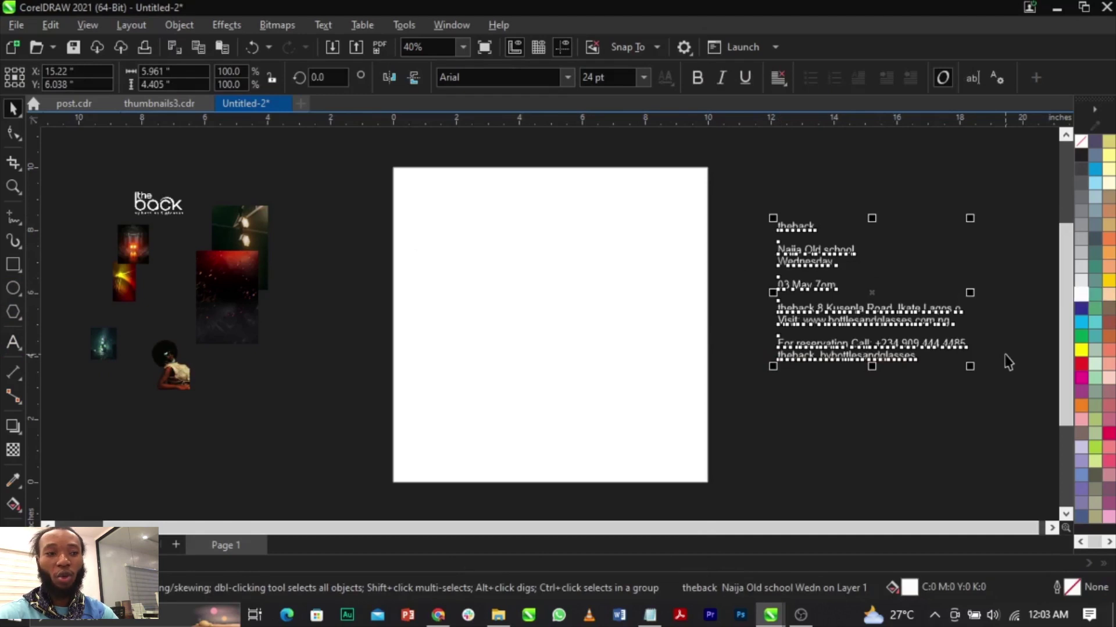
left_click(517, 378)
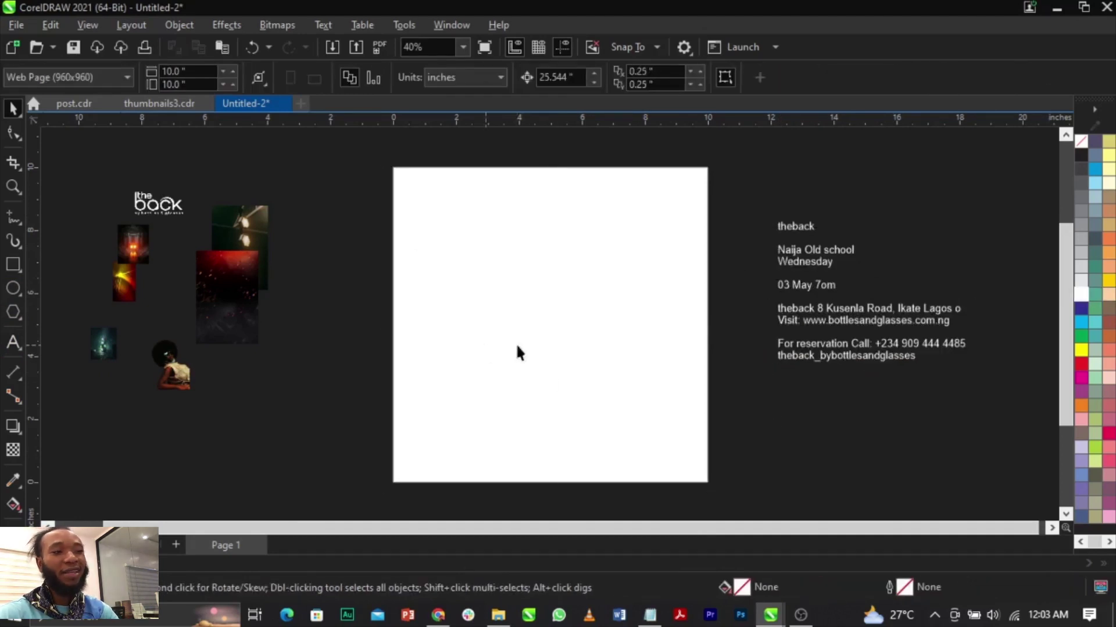
Move the red corridor photo onto the page, enlarge it to 7.755 × 9.693 inches and centre it.
left_click_drag(148, 259, 486, 505)
left_click_drag(427, 406, 426, 351)
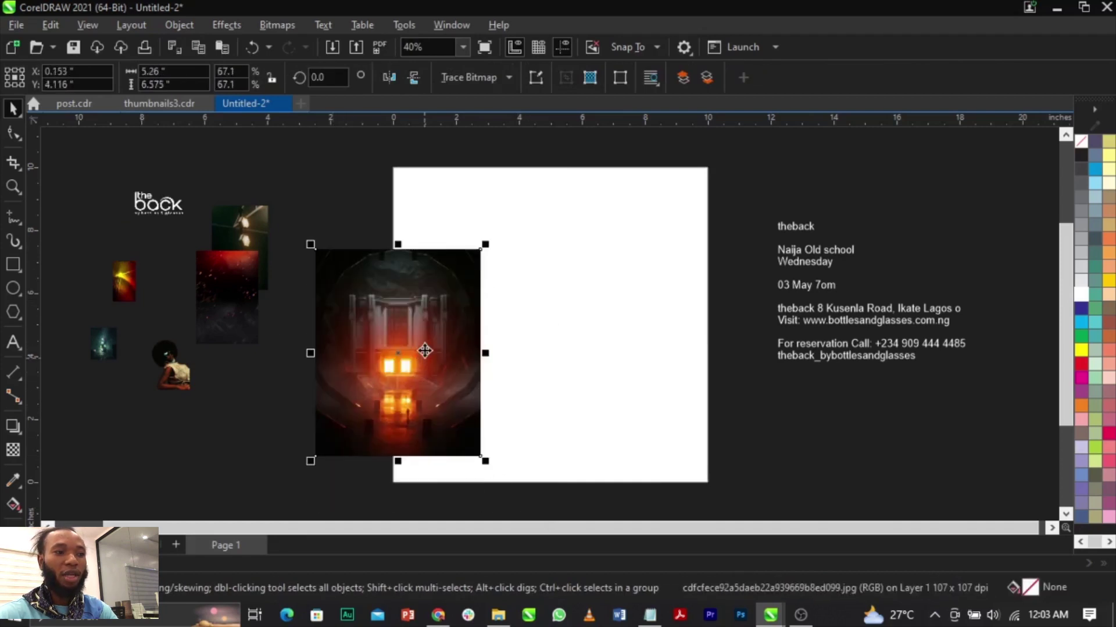
left_click_drag(405, 269, 579, 233)
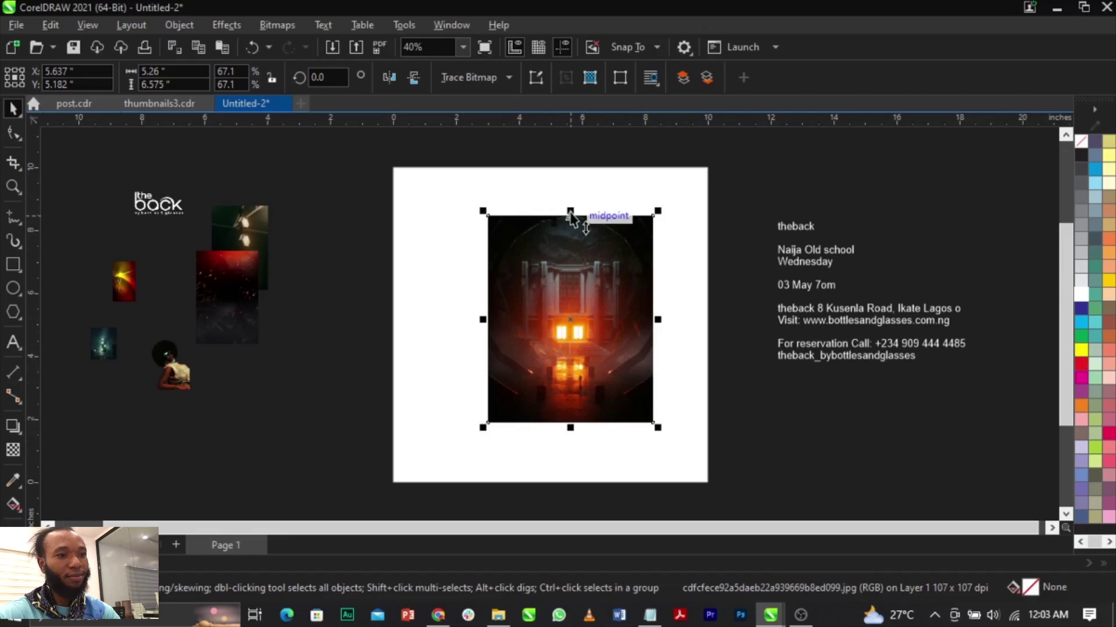
left_click_drag(571, 210, 570, 142)
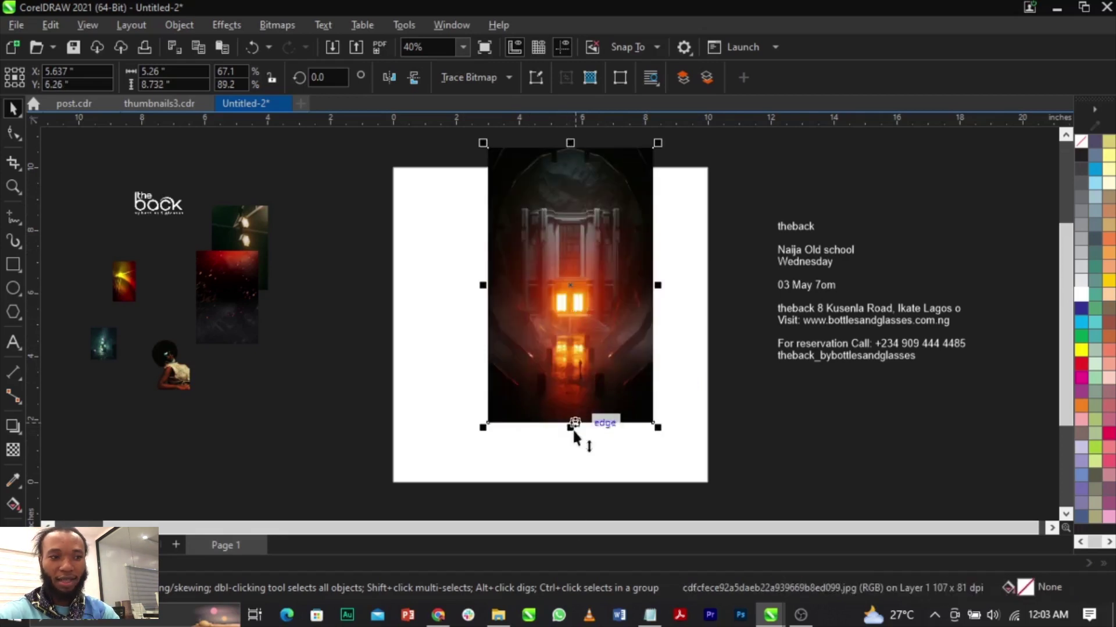
left_click_drag(571, 428, 580, 531)
key("ctrl+z")
key("ctrl+z")
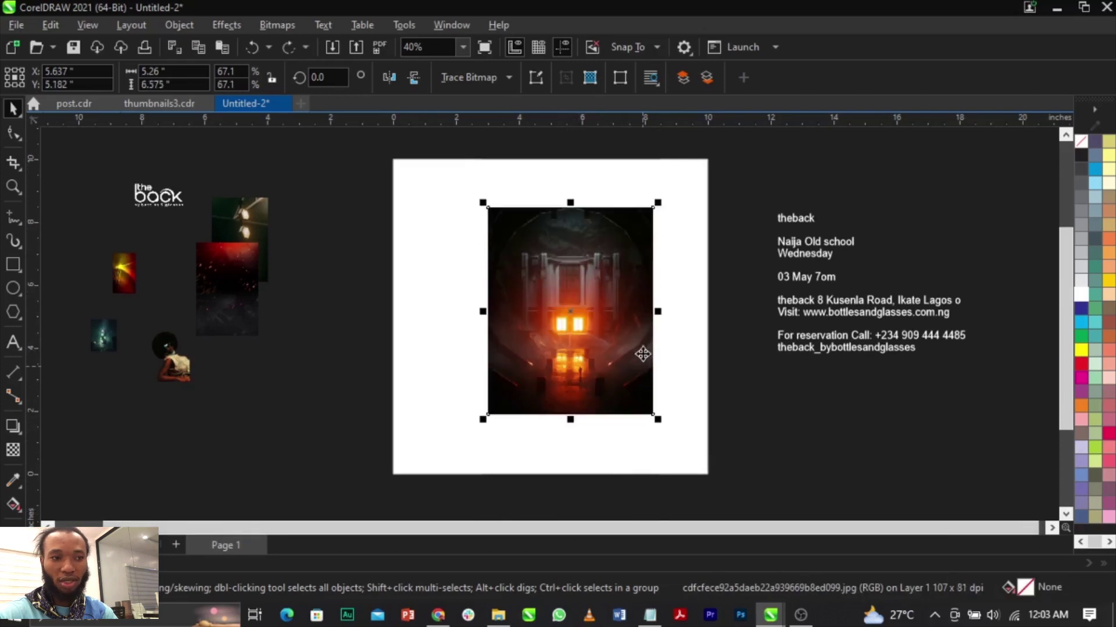
left_click_drag(660, 315, 848, 318)
key("ctrl+z")
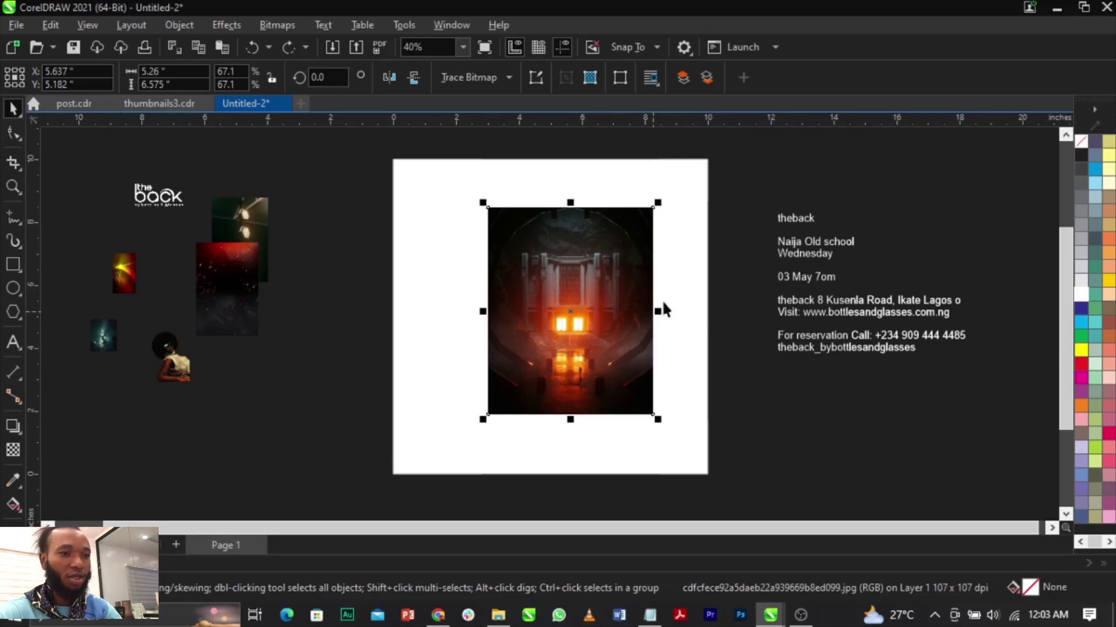
left_click_drag(663, 421, 704, 470)
left_click_drag(665, 329, 638, 307)
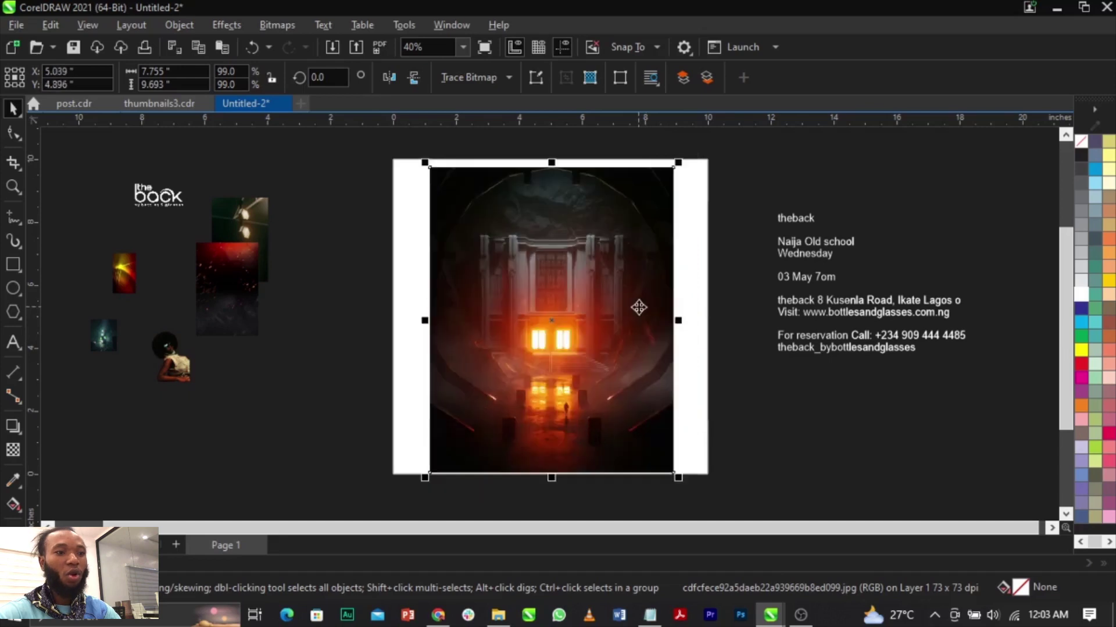
Apply Effects > Blur > Gaussian Blur with a 4.8-pixel radius to the corridor photo.
left_click(226, 25)
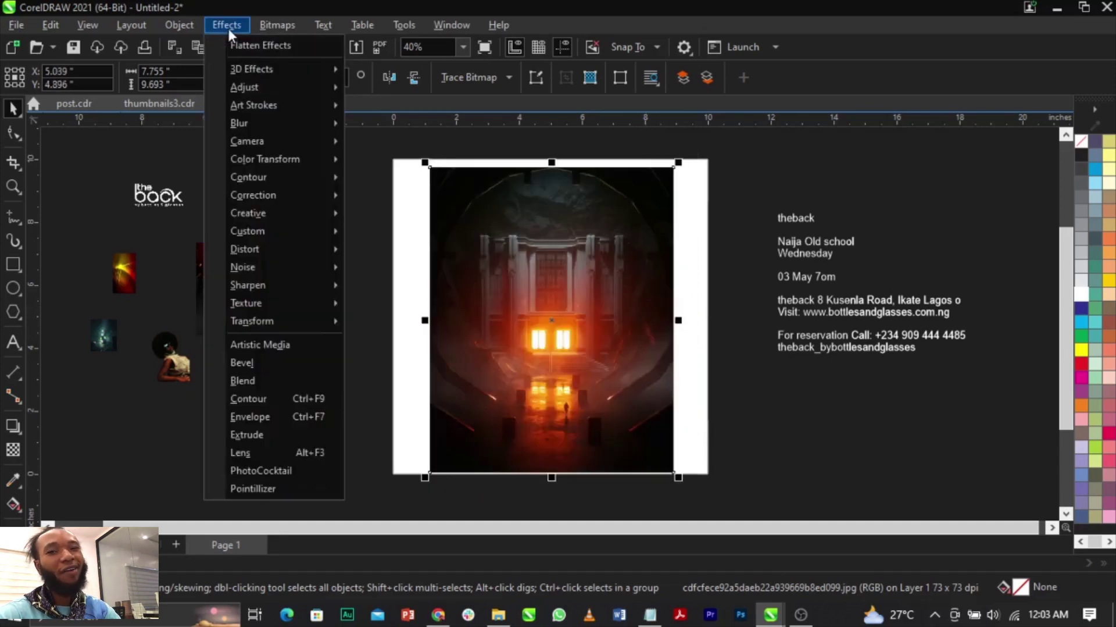
mouse_move(267, 27)
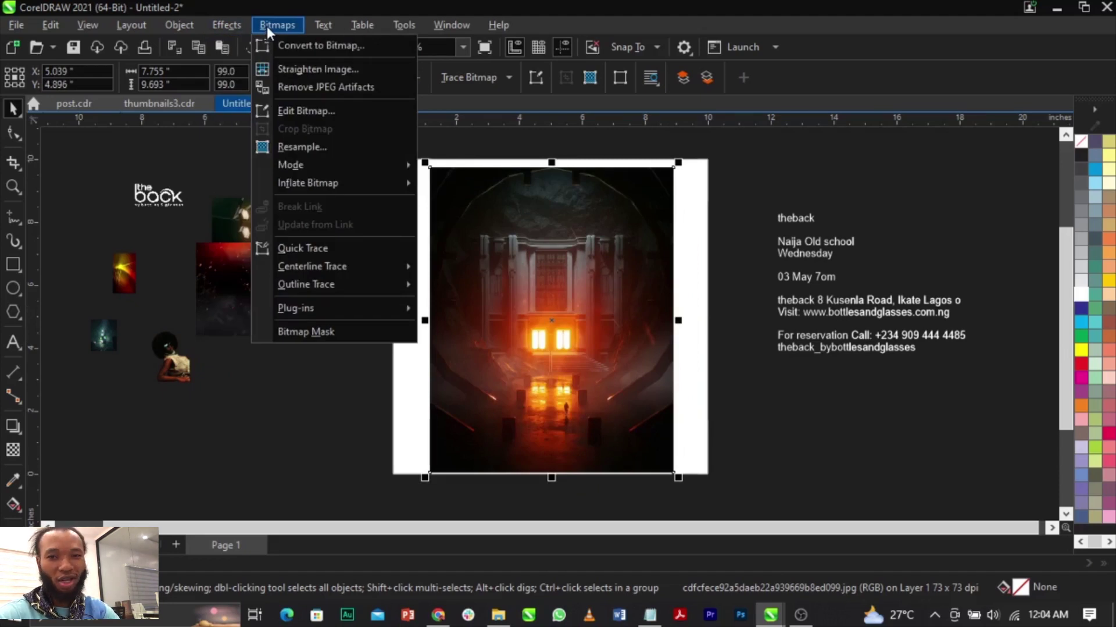
mouse_move(216, 28)
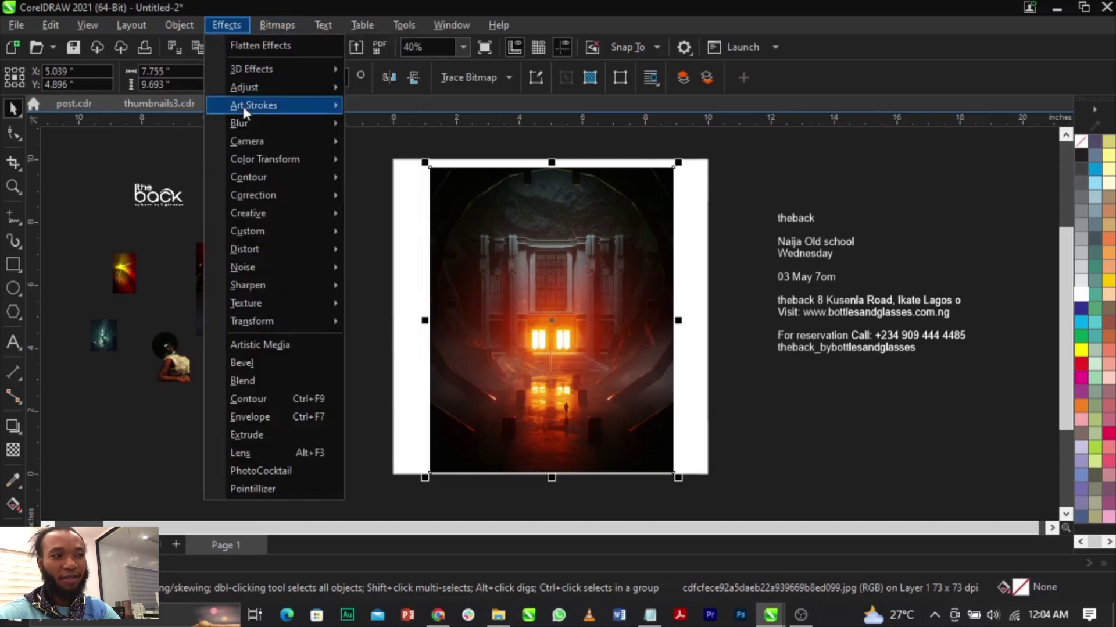
mouse_move(251, 121)
left_click(416, 162)
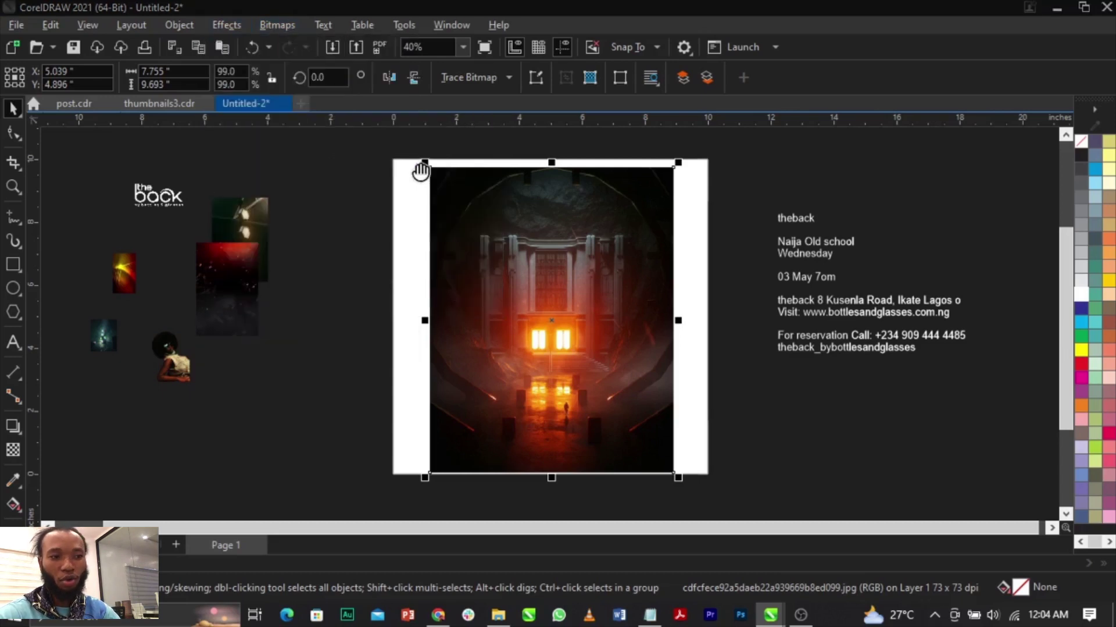
left_click_drag(494, 247, 820, 234)
scroll(576, 352, "up", 2)
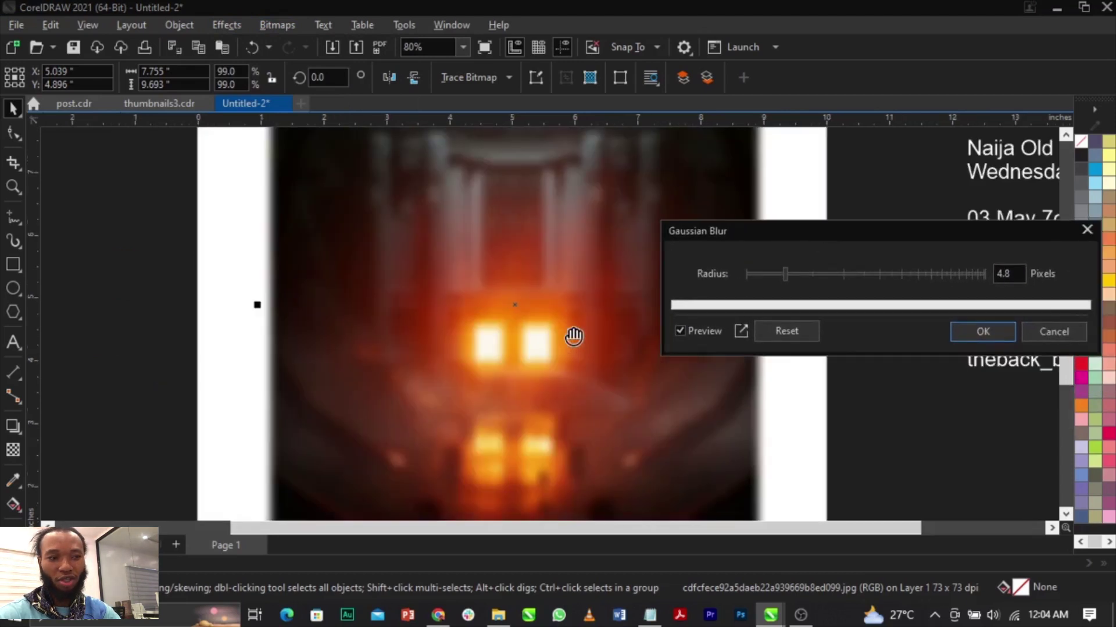
scroll(573, 336, "down", 2)
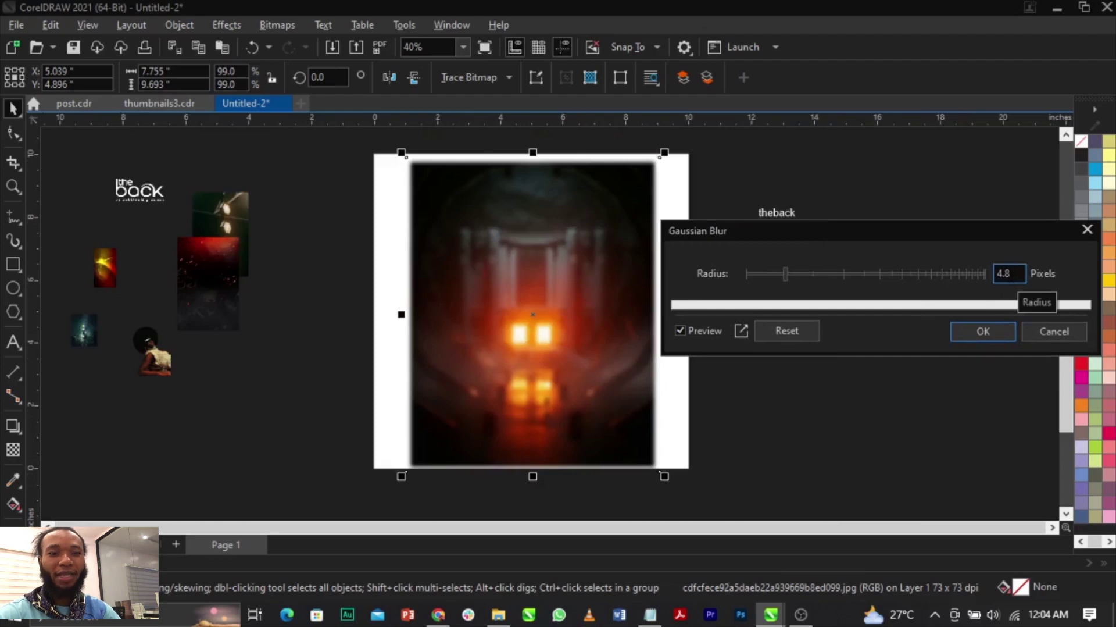
left_click(959, 339)
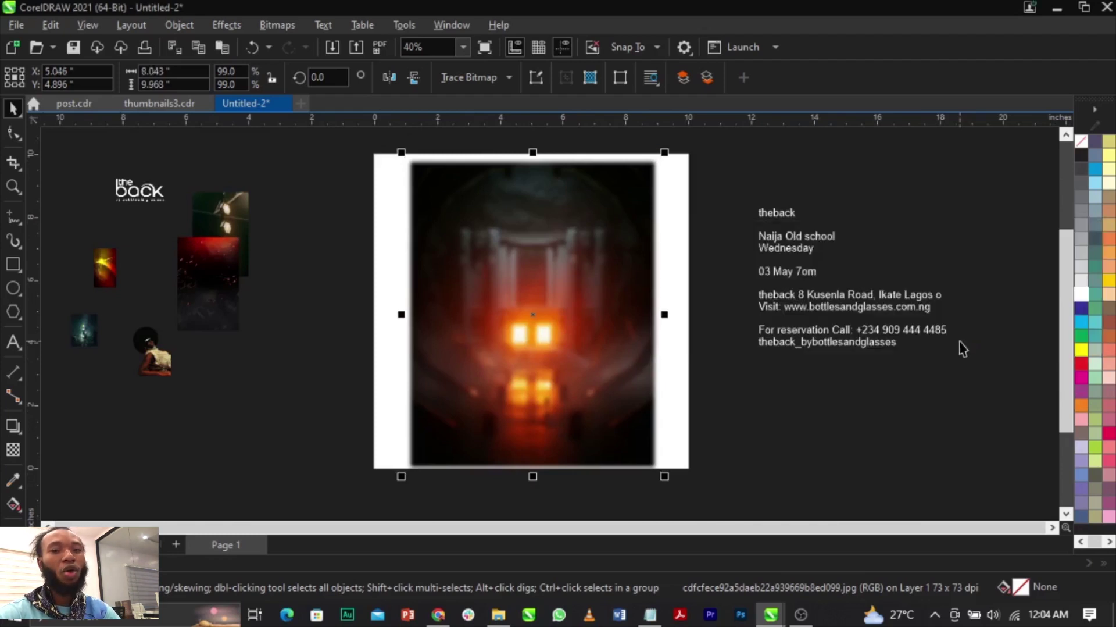
right_click(567, 249)
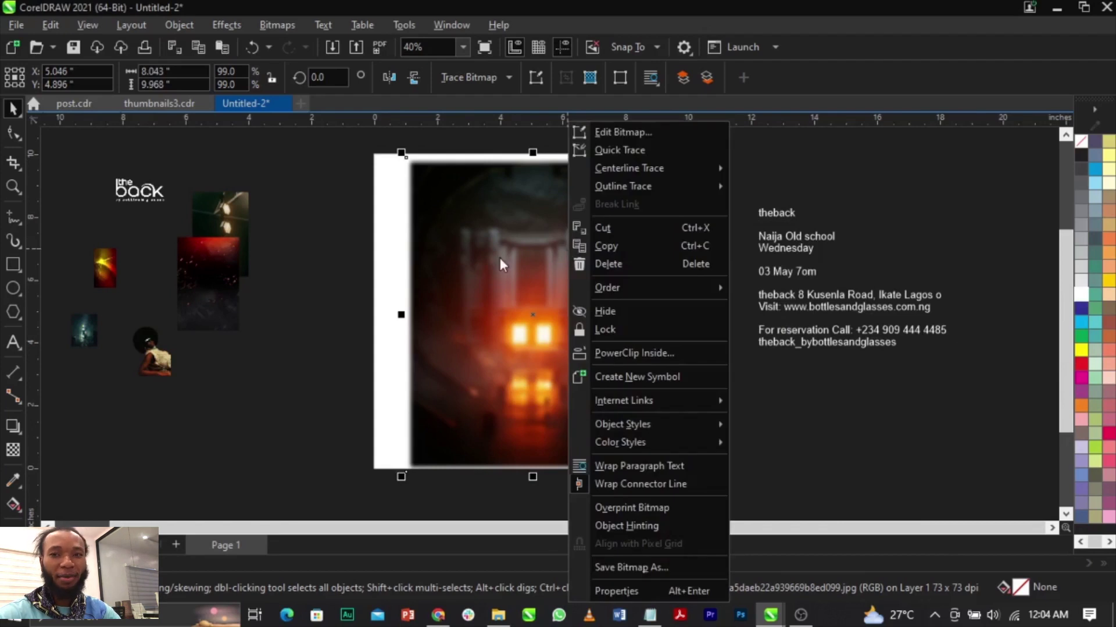
PowerClip the blurred photo inside the white 10 × 10 inch rectangle, then reselect the result.
left_click(621, 353)
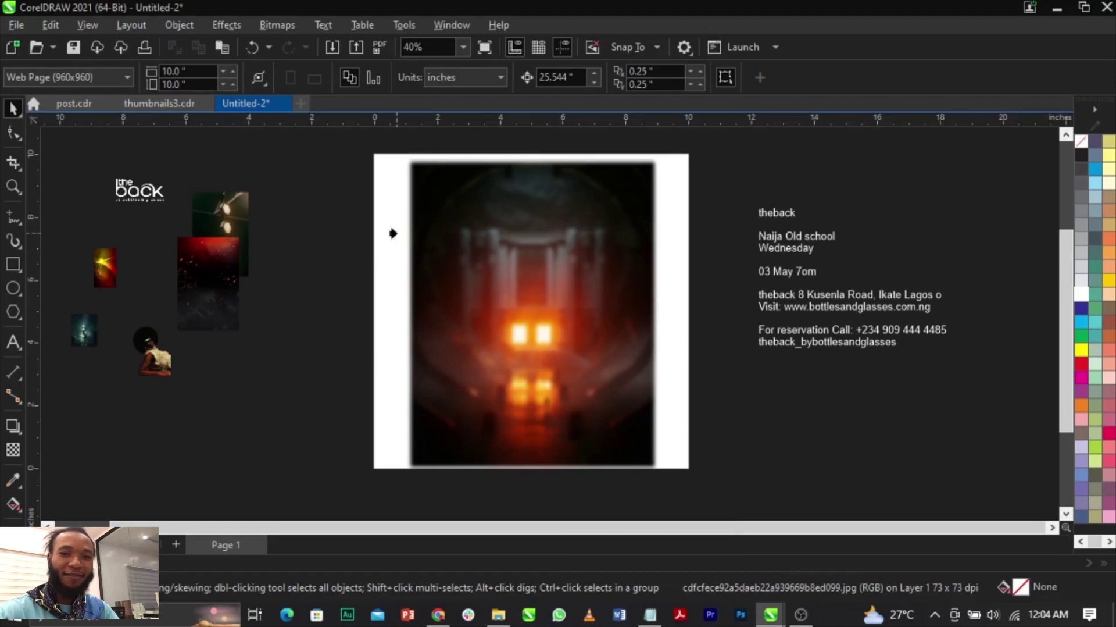
left_click(393, 233)
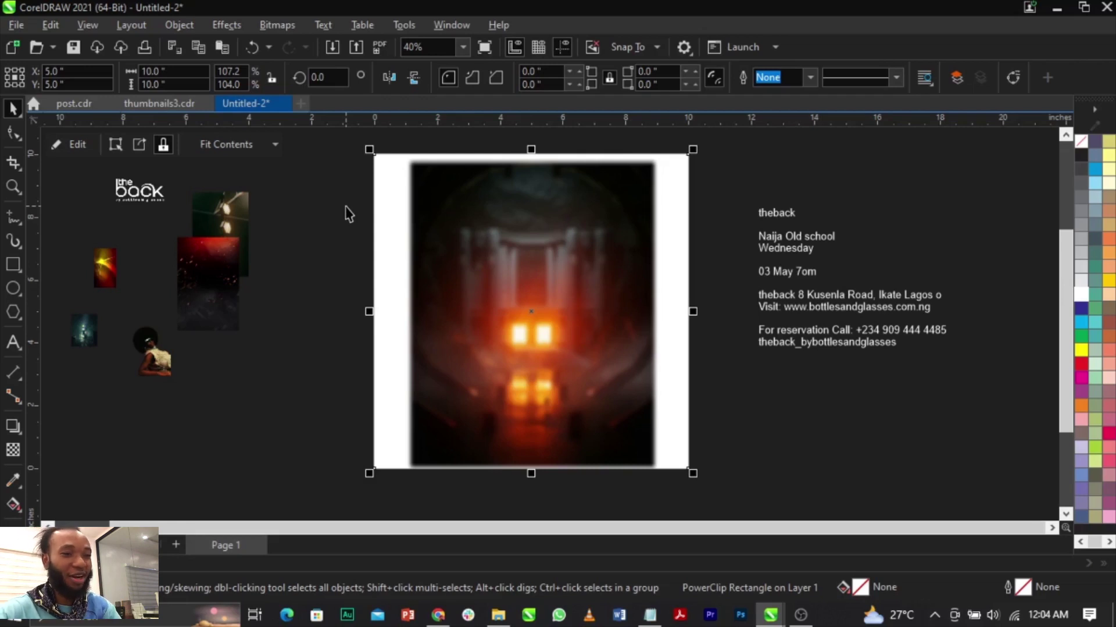
left_click(726, 347)
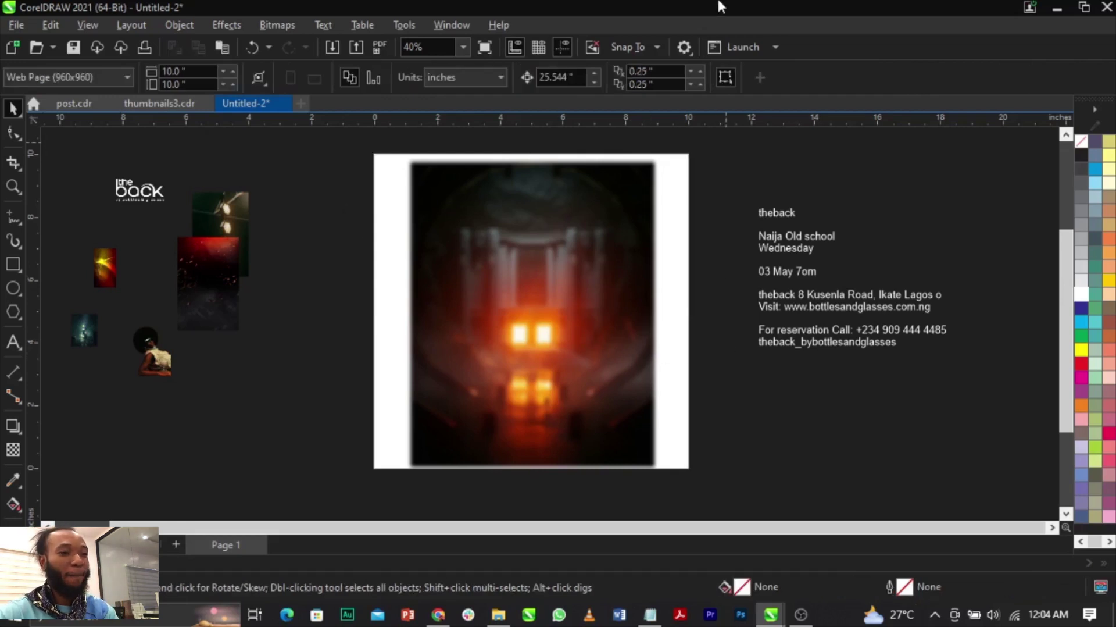
left_click(585, 210)
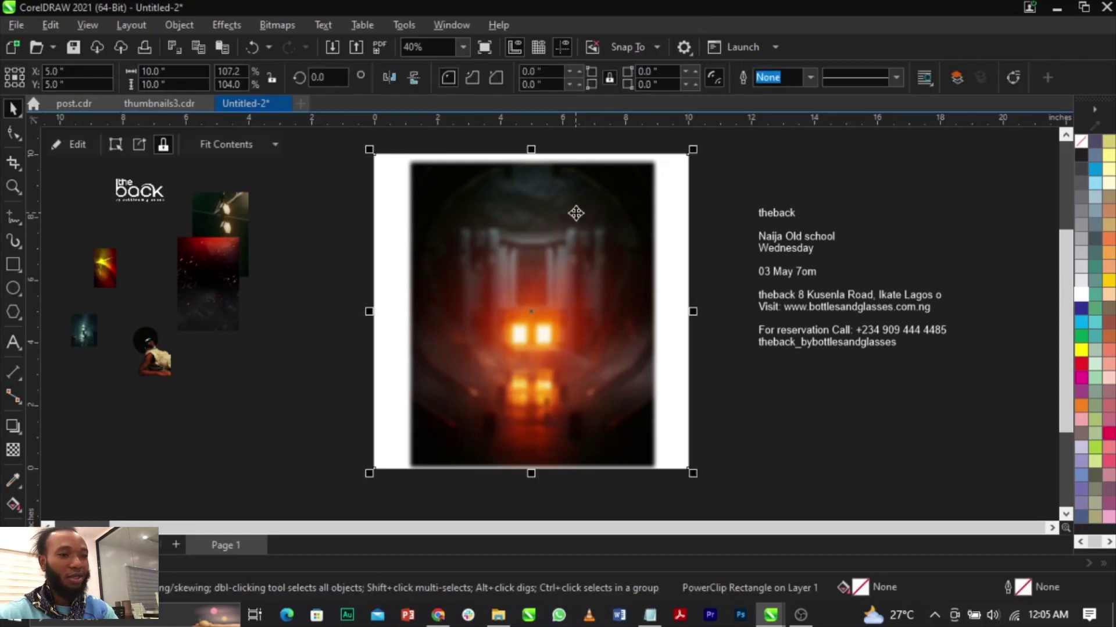
Edit the PowerClip and scale the blurred photo beyond the square frame's edges.
right_click(581, 254)
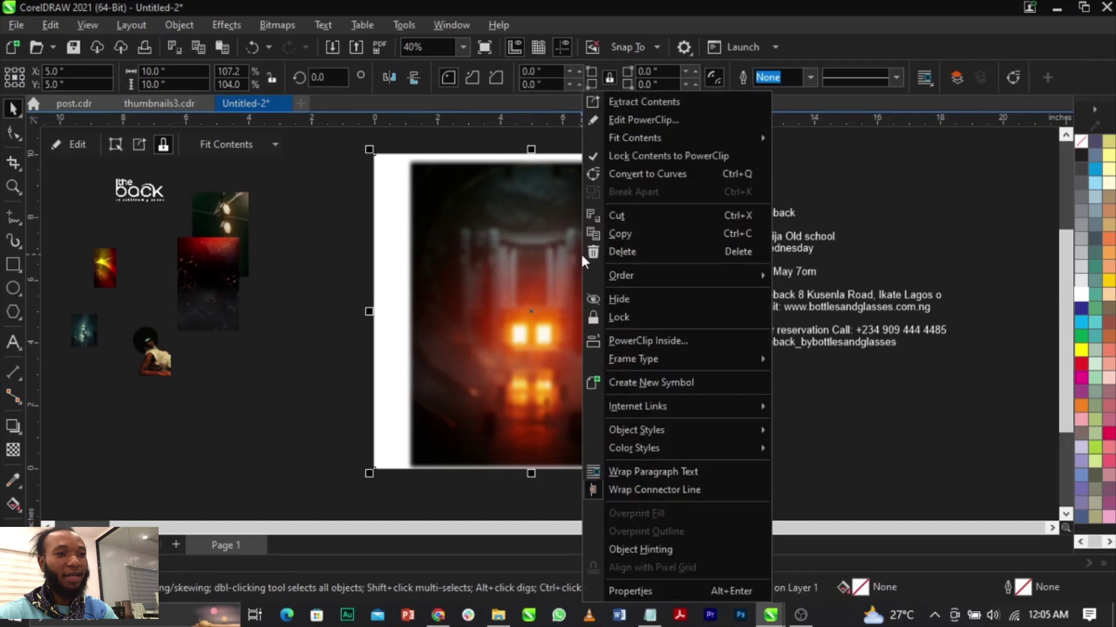
left_click(609, 120)
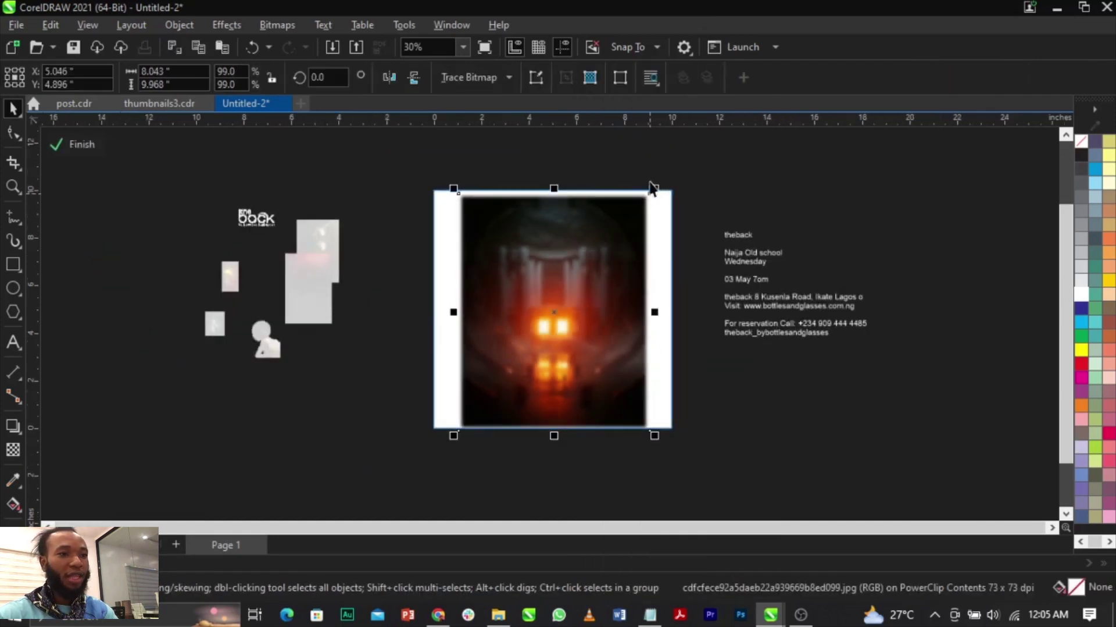
left_click_drag(658, 190, 695, 152)
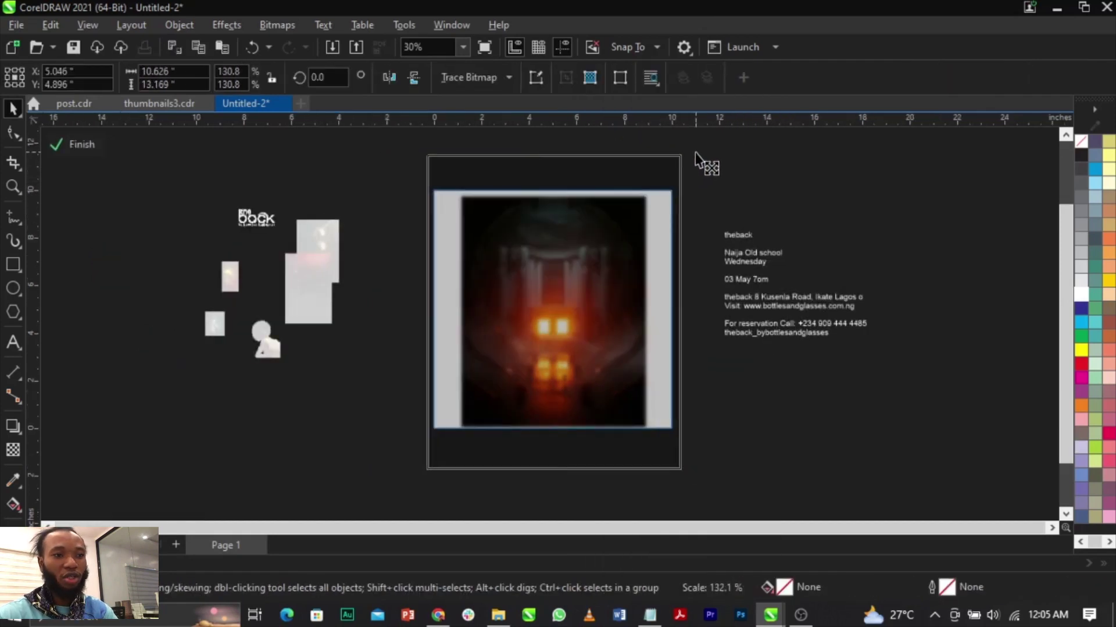
mouse_move(652, 282)
left_mouse_down()
mouse_move(652, 264)
mouse_move(653, 281)
left_mouse_up()
left_click_drag(677, 460, 692, 465)
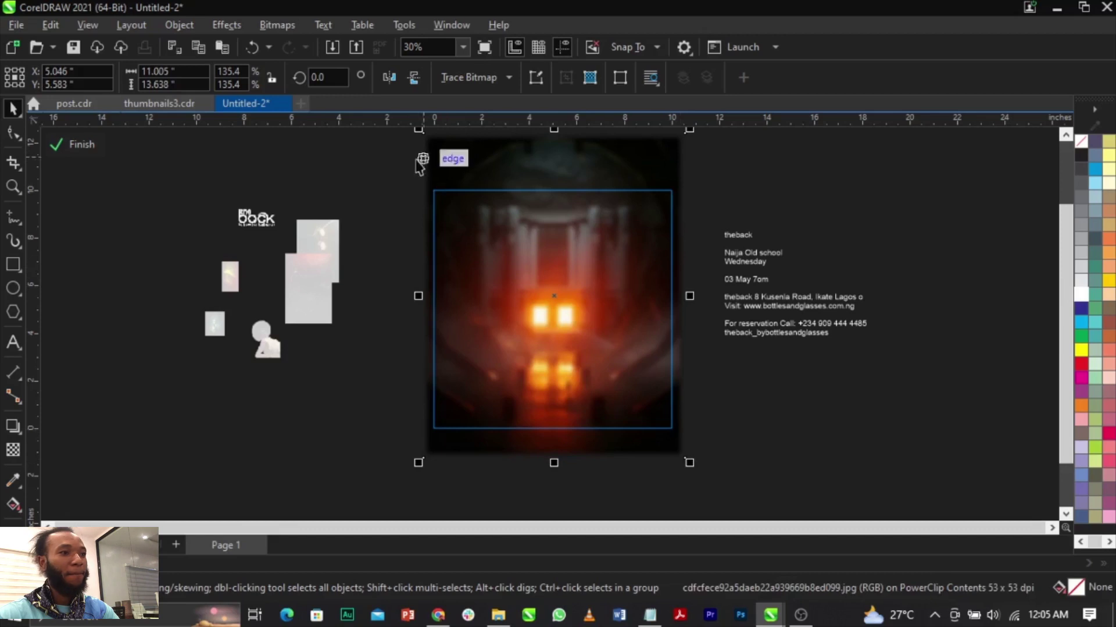
left_click(89, 143)
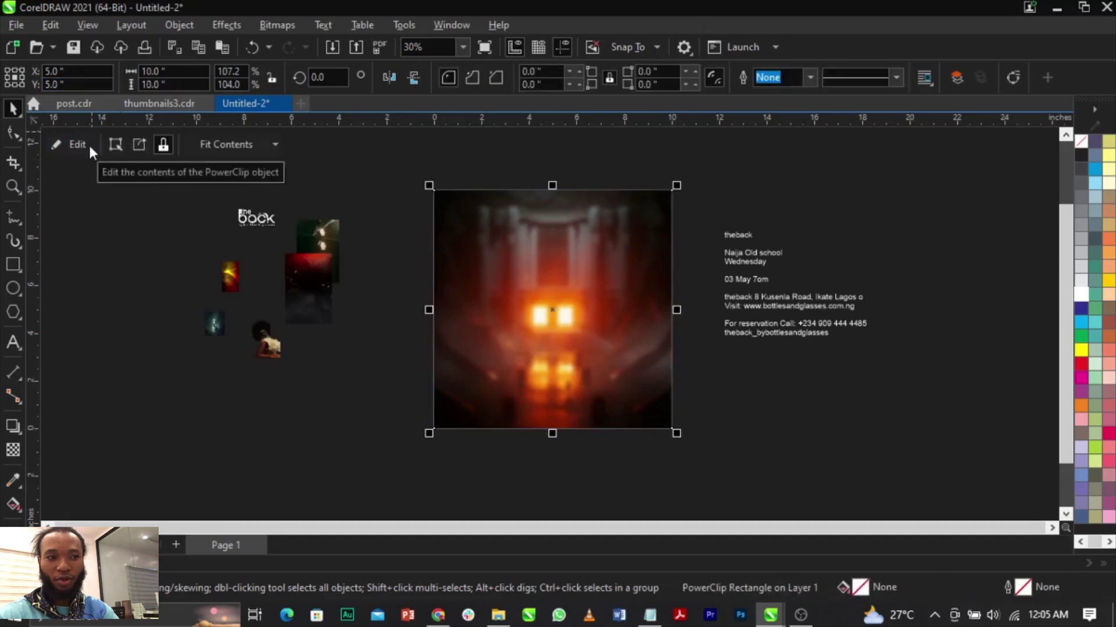
Re-enter the PowerClip, enlarge the photo to 13.387 × 16.591 in, and shift it up-right.
left_click(802, 443)
double_click(619, 372)
left_click(621, 378)
mouse_move(705, 465)
left_mouse_down()
mouse_move(725, 498)
mouse_move(679, 432)
mouse_move(678, 406)
mouse_move(716, 472)
left_mouse_up()
left_click_drag(683, 433, 692, 424)
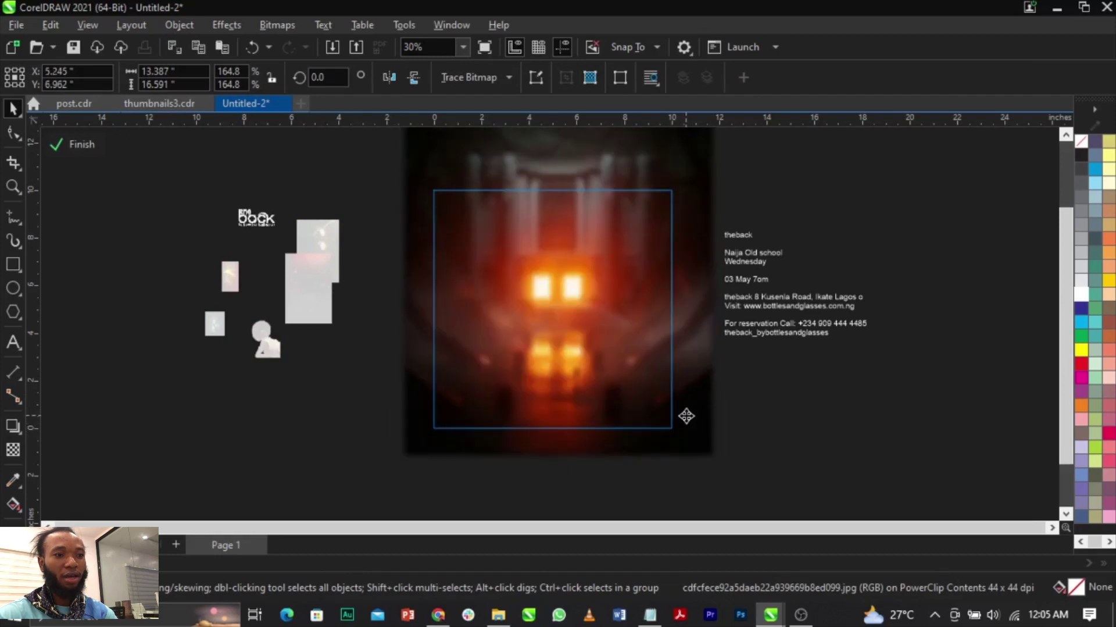
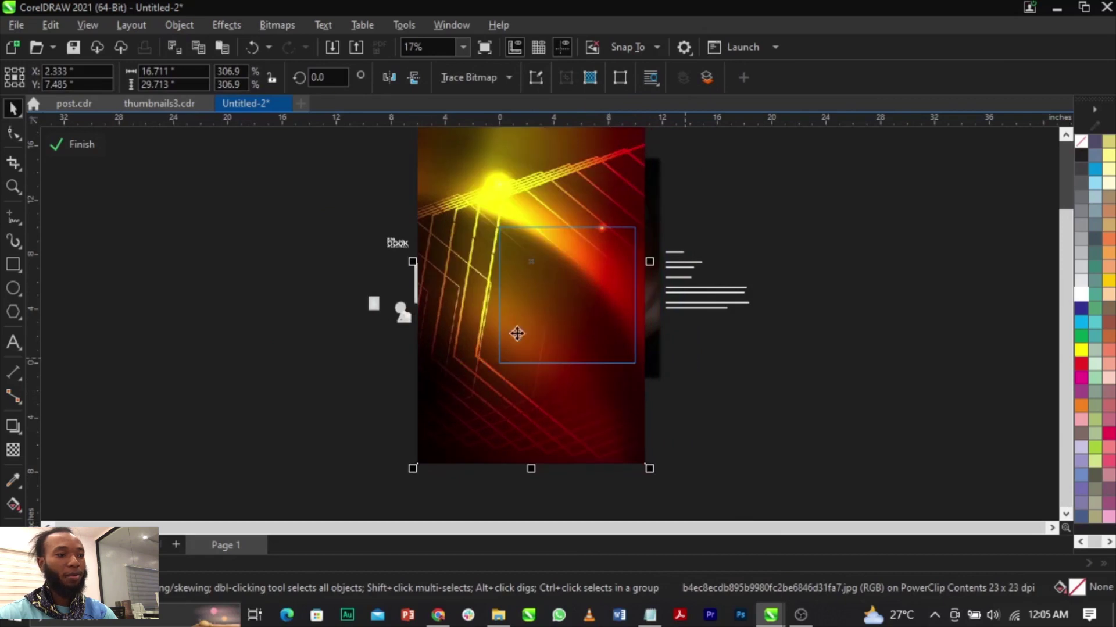
Try Overlay and Soft Light blend modes on the stage-light image, settling on Screen.
left_click(17, 449)
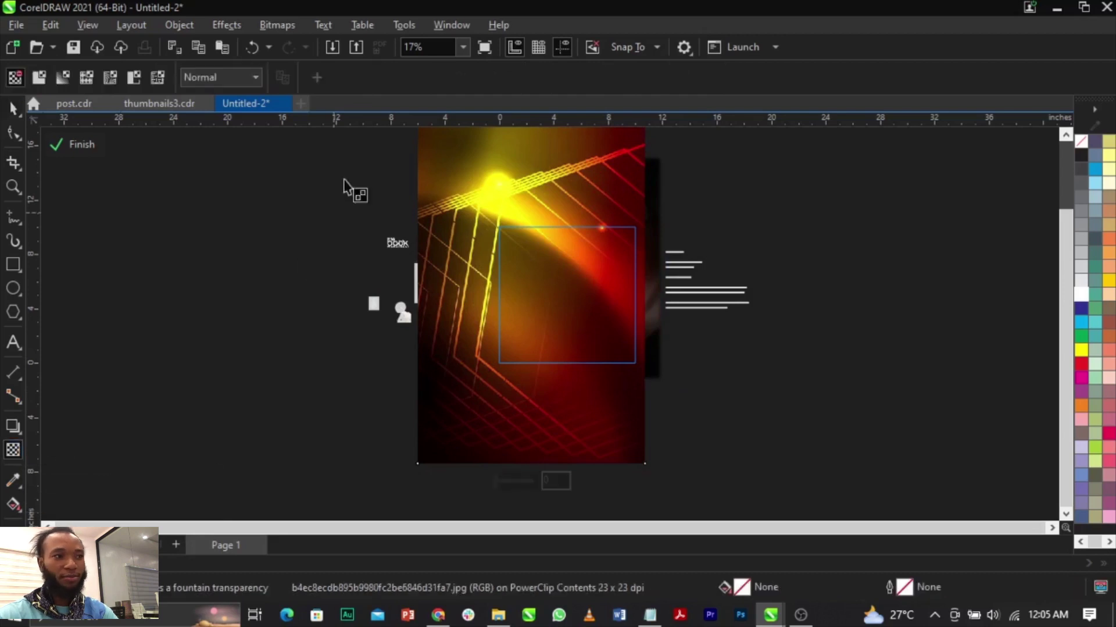
left_click(218, 84)
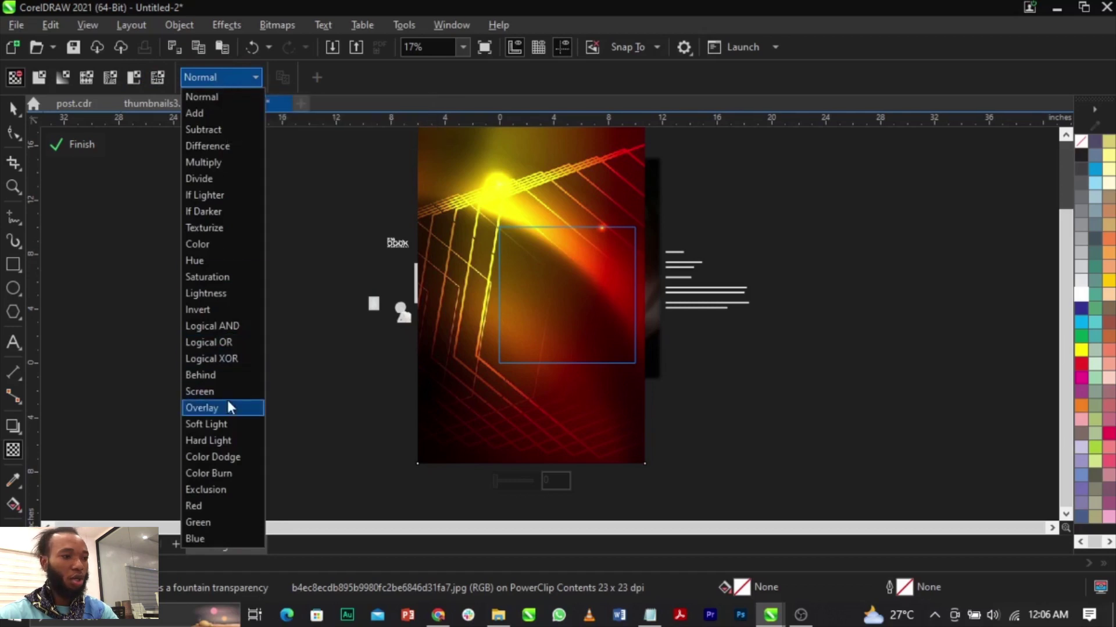
left_click(229, 406)
left_click(240, 77)
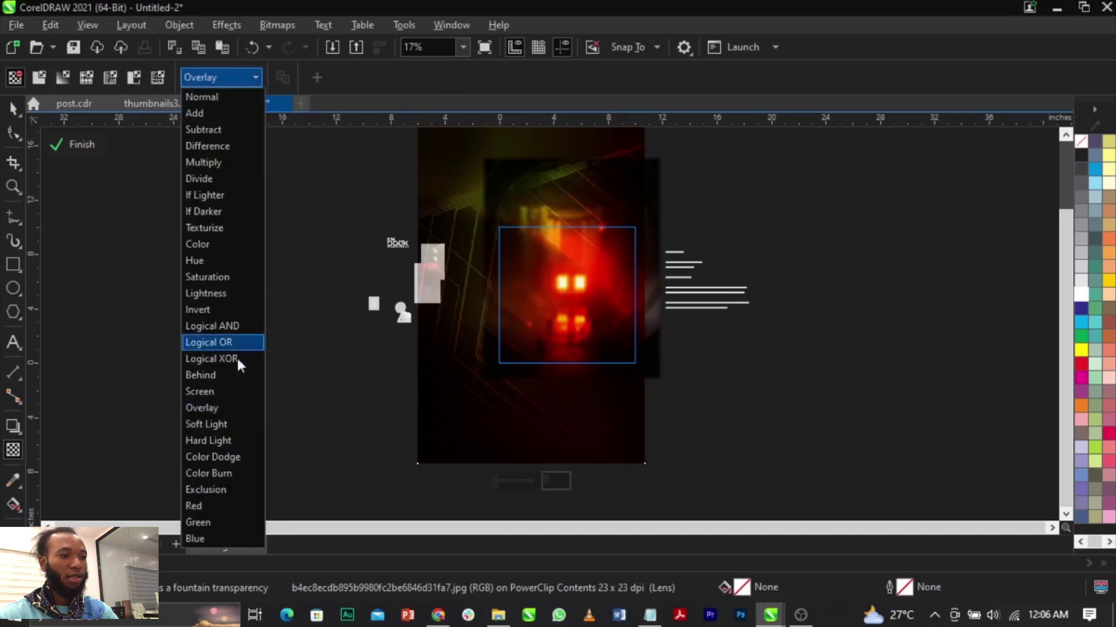
left_click(231, 422)
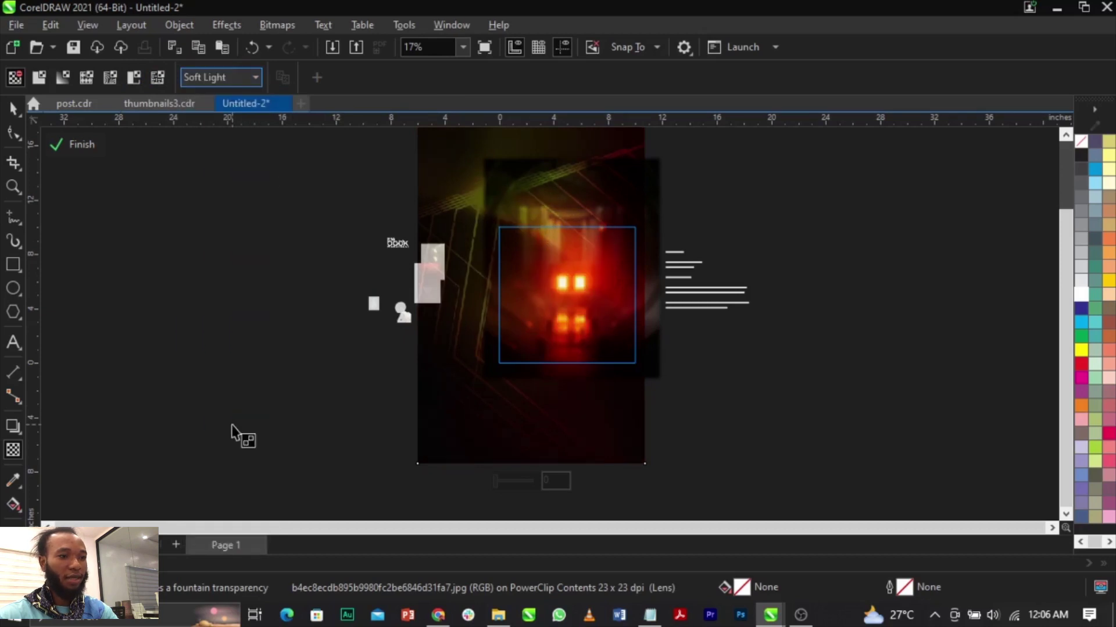
left_click(239, 76)
left_click(211, 392)
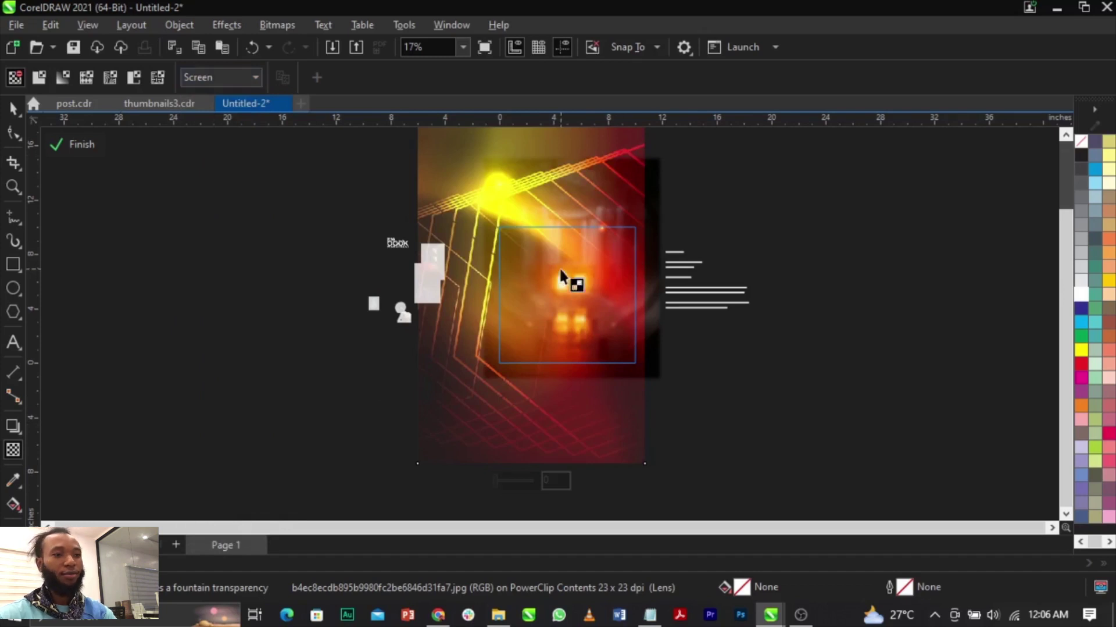
Scale the light image to 368.9% inside the square frame and finish editing the PowerClip.
key("space")
scroll(590, 294, "up", 2)
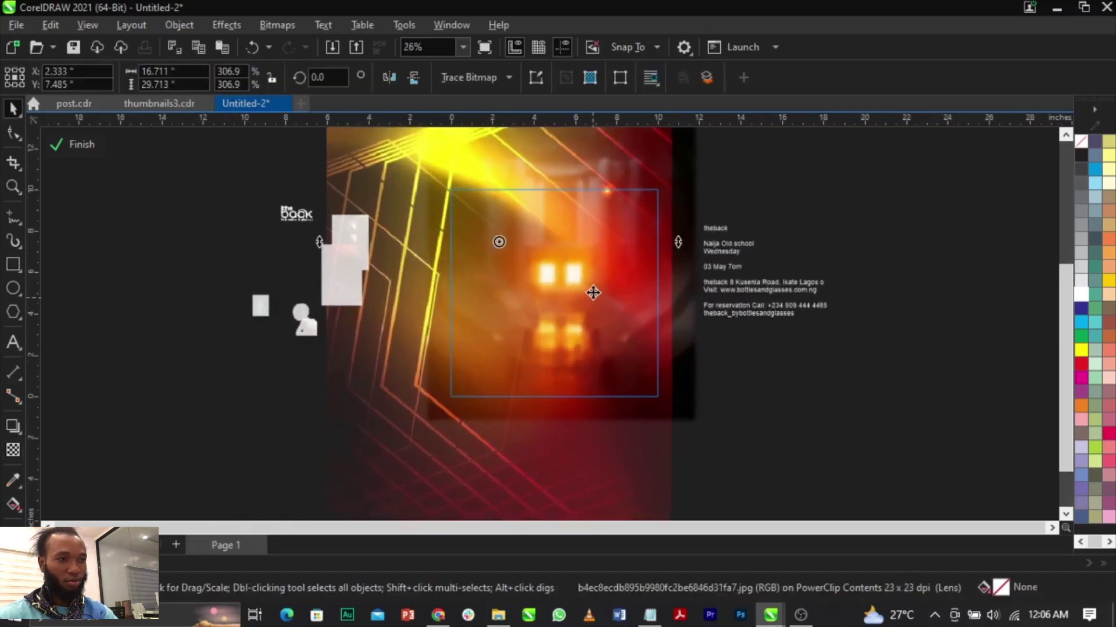
left_click_drag(593, 294, 602, 286)
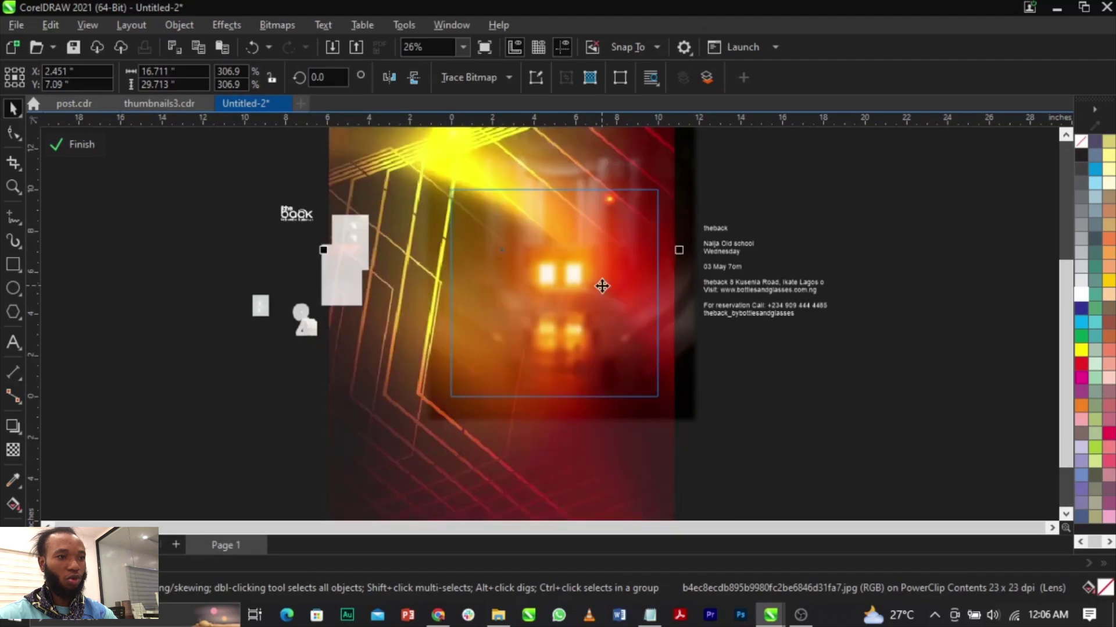
scroll(553, 285, "down", 3)
left_click_drag(629, 446, 646, 468)
scroll(593, 307, "up", 3)
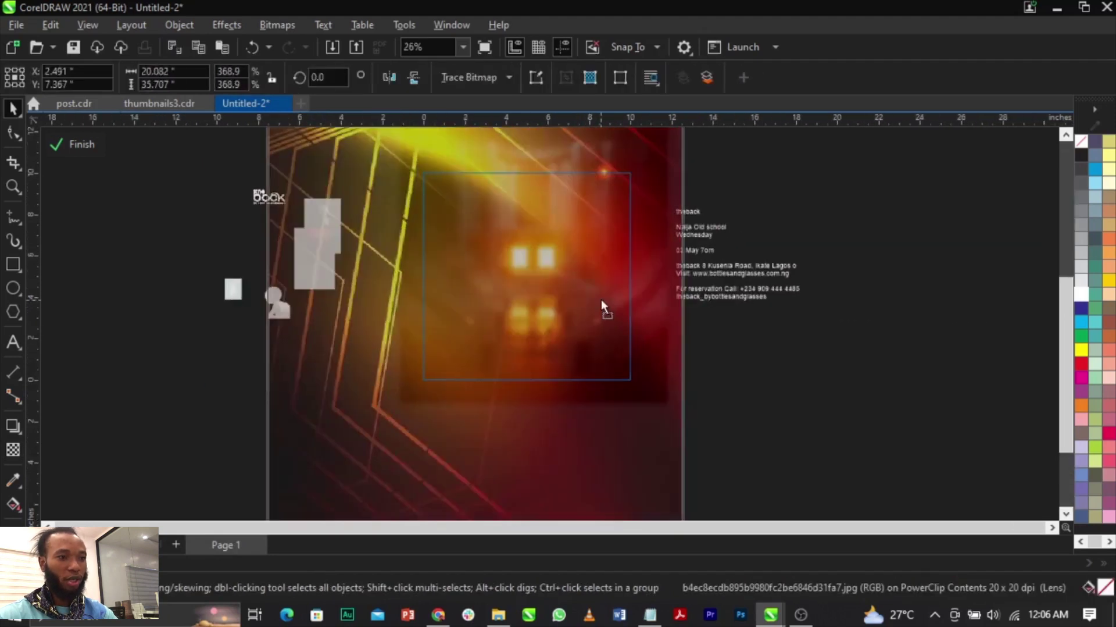
mouse_move(614, 329)
left_mouse_down()
mouse_move(643, 341)
mouse_move(632, 340)
left_mouse_up()
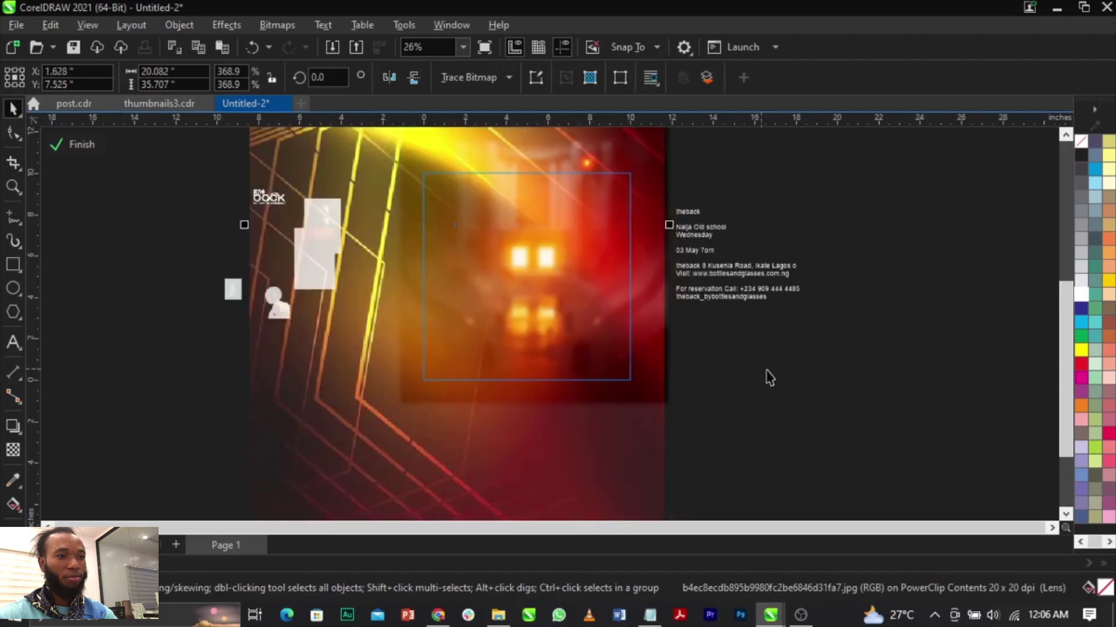
left_click(767, 373, "ctrl")
left_click(768, 373)
scroll(570, 280, "up", 3)
Move the woman cut-out onto the background's right side and enlarge it to 119.4%.
scroll(559, 278, "down", 2)
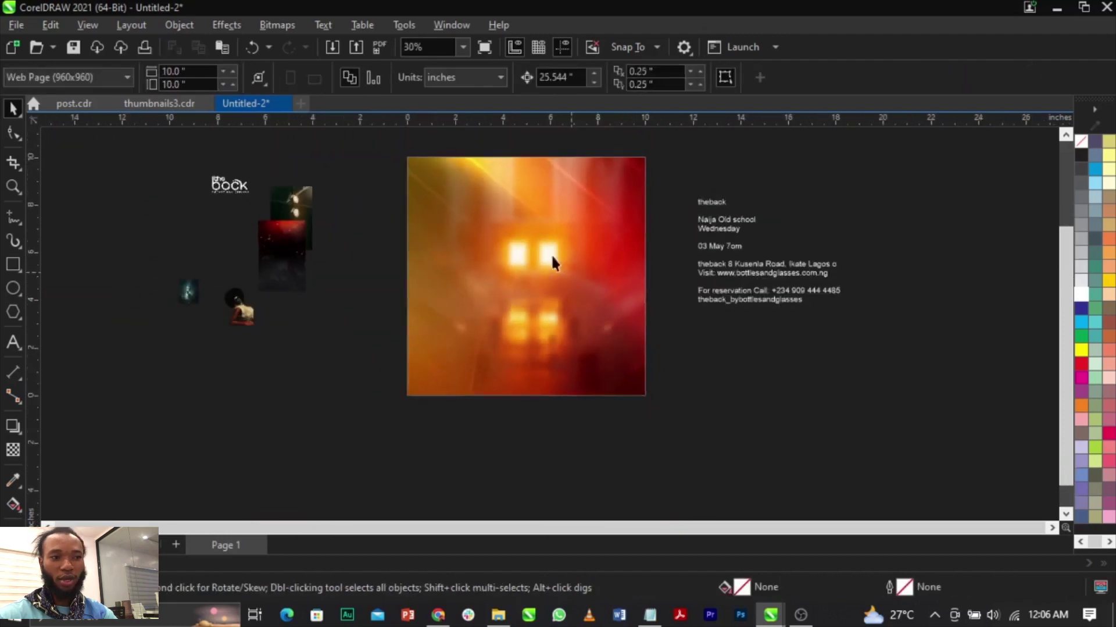
scroll(470, 190, "up", 1)
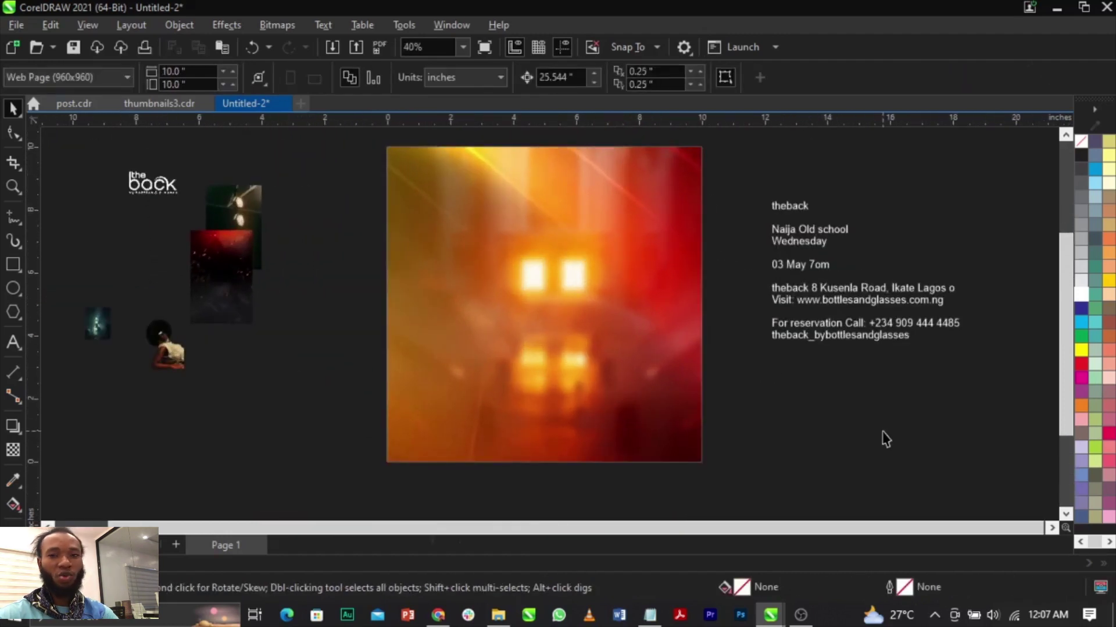
left_click_drag(164, 351, 651, 355)
left_click_drag(676, 311, 750, 182)
left_click_drag(675, 379, 651, 362)
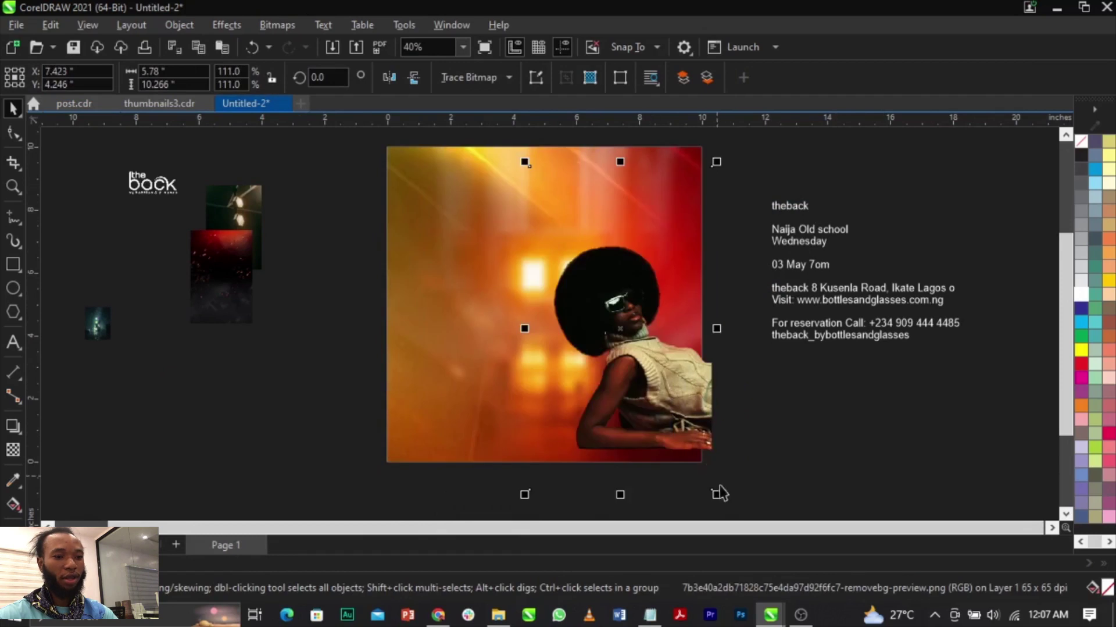
left_click_drag(720, 495, 738, 509)
left_click_drag(699, 440, 688, 396)
left_click(684, 393)
Fine-tune the cut-out's position and choose PowerClip Inside from its context menu.
scroll(878, 256, "up", 3)
scroll(827, 230, "down", 4)
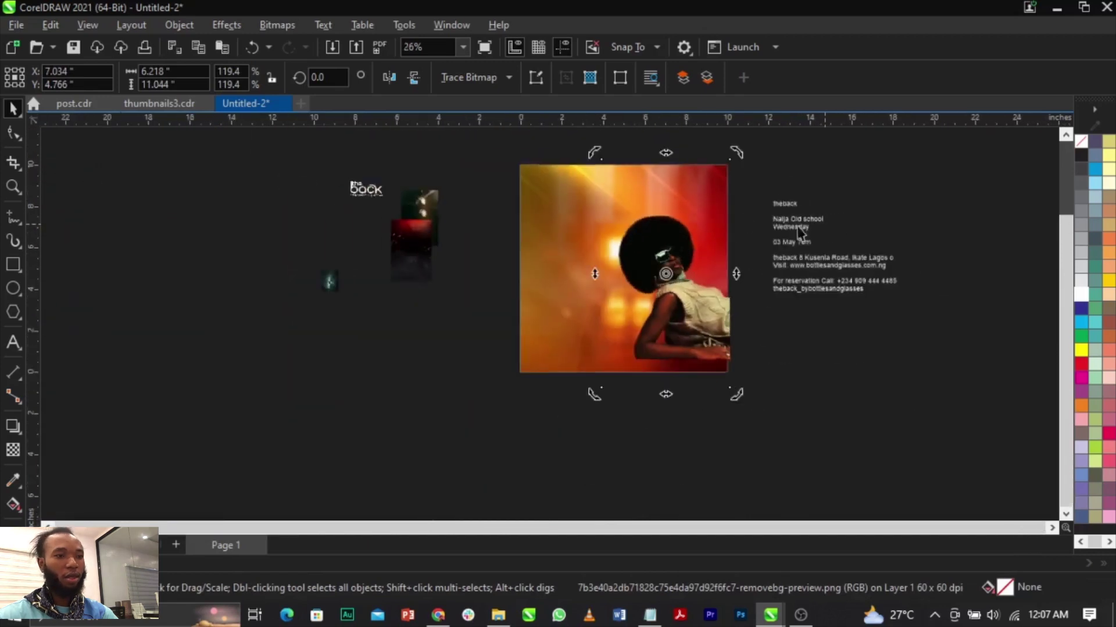
scroll(750, 227, "up", 2)
scroll(666, 258, "up", 2)
left_click_drag(638, 273, 646, 271)
scroll(688, 256, "down", 3)
scroll(633, 270, "up", 1)
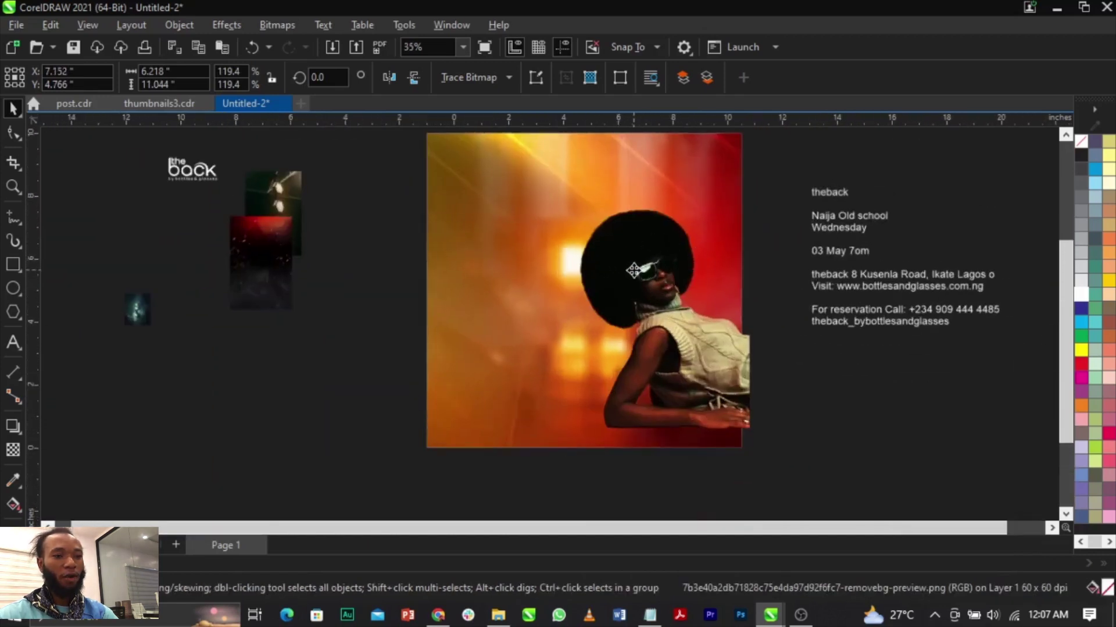
left_click_drag(643, 262, 644, 253)
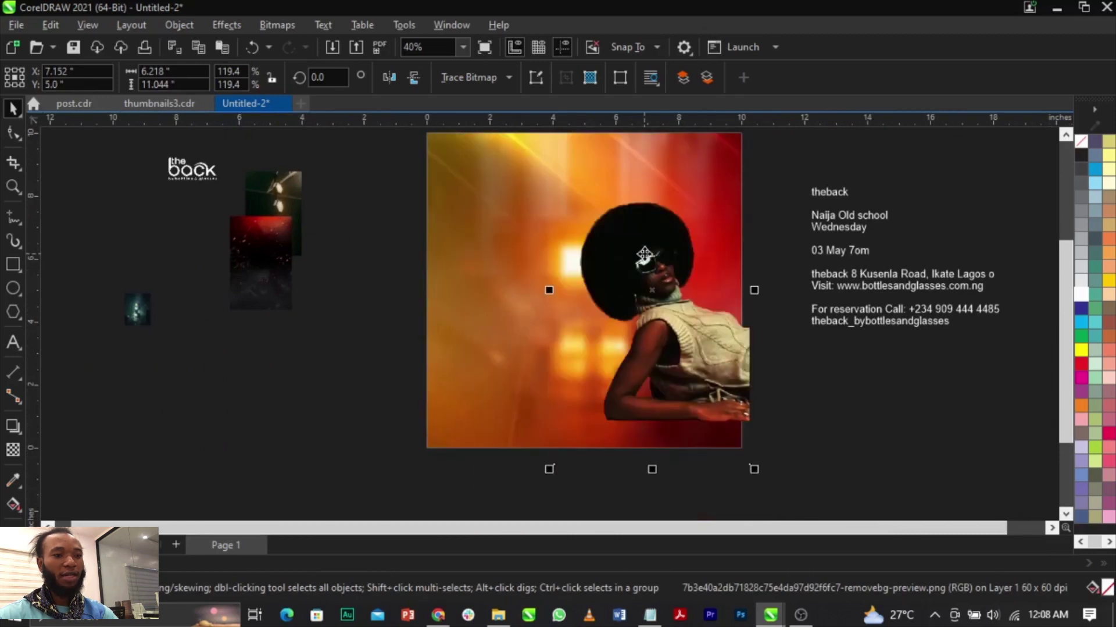
right_click(644, 254)
left_click(694, 347)
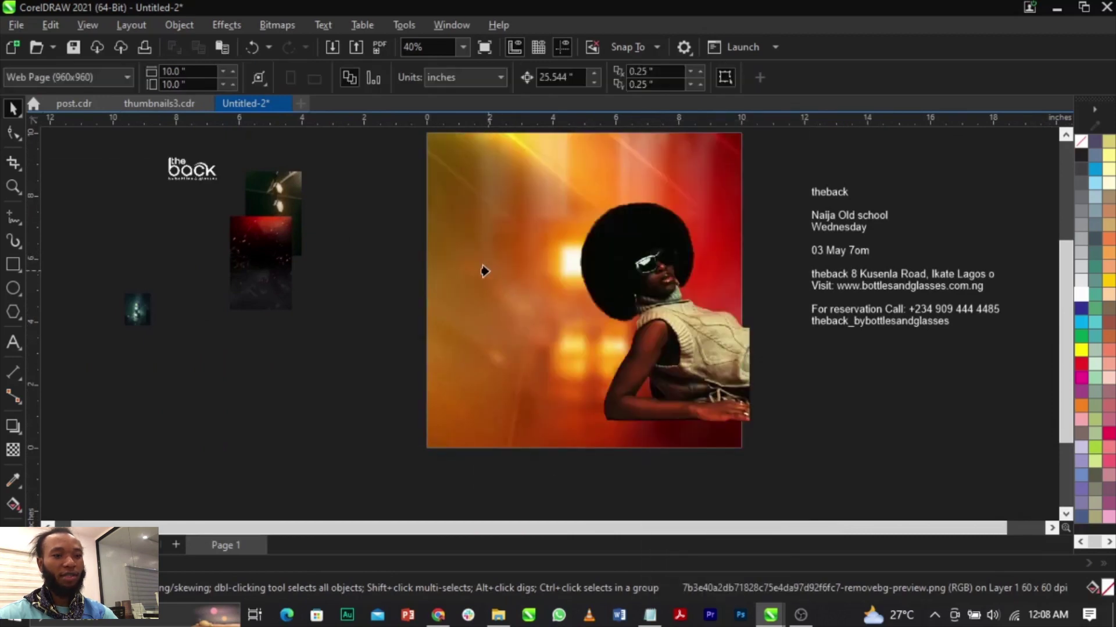
Clip the woman cut-out inside the background square frame.
left_click(523, 288)
left_click(778, 400)
scroll(778, 399, "down", 2)
scroll(684, 268, "up", 3)
Edit the PowerClip contents and shift the stage-light image slightly to the right.
right_click(605, 271)
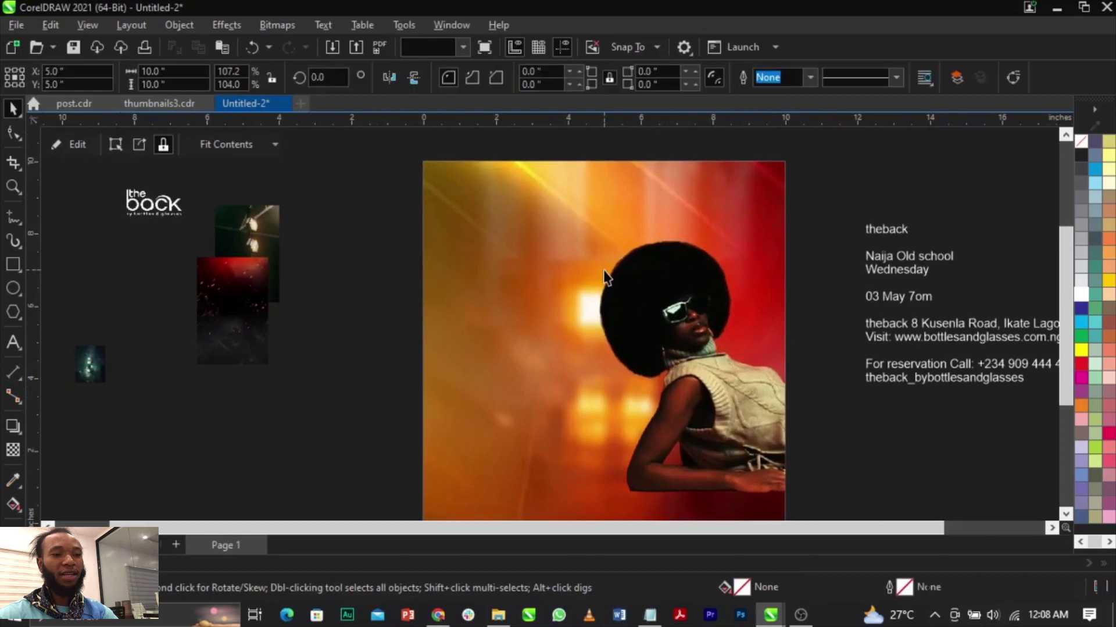
left_click(665, 121)
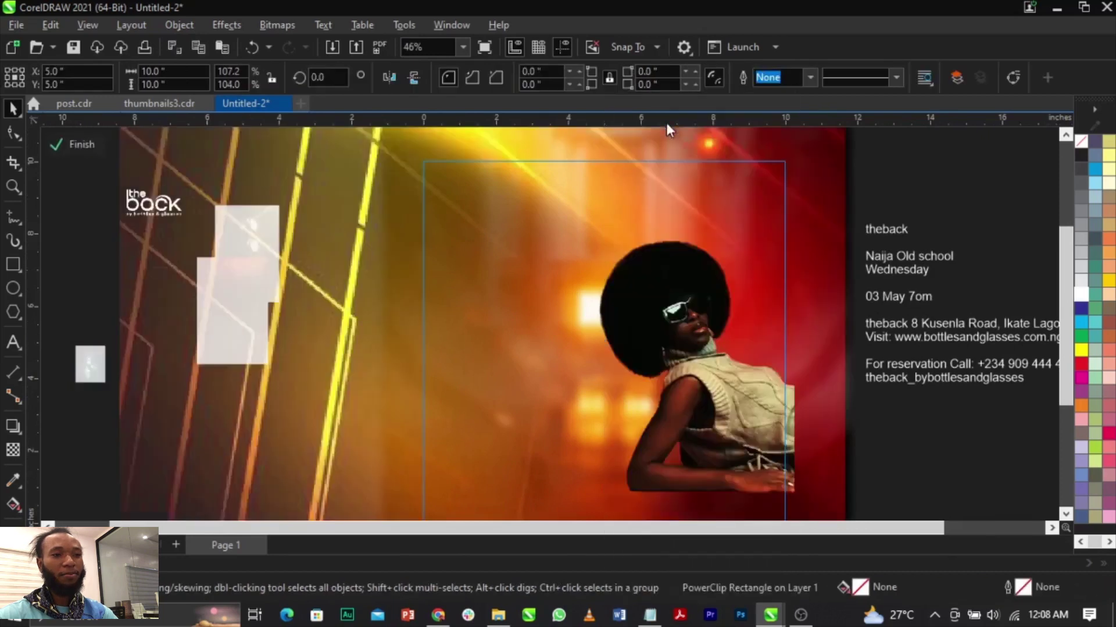
left_click(426, 306)
left_click_drag(470, 266, 301, 267)
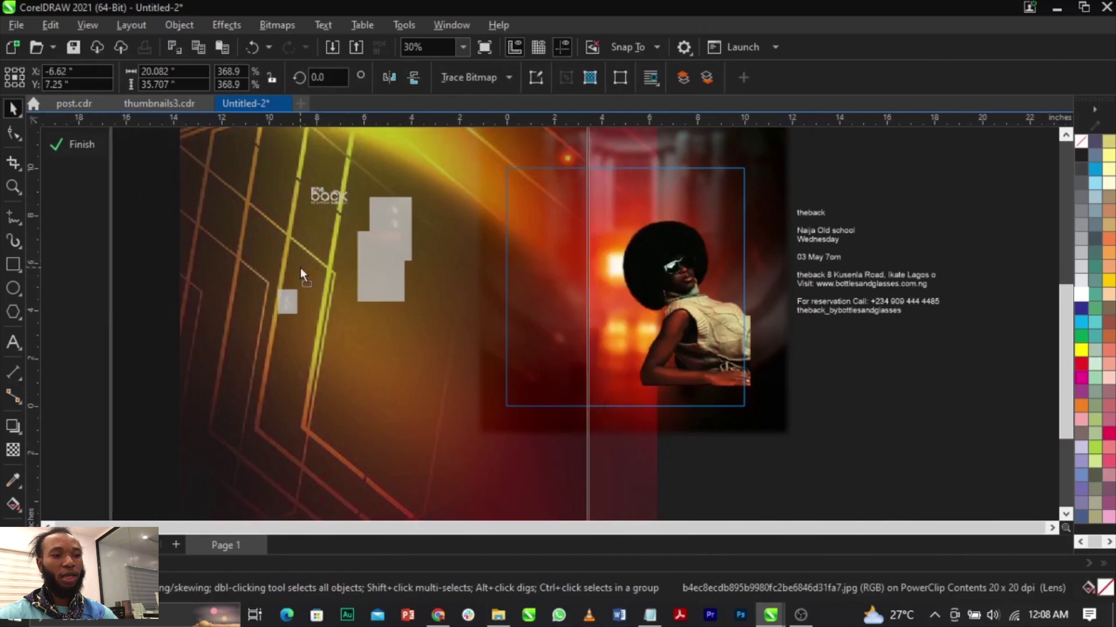
key("ctrl+z")
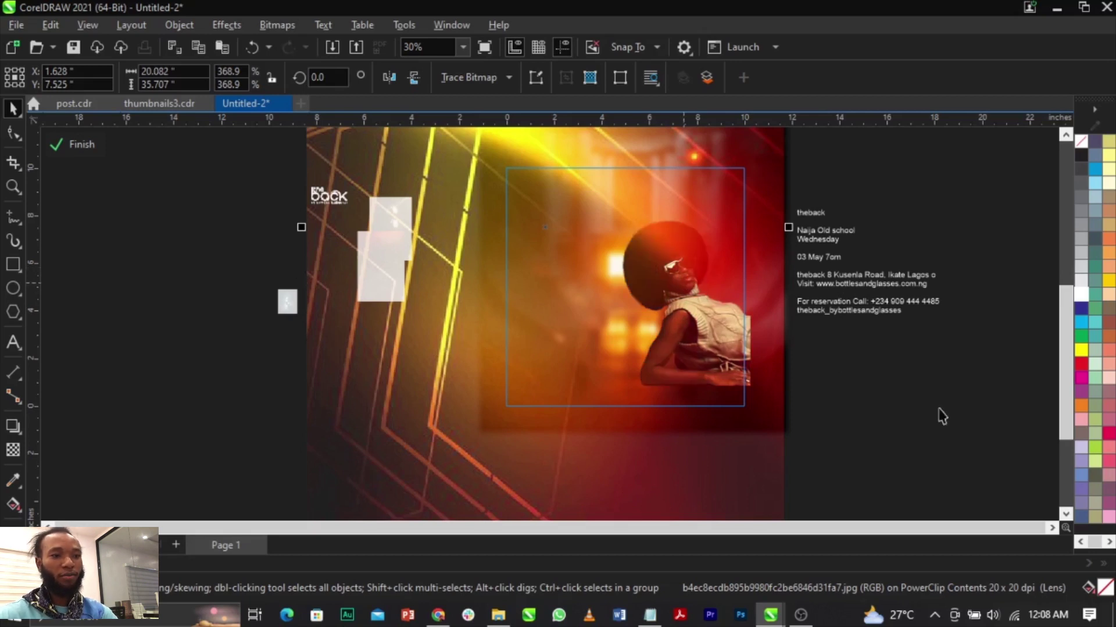
left_click_drag(666, 331, 678, 309)
scroll(679, 309, "down", 1)
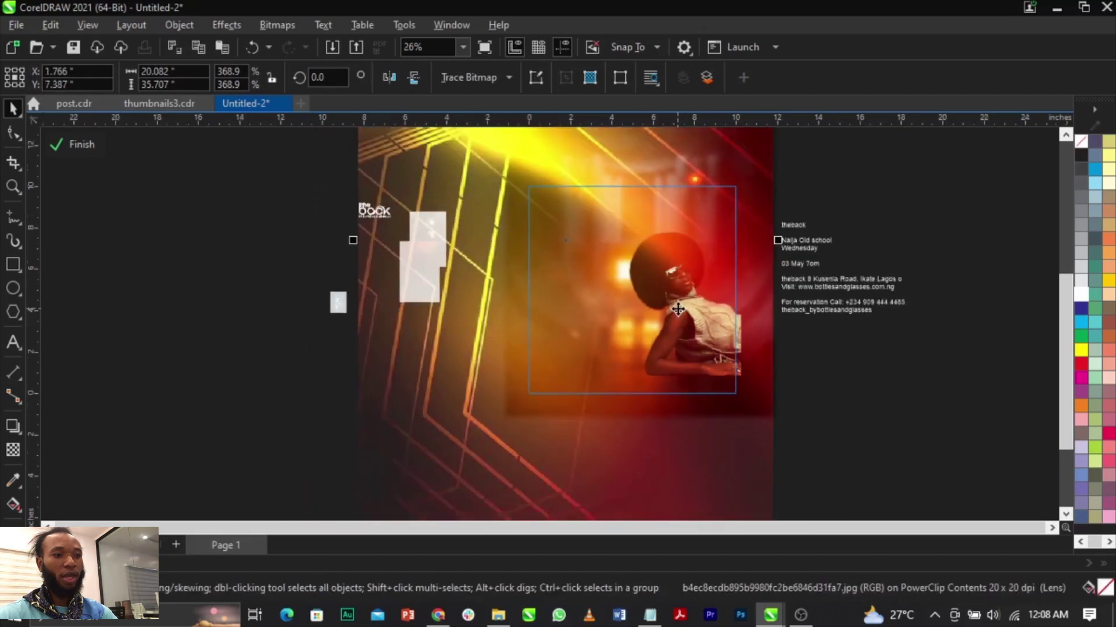
scroll(678, 308, "up", 1)
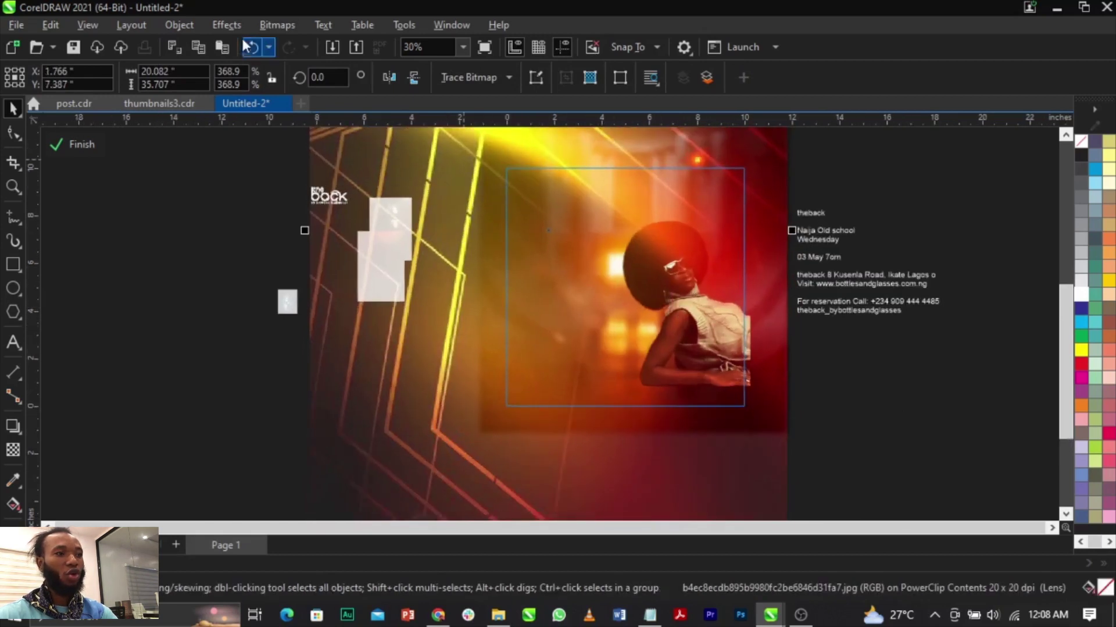
Apply a 4.8 px Gaussian Blur to the light image and shrink it to 281.6%.
left_click(225, 24)
mouse_move(259, 127)
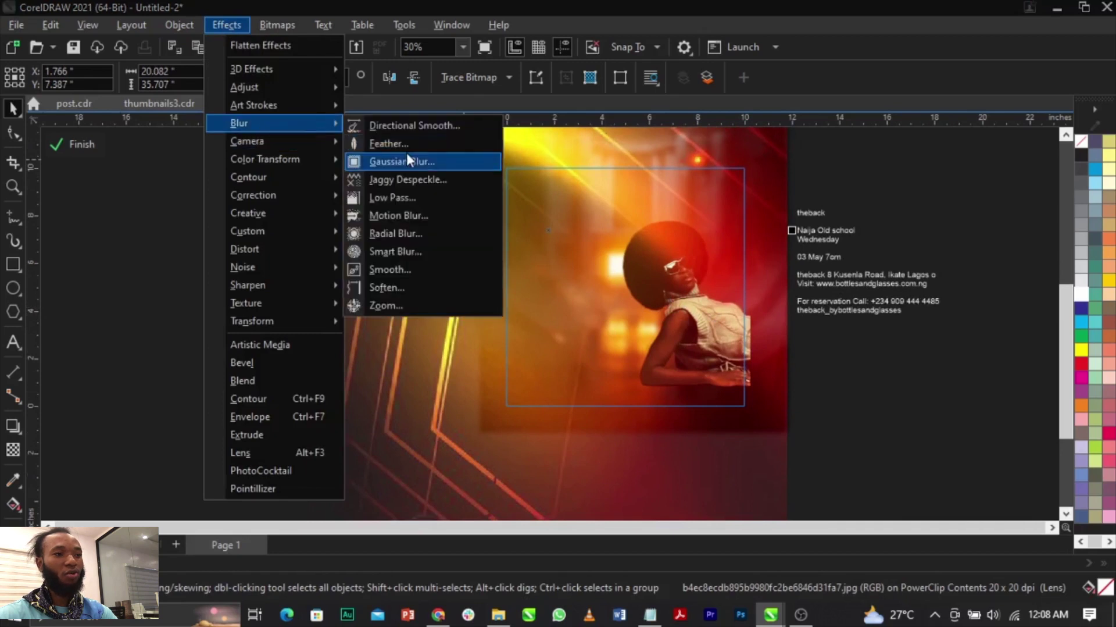
left_click(405, 151)
left_click_drag(594, 251, 228, 174)
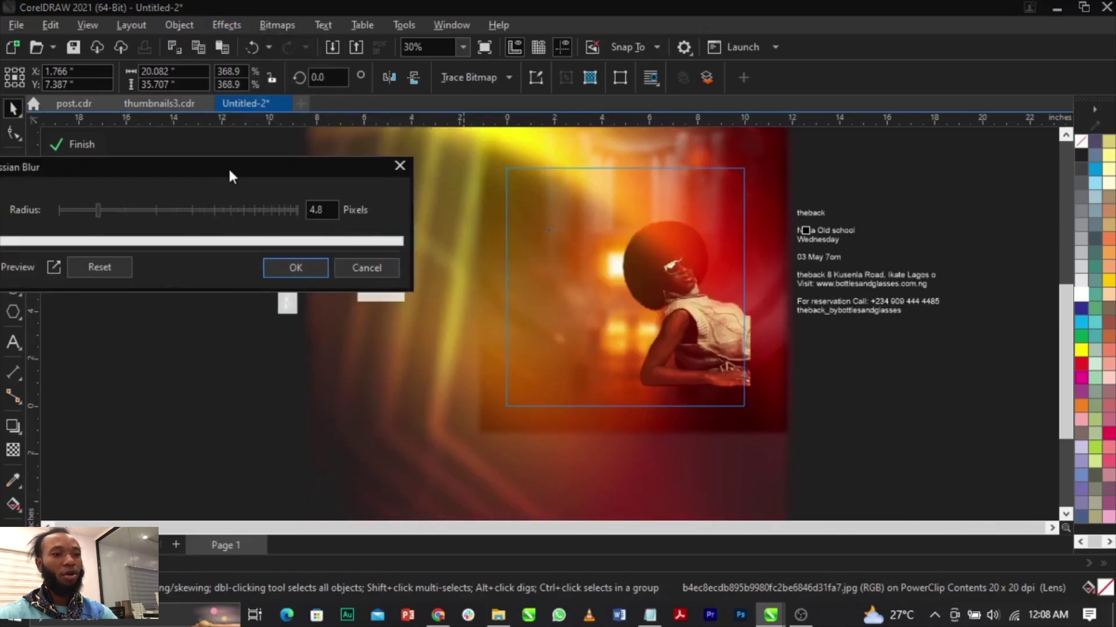
left_click(273, 270)
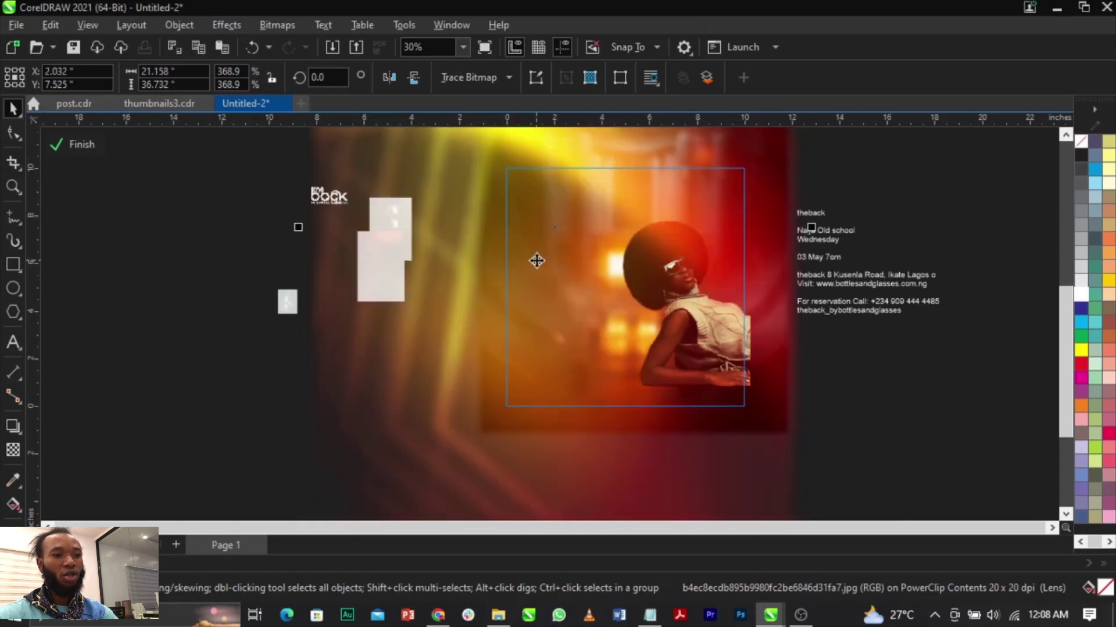
scroll(535, 259, "down", 2)
left_click_drag(694, 493, 628, 407)
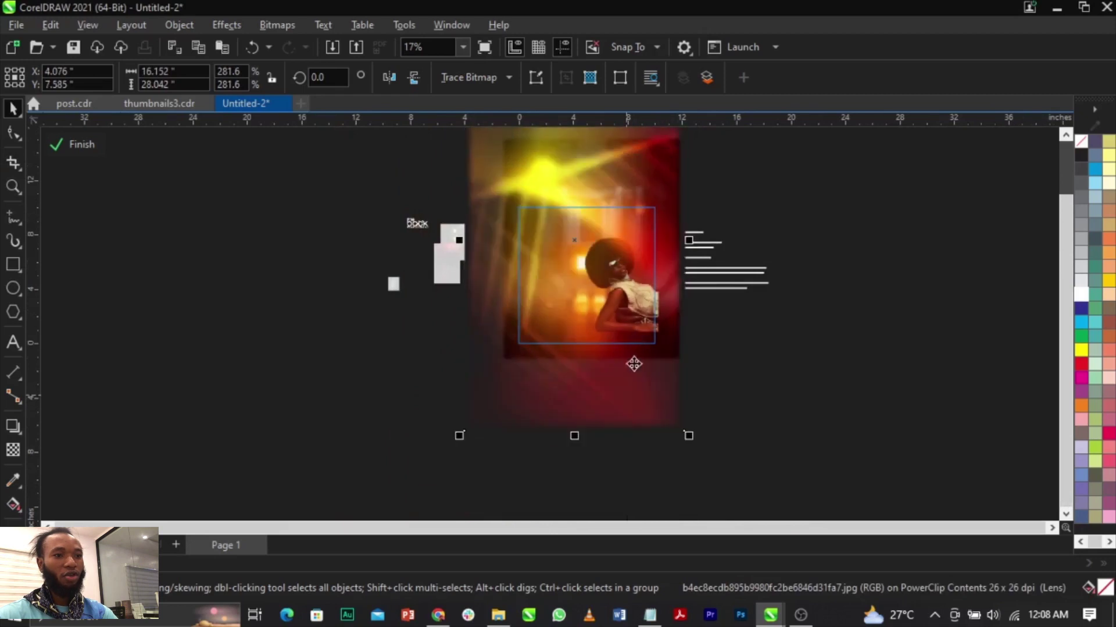
scroll(626, 380, "up", 3)
scroll(618, 436, "down", 1)
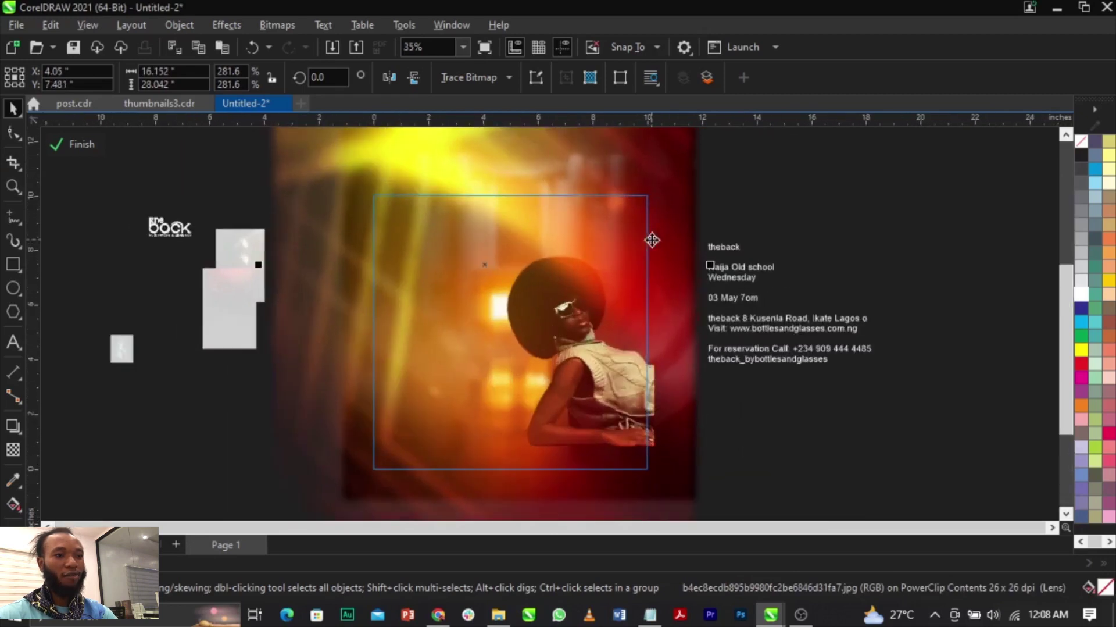
Fade the light image with a fountain transparency angled across the woman's head.
left_click(11, 455)
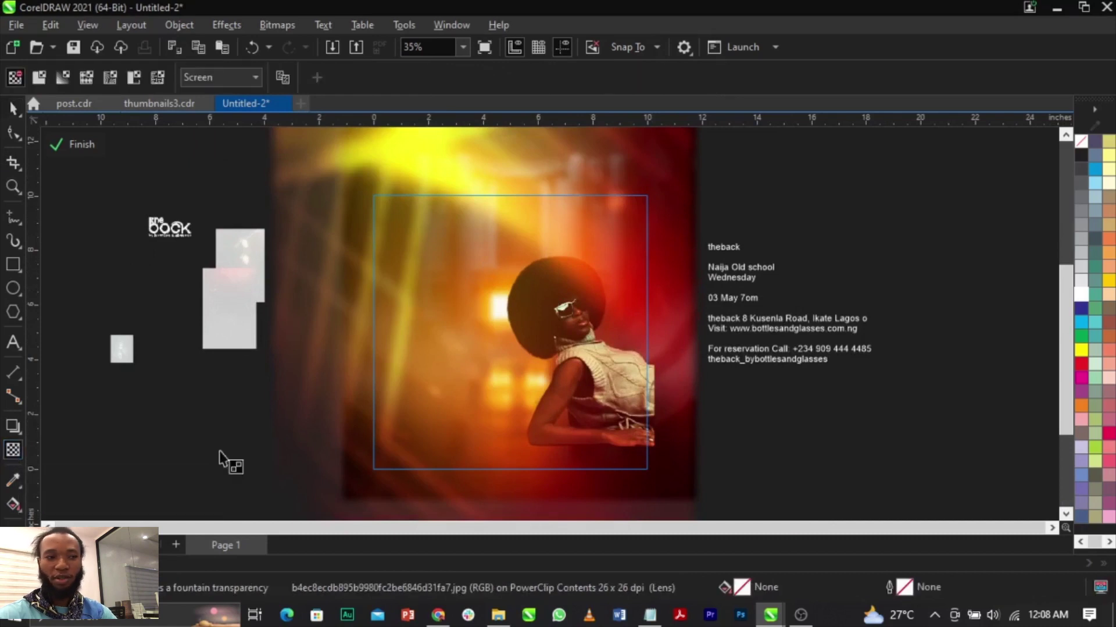
left_click_drag(571, 317, 631, 361)
left_click_drag(571, 317, 557, 300)
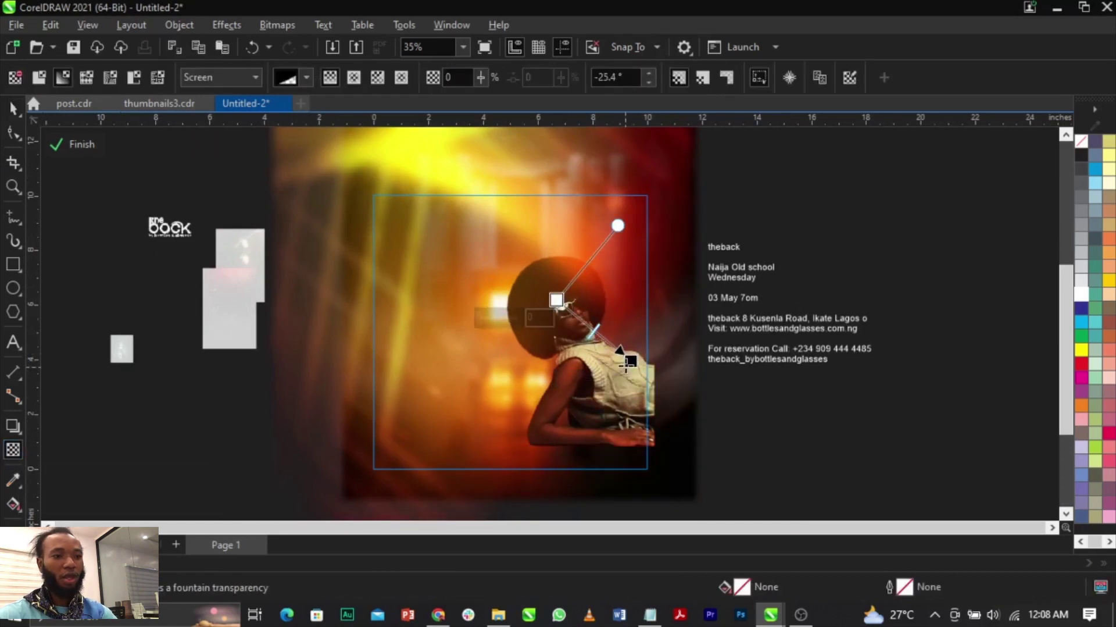
left_click_drag(631, 361, 636, 371)
mouse_move(557, 300)
left_mouse_down()
mouse_move(538, 297)
mouse_move(530, 310)
mouse_move(536, 296)
left_mouse_up()
left_click(555, 307)
key("space")
left_click(954, 434)
left_click(663, 394)
left_click(859, 226)
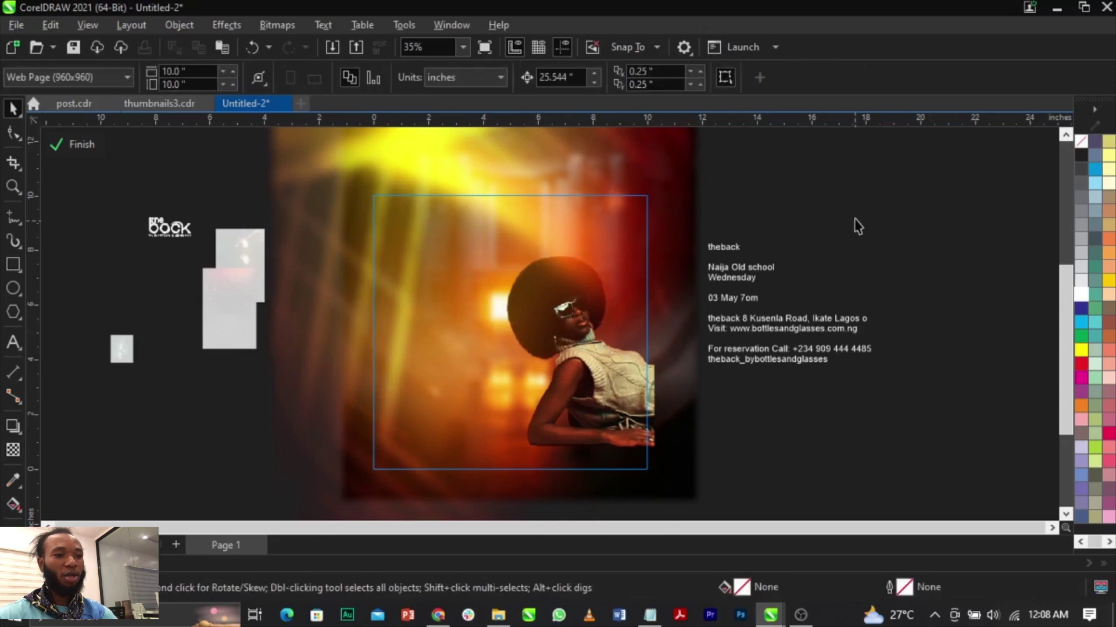
Drop a copy of the woman cut-out beside the page and finish the PowerClip edit.
left_click_drag(859, 185, 455, 494)
left_click_drag(599, 340, 1015, 310)
right_click(1015, 310)
left_click(849, 244, "ctrl")
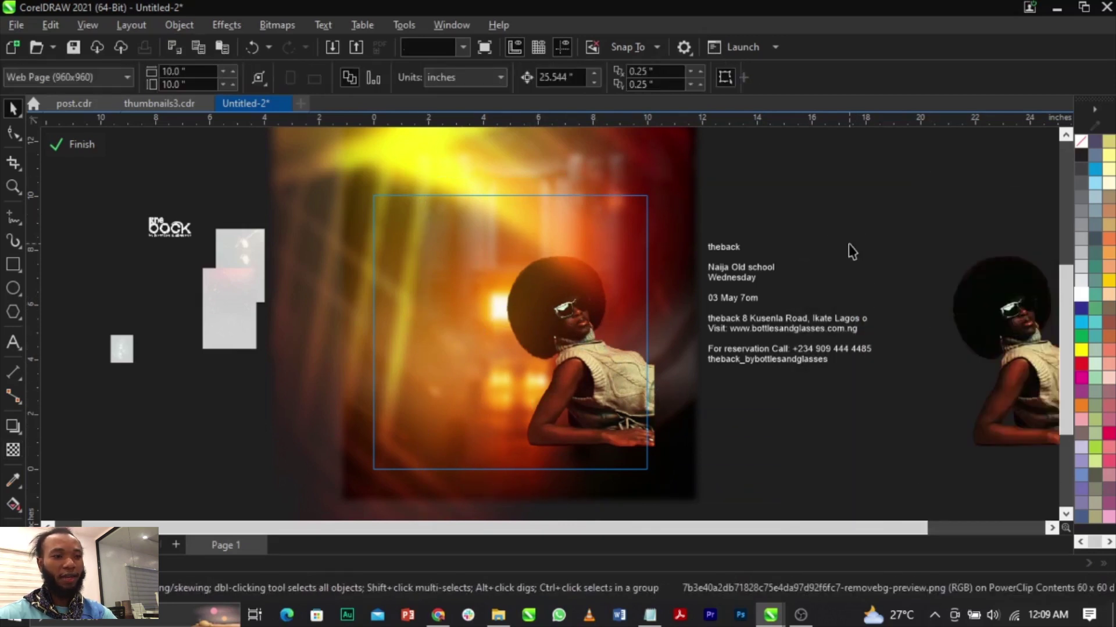
left_click(848, 243)
scroll(849, 243, "down", 1)
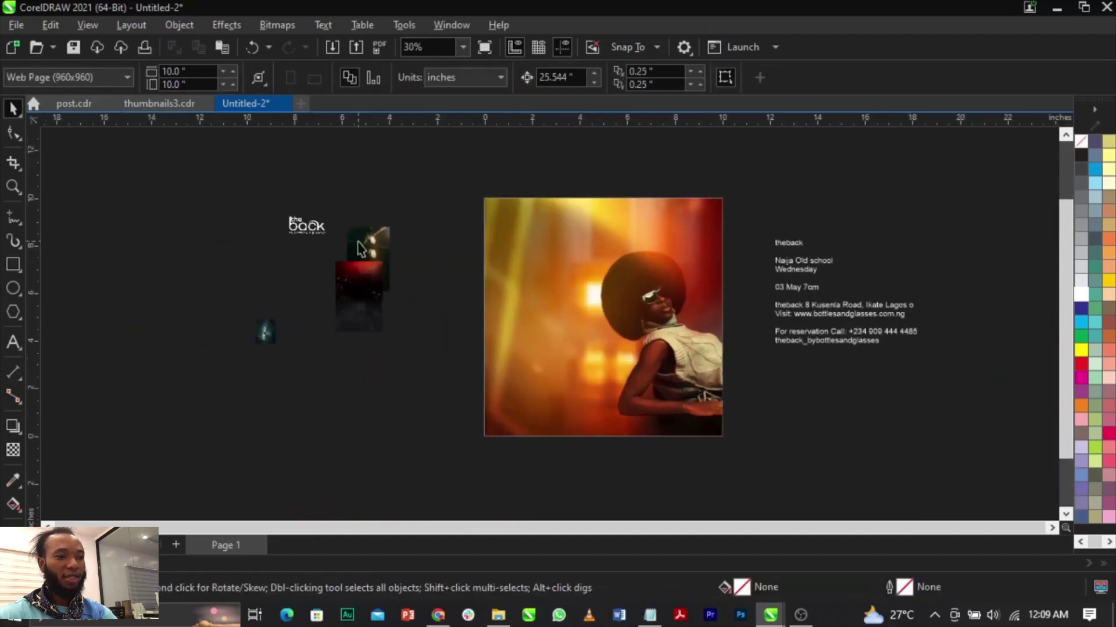
Move the red bitmap aside, then enlarge the TV-stack bitmap and drag it onto the poster.
left_click_drag(346, 303, 183, 284)
left_click(372, 256)
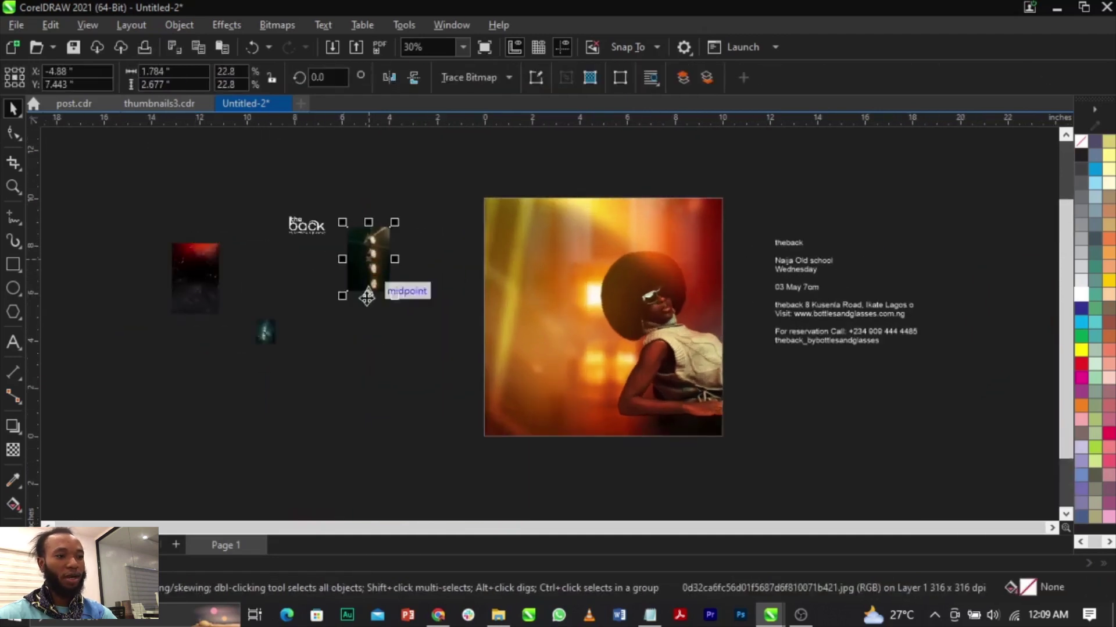
left_click(275, 317)
left_click(276, 329)
left_click_drag(285, 314, 365, 208)
left_click_drag(298, 341, 671, 372)
Reposition the TV-stack image and enlarge it to 117.6% to cover the page.
scroll(634, 325, "up", 3)
scroll(579, 323, "down", 3)
scroll(594, 330, "up", 3)
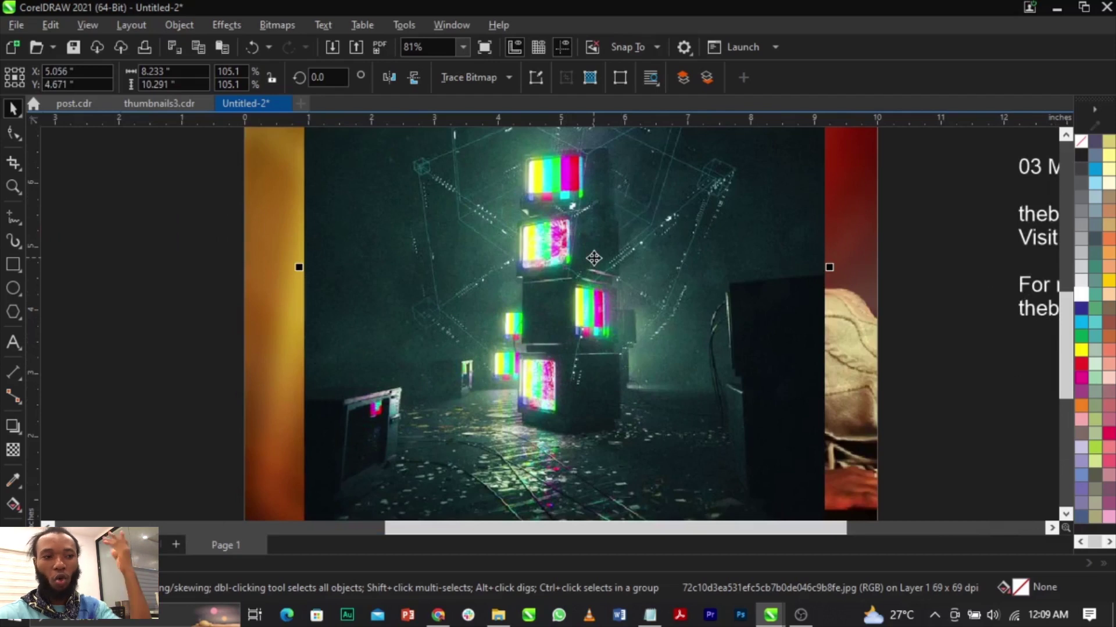
scroll(609, 351, "down", 2)
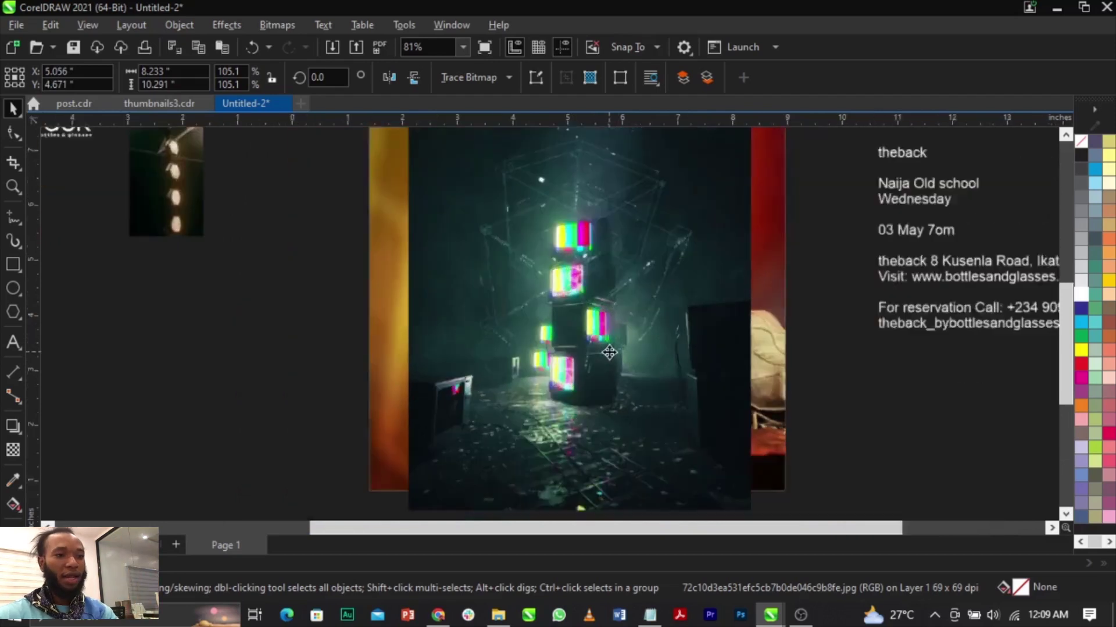
mouse_move(632, 308)
left_mouse_down()
mouse_move(627, 293)
mouse_move(622, 304)
left_mouse_up()
left_click_drag(623, 374, 615, 362)
left_click_drag(725, 469, 743, 487)
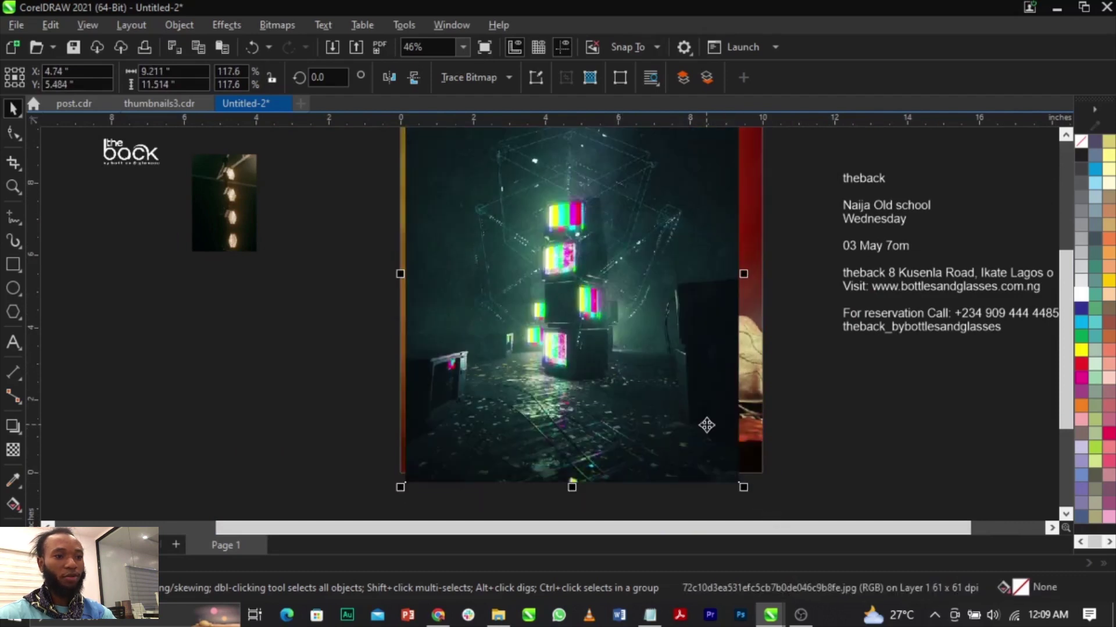
Set the TV-stack image's transparency merge mode to Overlay.
left_click(13, 450)
scroll(709, 343, "down", 1)
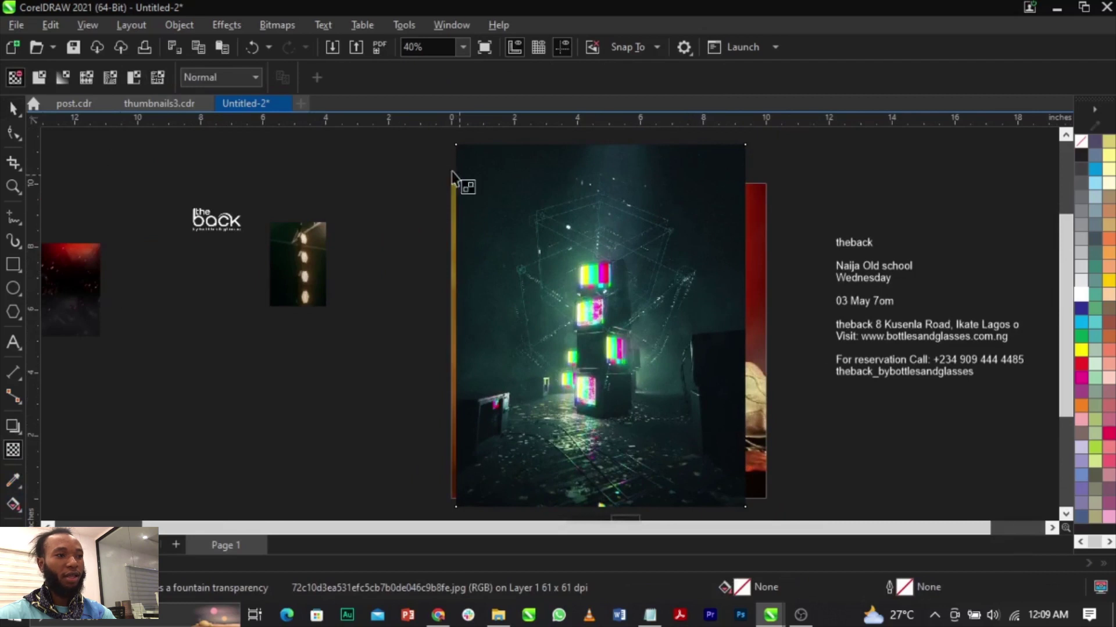
left_click(236, 83)
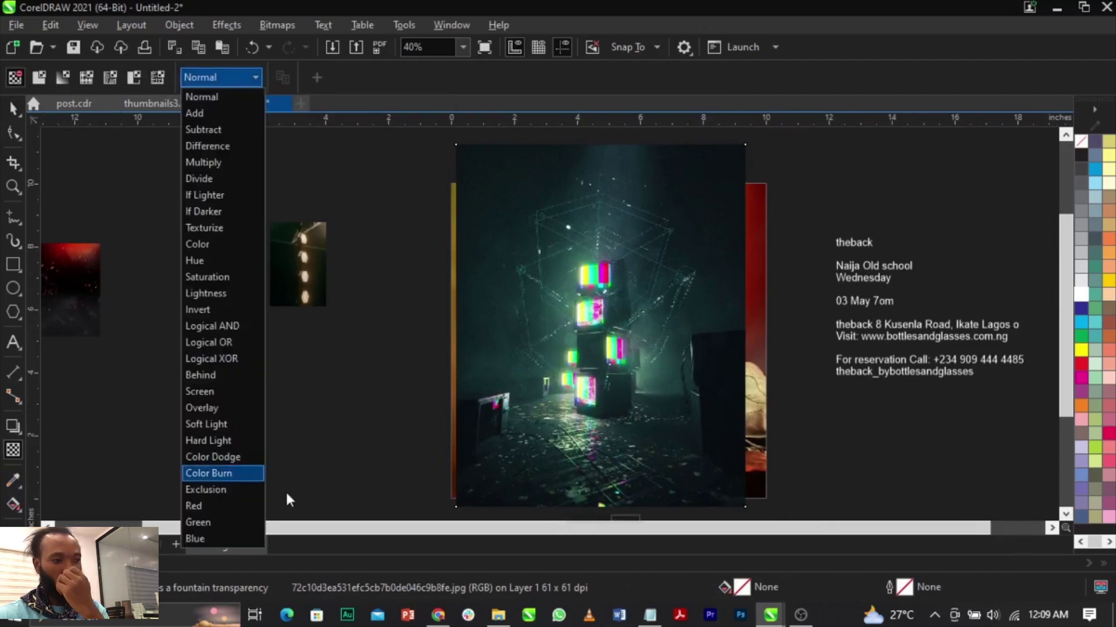
left_click(235, 408)
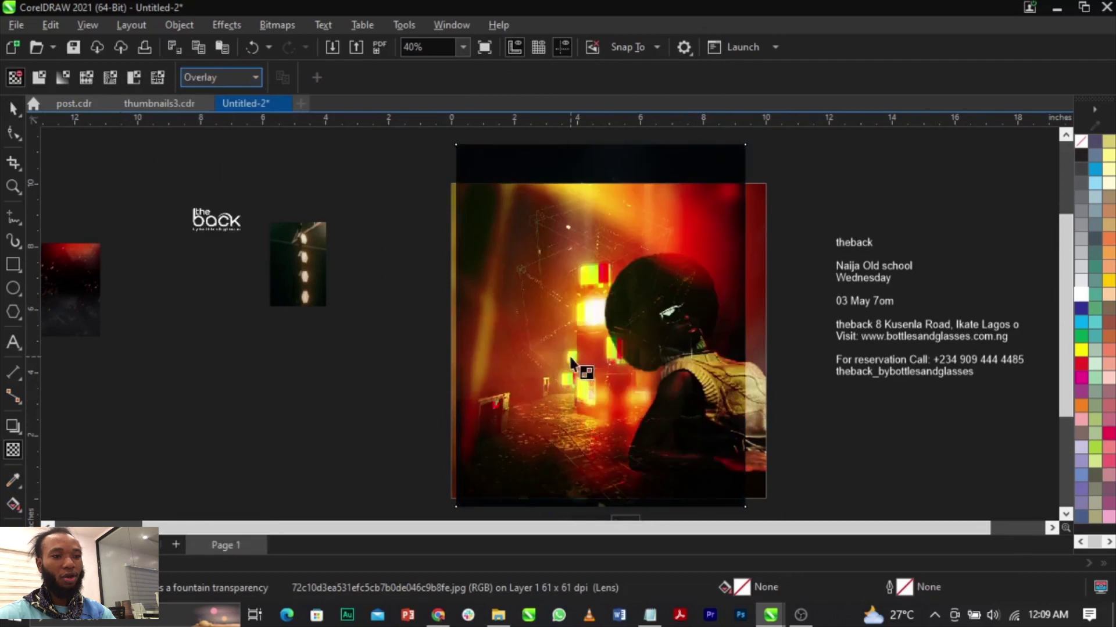
scroll(623, 341, "up", 2)
scroll(576, 312, "down", 2)
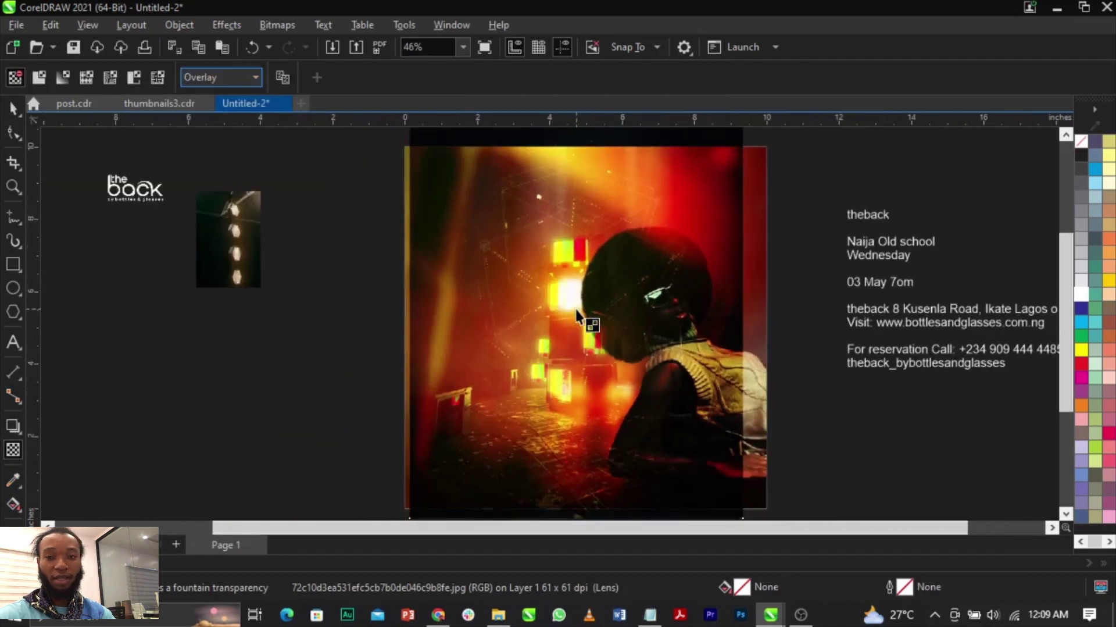
scroll(575, 309, "down", 1)
key("space")
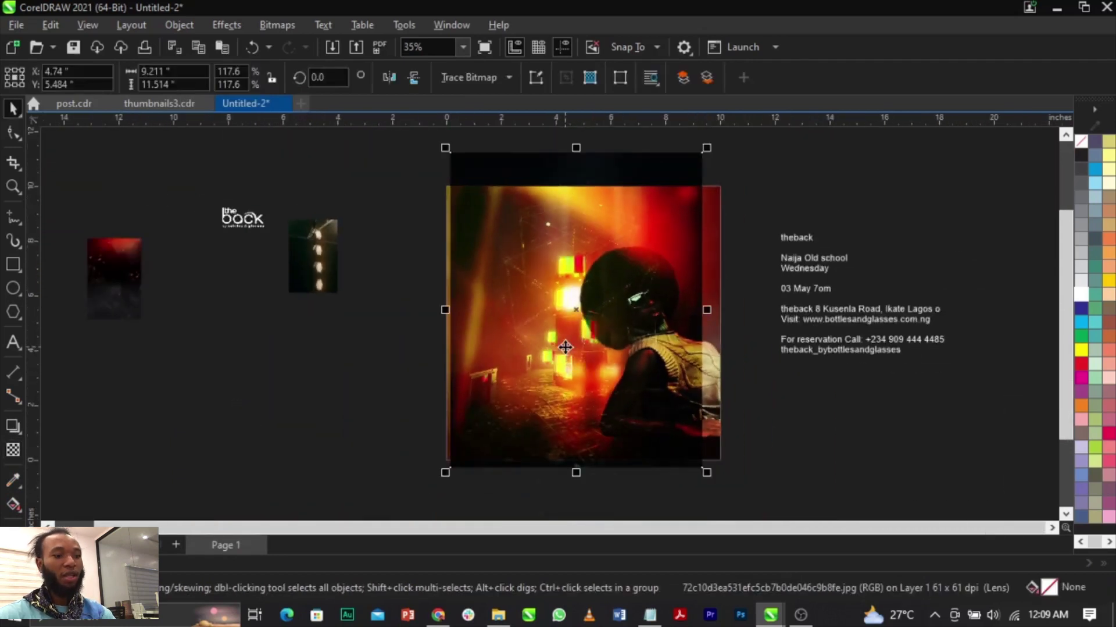
Inside the PowerClip, scale the TV-stack image to 130.1% and move it down-left.
double_click(565, 345)
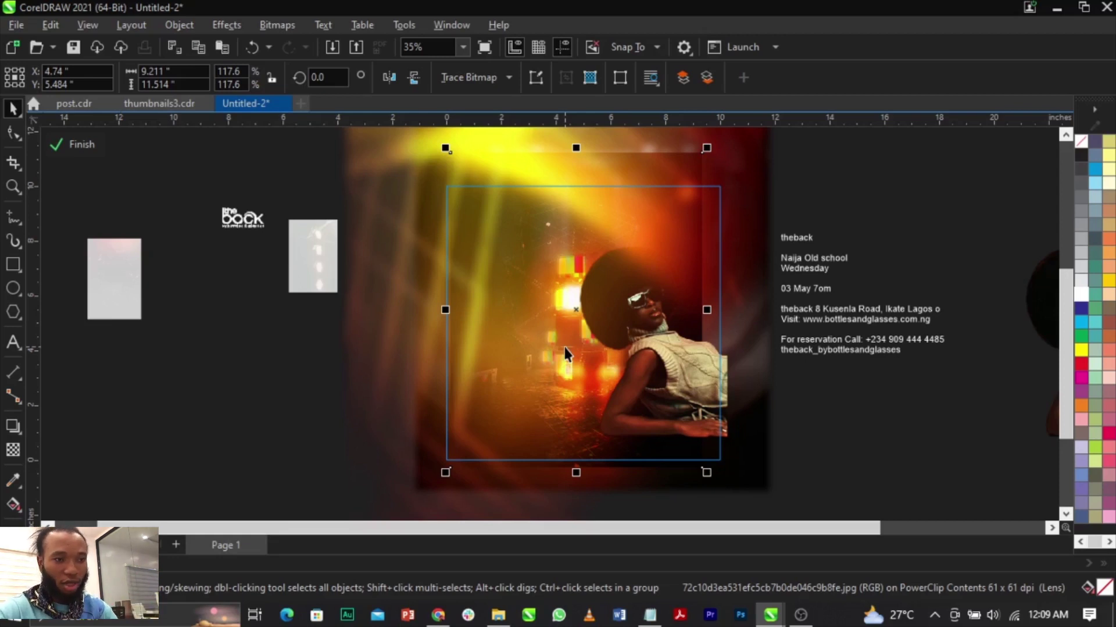
scroll(564, 347, "down", 2)
left_click_drag(676, 192, 705, 174)
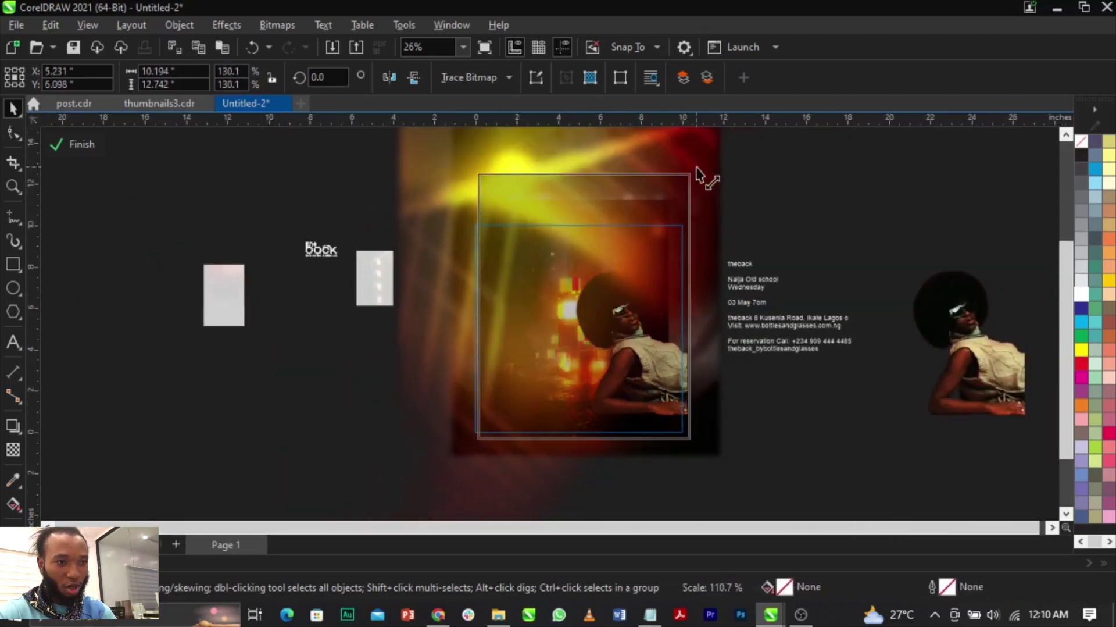
scroll(578, 304, "up", 2)
left_click_drag(583, 307, 579, 340)
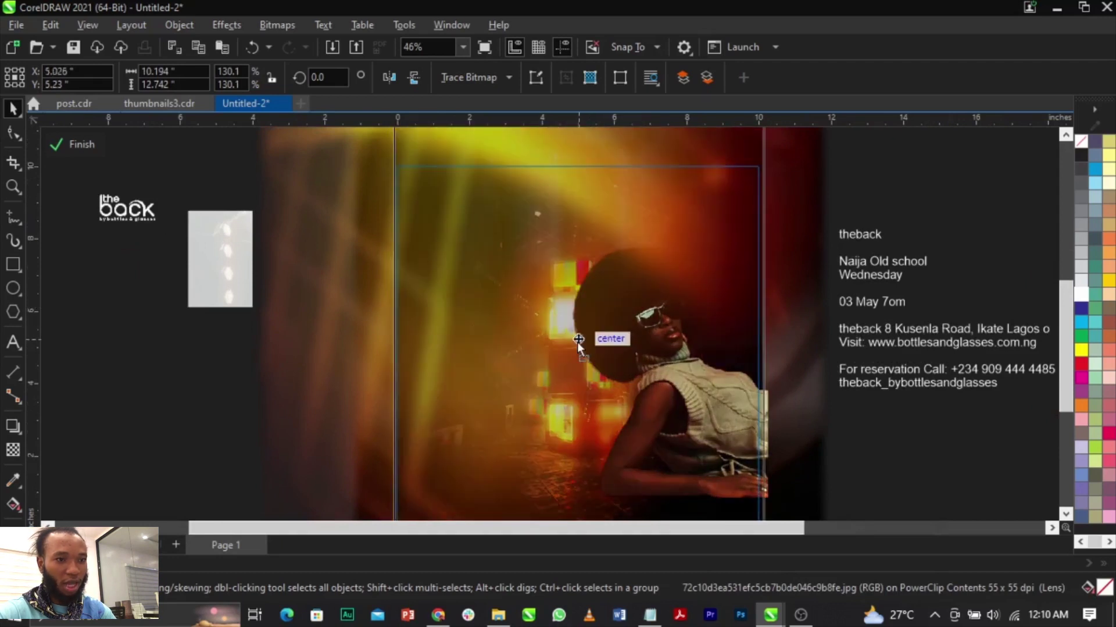
scroll(544, 348, "up", 3)
scroll(599, 295, "down", 3)
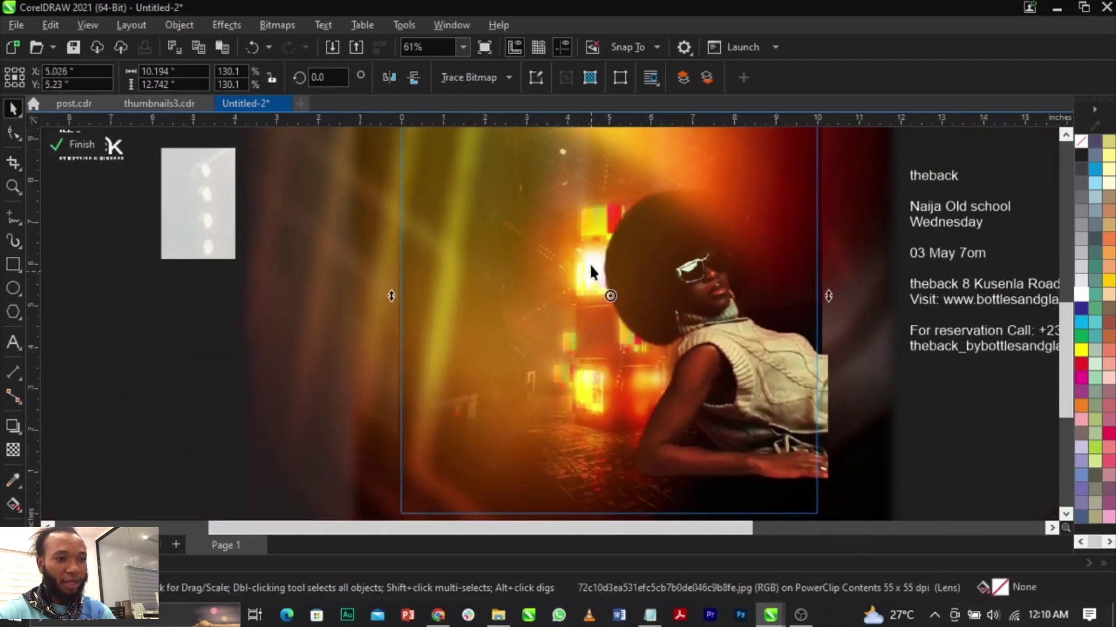
scroll(572, 265, "down", 1)
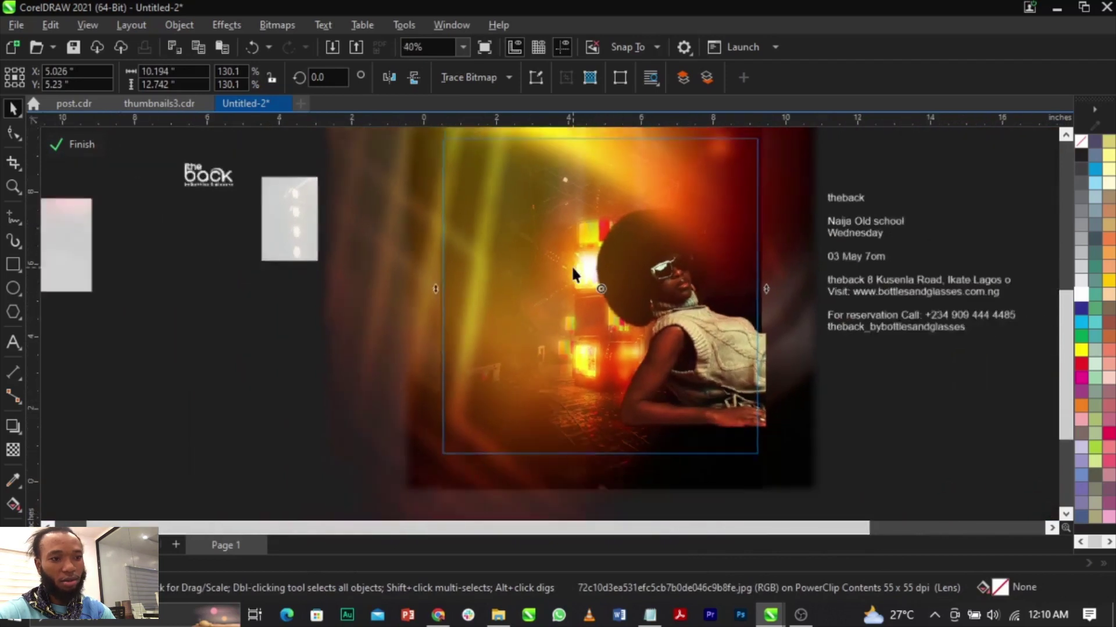
scroll(598, 384, "up", 2)
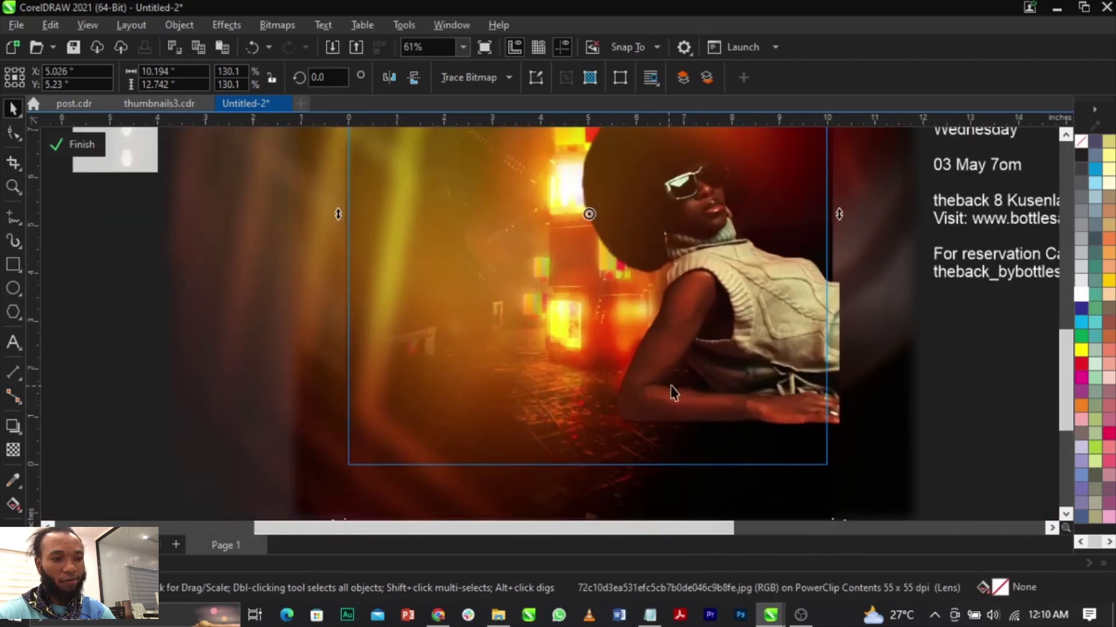
scroll(618, 401, "down", 1)
scroll(523, 413, "up", 2)
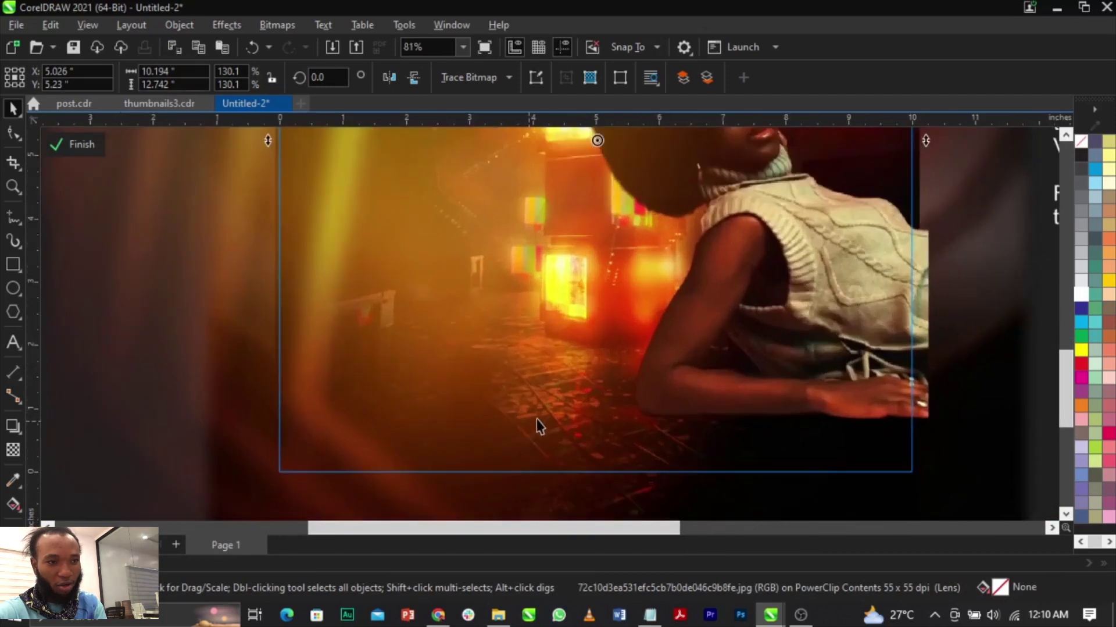
scroll(610, 377, "down", 2)
scroll(610, 377, "up", 1)
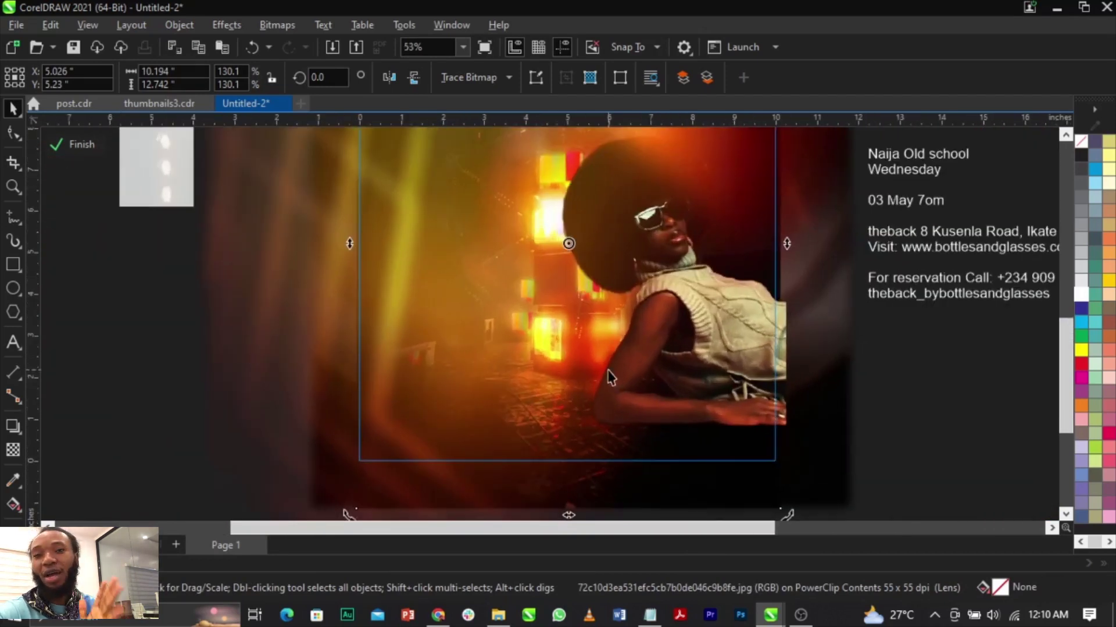
scroll(547, 386, "down", 2)
scroll(656, 236, "up", 1)
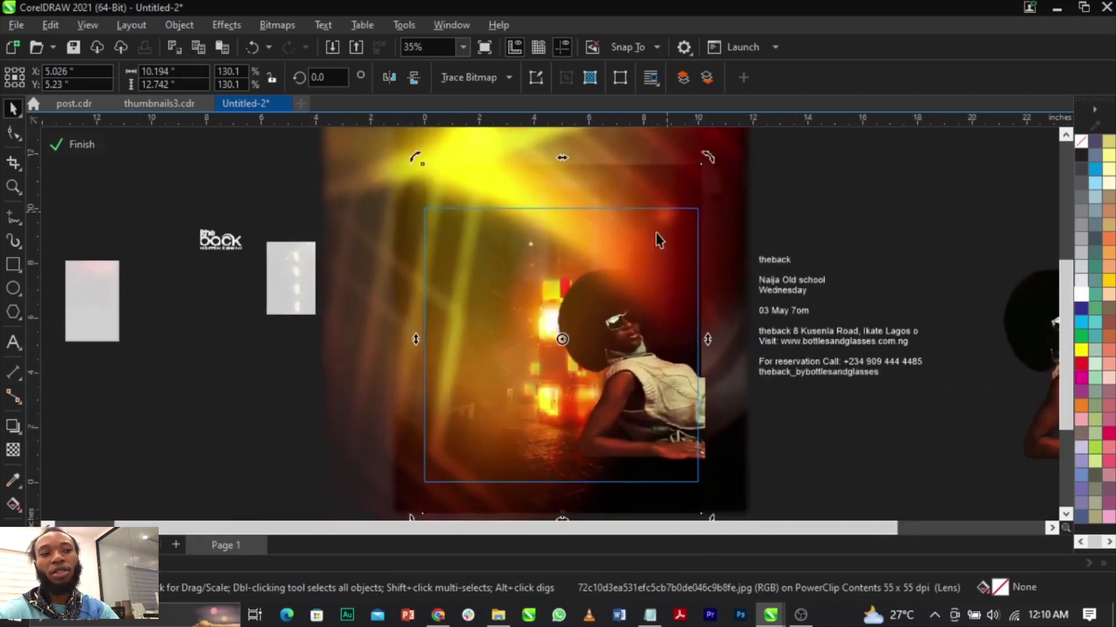
Angle the fountain transparency to about -26.9° toward the woman's face.
left_click(12, 452)
left_click_drag(687, 382, 638, 327)
scroll(592, 301, "up", 2)
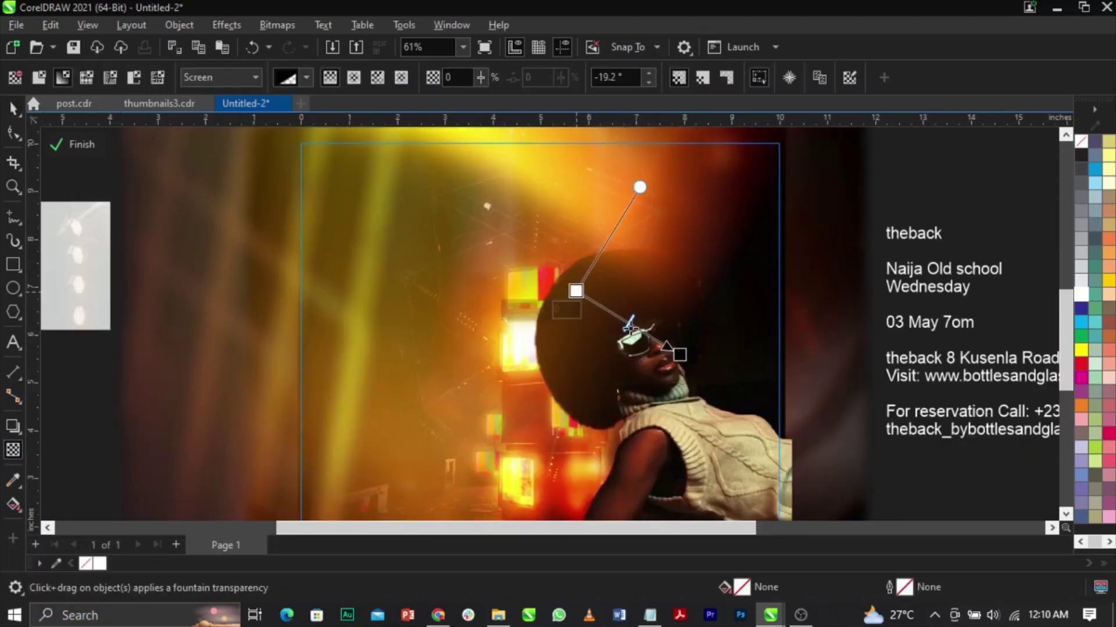
left_click_drag(680, 354, 707, 405)
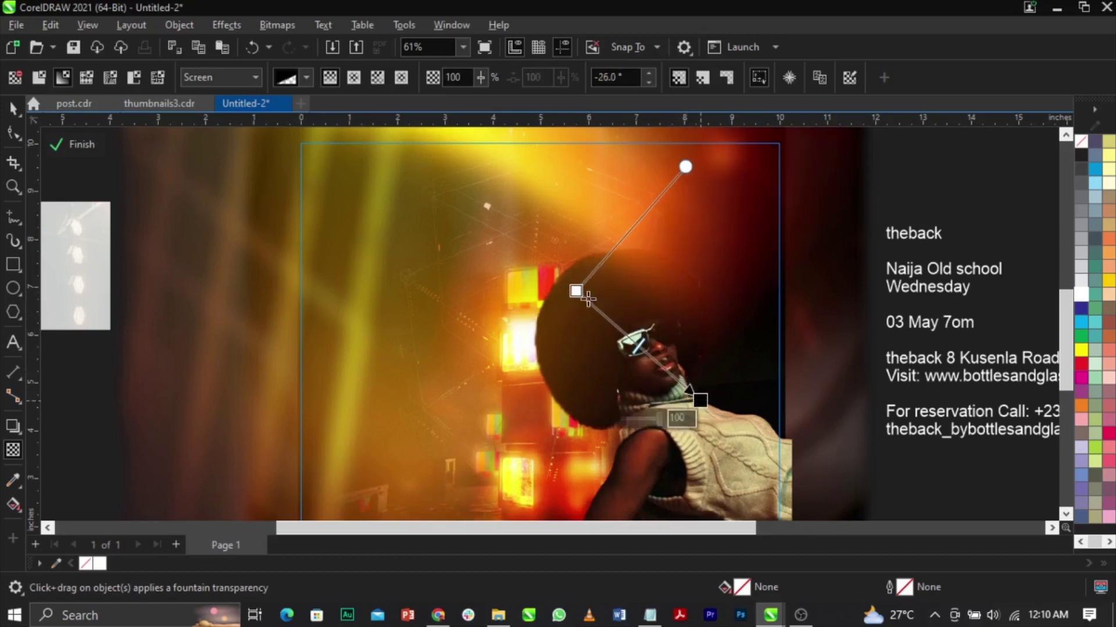
scroll(574, 288, "up", 2)
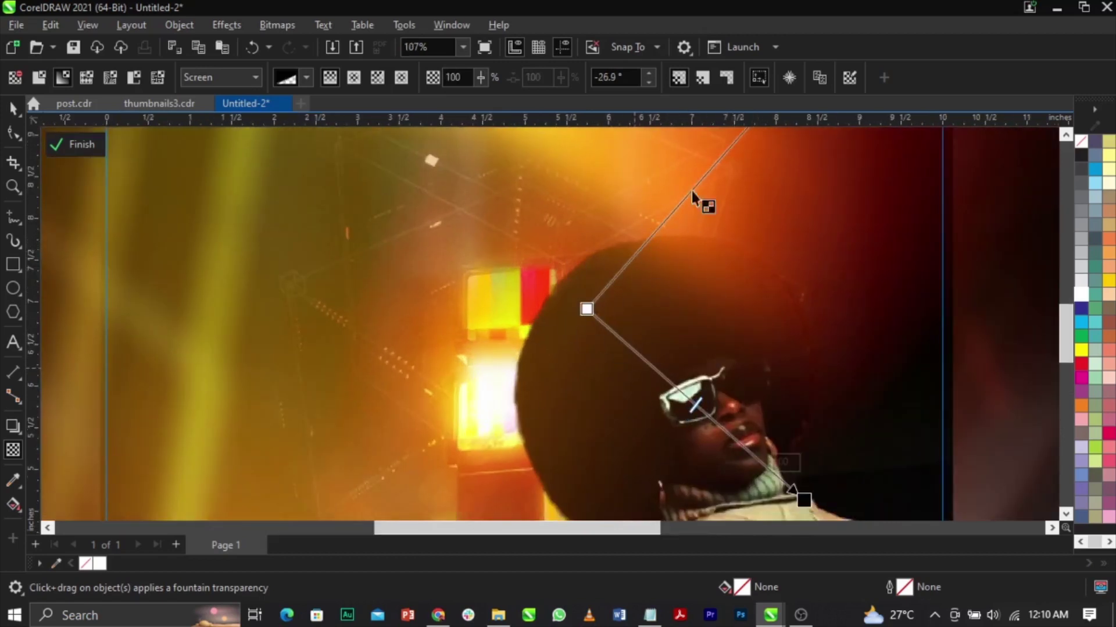
scroll(658, 251, "down", 2)
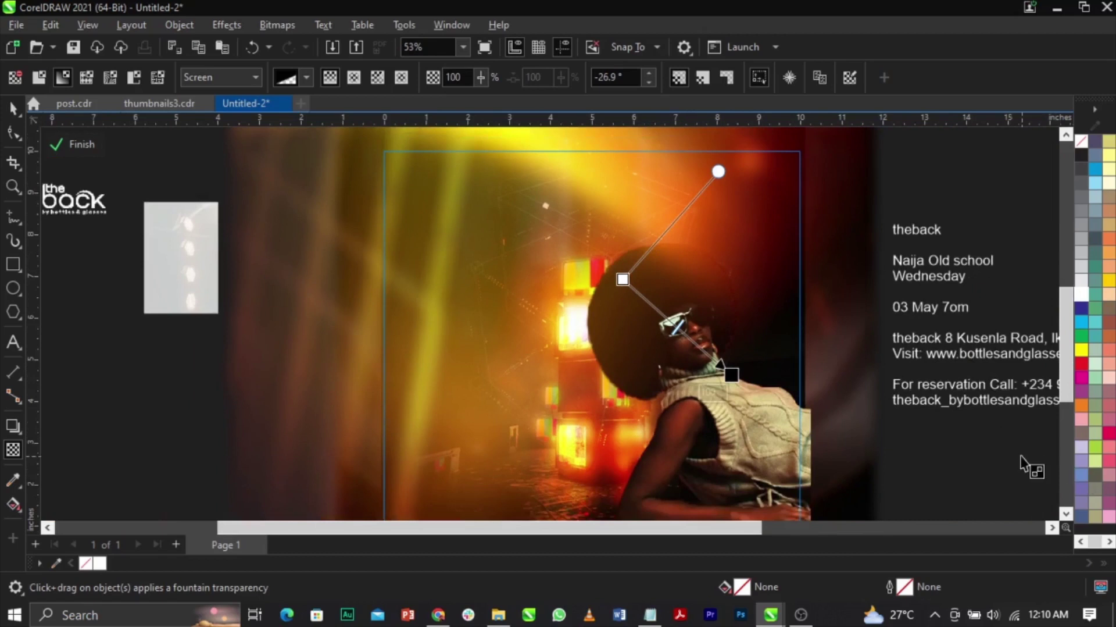
Finish editing the PowerClip contents and clear the selection.
left_click(1021, 455)
key("space")
left_click(1009, 452, "ctrl")
scroll(748, 311, "down", 1)
left_click(850, 411)
key("Escape")
scroll(755, 361, "down", 1)
Open the poster frame's clipped contents and select the woman cut-out.
scroll(730, 361, "up", 1)
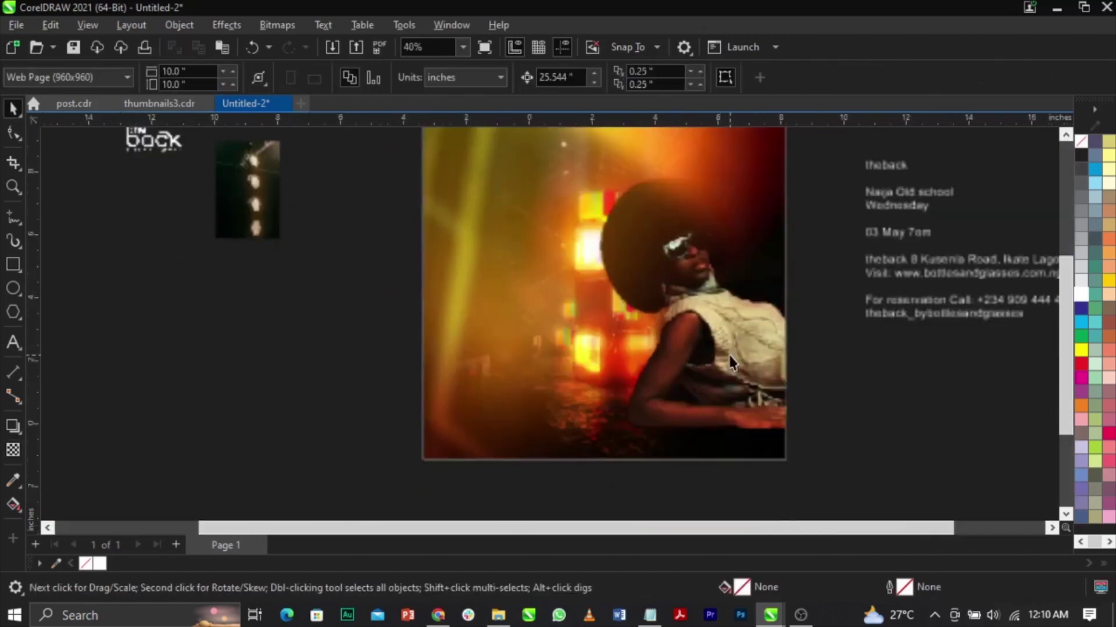
double_click(728, 352)
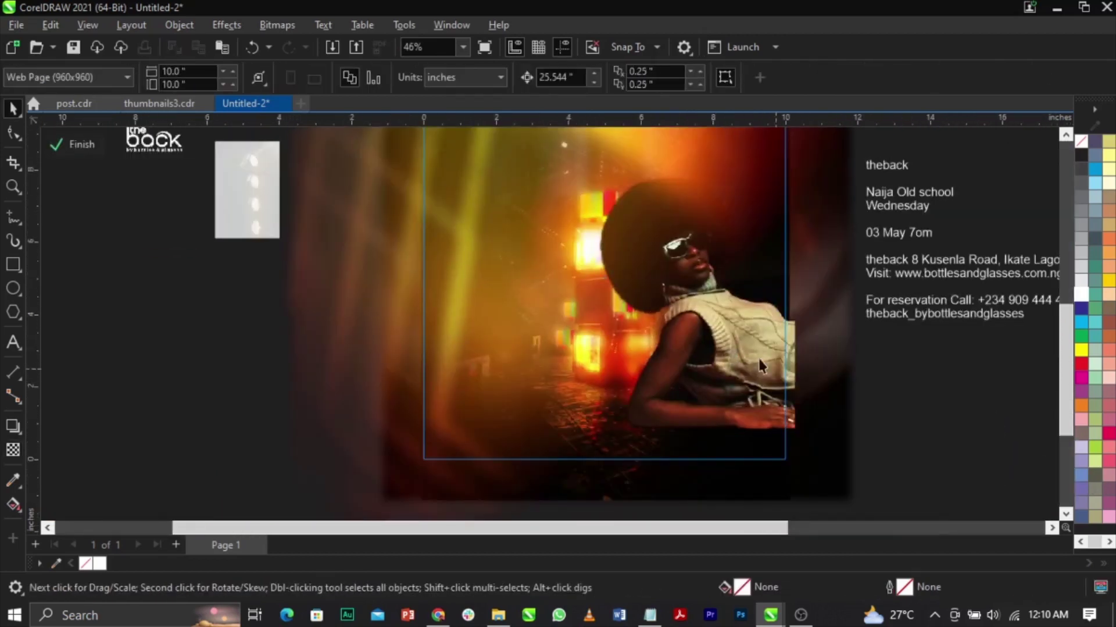
scroll(733, 351, "down", 1)
left_click_drag(728, 367, 822, 195)
key("ctrl+z")
mouse_move(903, 184)
left_mouse_down()
mouse_move(649, 398)
mouse_move(591, 465)
left_mouse_up()
scroll(776, 251, "up", 1)
scroll(756, 252, "down", 2)
left_click_drag(928, 150, 620, 433)
scroll(789, 275, "up", 1)
scroll(789, 273, "up", 2)
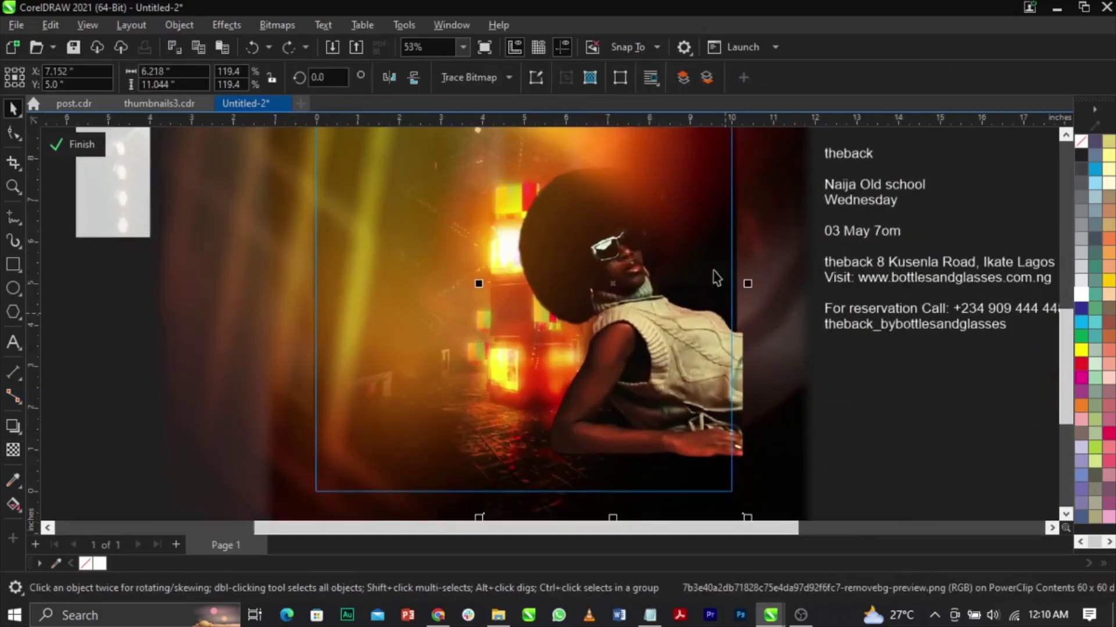
Raise the woman photo's contrast to 11 via Brightness/Contrast/Intensity, then deselect it.
left_click(227, 25)
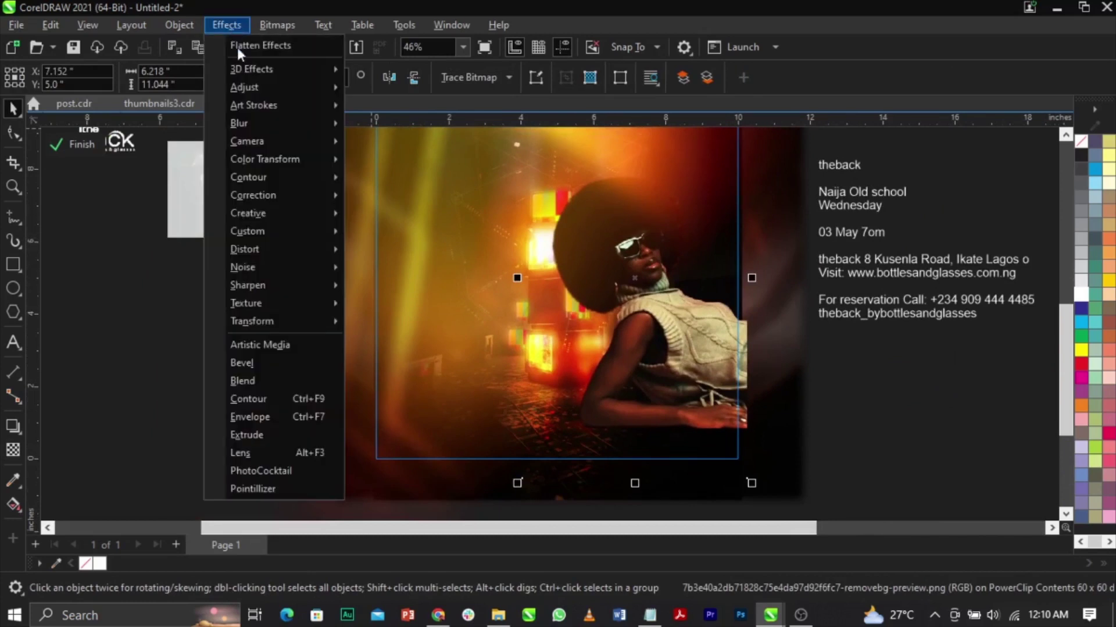
mouse_move(256, 85)
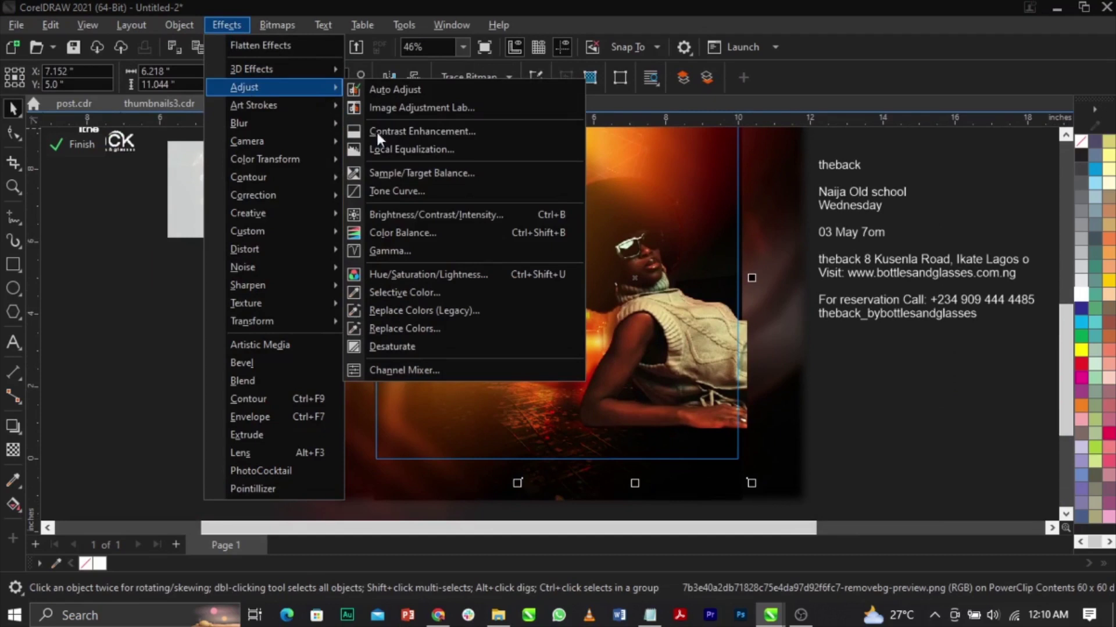
left_click(422, 214)
left_click_drag(599, 221, 335, 139)
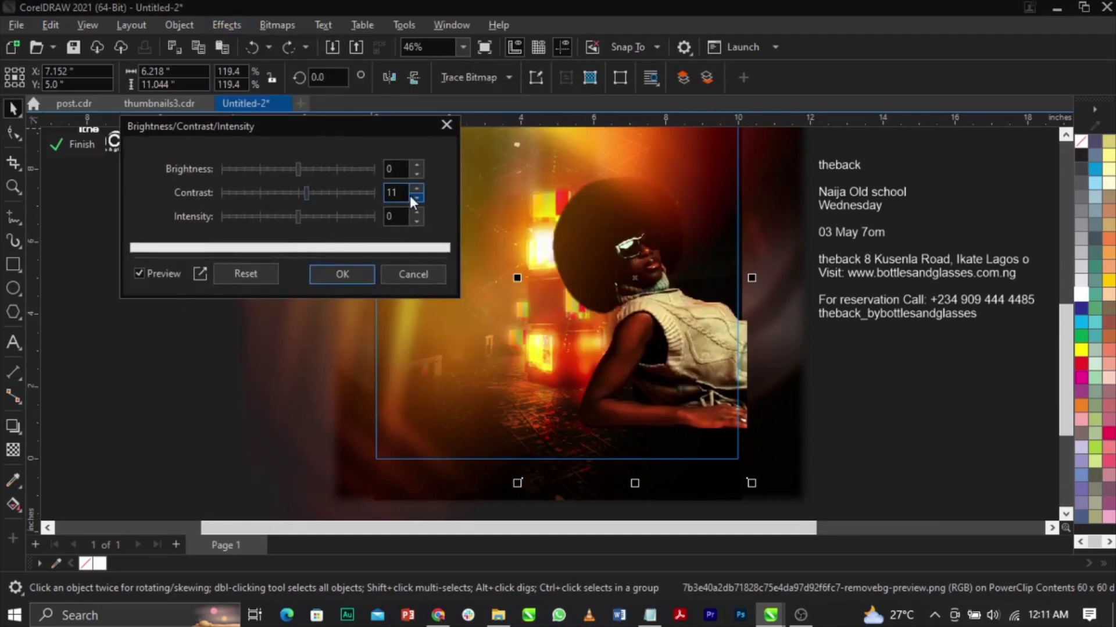
left_click(341, 273)
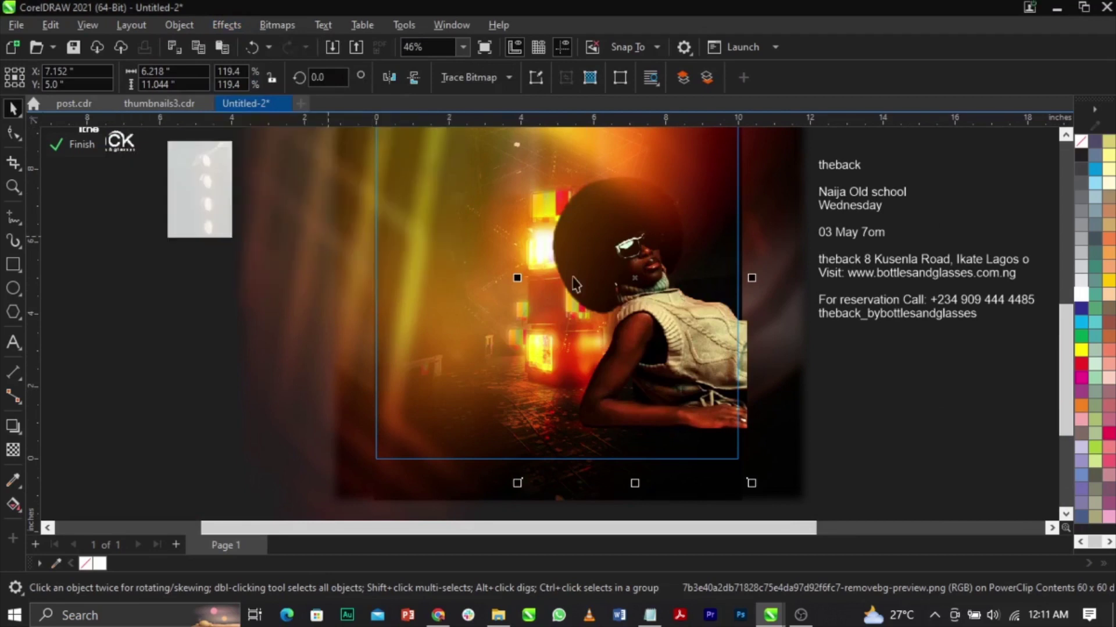
scroll(632, 278, "up", 2)
scroll(631, 278, "down", 2)
left_click(905, 388)
scroll(737, 453, "down", 1)
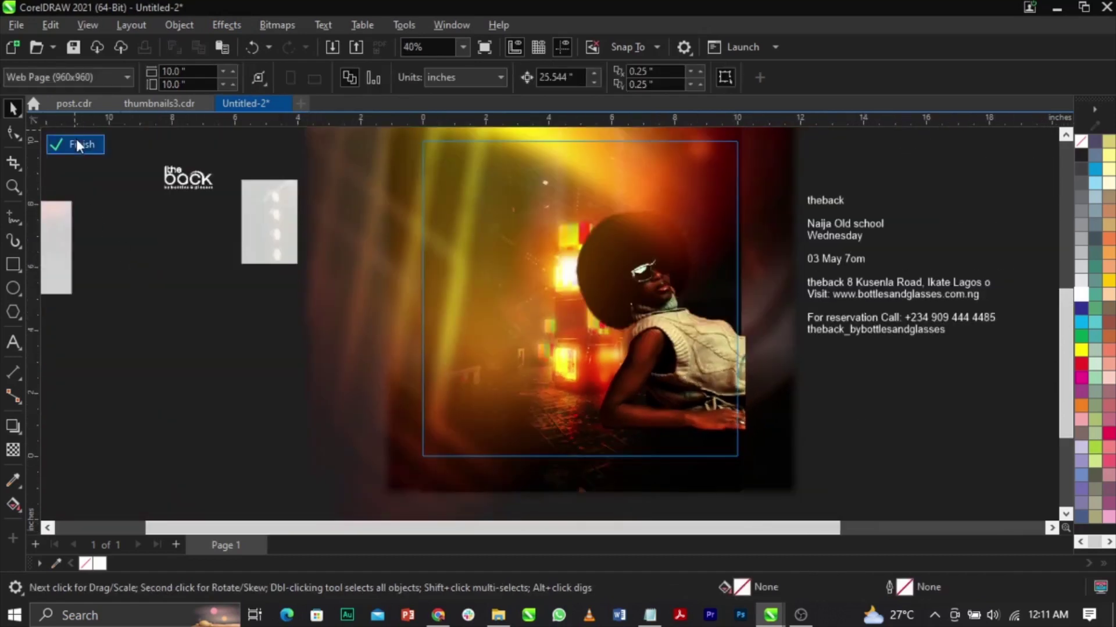
Finish editing the poster frame's PowerClip contents.
left_click(77, 143)
left_click(877, 334)
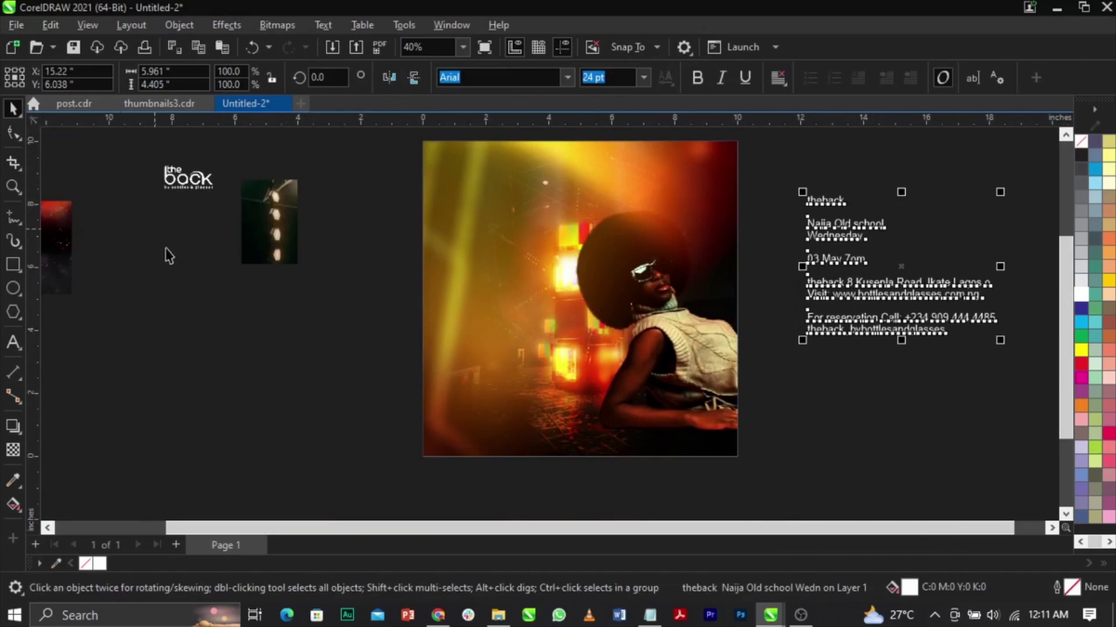
left_click(238, 282)
Move the small stage-light photo onto the centre of the poster.
left_click_drag(291, 235, 635, 414)
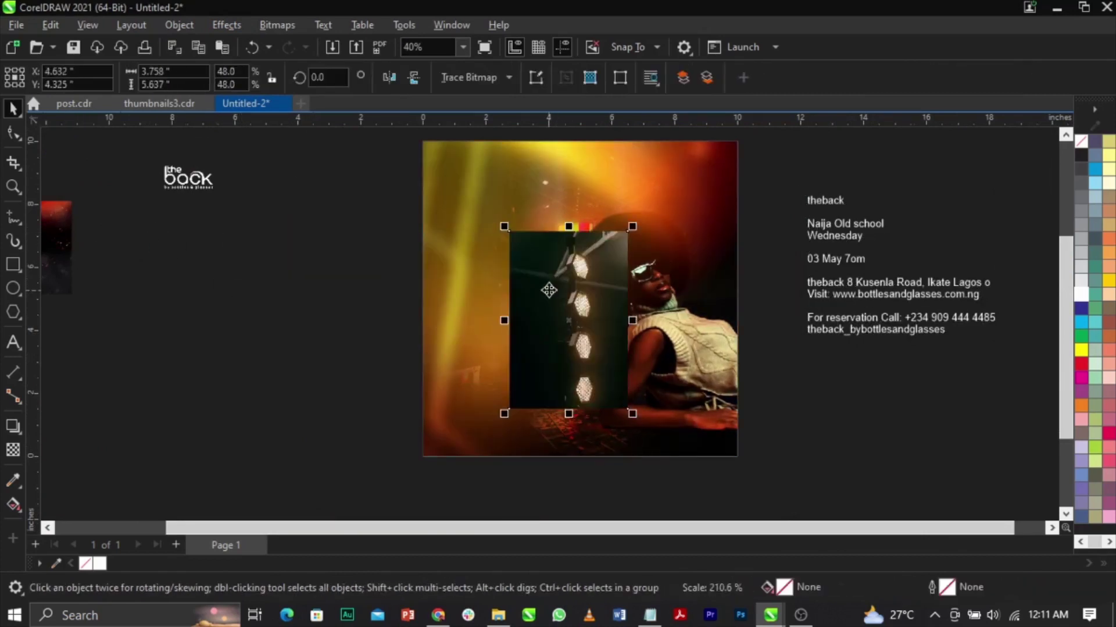
scroll(549, 292, "up", 3)
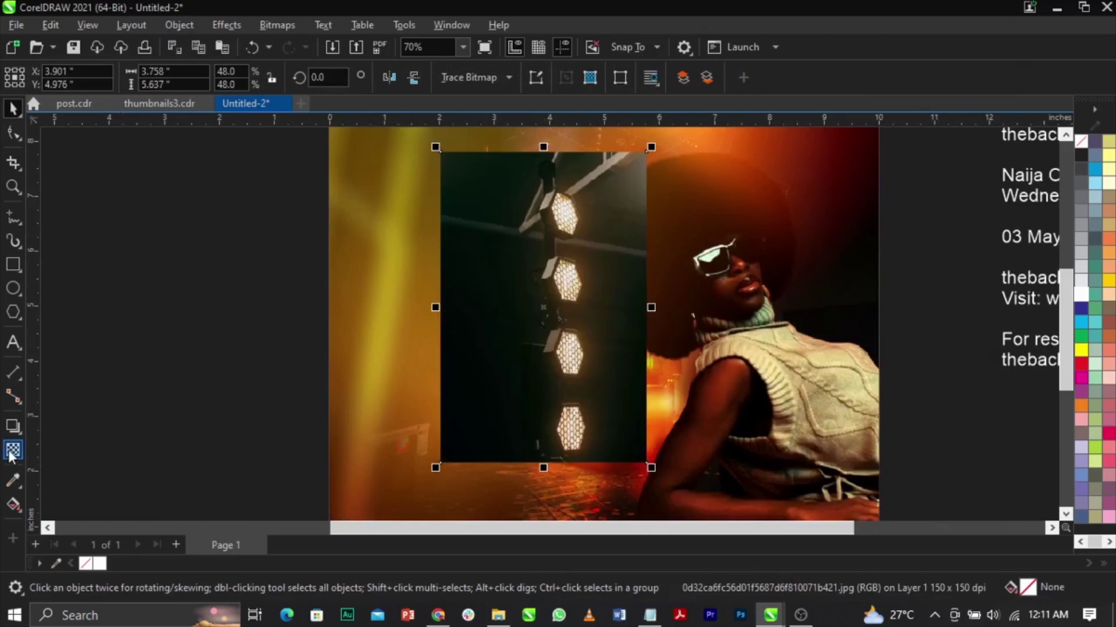
left_click(12, 449)
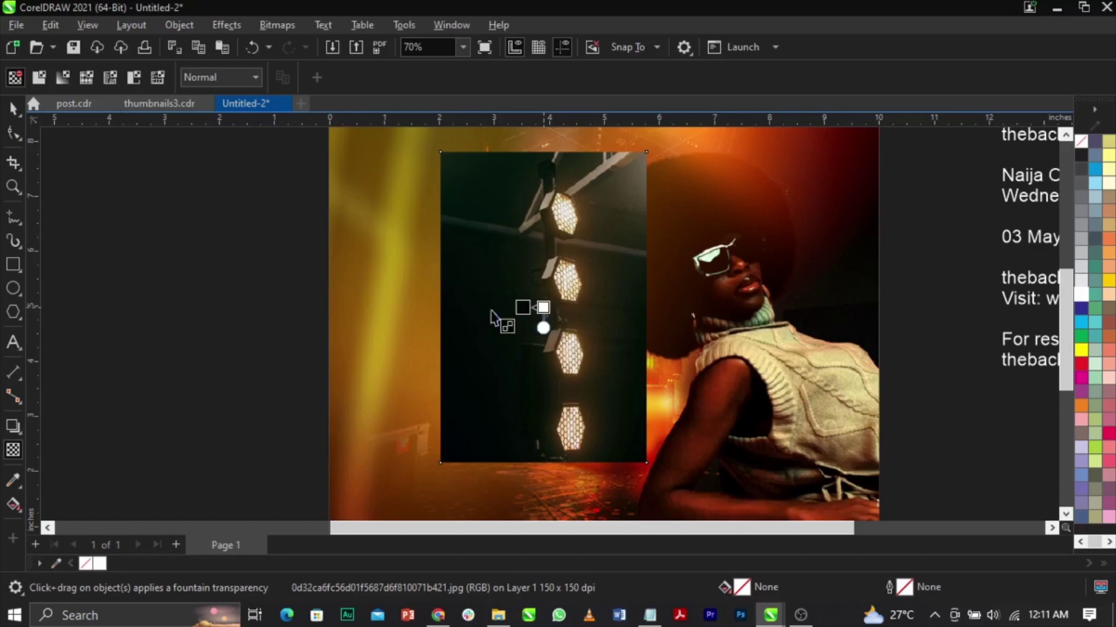
Fade the stage-light photo with a horizontal fountain transparency.
left_click_drag(543, 308, 441, 308)
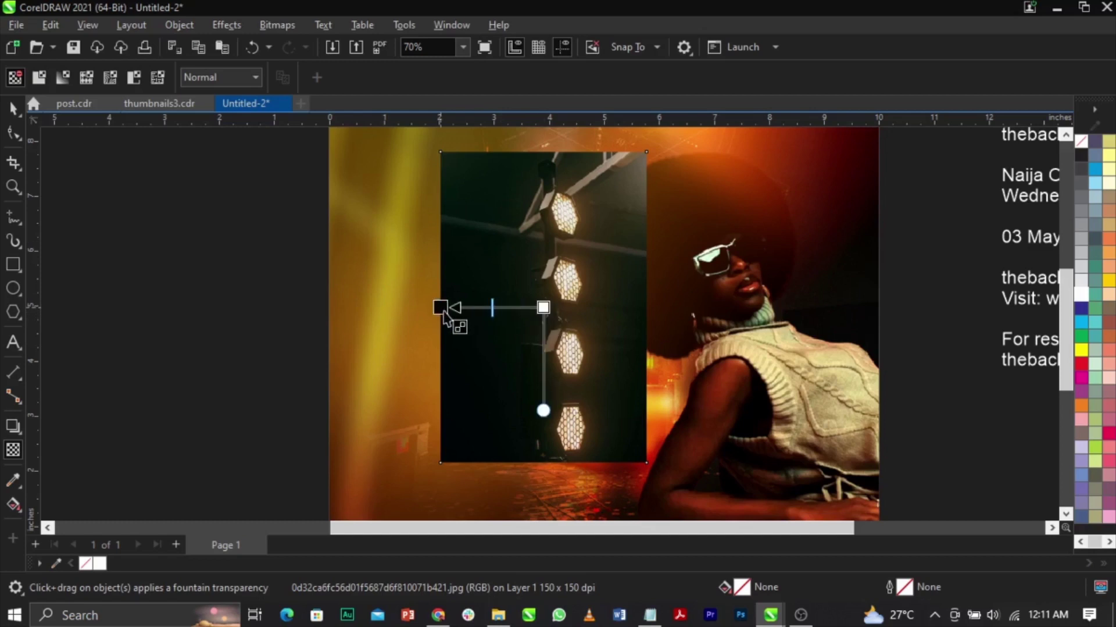
left_click(280, 26)
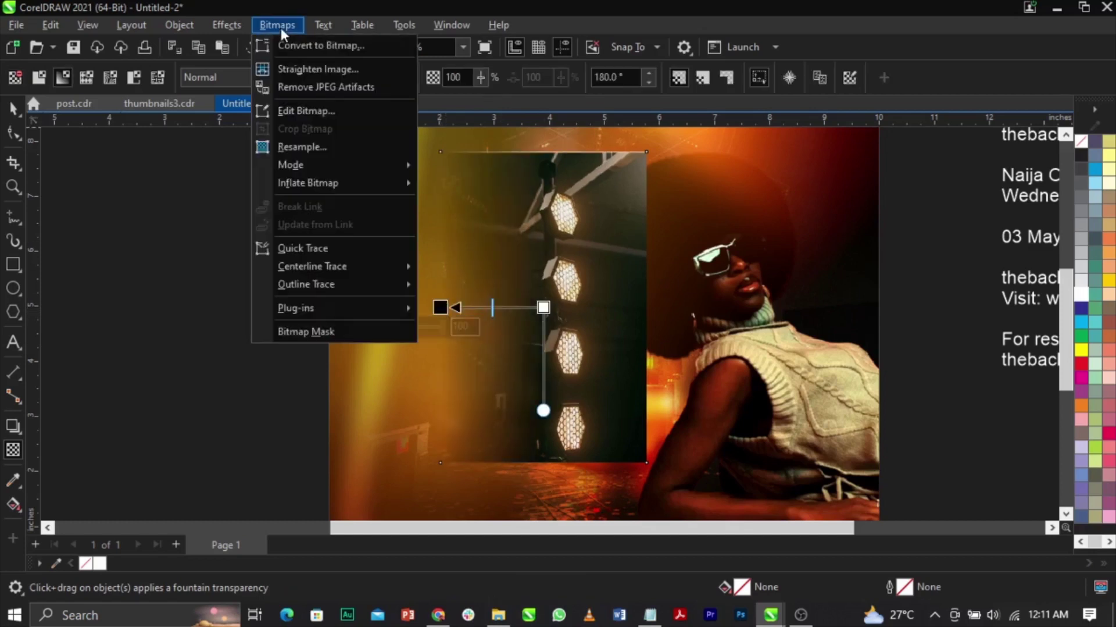
left_click(295, 46)
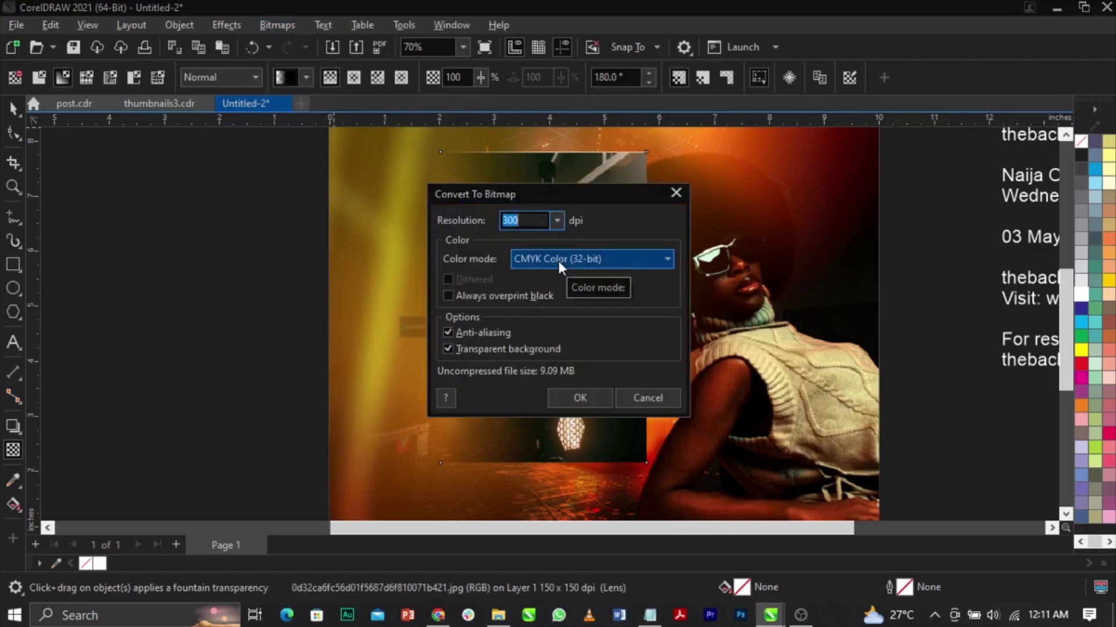
left_click_drag(593, 194, 282, 160)
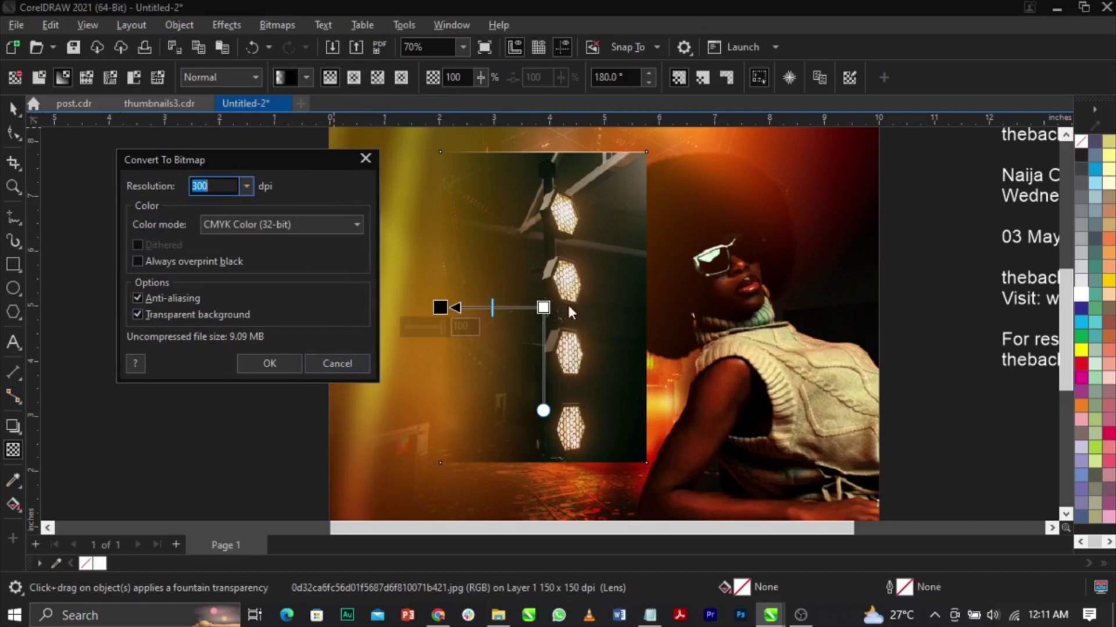
left_click(351, 365)
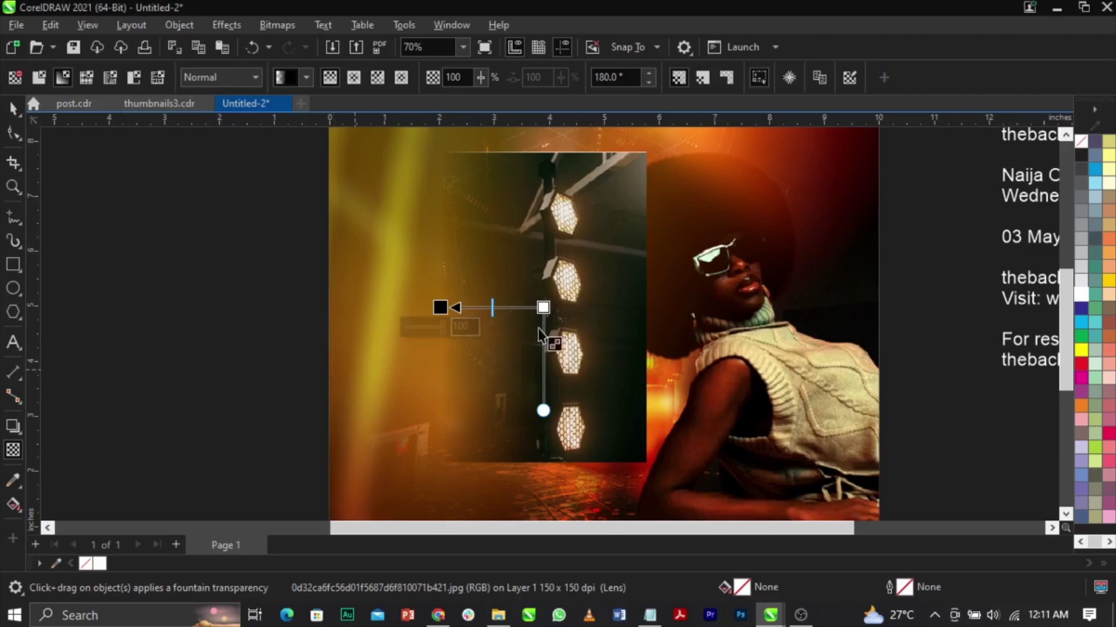
left_click_drag(565, 305, 664, 304)
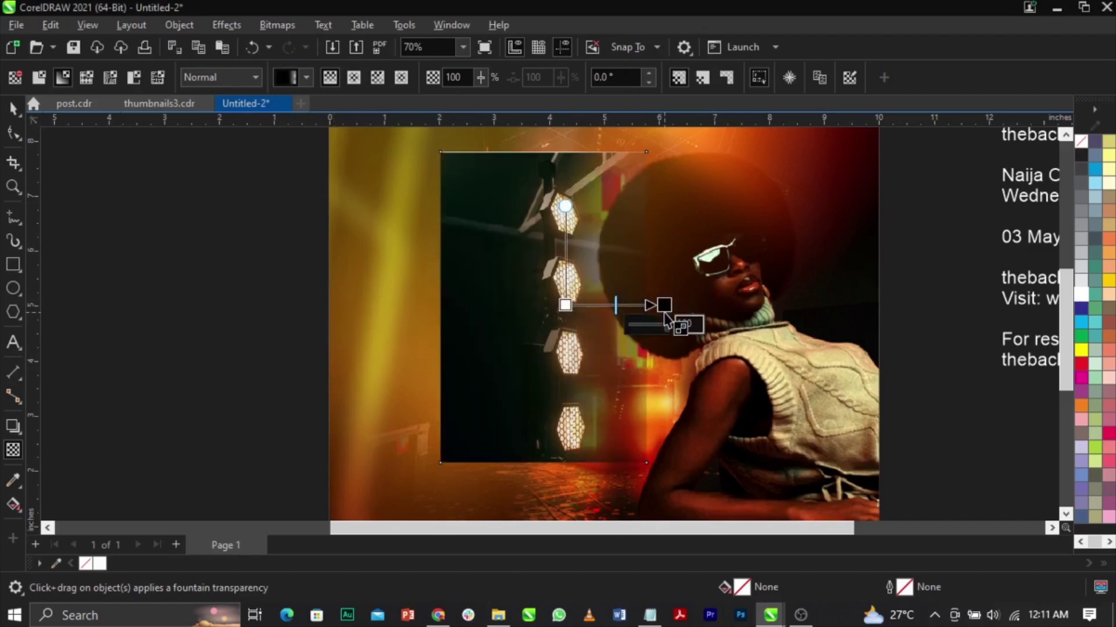
key("ctrl+z")
Convert the photo to a 300 dpi RGB Color (24-bit) bitmap and re-apply a gradient fade.
left_click(273, 24)
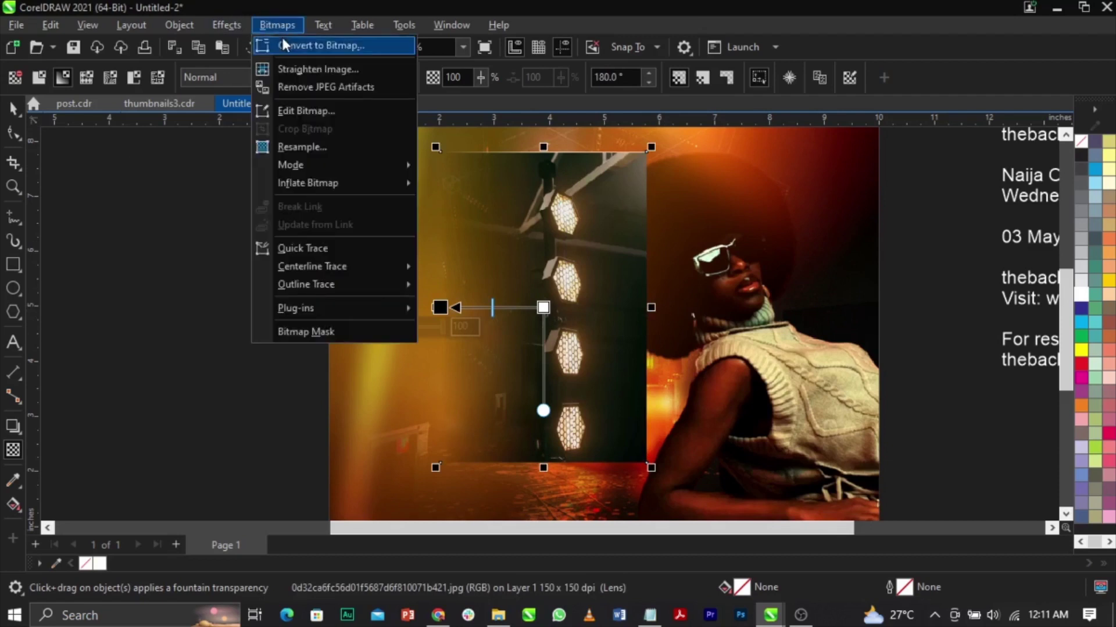
left_click(288, 41)
left_click(533, 258)
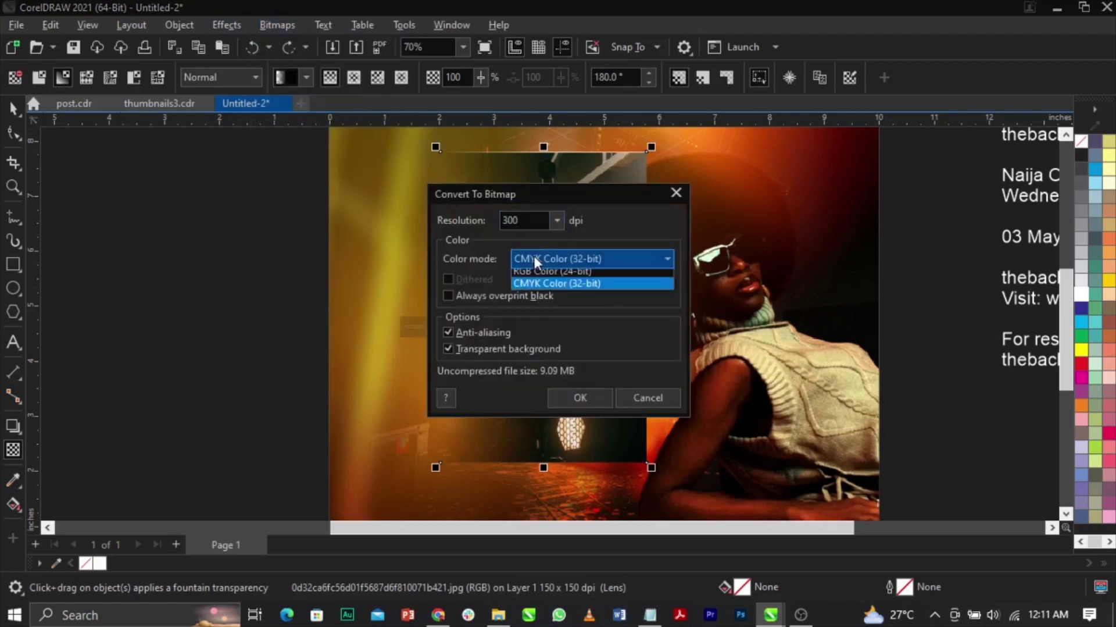
left_click(547, 317)
double_click(523, 220)
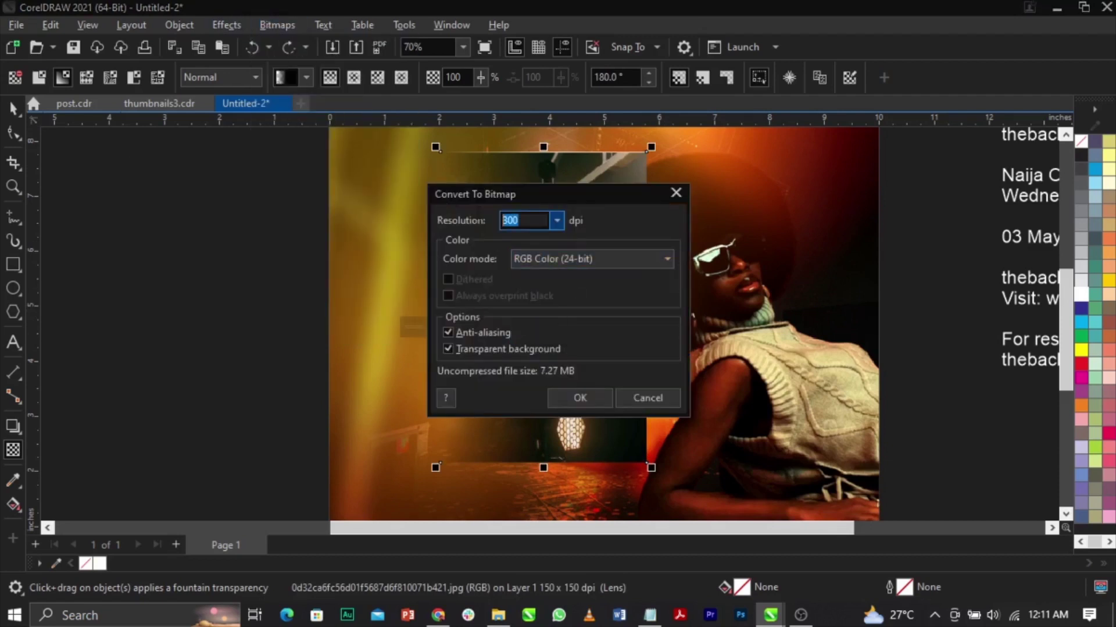
left_click(581, 397)
left_click_drag(580, 315, 643, 322)
Reconvert the stage-light photo to a bitmap and fade it vertically over the lower light.
left_click(268, 27)
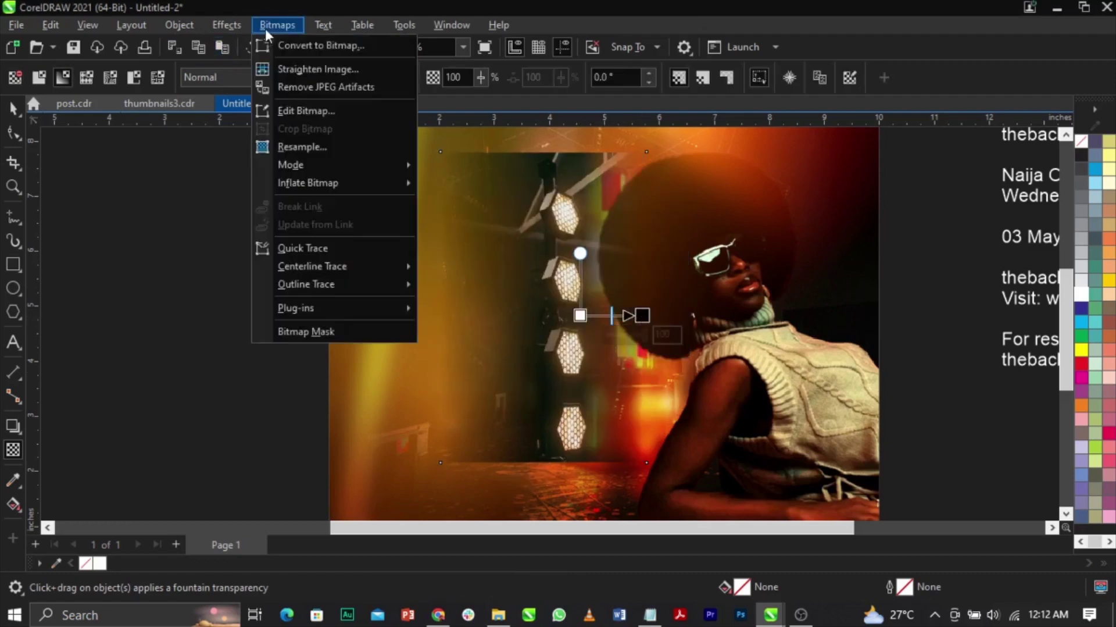
left_click(283, 45)
left_click(554, 401)
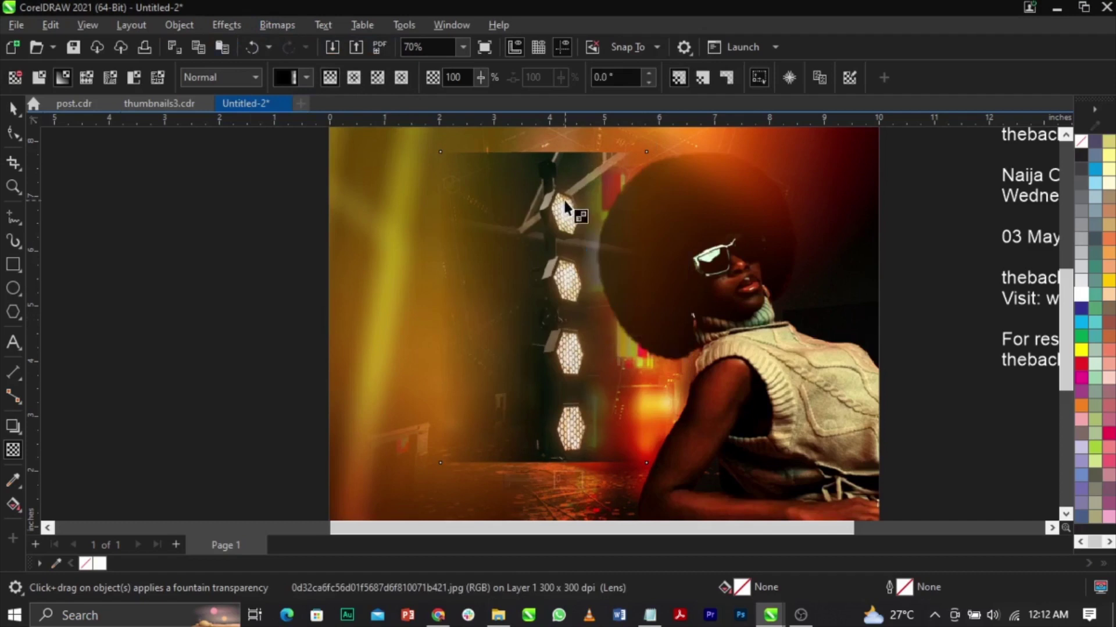
left_click_drag(558, 208, 559, 175)
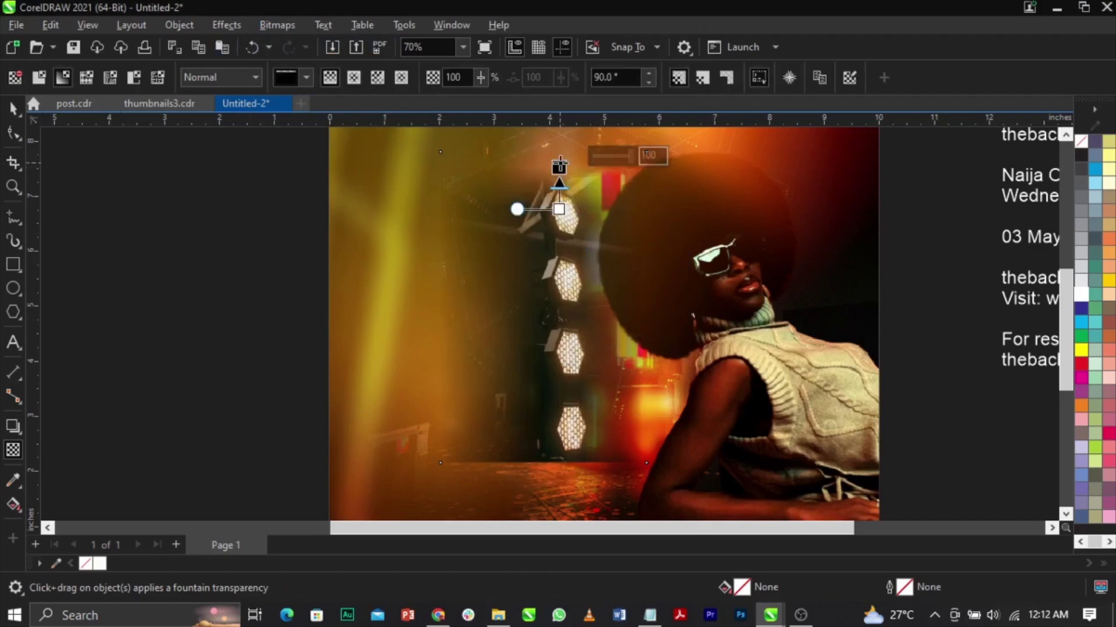
left_click(294, 28)
left_click(298, 46)
left_click(578, 396)
left_click_drag(568, 401, 568, 458)
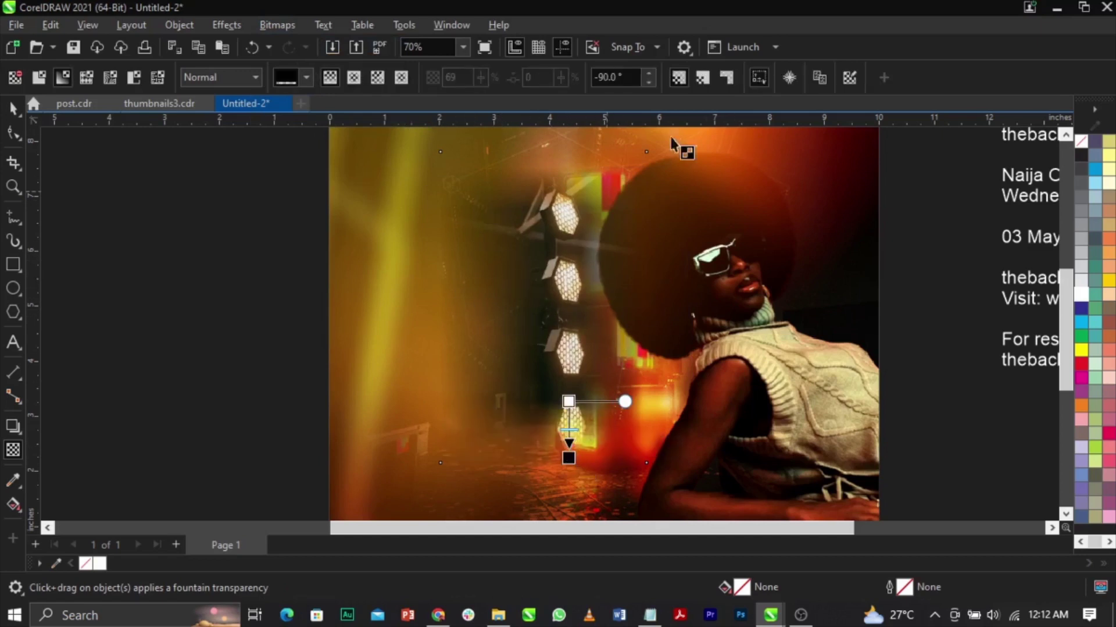
Set the transparency merge mode to Overlay and return to the Pick tool.
left_click(225, 78)
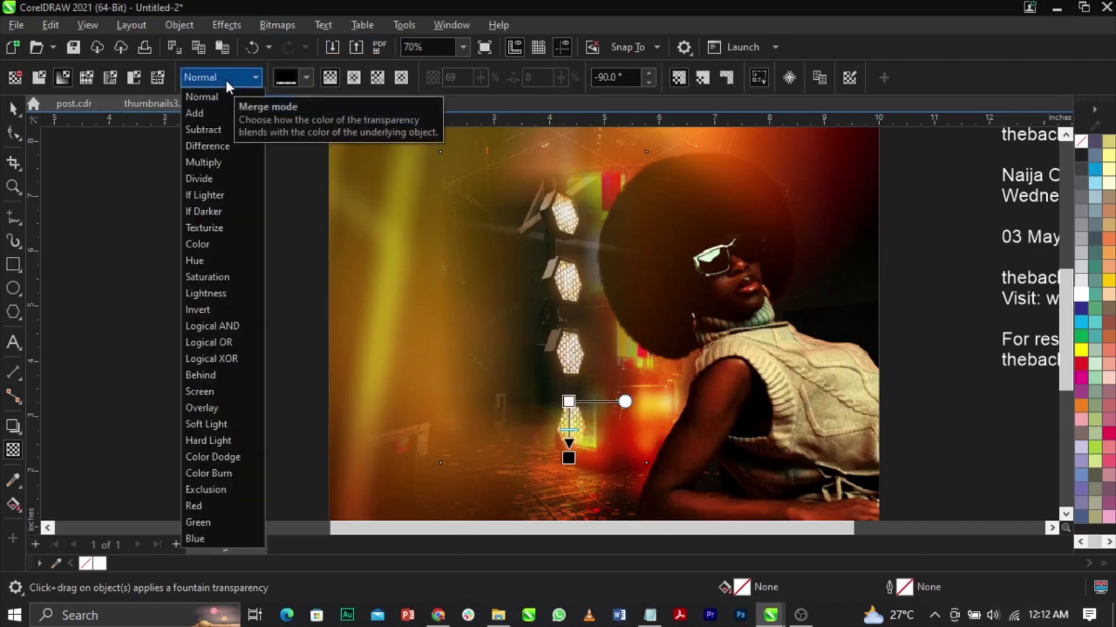
left_click(230, 410)
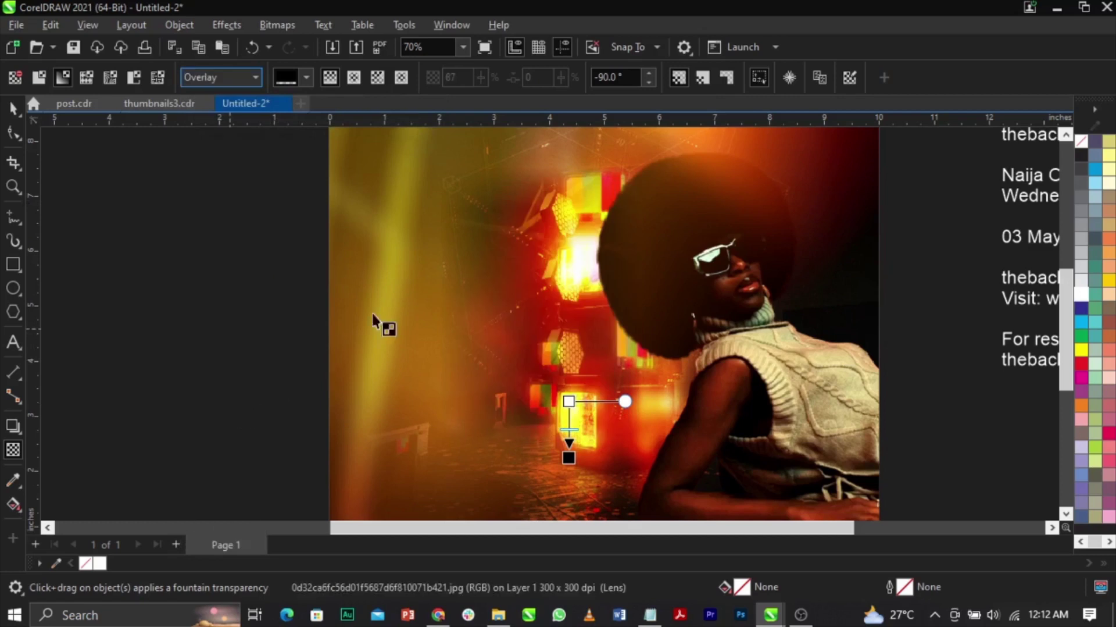
scroll(373, 326, "down", 2)
key("space")
key("Escape")
key("space")
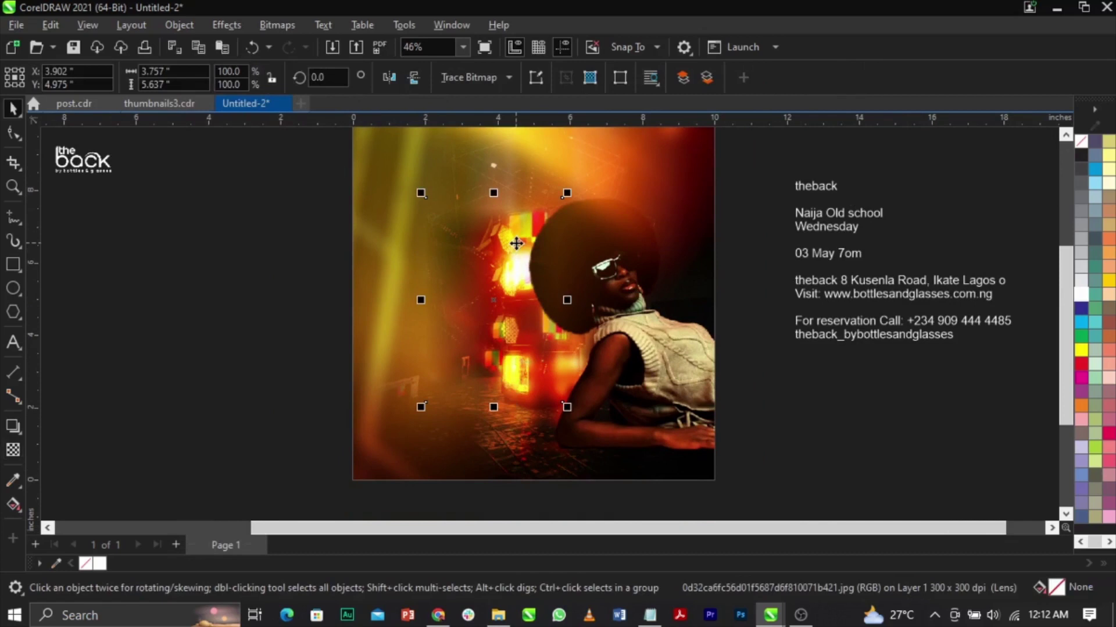
Reopen the frame's contents, enlarge the stage-light photo to about 124% and move it higher.
double_click(517, 243)
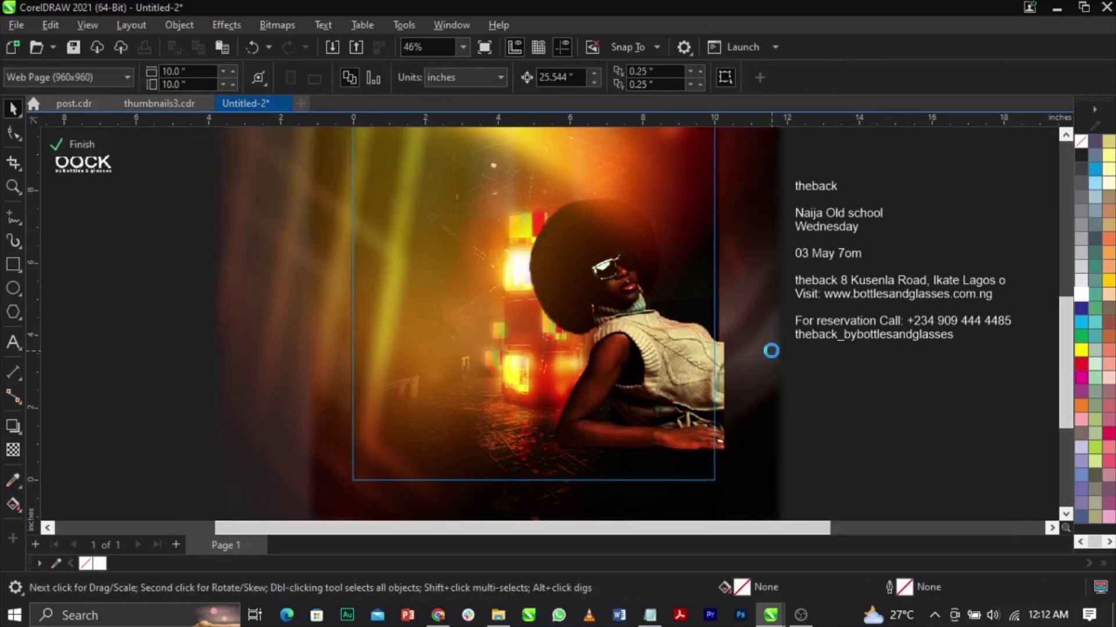
left_click(782, 343, "ctrl")
right_click(521, 283)
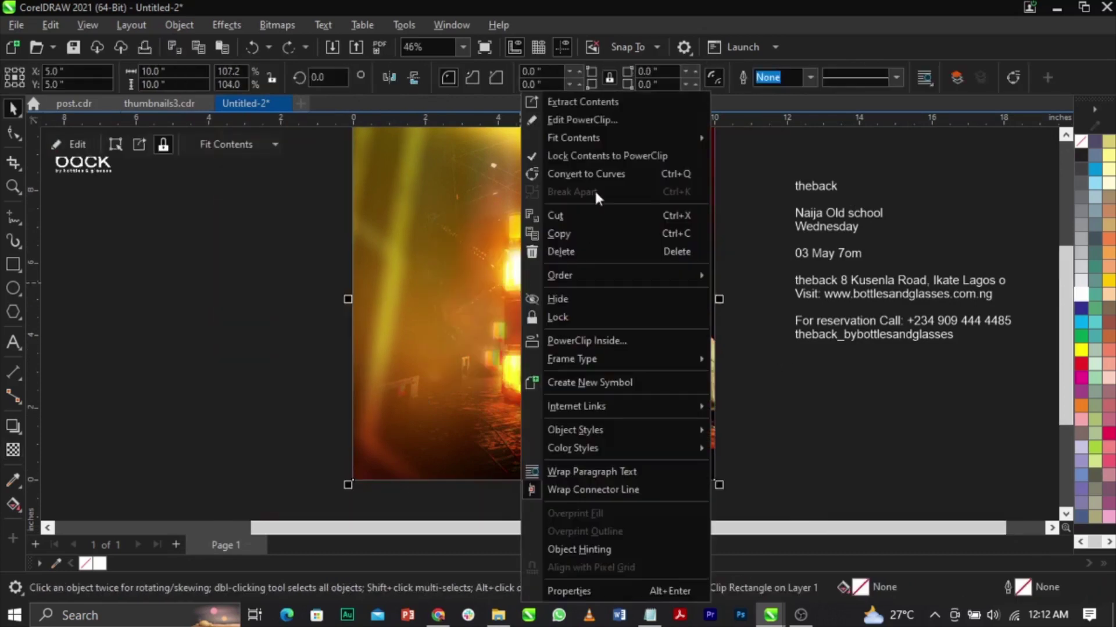
left_click(604, 122)
scroll(619, 271, "down", 2)
scroll(607, 239, "up", 1)
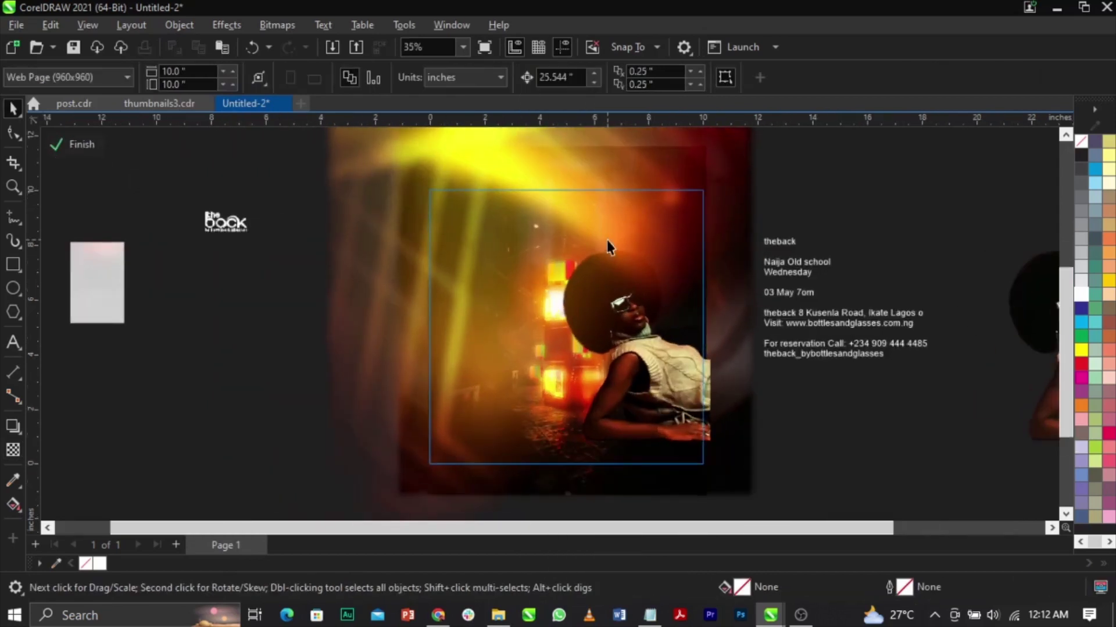
left_click(604, 240)
left_click_drag(592, 248, 603, 227)
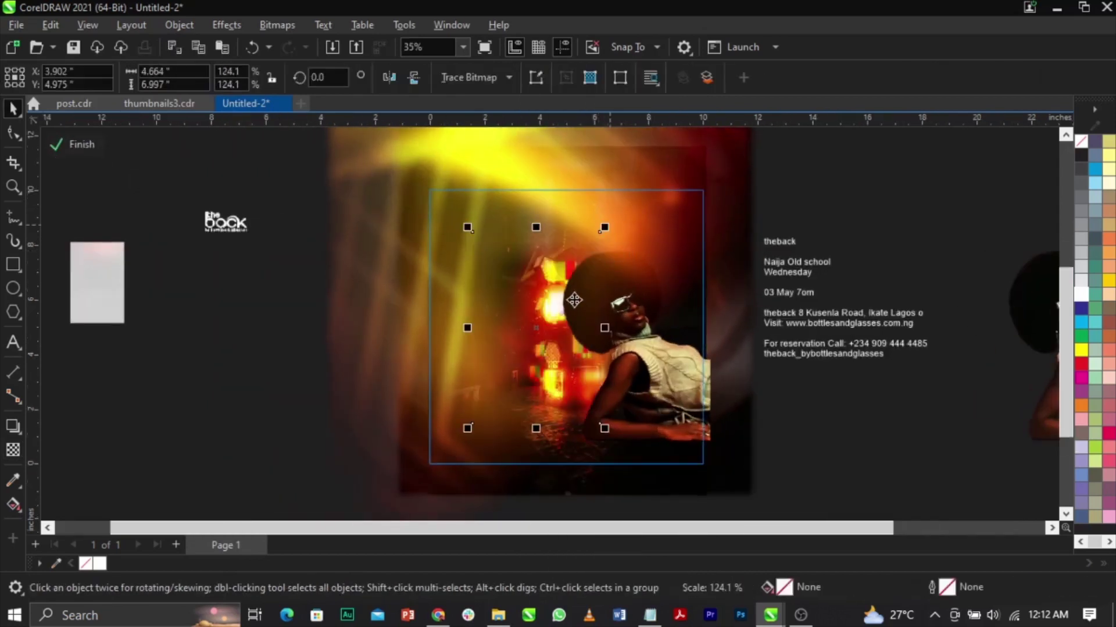
left_click_drag(556, 312, 533, 271)
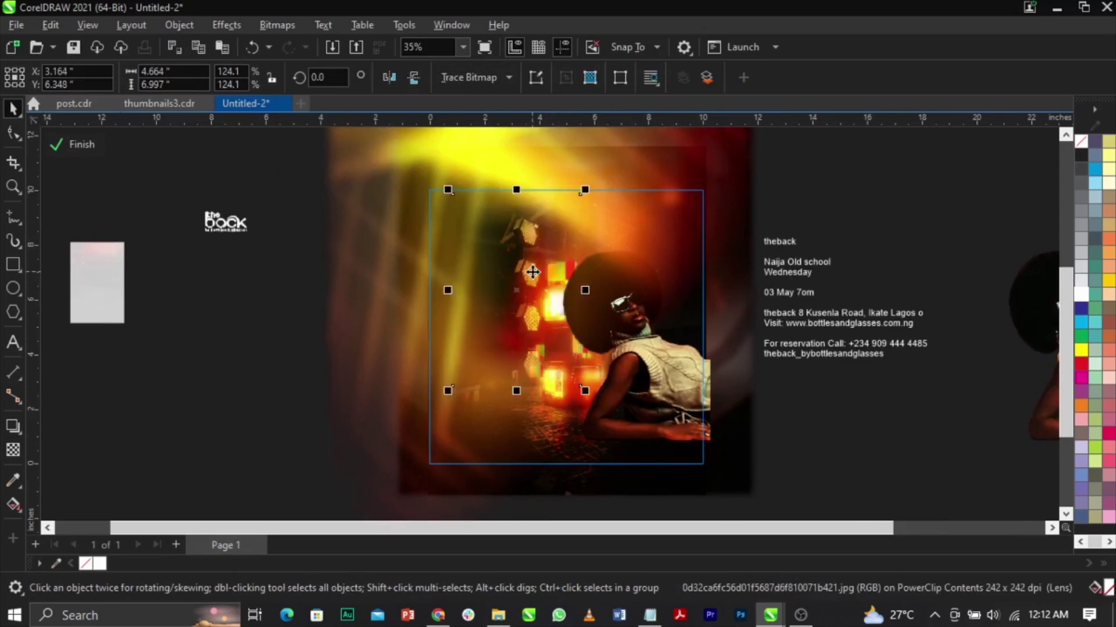
Bring the stage-light photo forward one layer, shrink it to 93.7% and shift it up-right.
key("shift+Page_Down")
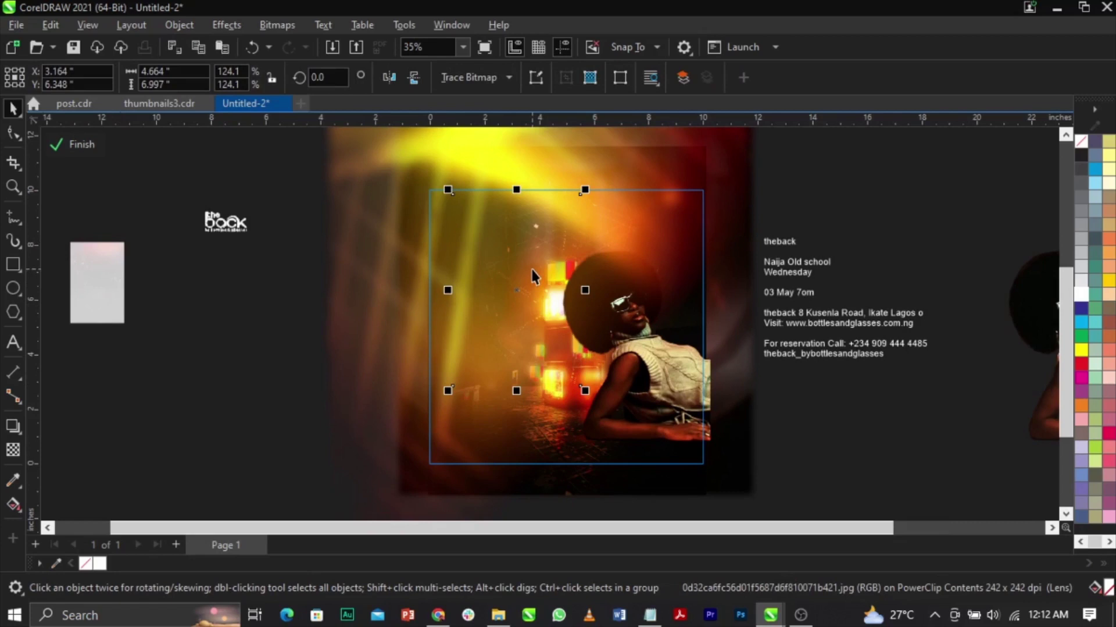
key("ctrl+z")
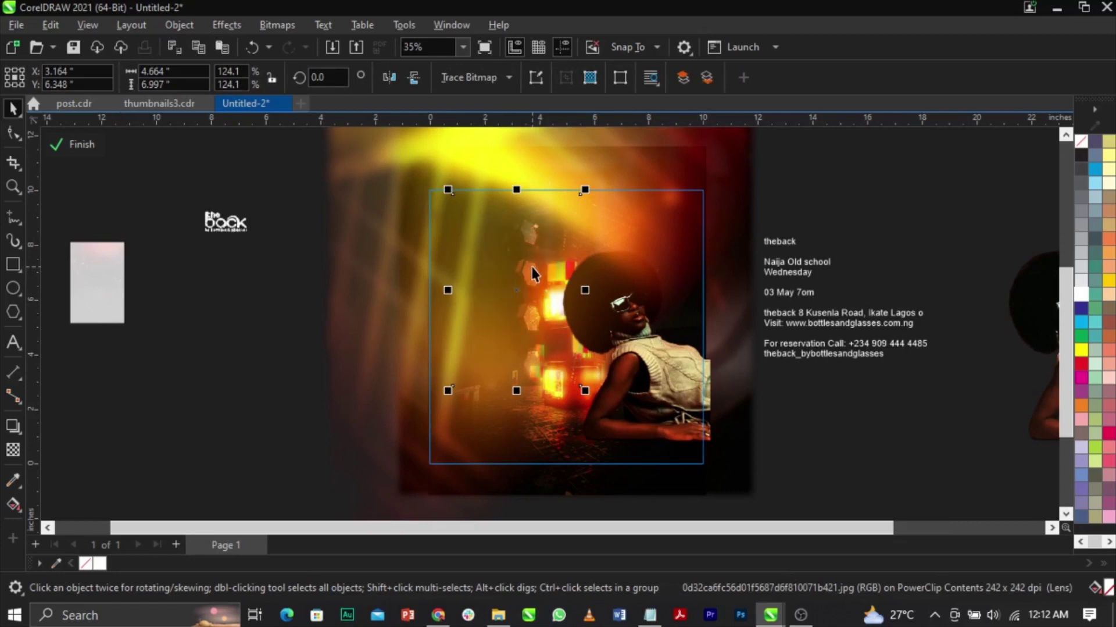
key("ctrl+Page_Up")
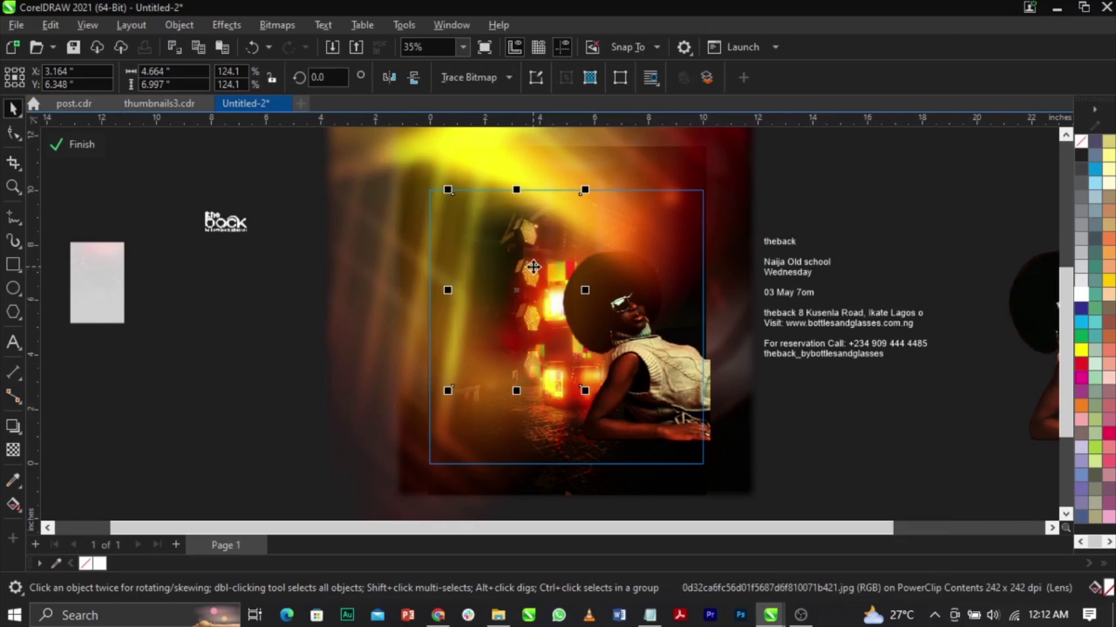
scroll(533, 267, "up", 1)
left_click_drag(538, 265, 548, 256)
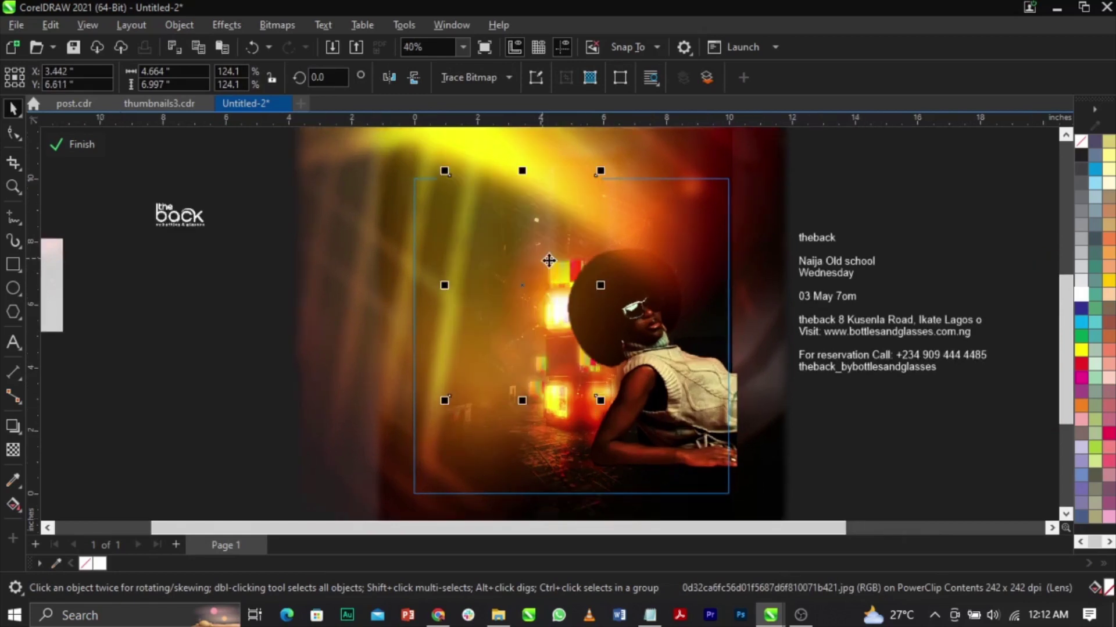
left_click_drag(600, 400, 583, 373)
left_click_drag(535, 292, 539, 265)
Rescale the stage-lights image to 100.9% and position it just left of the woman.
scroll(540, 265, "up", 1)
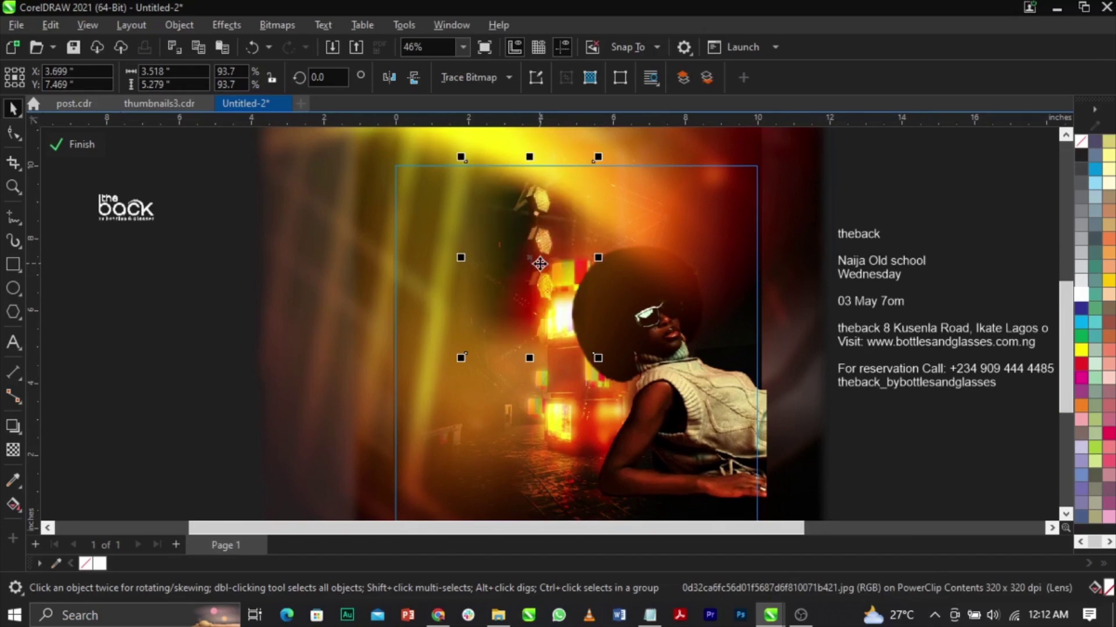
scroll(540, 264, "up", 2)
left_click_drag(540, 263, 532, 364)
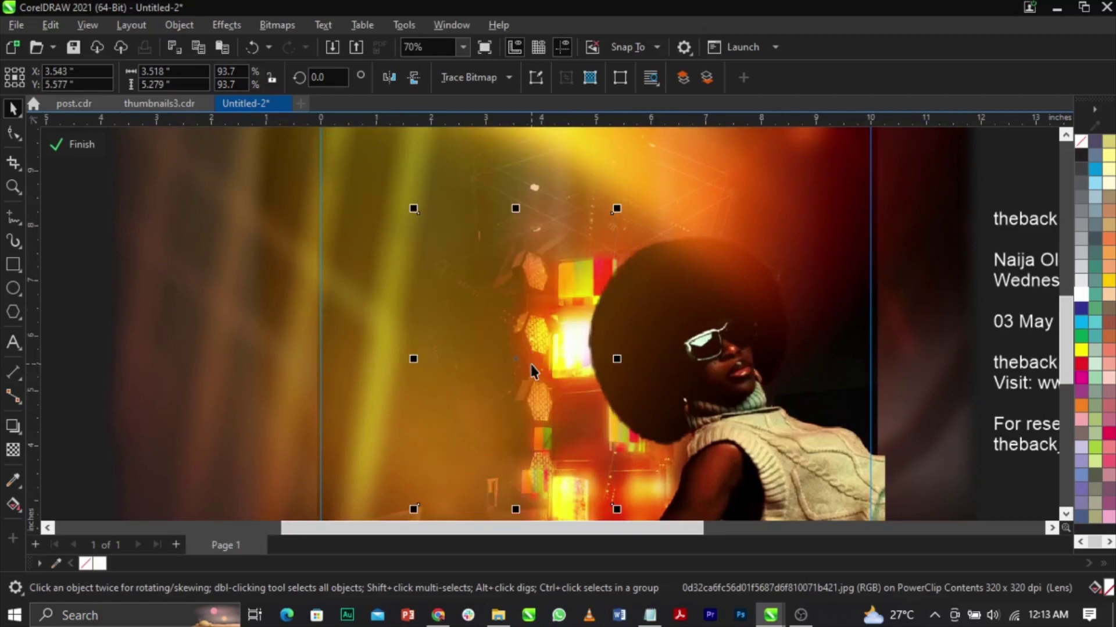
left_click_drag(532, 365, 532, 296)
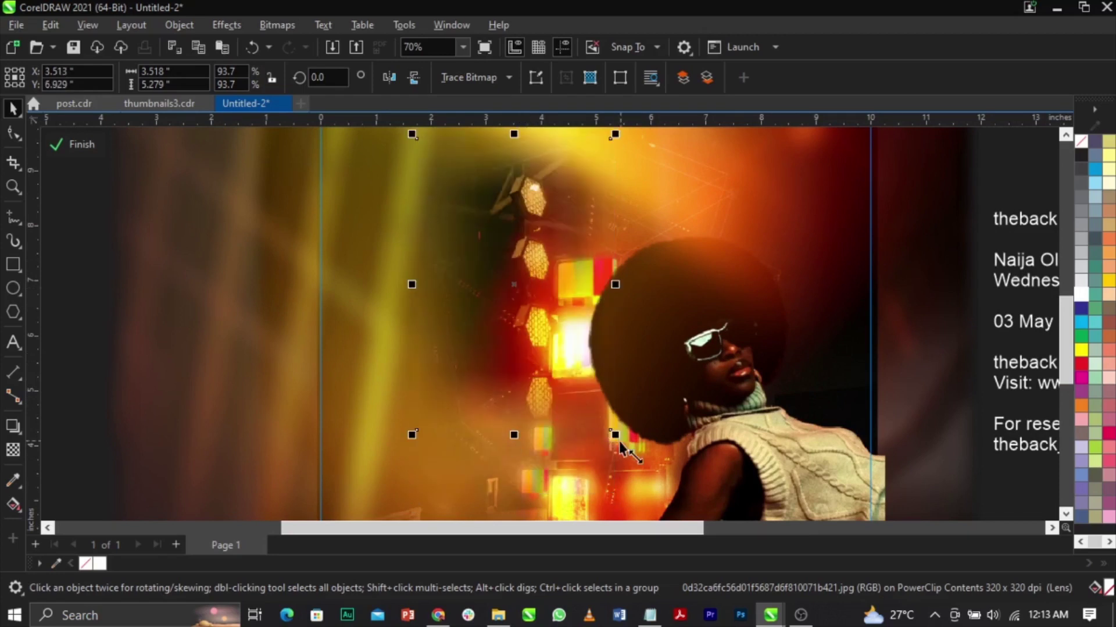
left_click_drag(620, 434, 647, 474)
left_click_drag(563, 357, 553, 354)
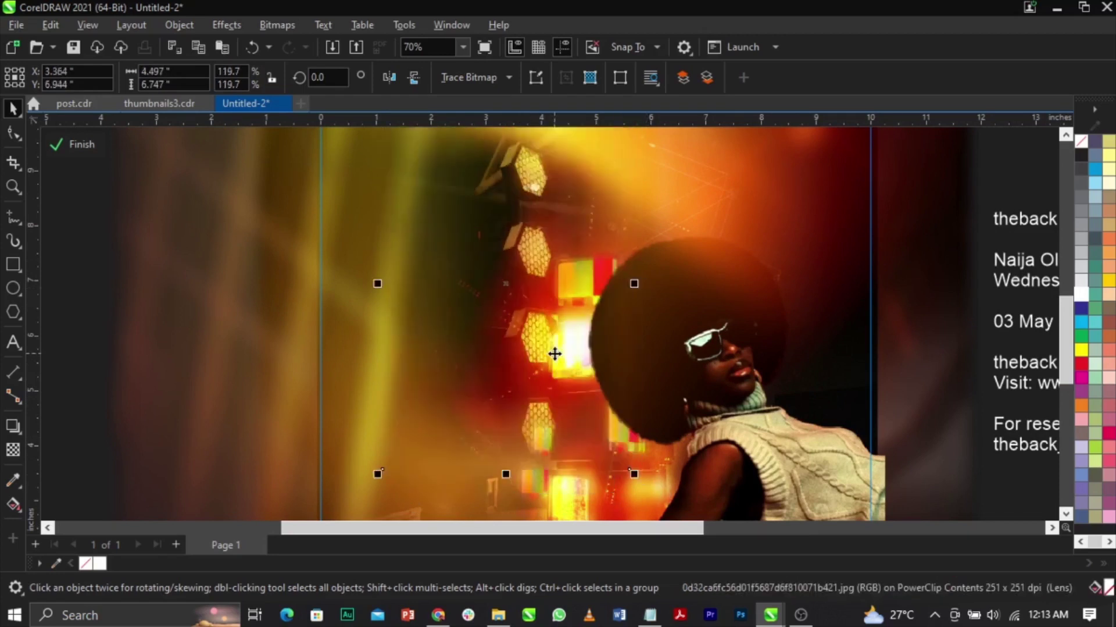
scroll(553, 354, "down", 2)
left_click_drag(597, 416, 586, 401)
mouse_move(540, 351)
left_mouse_down()
mouse_move(544, 370)
mouse_move(554, 359)
mouse_move(538, 355)
left_mouse_up()
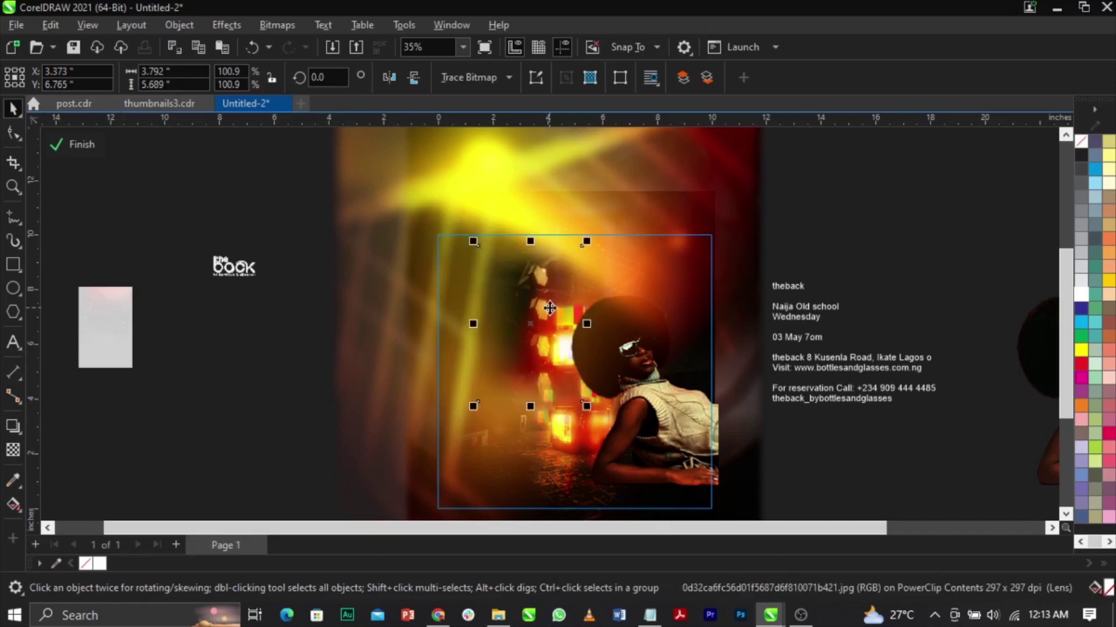
scroll(550, 308, "up", 2)
left_click_drag(550, 308, 557, 308)
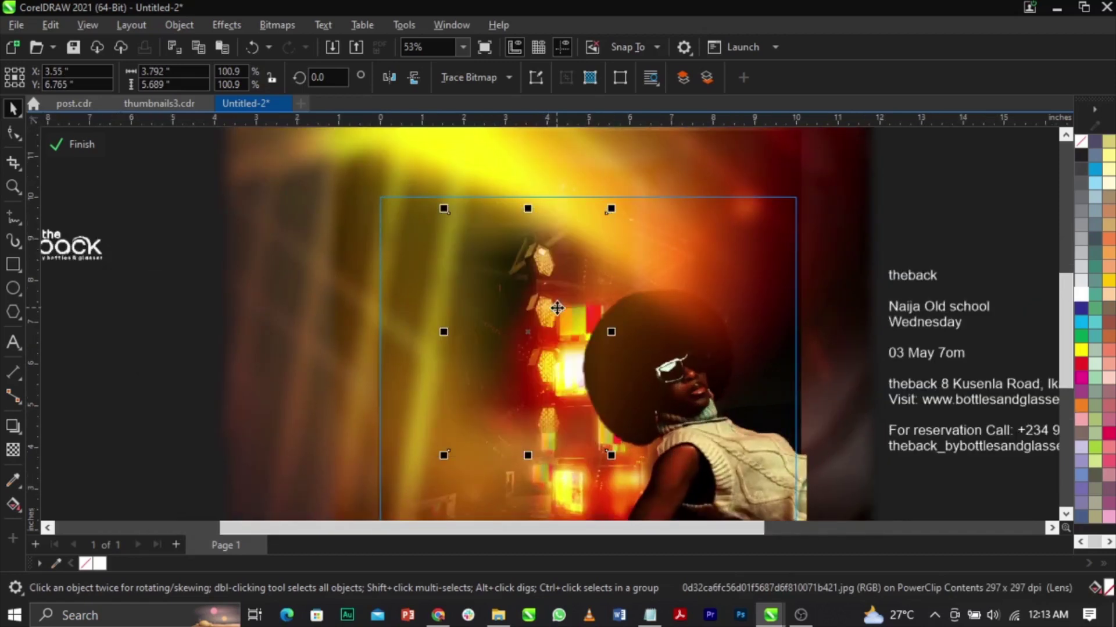
Give the stage-lights image a vertical fountain transparency in Screen blend mode.
left_click(13, 449)
left_click_drag(547, 403, 546, 446)
left_click(251, 78)
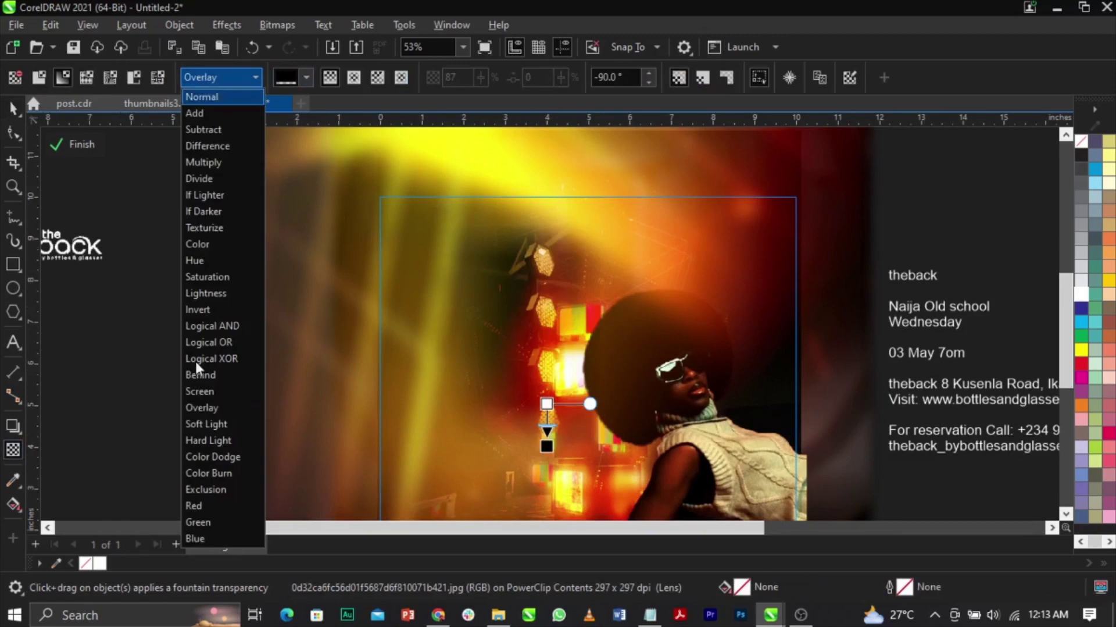
left_click(202, 392)
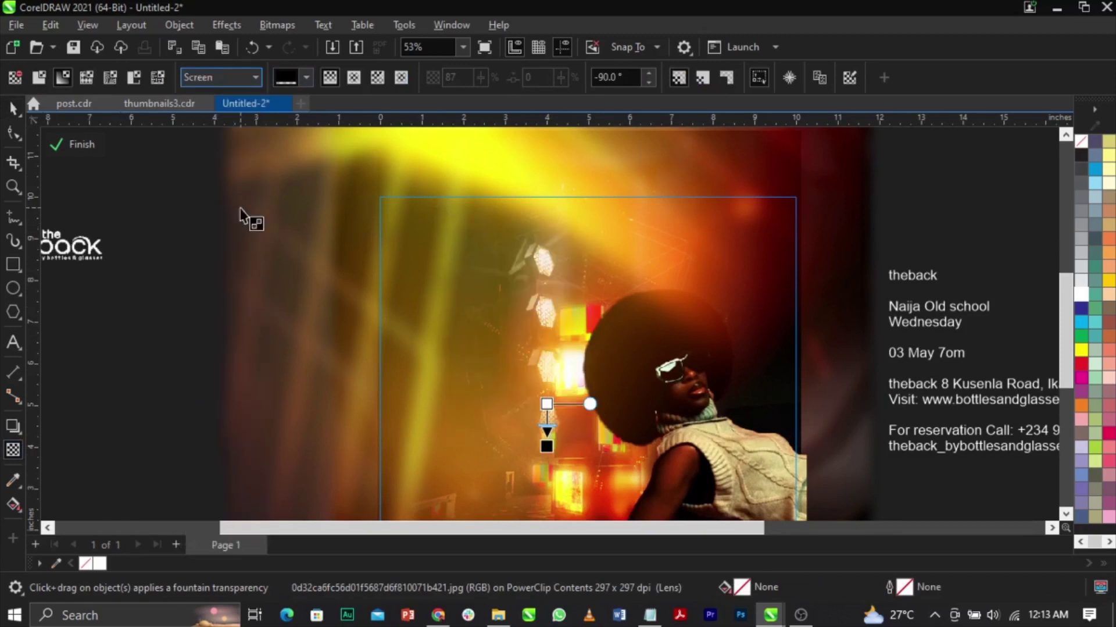
left_click(532, 320)
key("space")
scroll(532, 320, "down", 3)
scroll(544, 307, "up", 4)
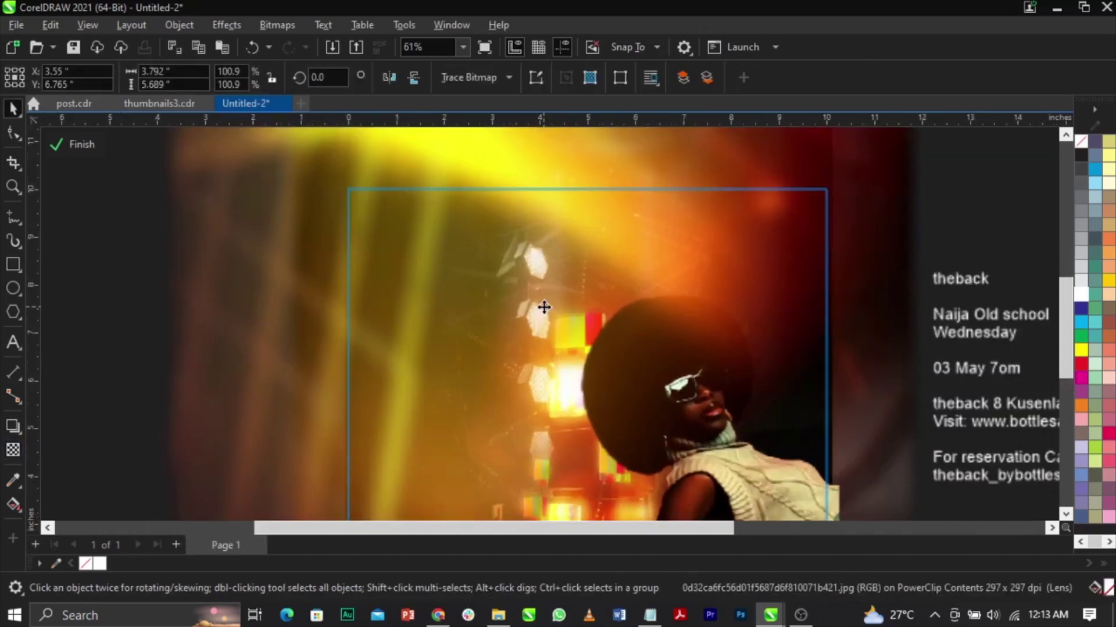
left_click_drag(543, 323, 531, 323)
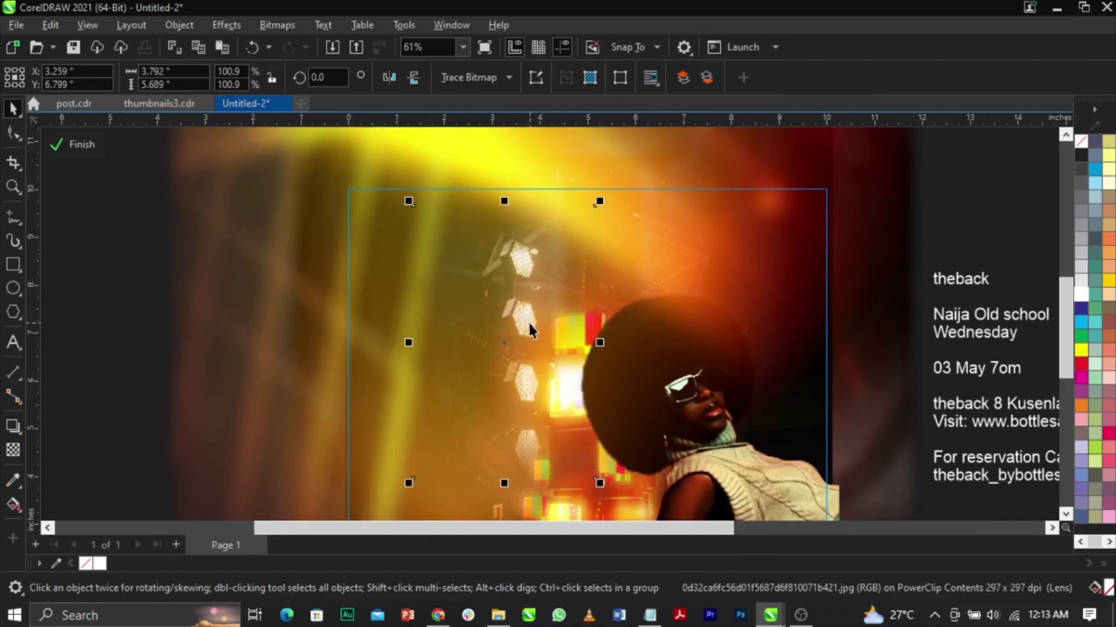
Exit the PowerClip and place the red sparks image over the photo's left side at 105.5%.
left_click(76, 152)
scroll(534, 204, "down", 1)
left_click(360, 216)
key("z")
key("space")
left_click_drag(152, 281, 579, 415)
left_click_drag(516, 329, 541, 371)
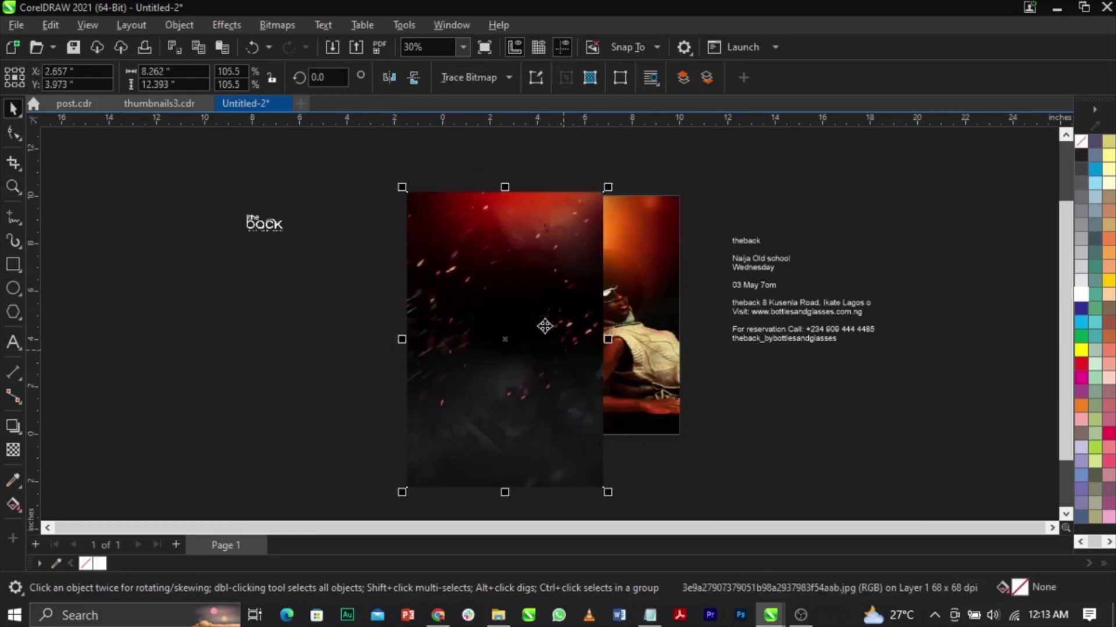
Fade the sparks image out from left to right with a fountain transparency.
left_click(13, 451)
left_click_drag(456, 319, 569, 319)
left_click_drag(455, 319, 474, 319)
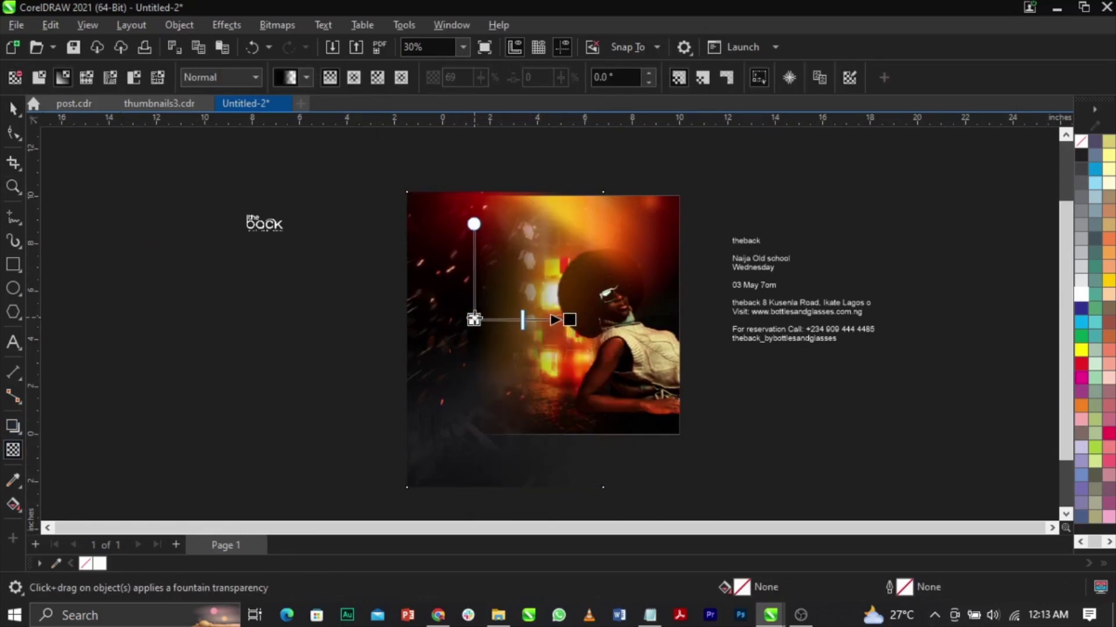
key("space")
scroll(474, 319, "up", 1)
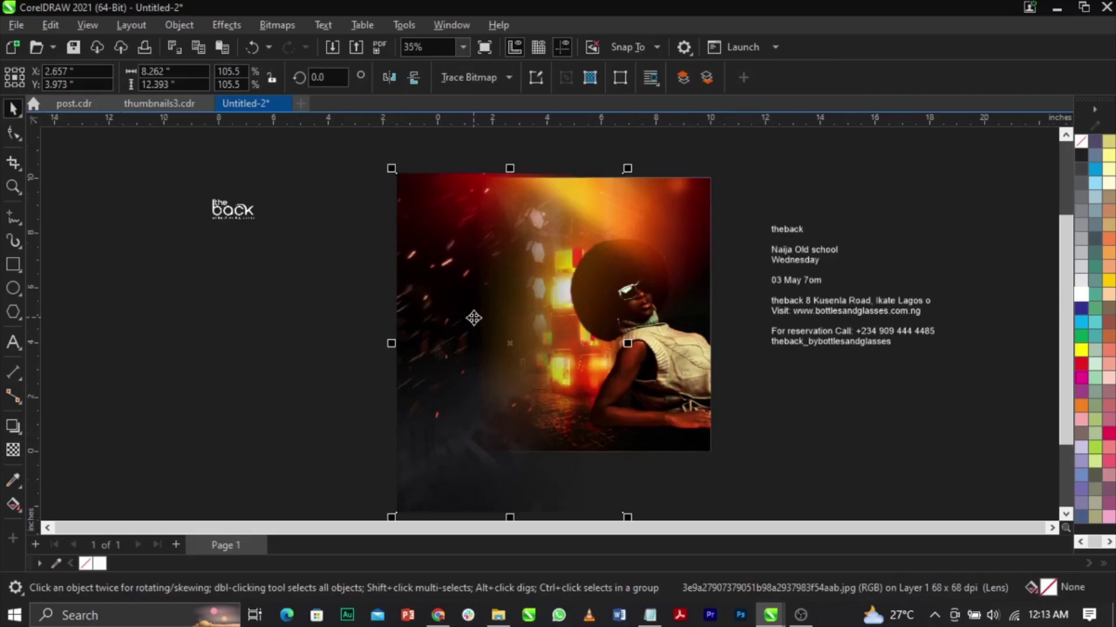
PowerClip the sparks image inside the square frame and nudge it up-left into place.
right_click(473, 317)
left_click(523, 350)
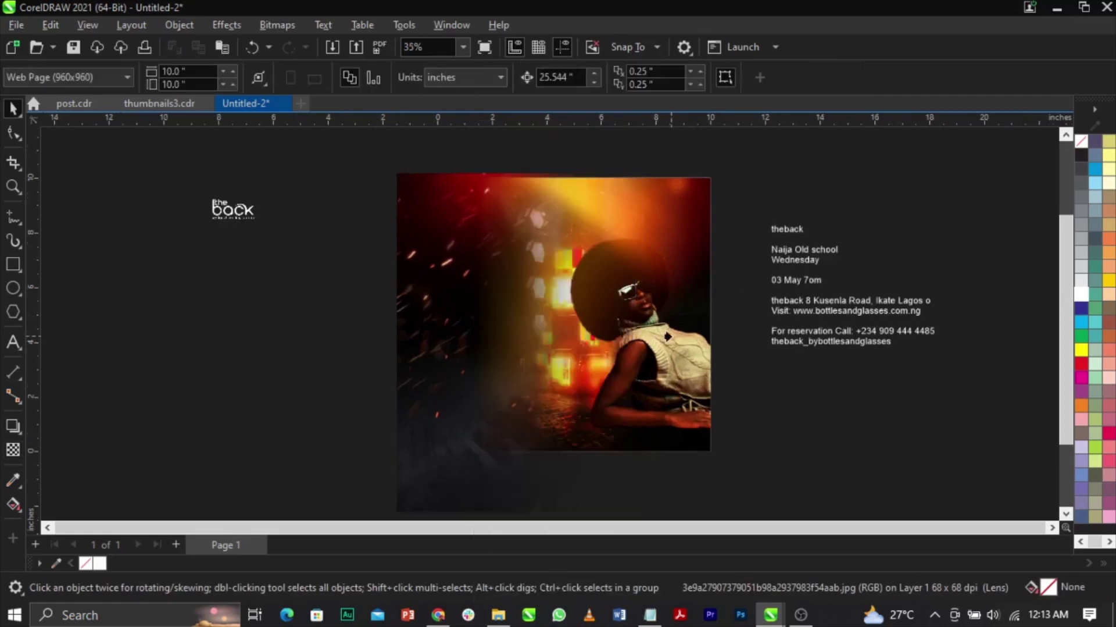
left_click(784, 378)
left_click_drag(459, 311, 451, 305)
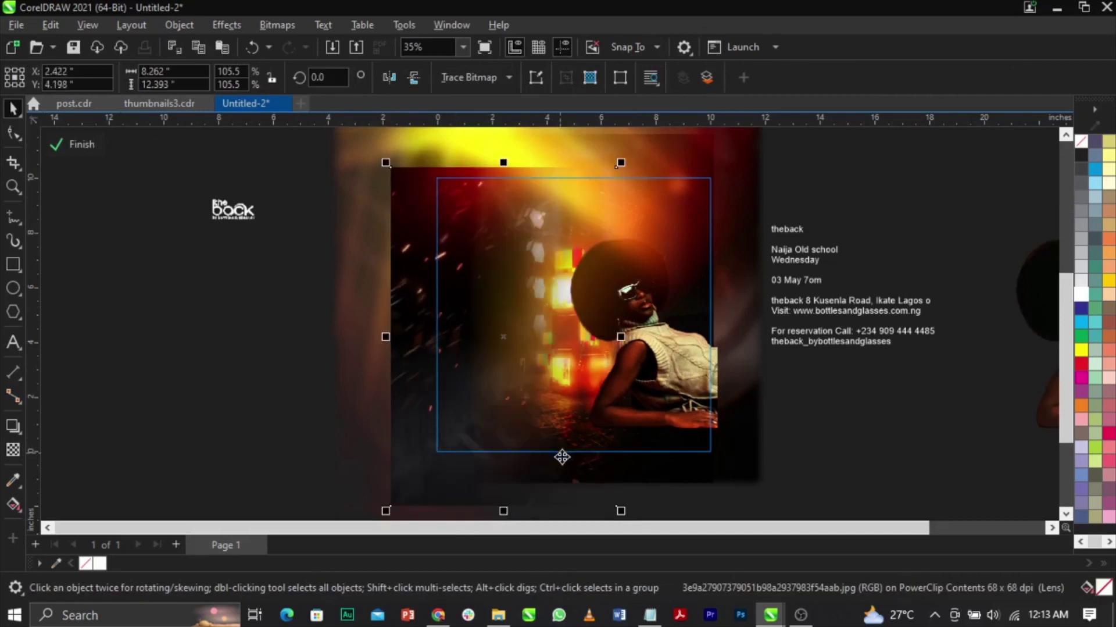
scroll(613, 513, "down", 1)
left_click_drag(557, 392, 545, 383)
left_click(897, 415, "ctrl")
scroll(682, 339, "up", 1)
scroll(682, 339, "up", 2)
scroll(682, 339, "down", 3)
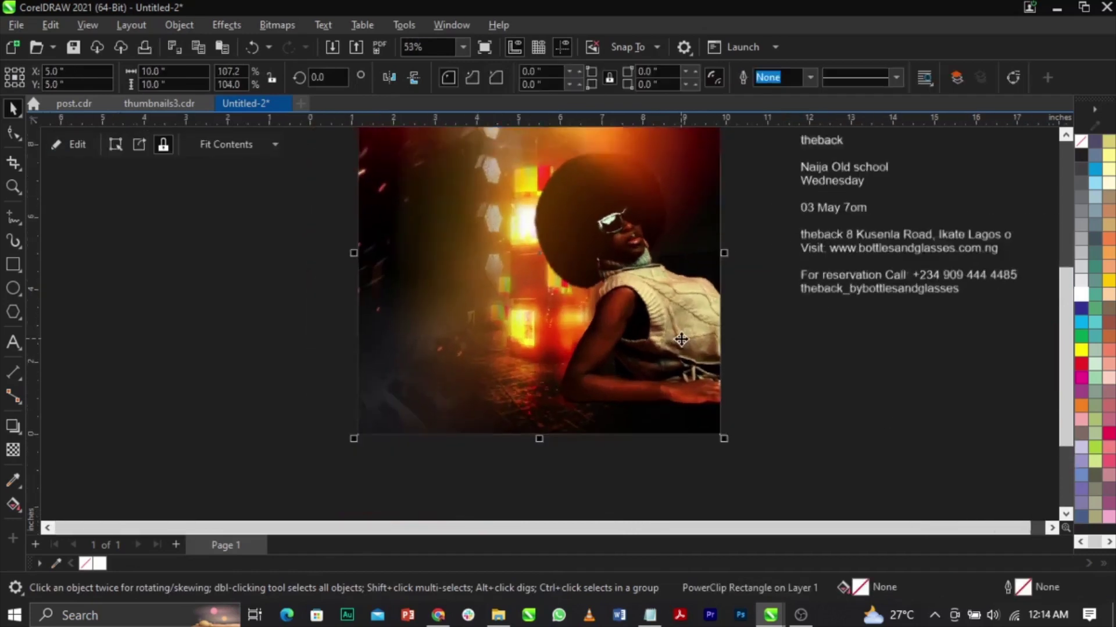
scroll(618, 264, "up", 1)
scroll(601, 390, "up", 2)
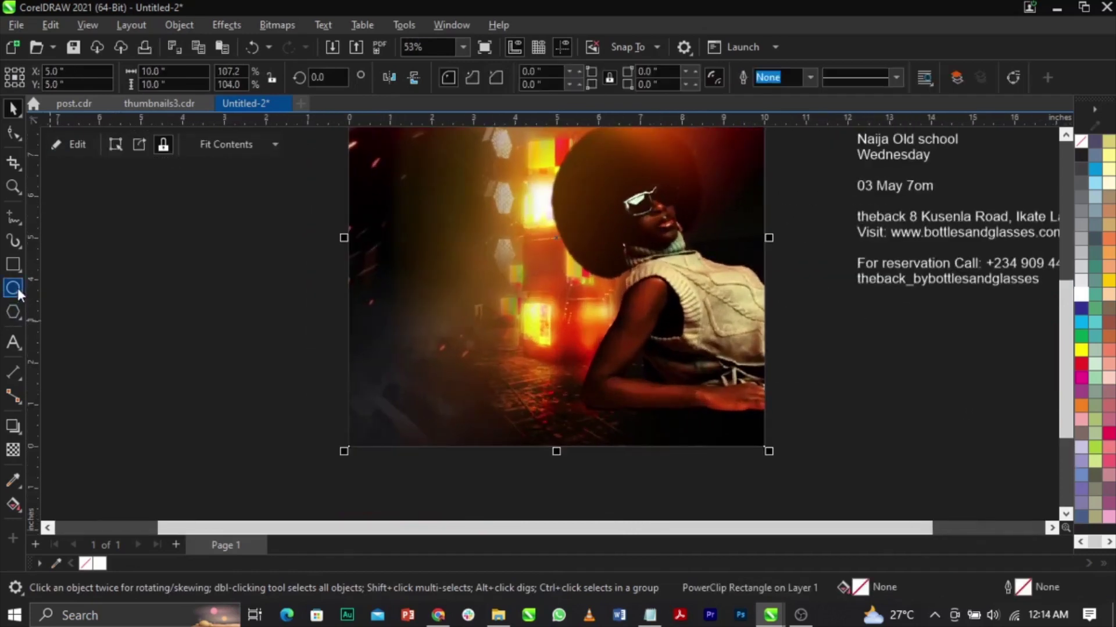
left_click(16, 263)
Draw a strip along the photo's bottom edge with white fill and no outline.
left_click_drag(349, 420, 765, 446)
key("space")
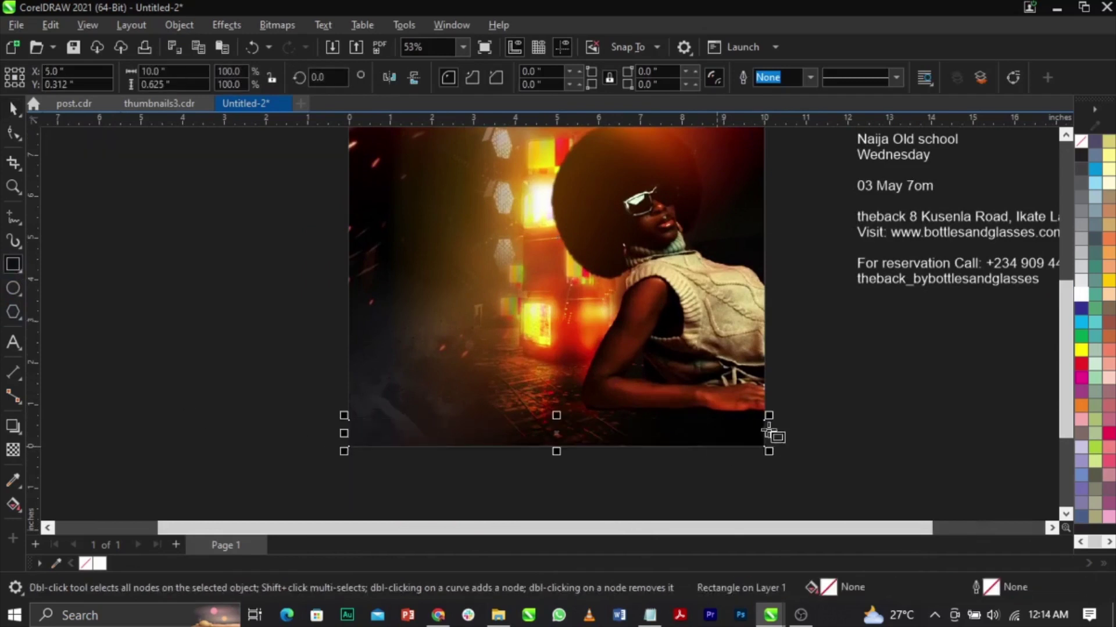
left_click(1081, 293)
scroll(589, 420, "up", 2)
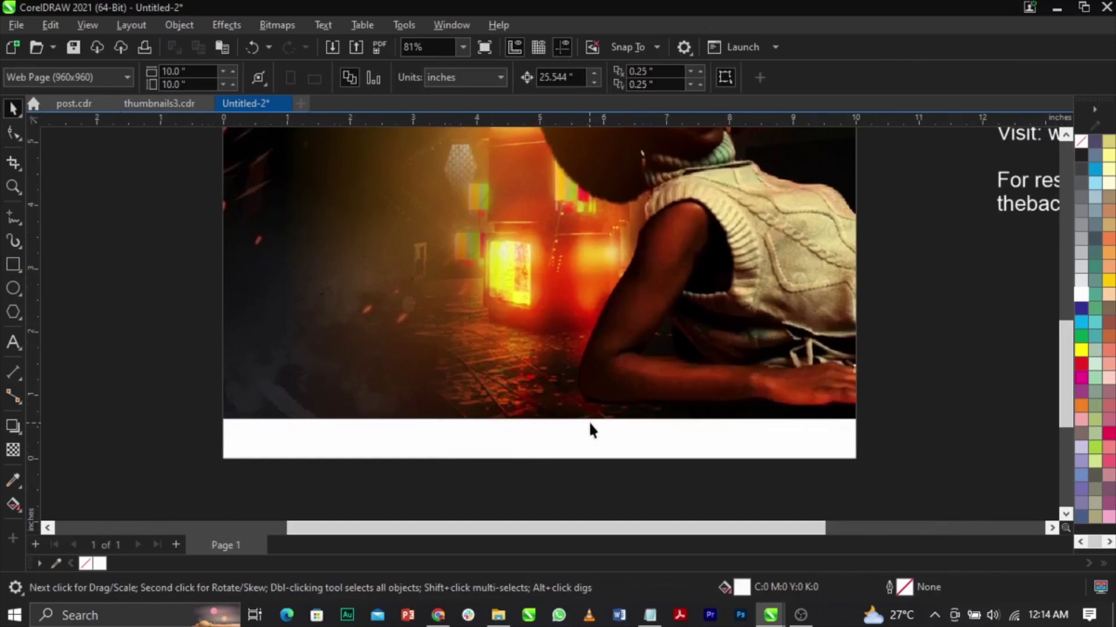
right_click(1082, 141)
left_click(1063, 153)
left_click(947, 304)
left_click(595, 413)
left_click(1009, 425)
scroll(654, 446, "down", 2)
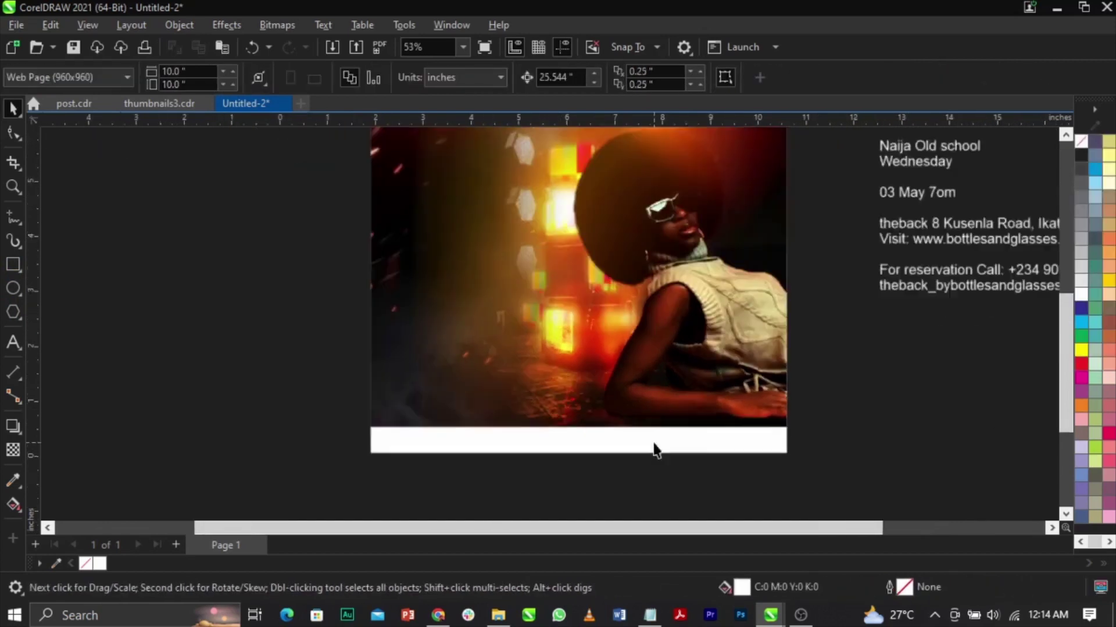
scroll(707, 271, "down", 2)
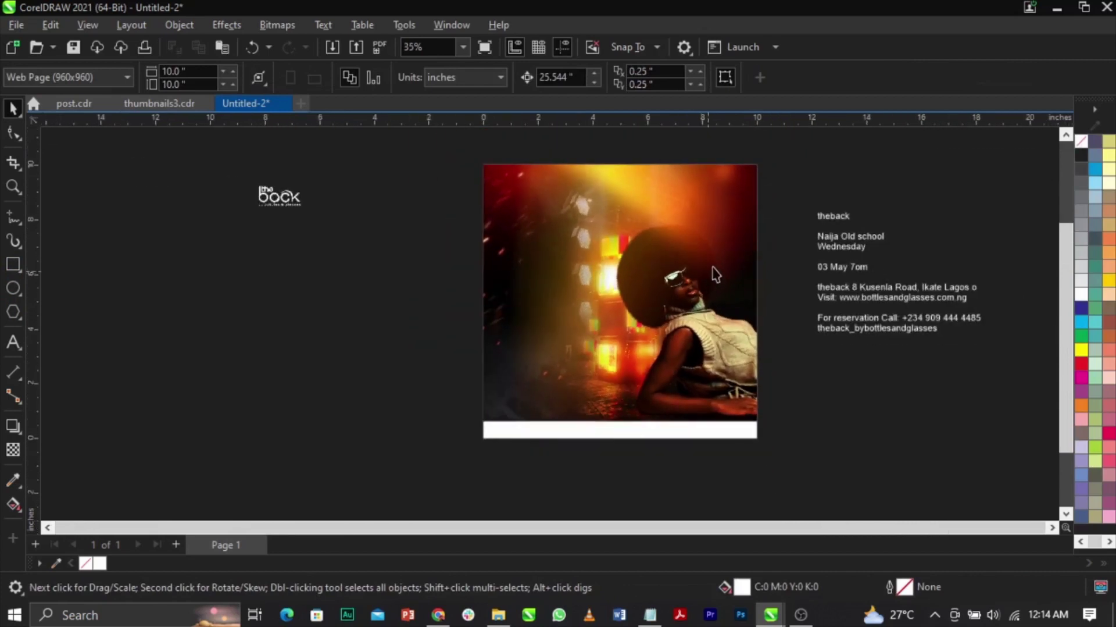
scroll(790, 246, "up", 1)
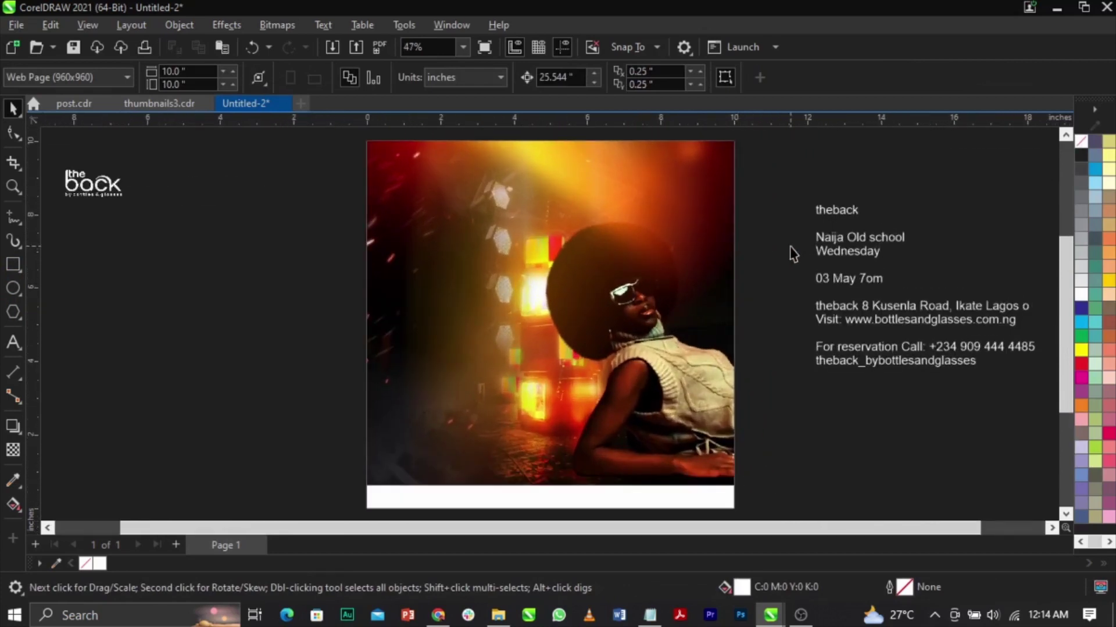
Move the 'the back' logo onto the photo's top-left corner.
left_click(103, 193)
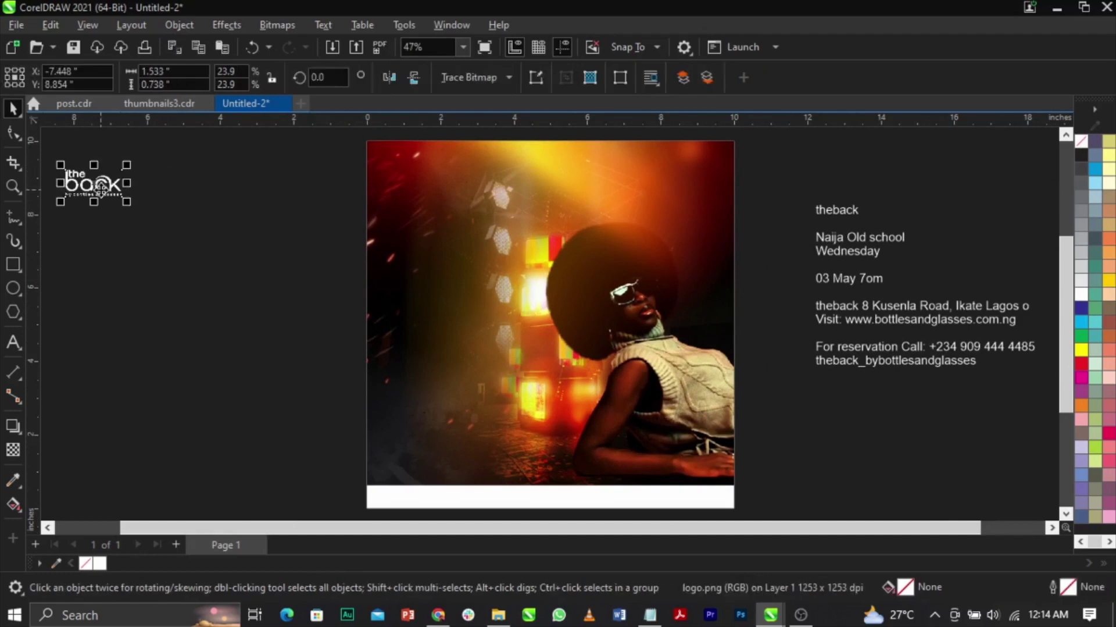
left_click_drag(102, 185, 370, 186)
scroll(407, 178, "up", 5)
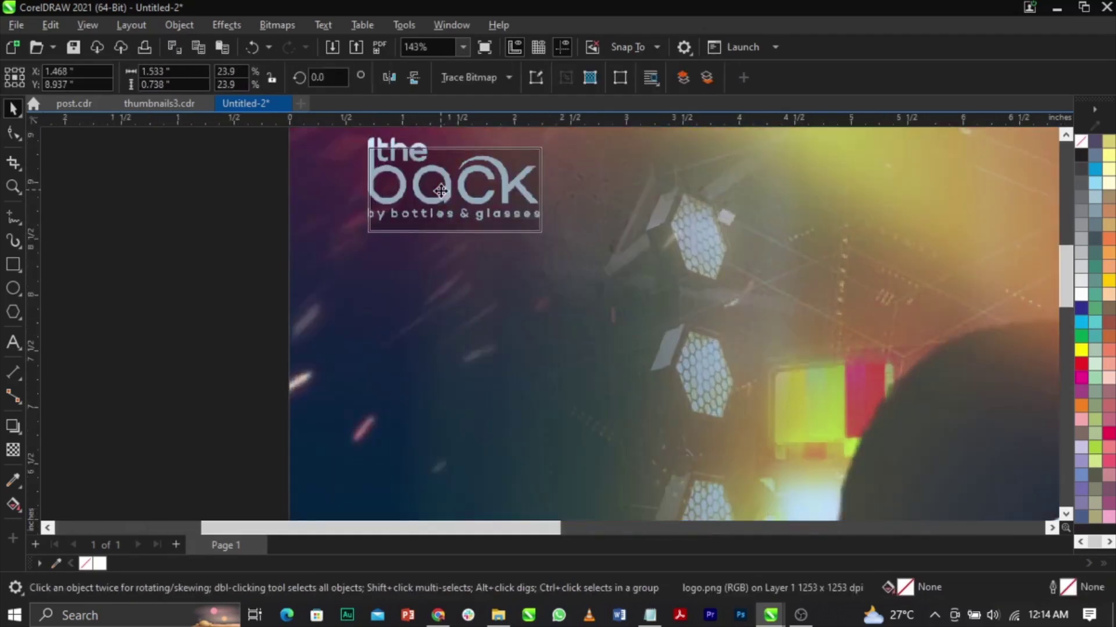
scroll(442, 196, "down", 6)
Zoom in on the flyer and open the frame's PowerClip contents for editing.
key("z")
left_click_drag(357, 185, 814, 466)
key("space")
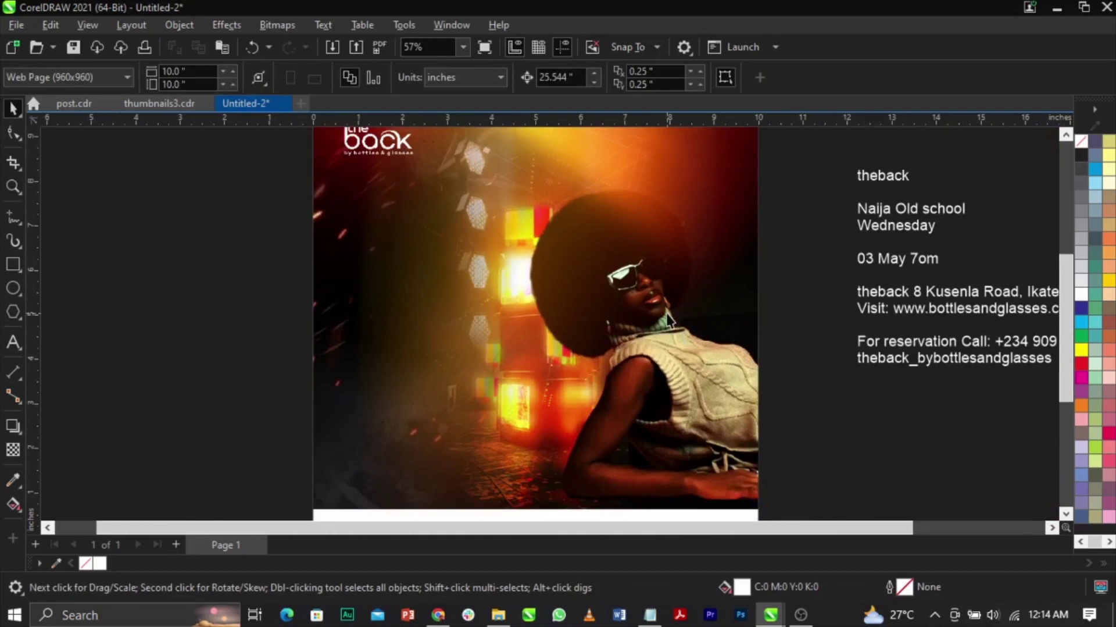
scroll(584, 348, "down", 1)
double_click(584, 347)
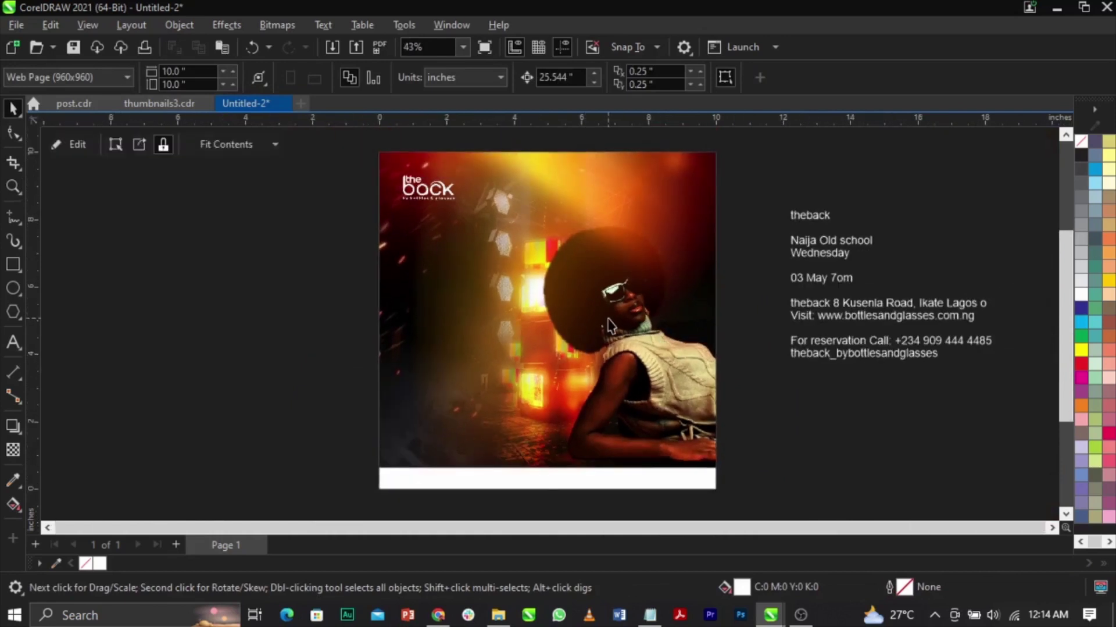
left_click(595, 342)
key("Escape")
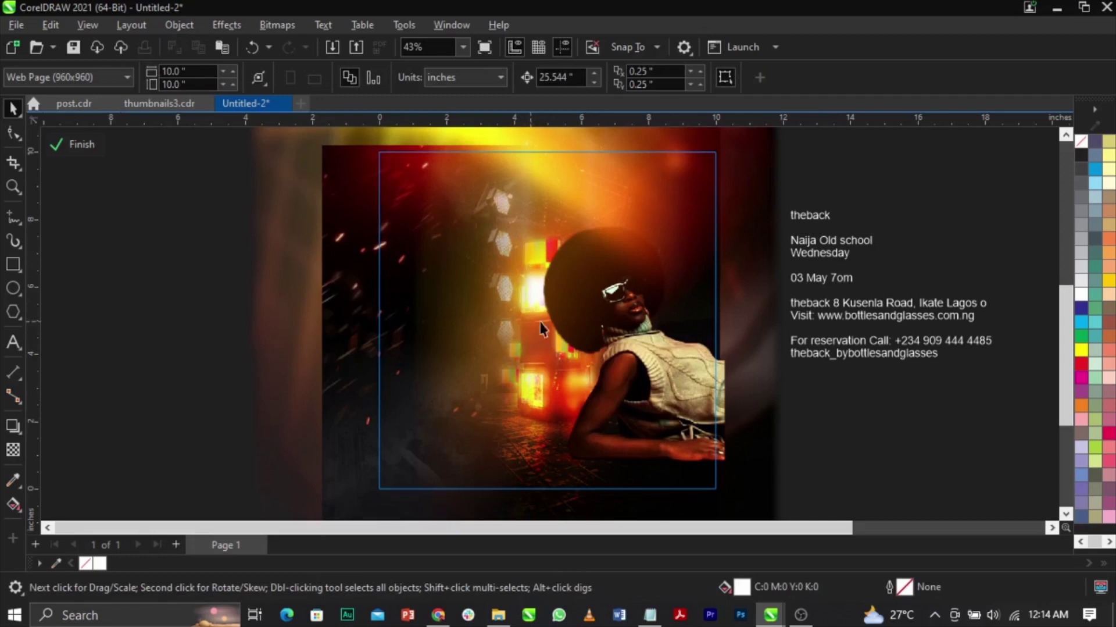
Draw a 3-inch circle on the backdrop and position it left of the woman.
scroll(597, 363, "up", 2)
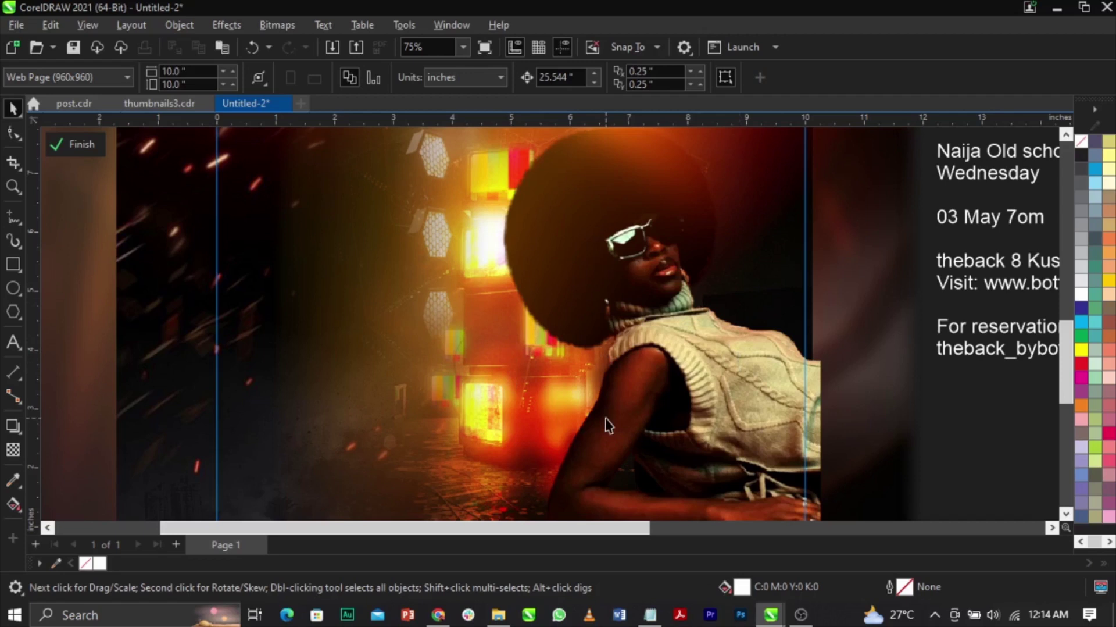
scroll(532, 250, "down", 3)
scroll(611, 349, "up", 2)
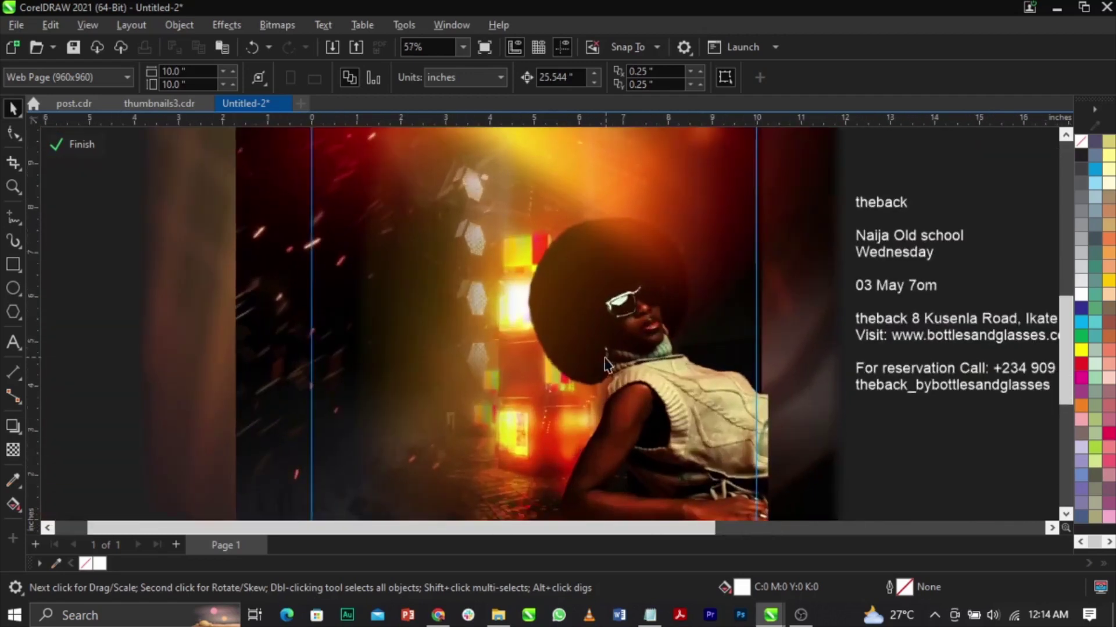
scroll(654, 399, "down", 3)
scroll(652, 393, "up", 2)
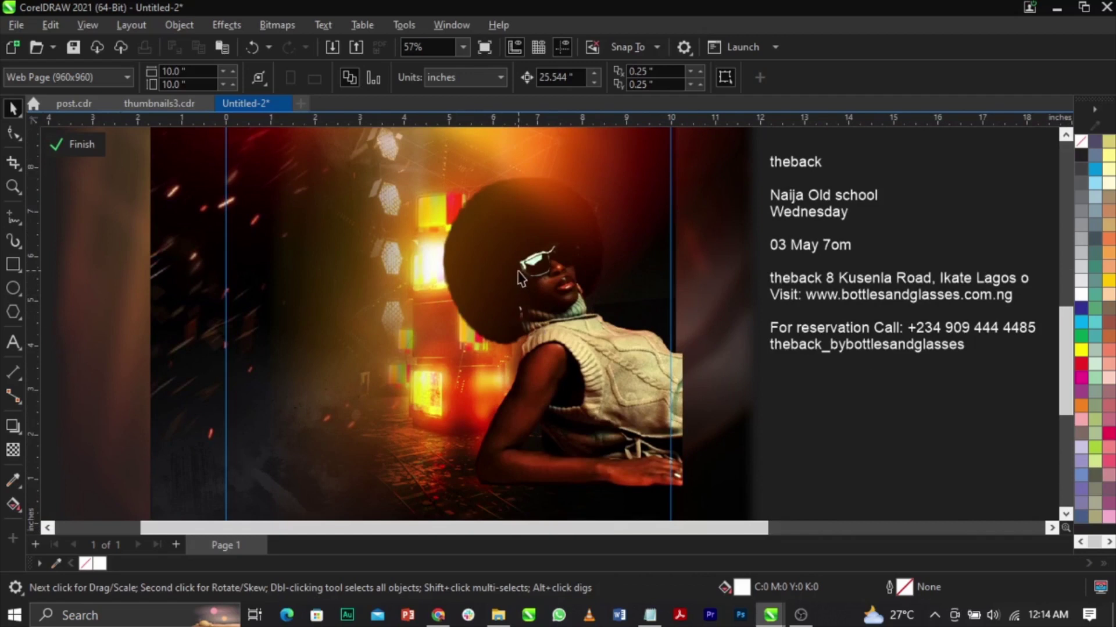
left_click(13, 289)
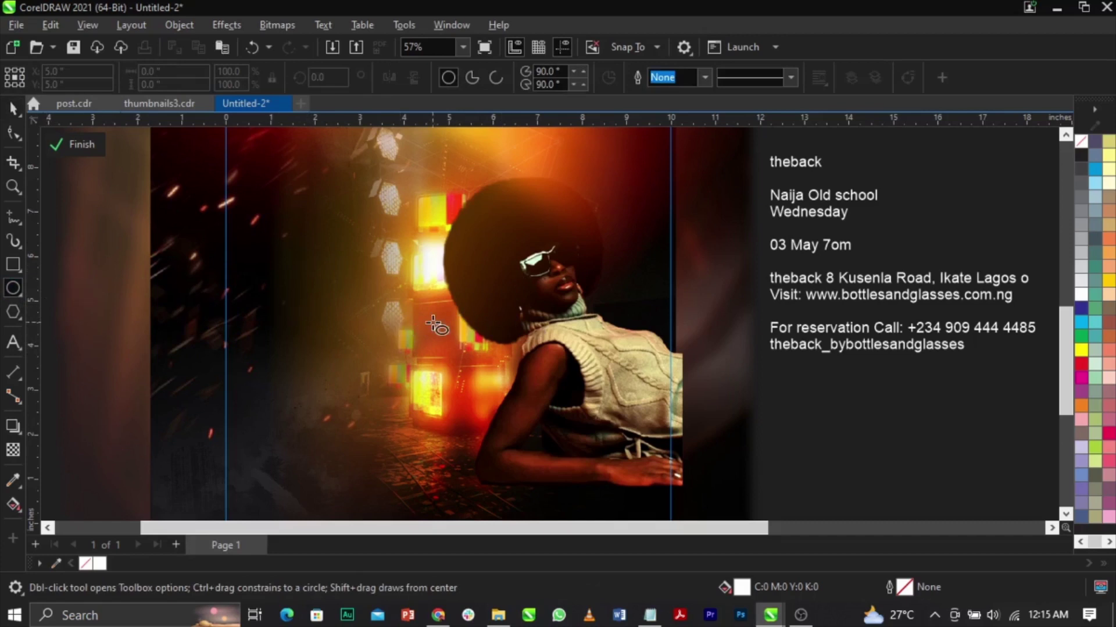
mouse_move(316, 319)
left_mouse_down()
mouse_move(433, 450)
mouse_move(460, 463)
left_mouse_up()
key("space")
left_click_drag(429, 415, 408, 407)
Remove the circle's outline and fill it solid yellow.
right_click(1084, 142)
left_click(1083, 149)
right_click(1077, 147)
left_click(1077, 149)
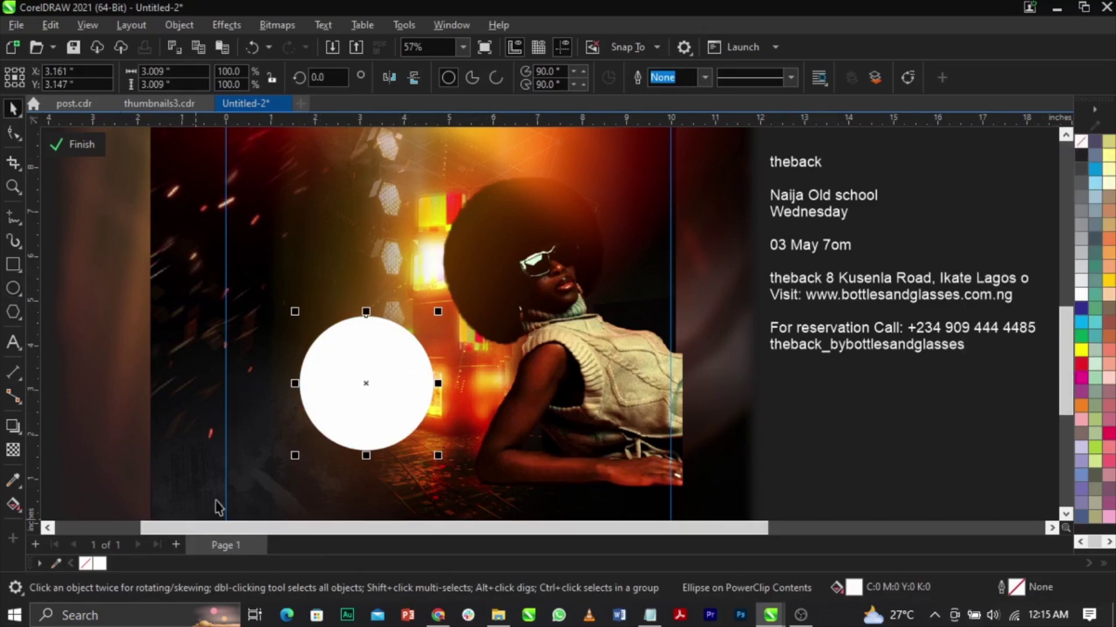
left_click(1085, 350)
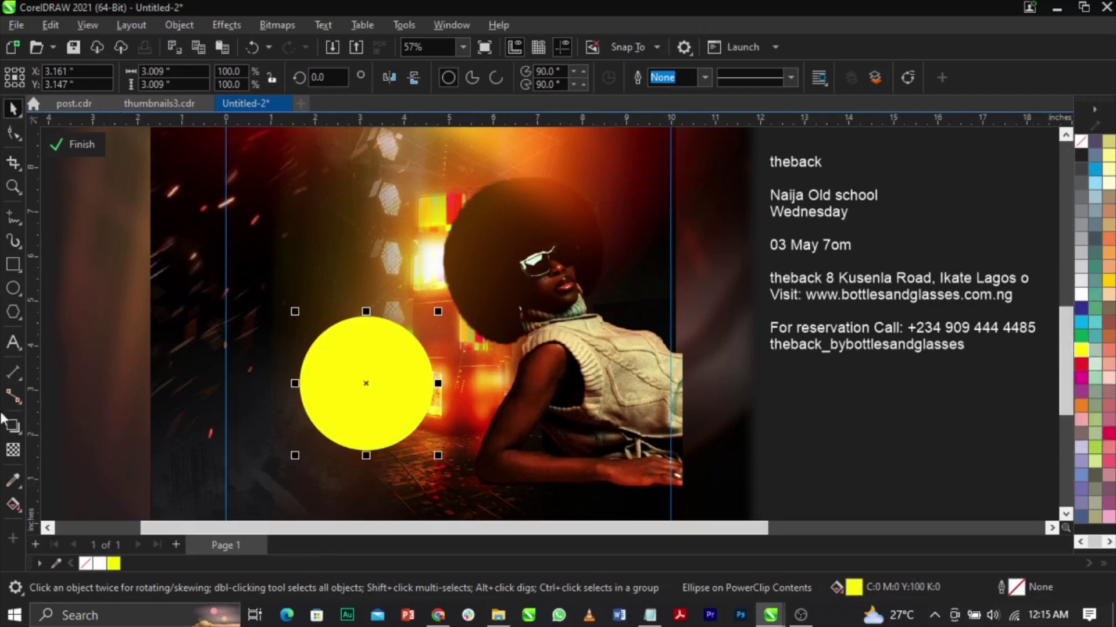
left_click(19, 450)
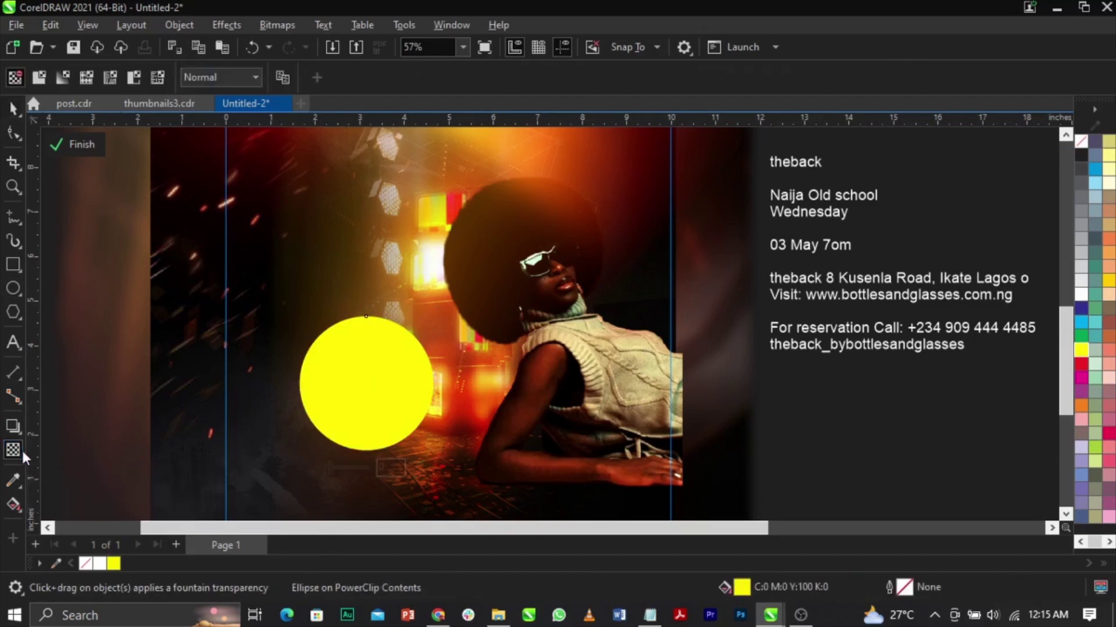
Give the yellow circle an elliptical fountain transparency and convert it to a bitmap.
left_click(65, 78)
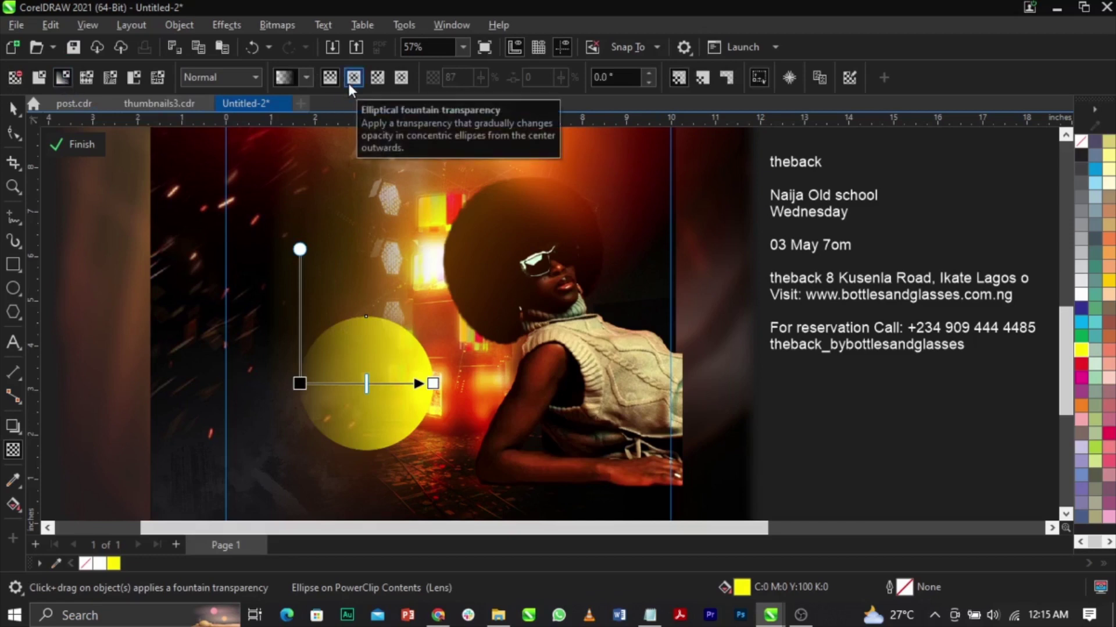
left_click(349, 84)
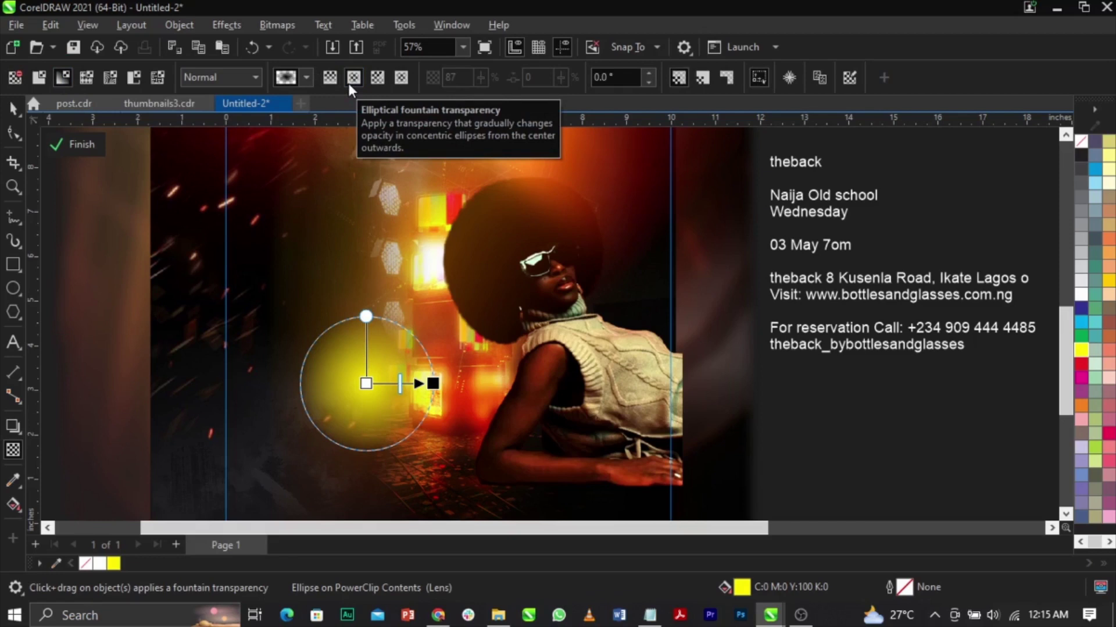
scroll(383, 407, "up", 1)
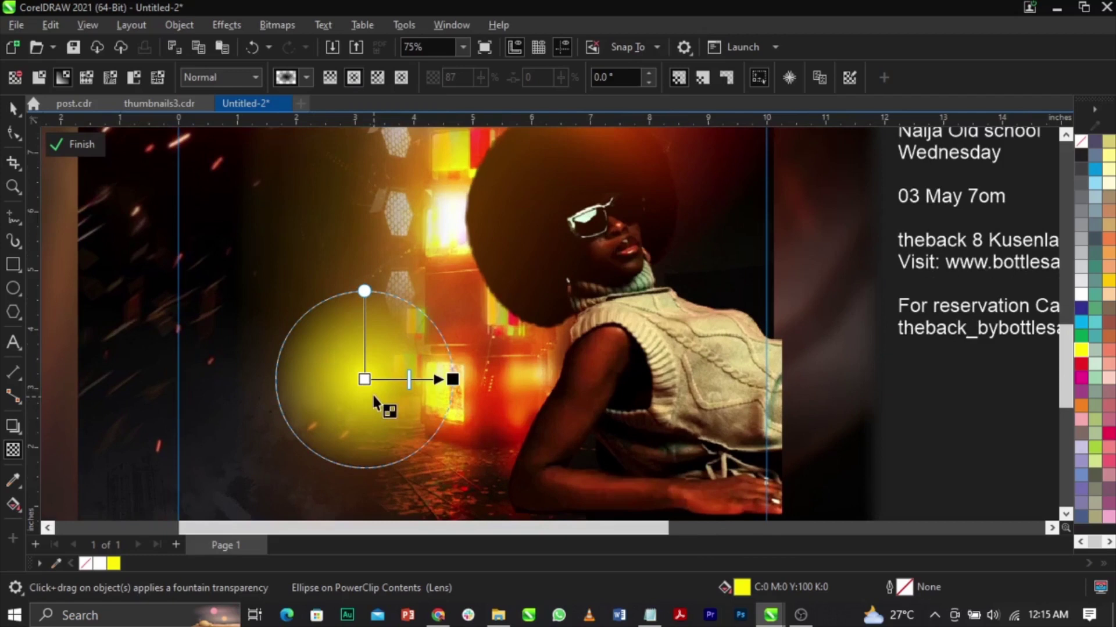
left_click(279, 26)
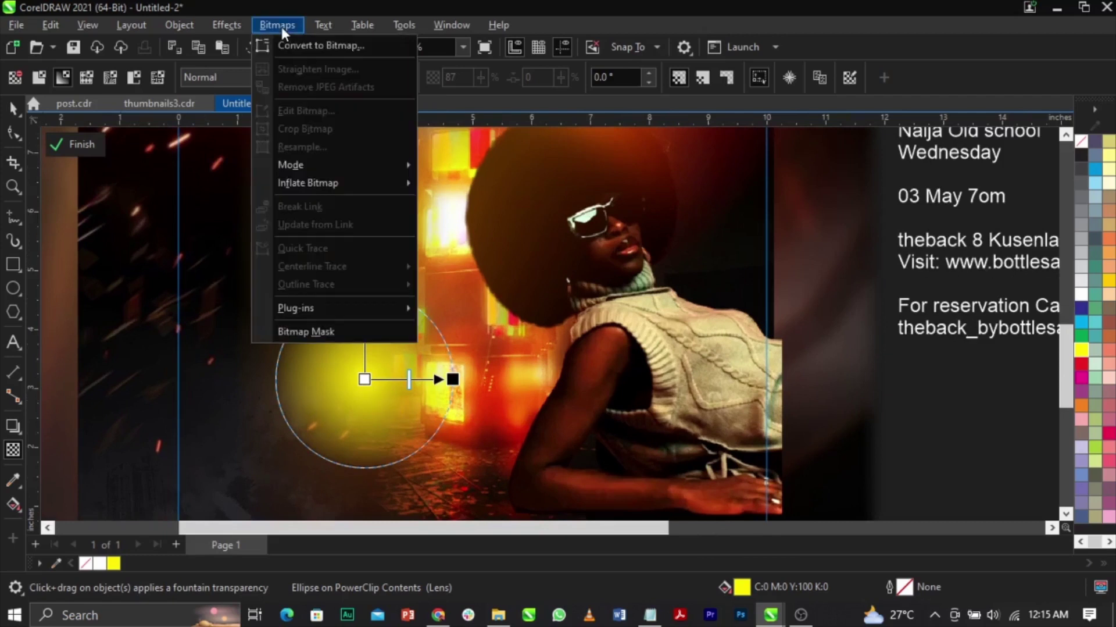
left_click(303, 46)
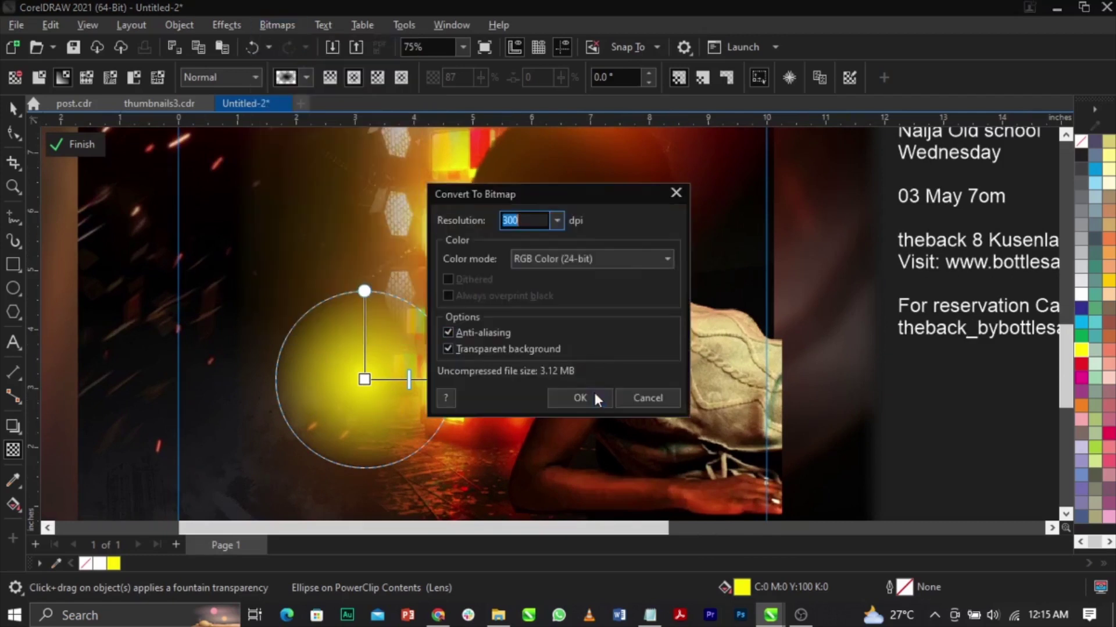
left_click(596, 398)
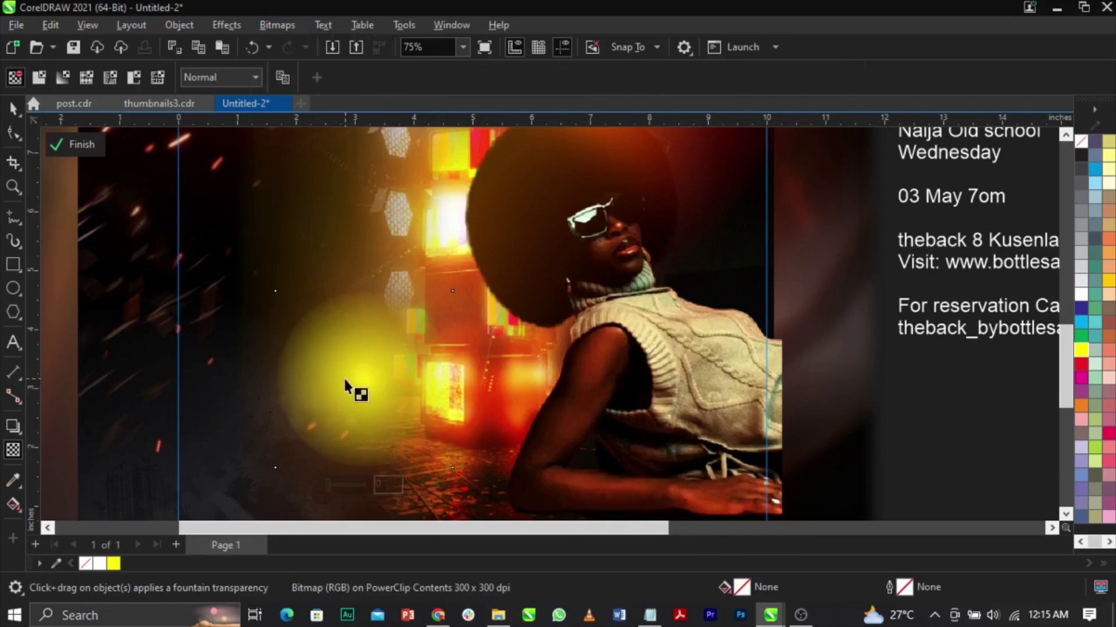
Layer three more fountain transparencies over the glow, converting it to a bitmap between each.
mouse_move(344, 378)
left_mouse_down()
mouse_move(285, 390)
mouse_move(330, 378)
left_mouse_up()
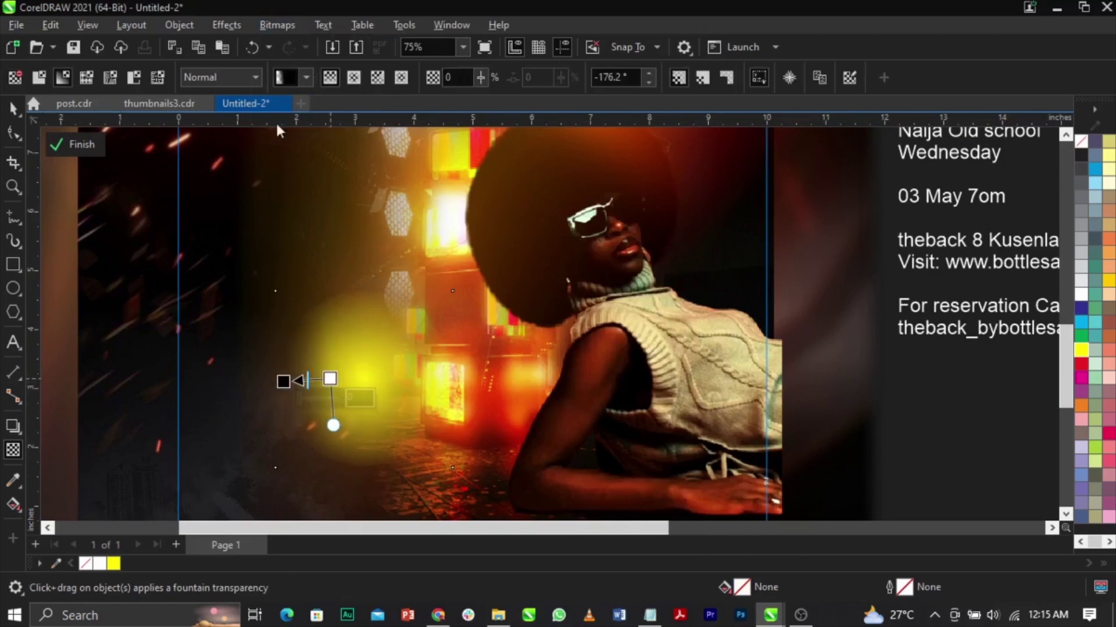
left_click(277, 24)
left_click(312, 43)
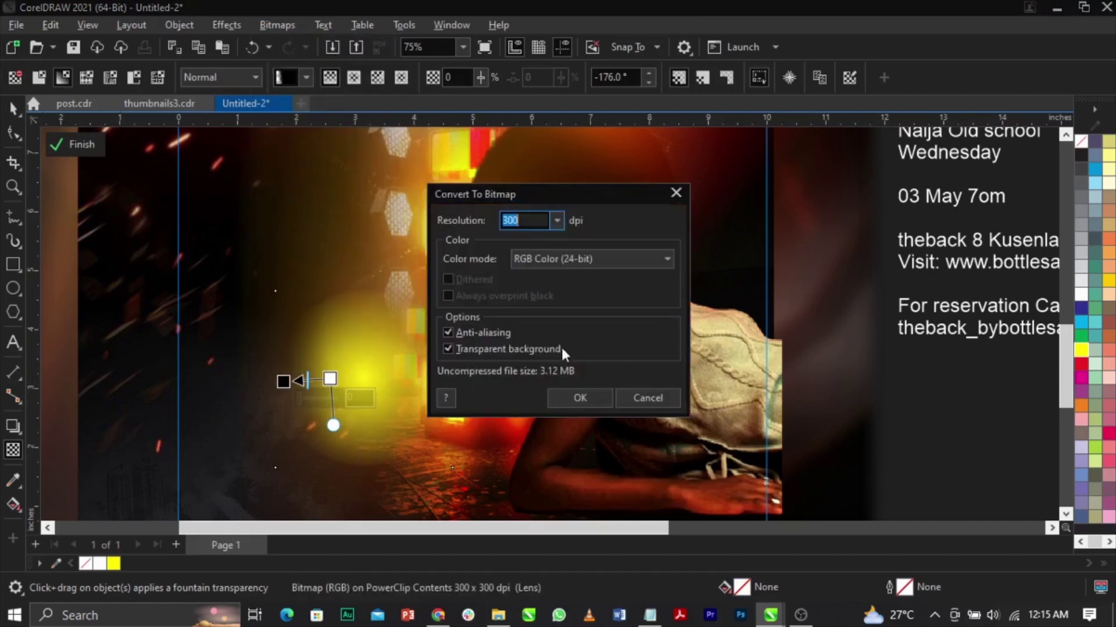
left_click(580, 397)
left_click_drag(382, 336, 376, 298)
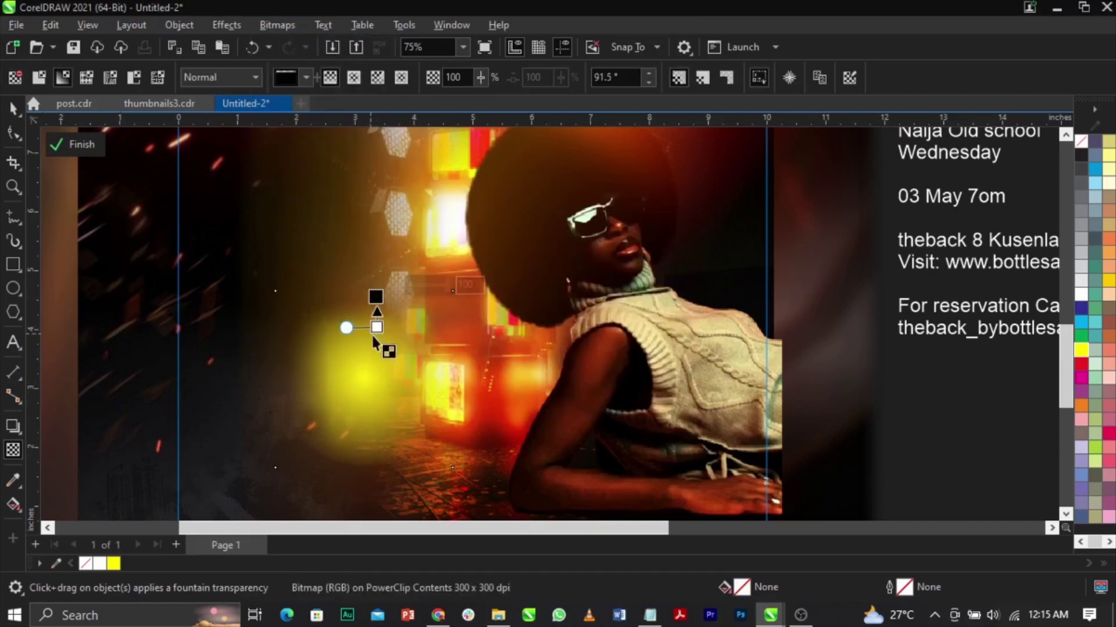
left_click(277, 25)
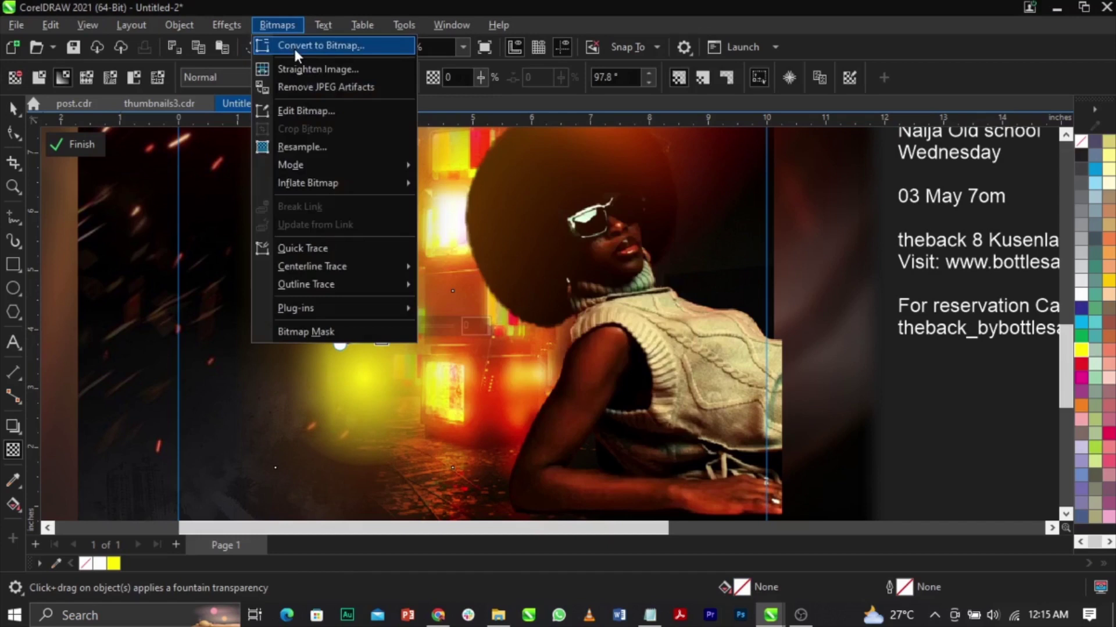
left_click(314, 43)
left_click(586, 398)
left_click_drag(374, 410, 382, 443)
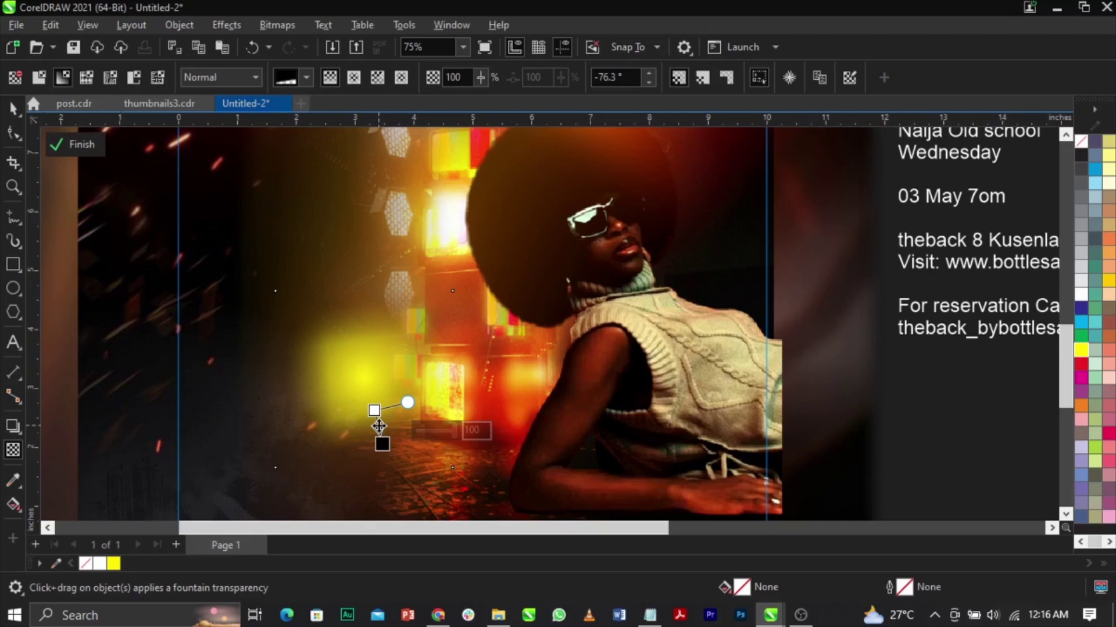
key("space")
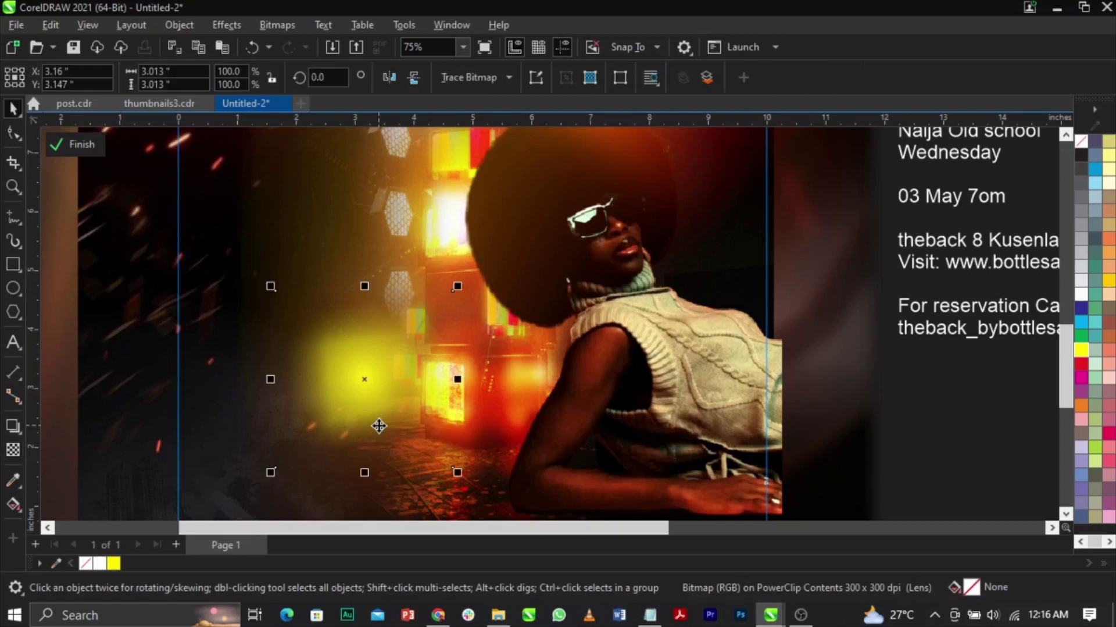
Set the glow's merge mode to Overlay after trying Screen and Soft Light, and move it onto the arm.
left_click(14, 455)
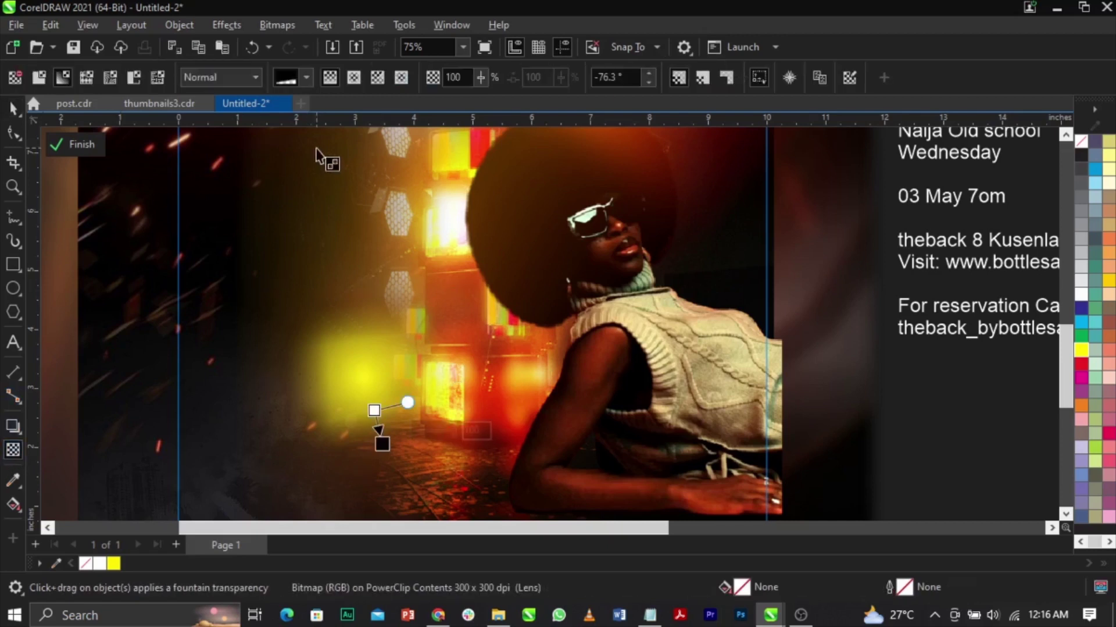
left_click(252, 88)
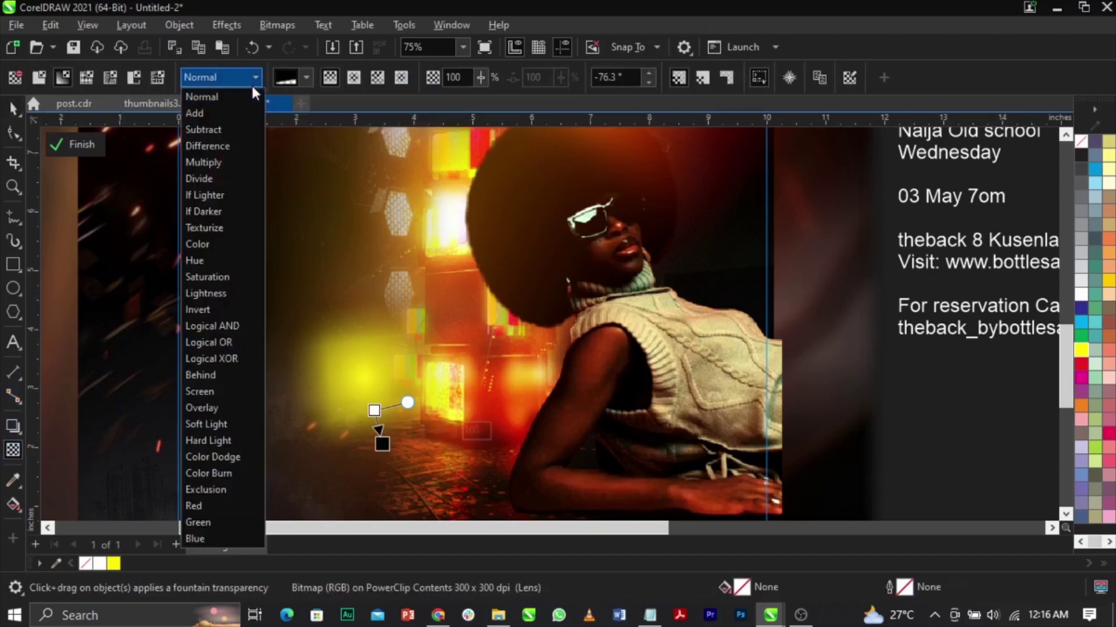
left_click(221, 392)
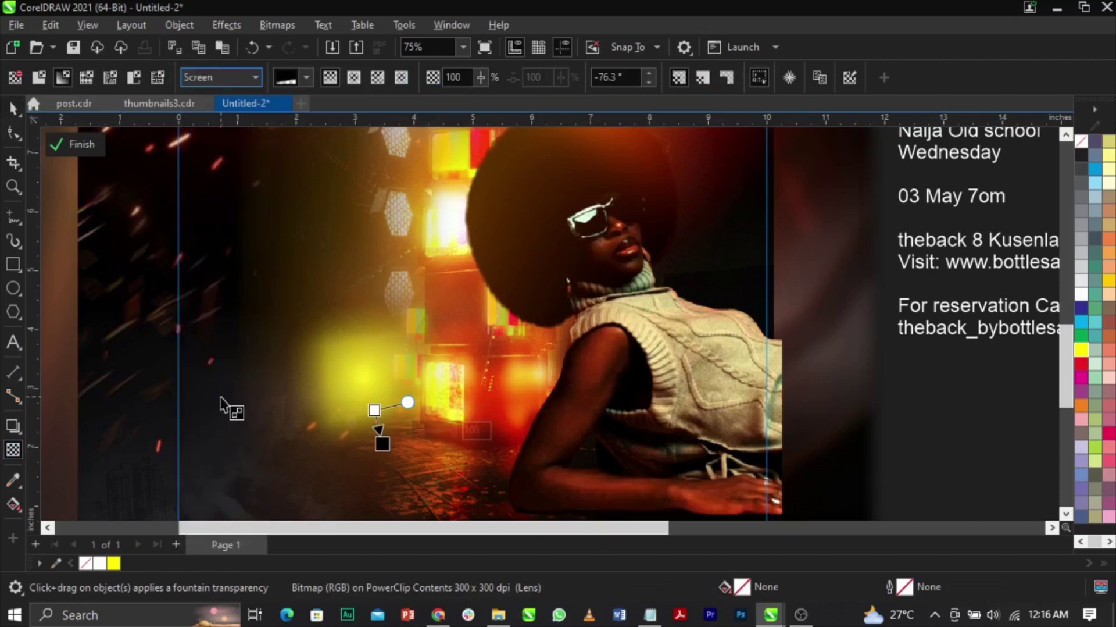
left_click(239, 81)
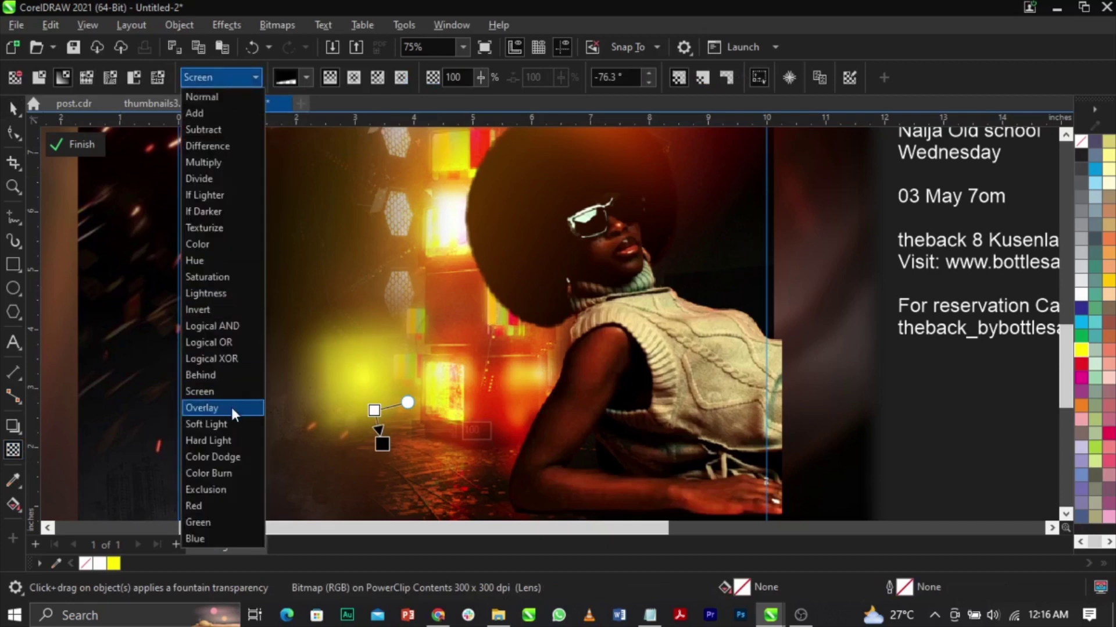
left_click(235, 423)
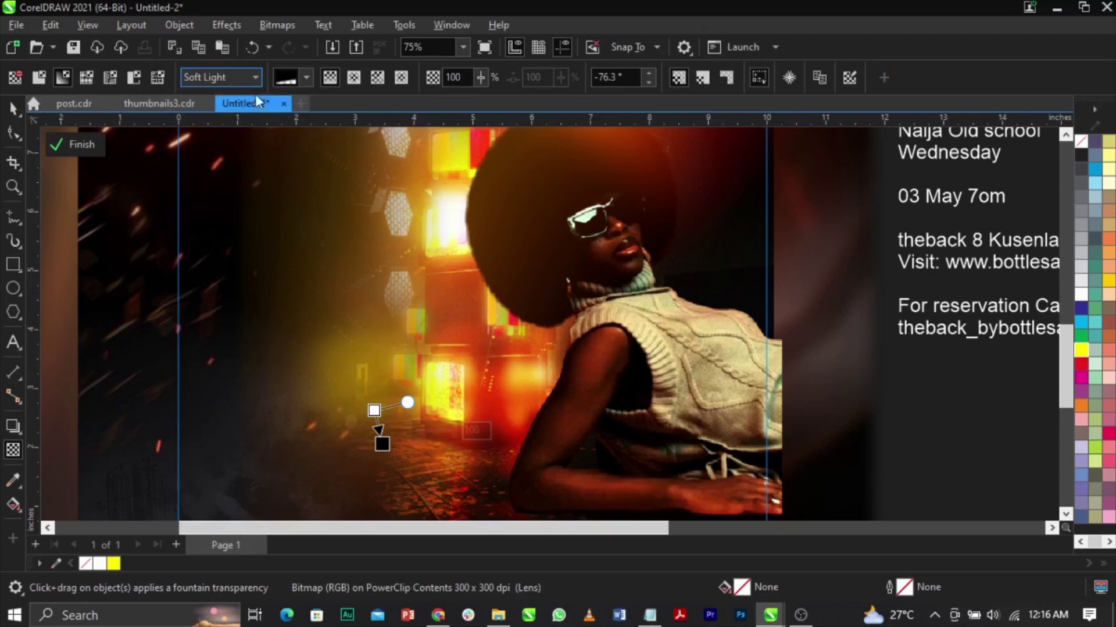
left_click(239, 81)
left_click(203, 407)
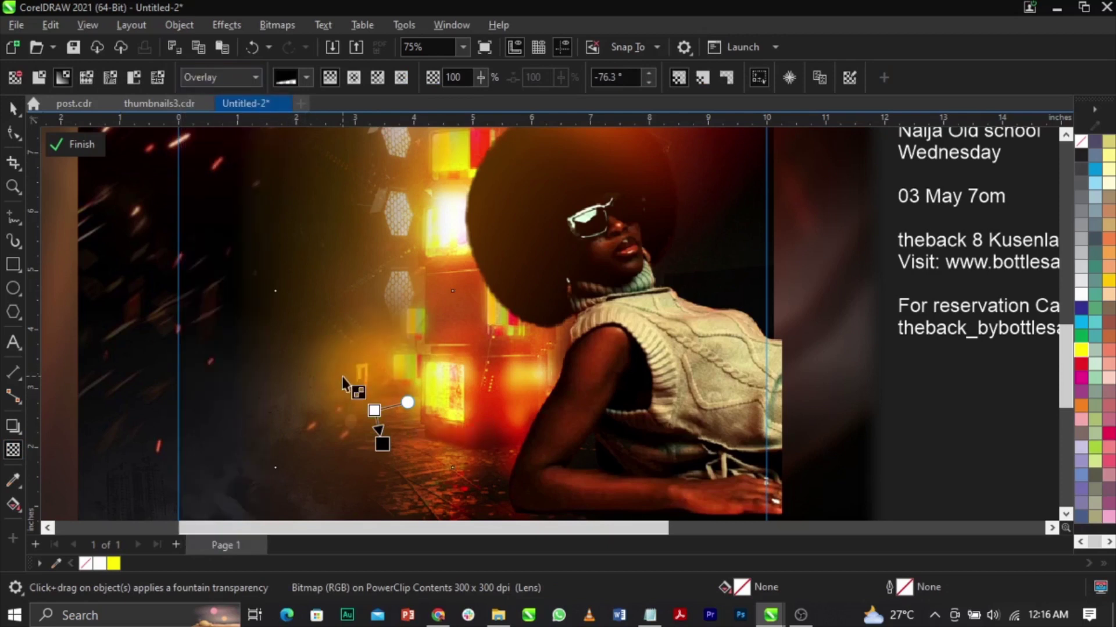
key("space")
left_click_drag(352, 370, 577, 390)
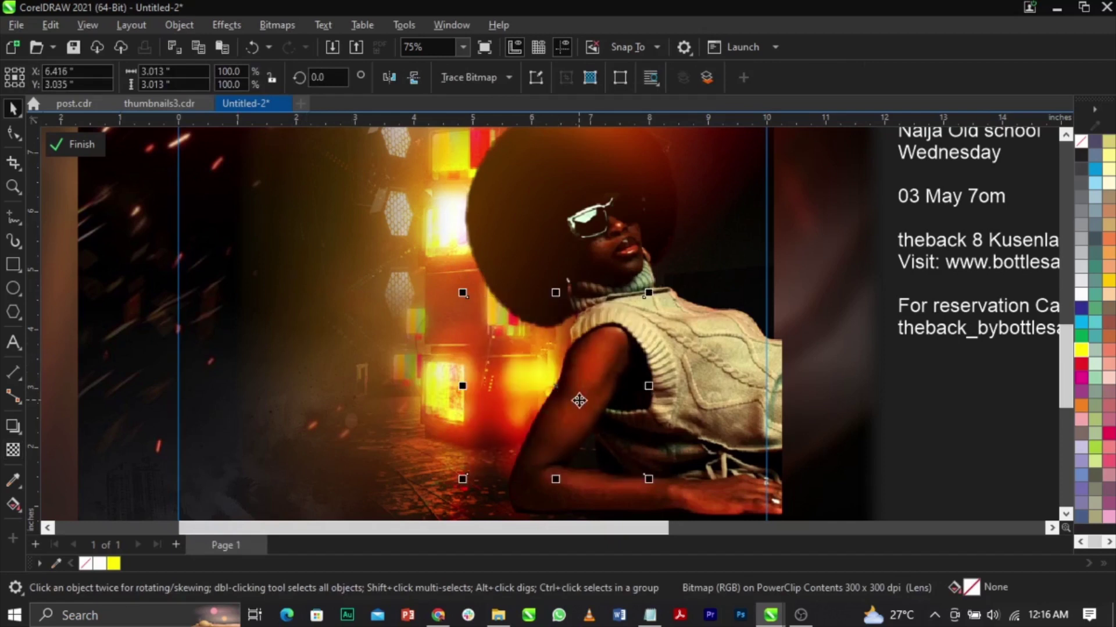
Scale the glow down to 32.1% and tuck it against the woman's shoulder, then deselect.
scroll(574, 394, "up", 4)
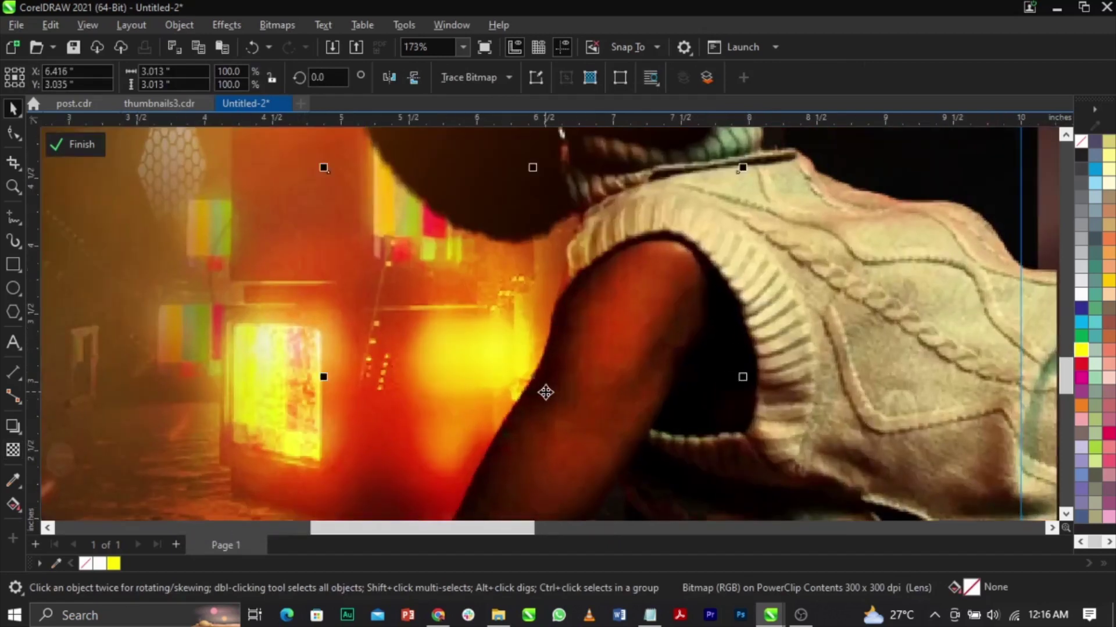
left_click_drag(562, 391, 584, 361)
scroll(655, 307, "down", 1)
left_click_drag(635, 329, 575, 402)
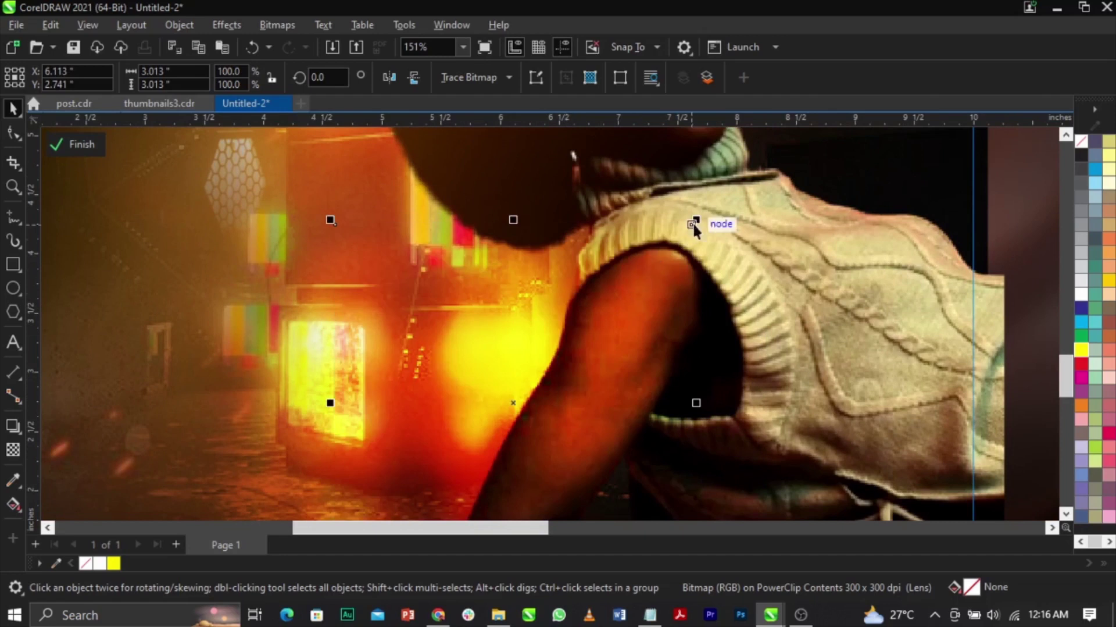
left_click_drag(704, 224, 669, 318)
left_click_drag(538, 401, 580, 278)
left_click_drag(630, 369, 605, 348)
left_click_drag(552, 291, 565, 282)
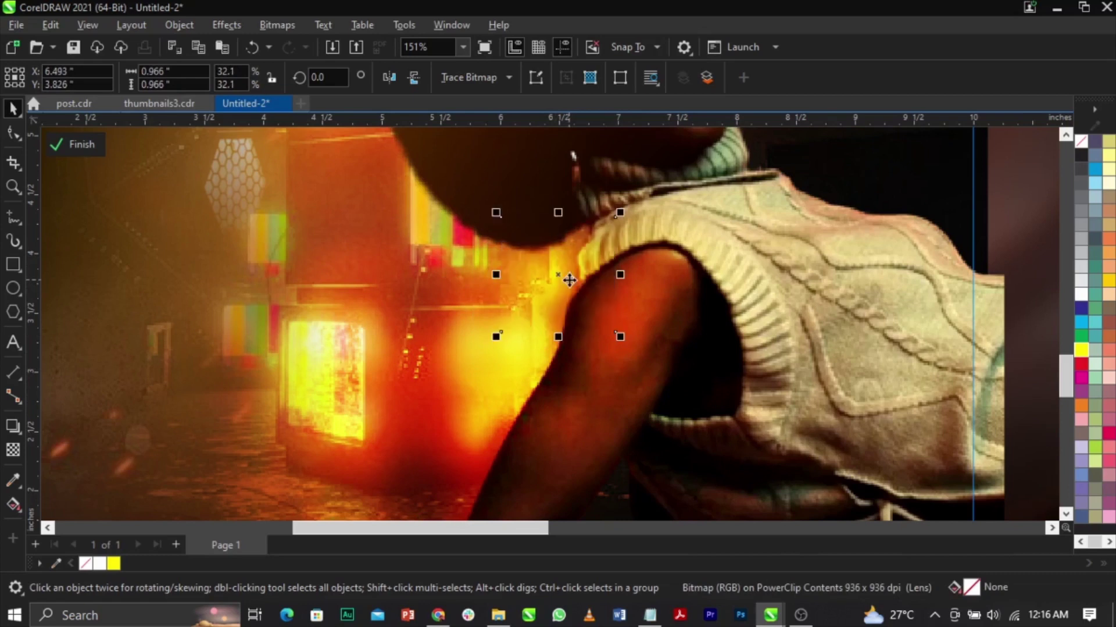
left_click_drag(570, 279, 573, 280)
scroll(573, 281, "down", 3)
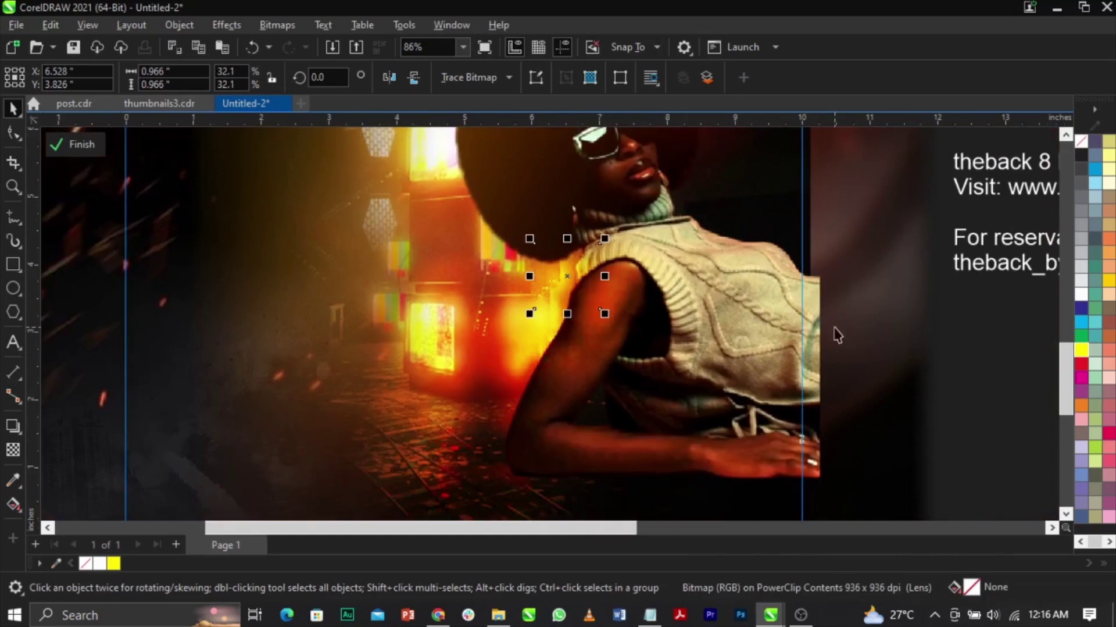
left_click(992, 379)
scroll(578, 280, "down", 2)
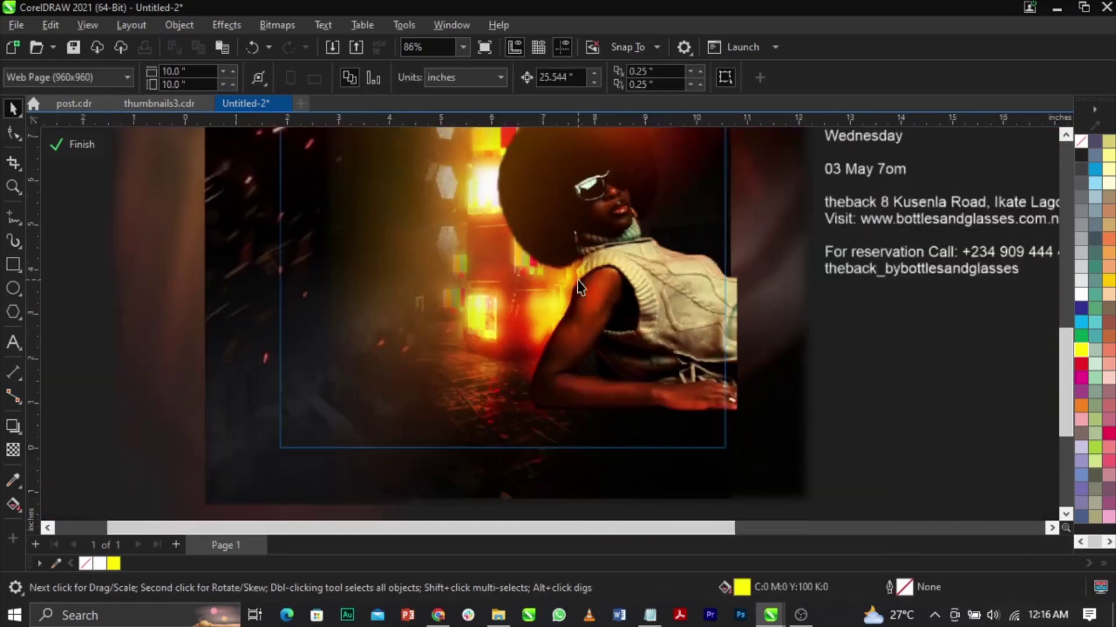
Convert the woman cut-out beside the page to a 300 dpi bitmap.
scroll(578, 282, "up", 2)
scroll(584, 291, "down", 4)
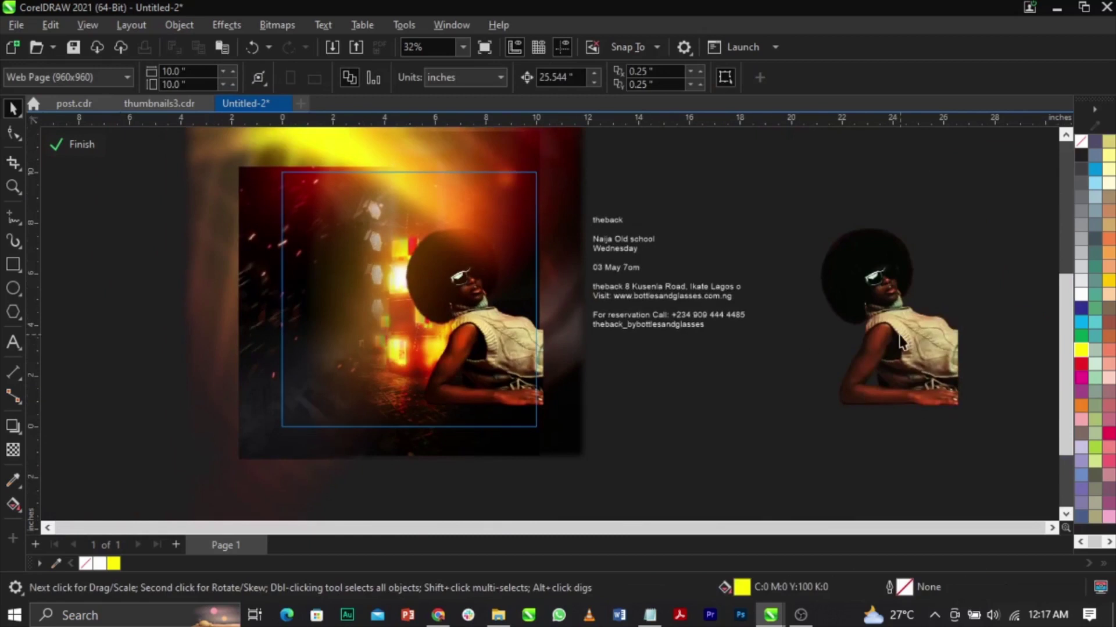
left_click(901, 342)
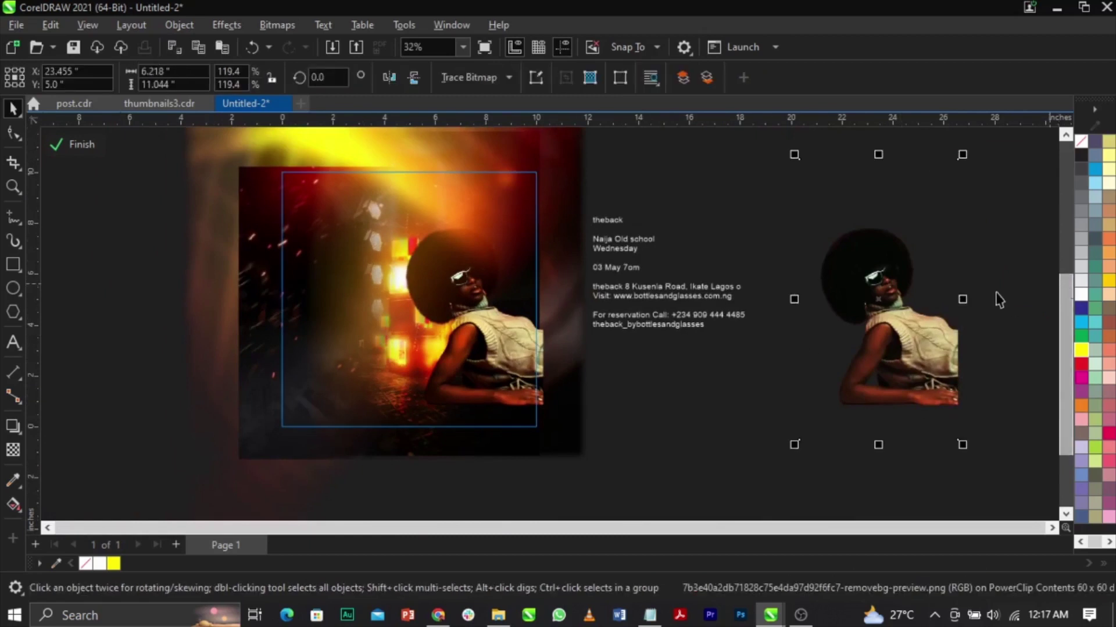
scroll(1011, 294, "up", 2)
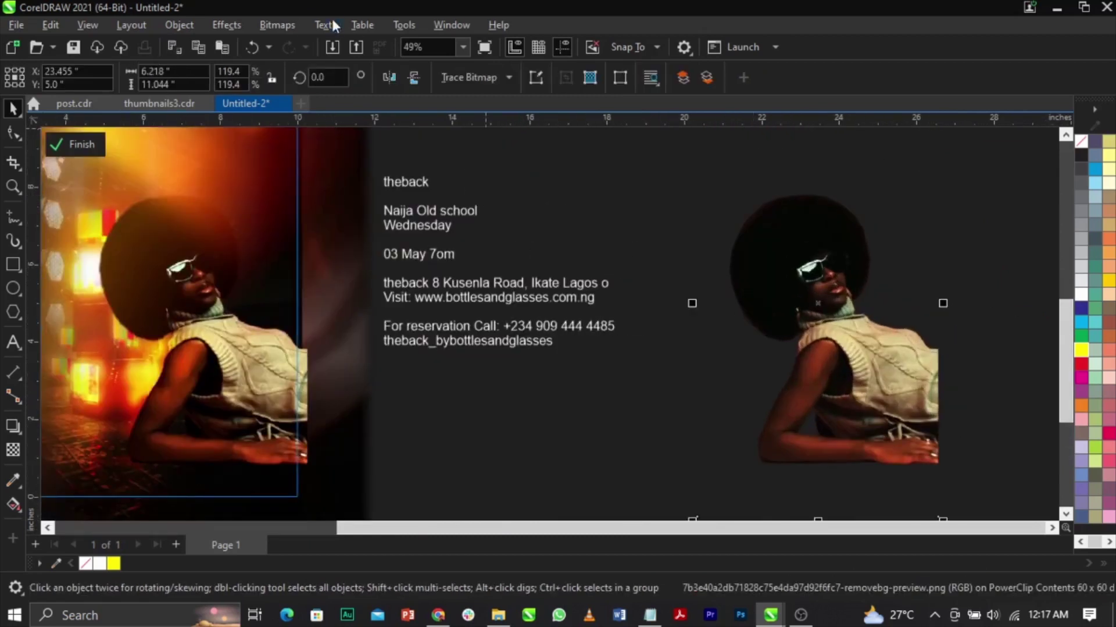
left_click(276, 27)
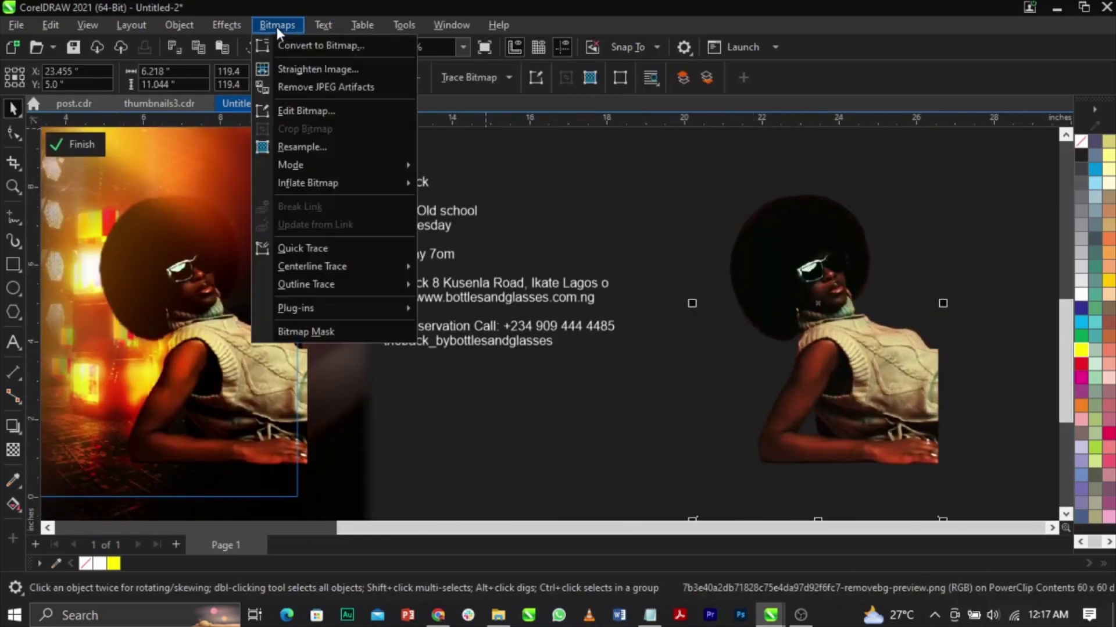
left_click(298, 44)
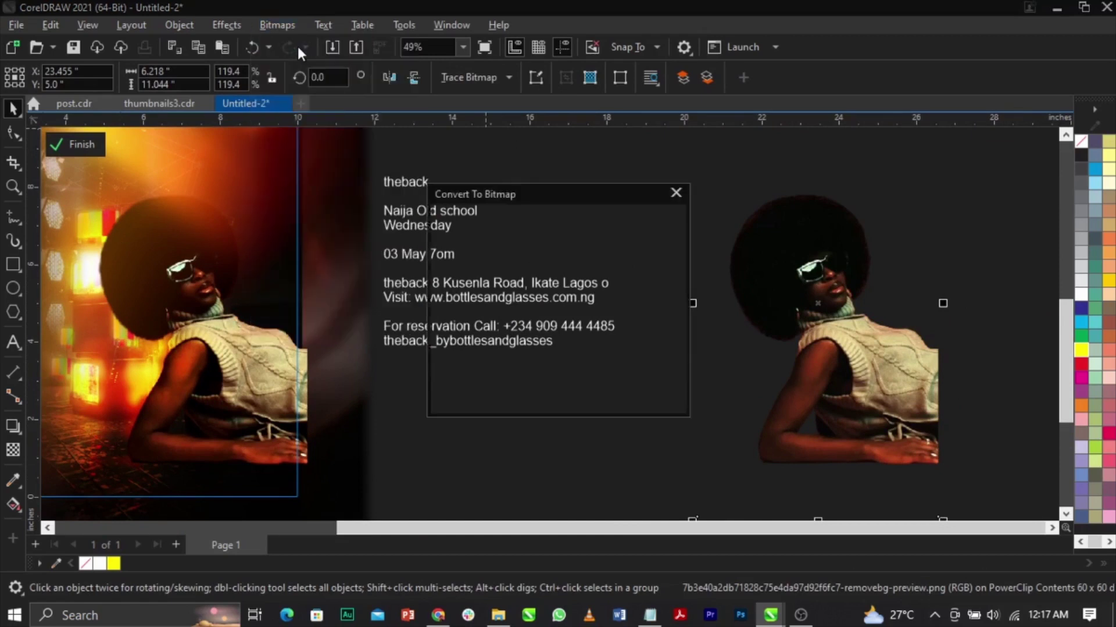
left_click(580, 397)
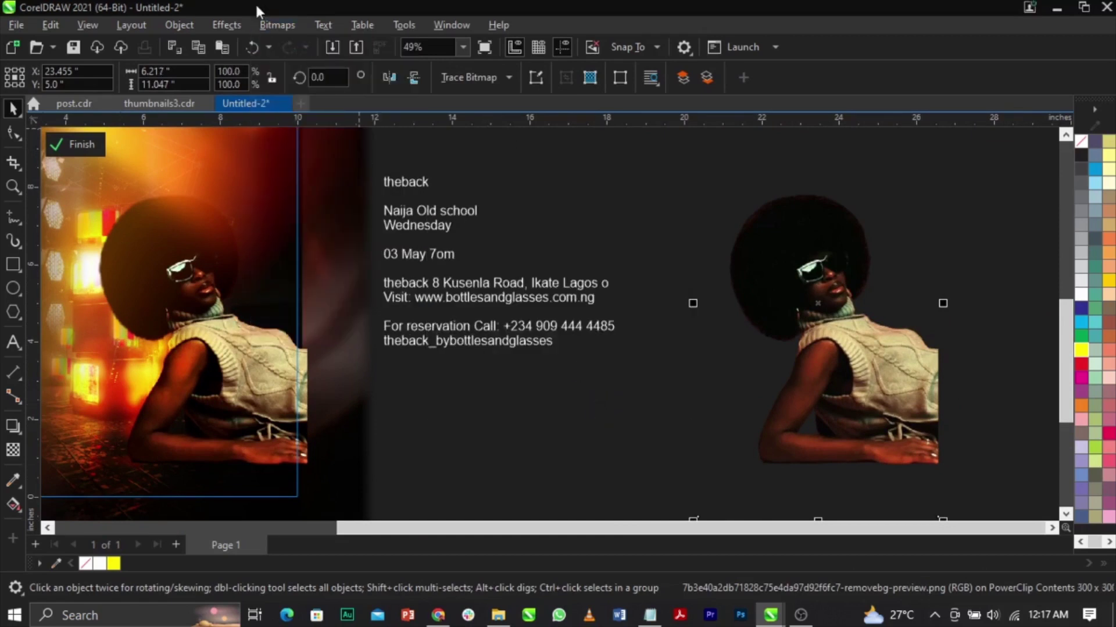
Change the cut-out to a Black and White (1-bit) Line Art image.
left_click(293, 30)
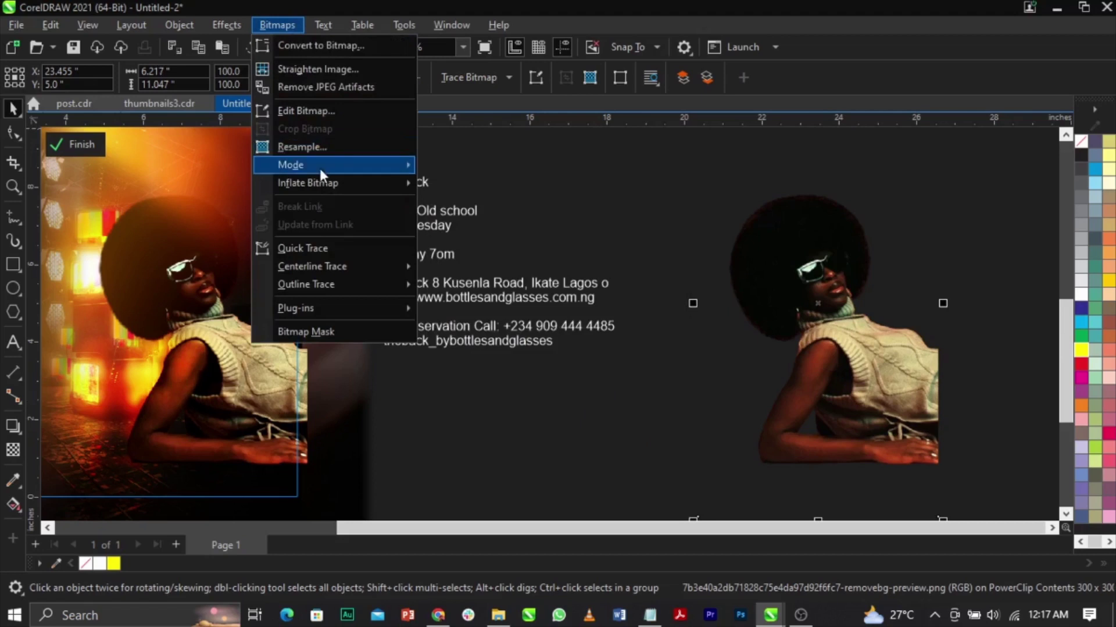
mouse_move(319, 165)
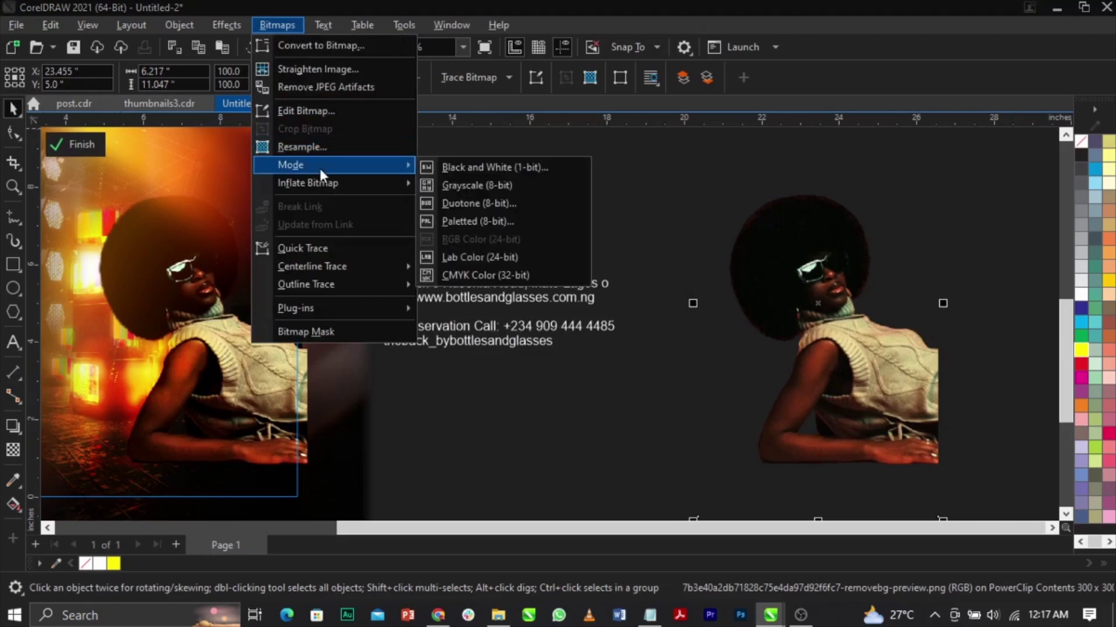
left_click(473, 170)
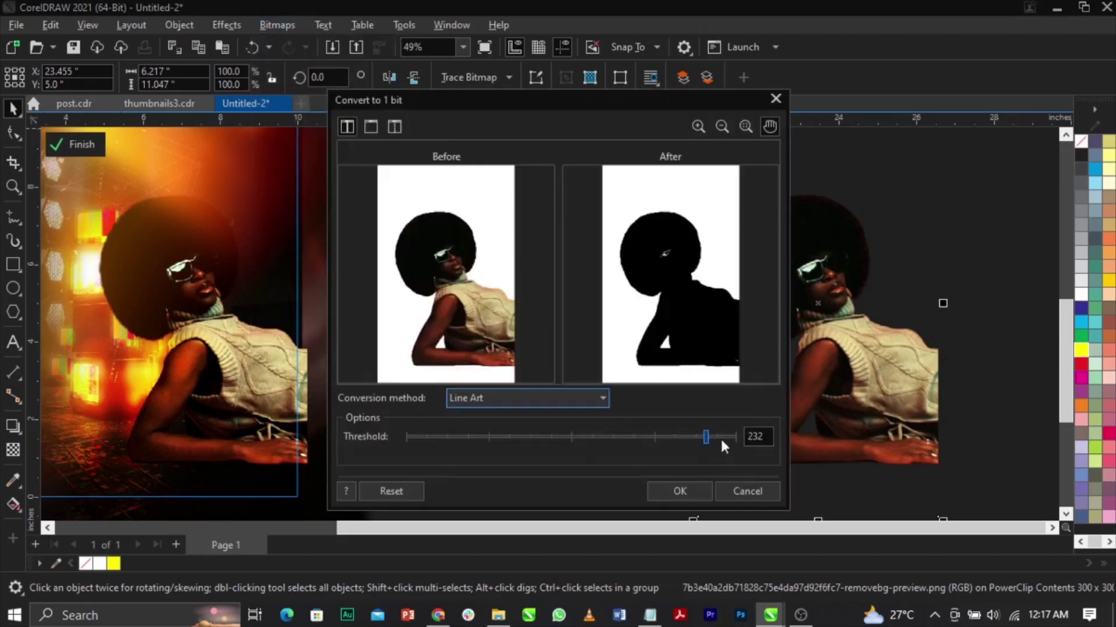
left_click(482, 406)
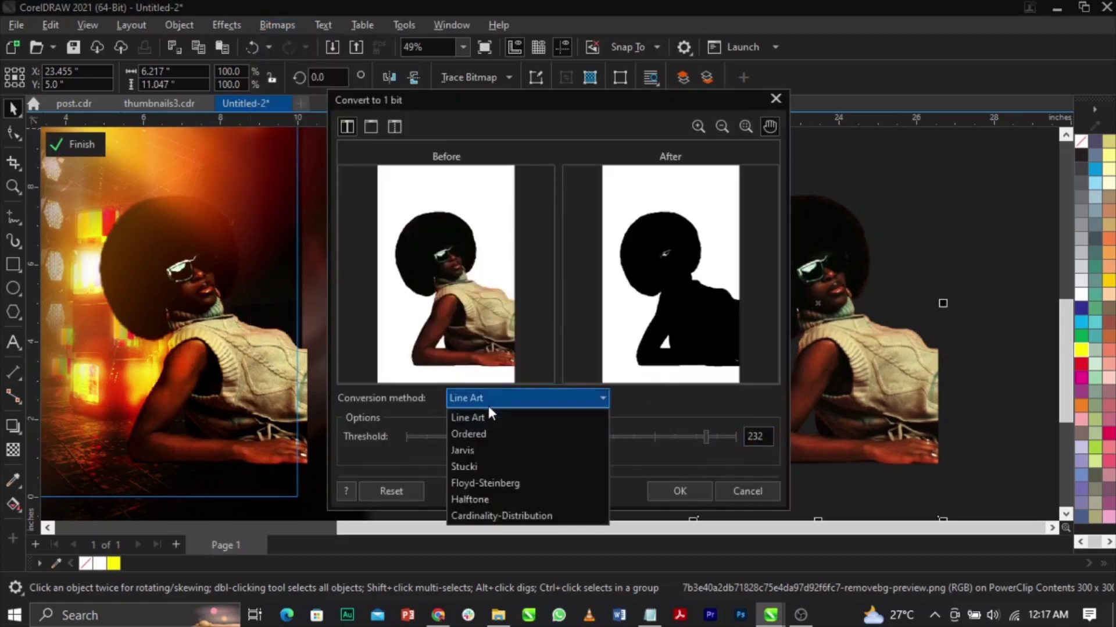
left_click(489, 414)
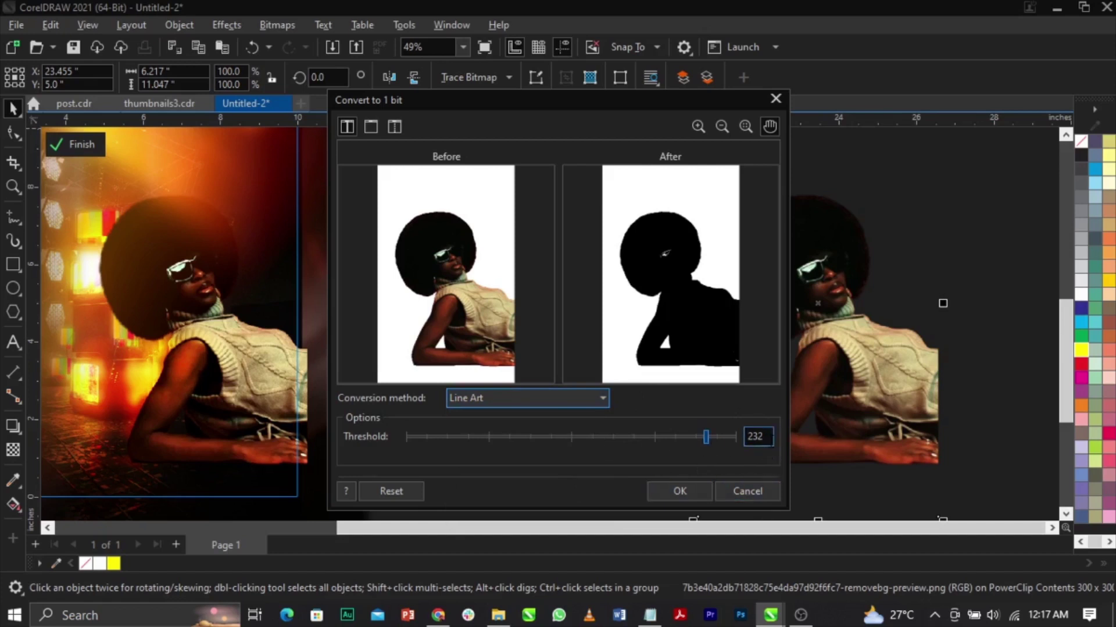
left_click(682, 490)
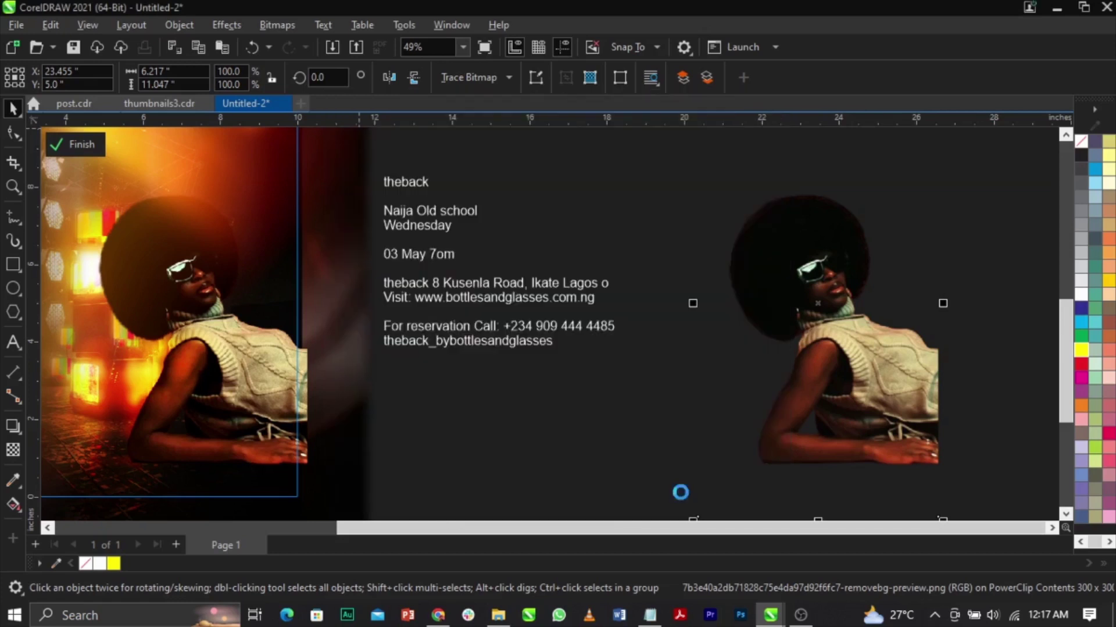
left_click(293, 24)
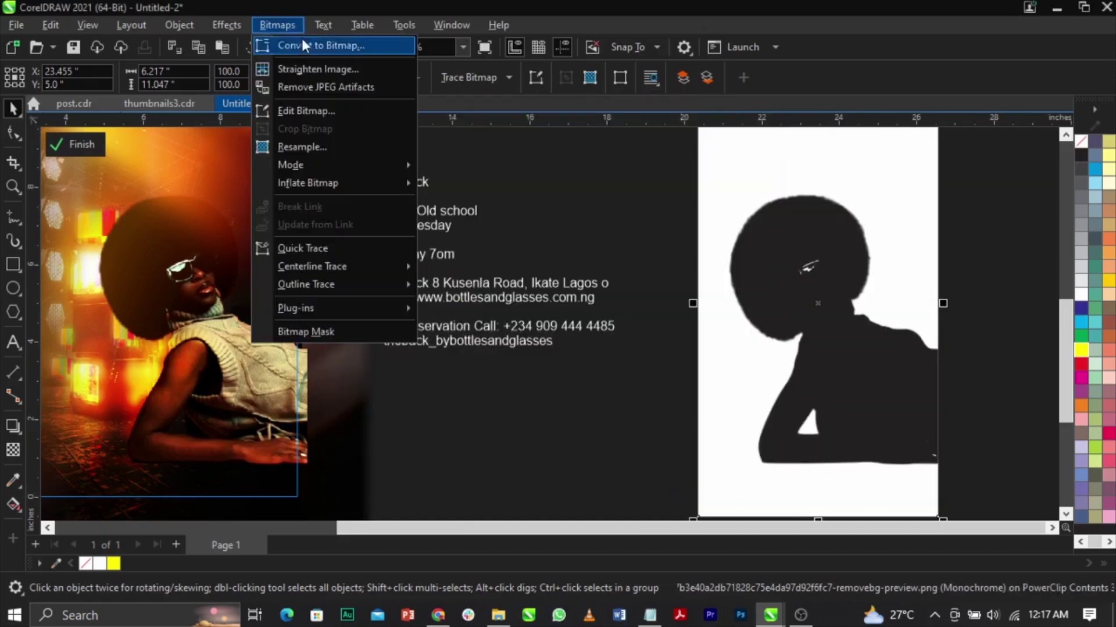
Convert the silhouette back to a bitmap and PowerTRACE it as Line Art outlines.
left_click(302, 42)
left_click(569, 399)
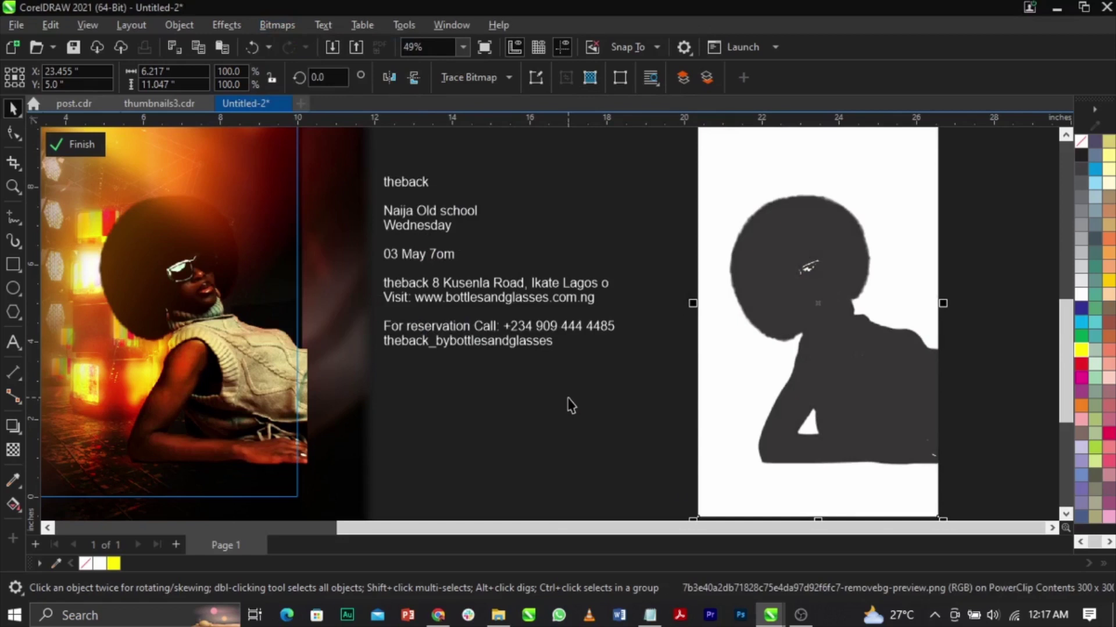
left_click(475, 75)
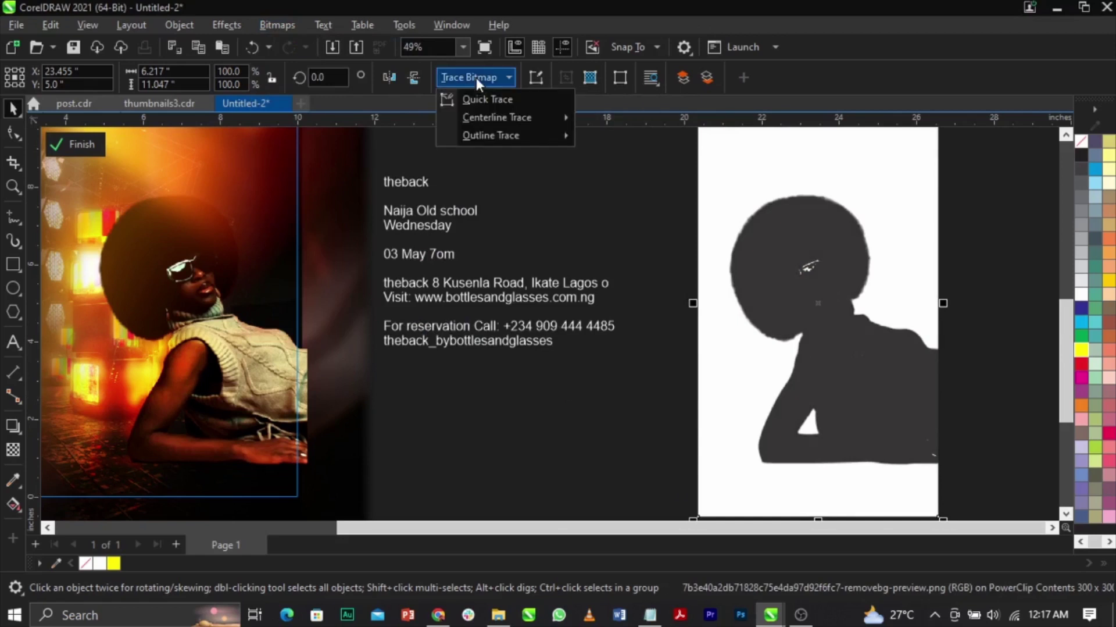
mouse_move(486, 135)
left_click(625, 138)
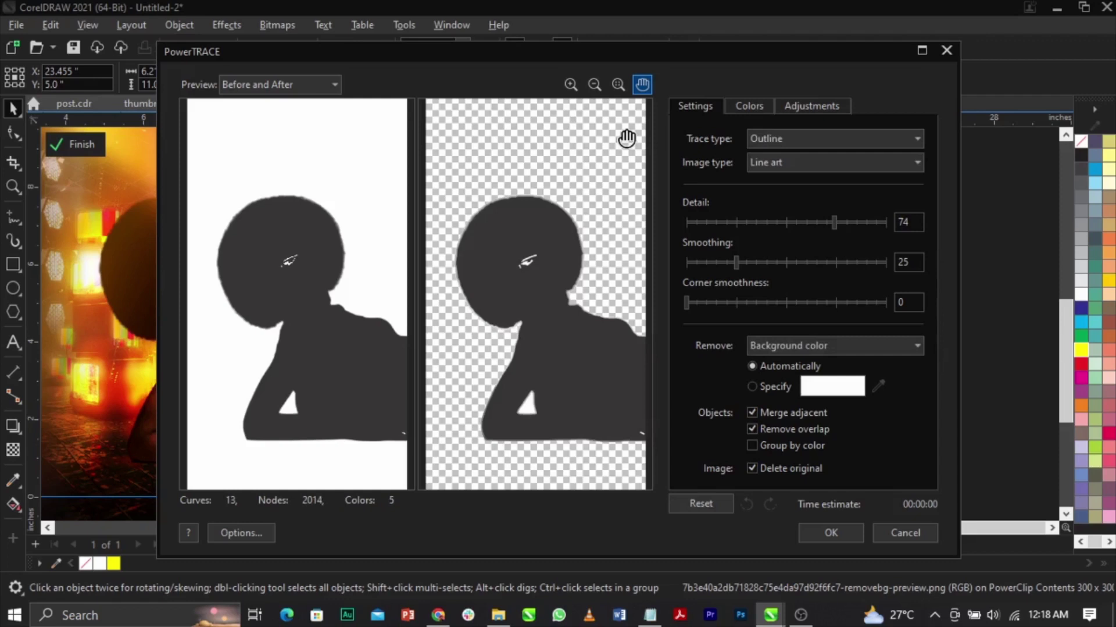
left_click(813, 540)
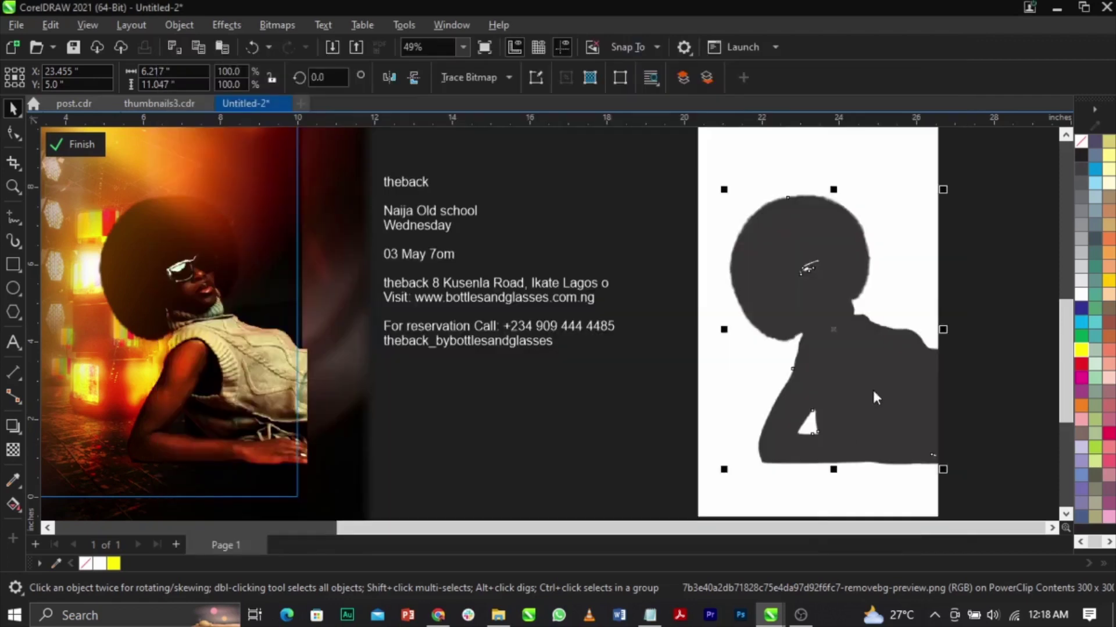
left_click(1009, 333)
left_click(881, 368)
scroll(797, 350, "down", 2)
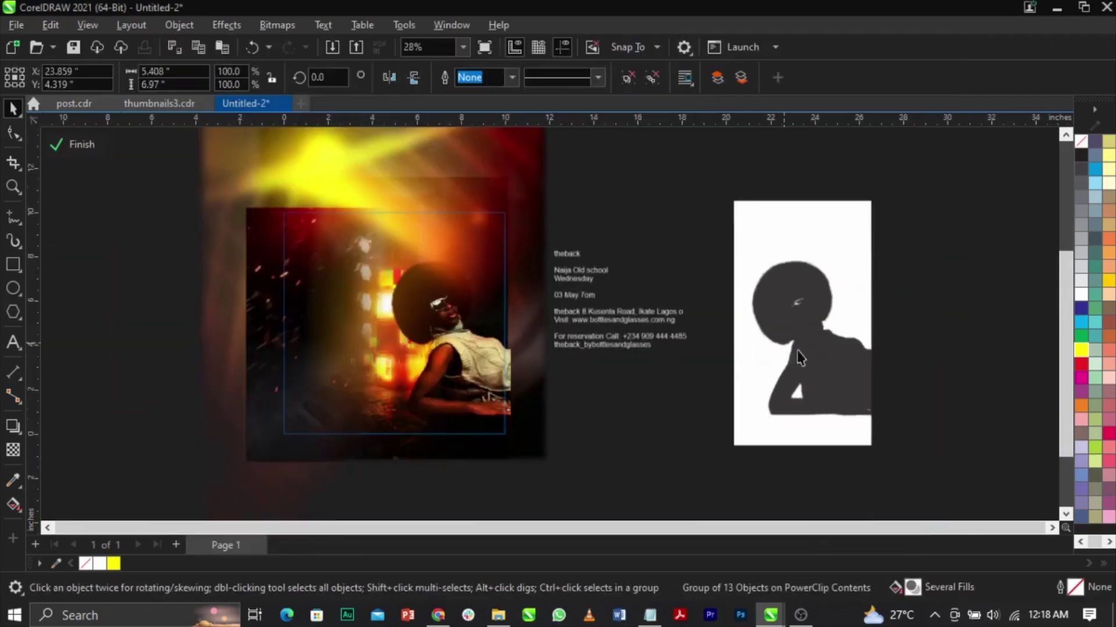
Delete the source bitmap, ungroup the trace and delete the white triangle piece.
mouse_move(835, 357)
left_mouse_down()
mouse_move(1013, 357)
mouse_move(837, 378)
left_mouse_up()
left_click(848, 358)
key("Delete")
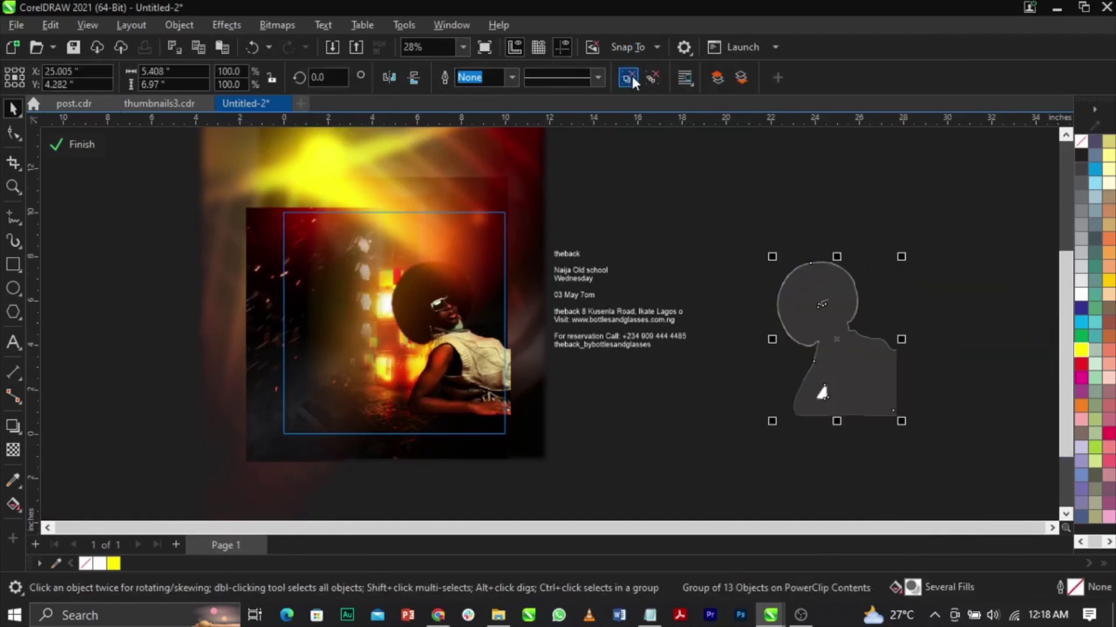
left_click(632, 75)
left_click(864, 410)
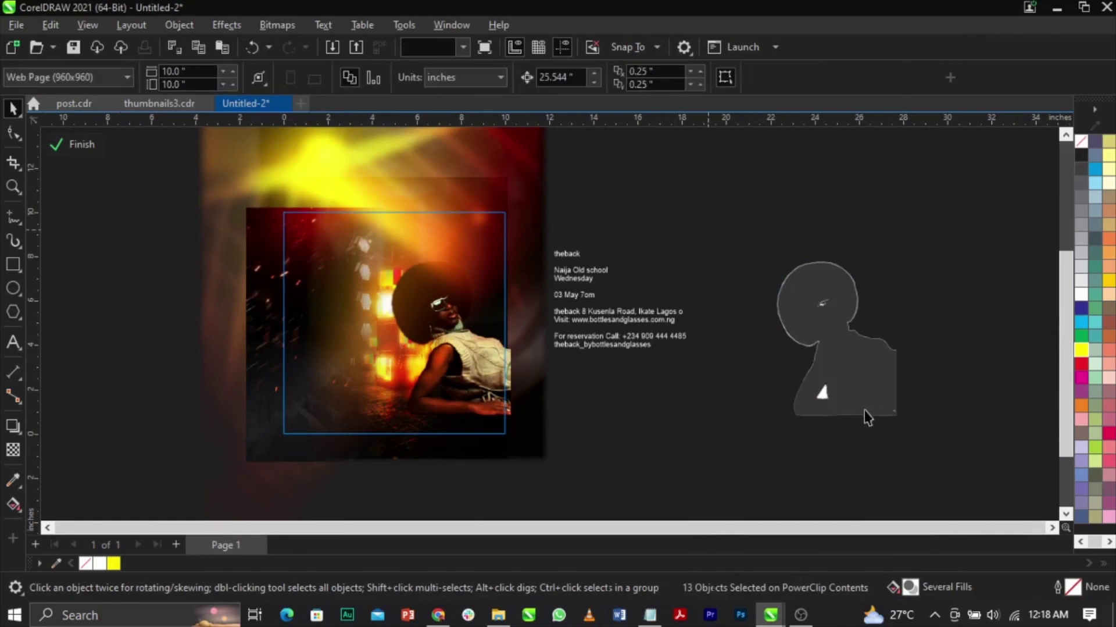
scroll(864, 410, "up", 2)
left_click(769, 385)
key("Delete")
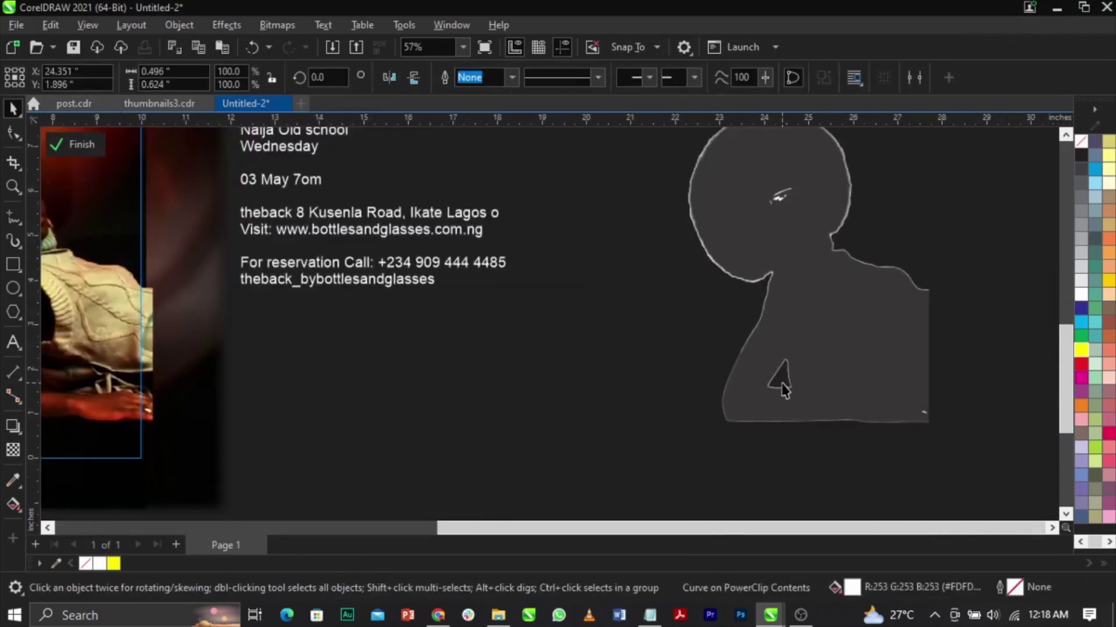
Remove the eye hole nodes from the silhouette curve.
left_click(13, 133)
left_click(794, 299)
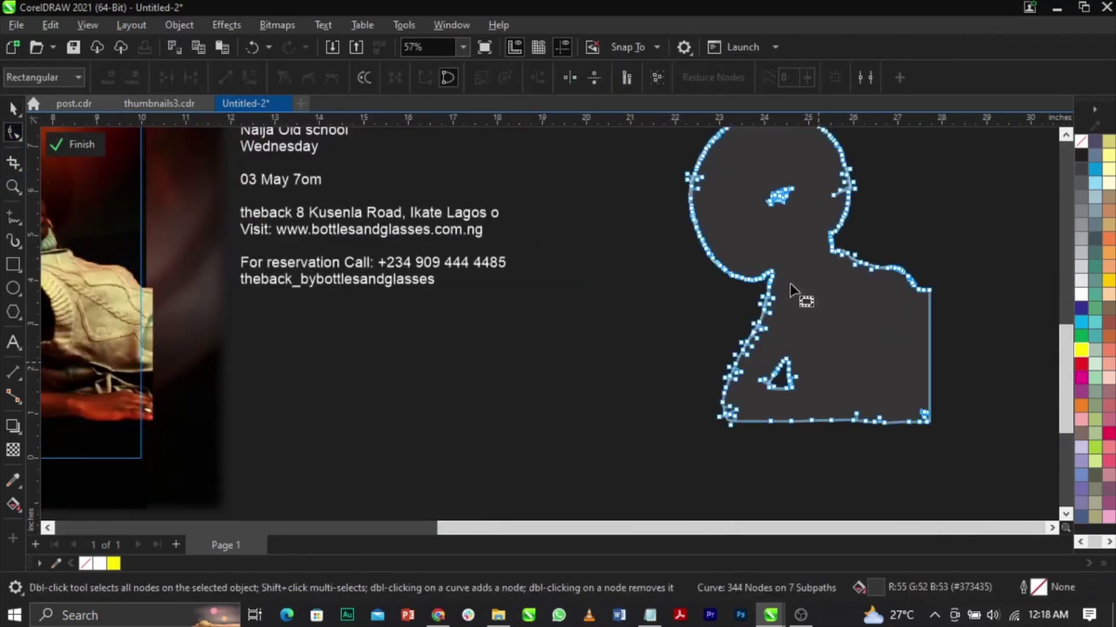
left_click_drag(759, 155, 821, 212)
key("Delete")
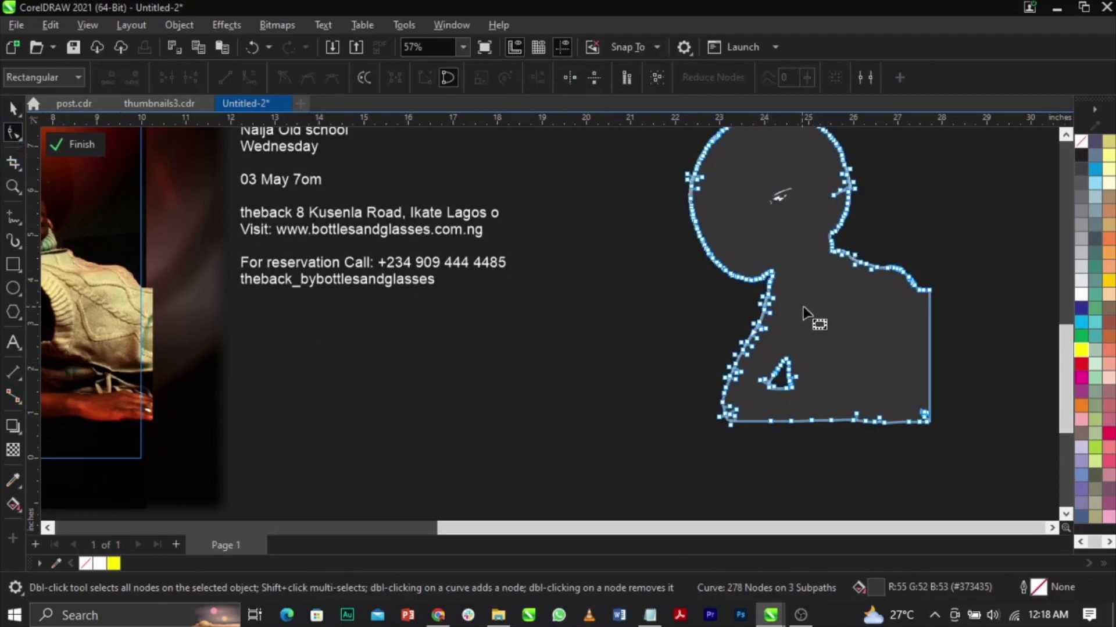
key("space")
Separate the dark grey silhouette from the leftover outline pieces.
left_click(803, 240)
left_click_drag(802, 241, 719, 269)
left_click_drag(708, 319, 516, 329)
left_click(762, 315)
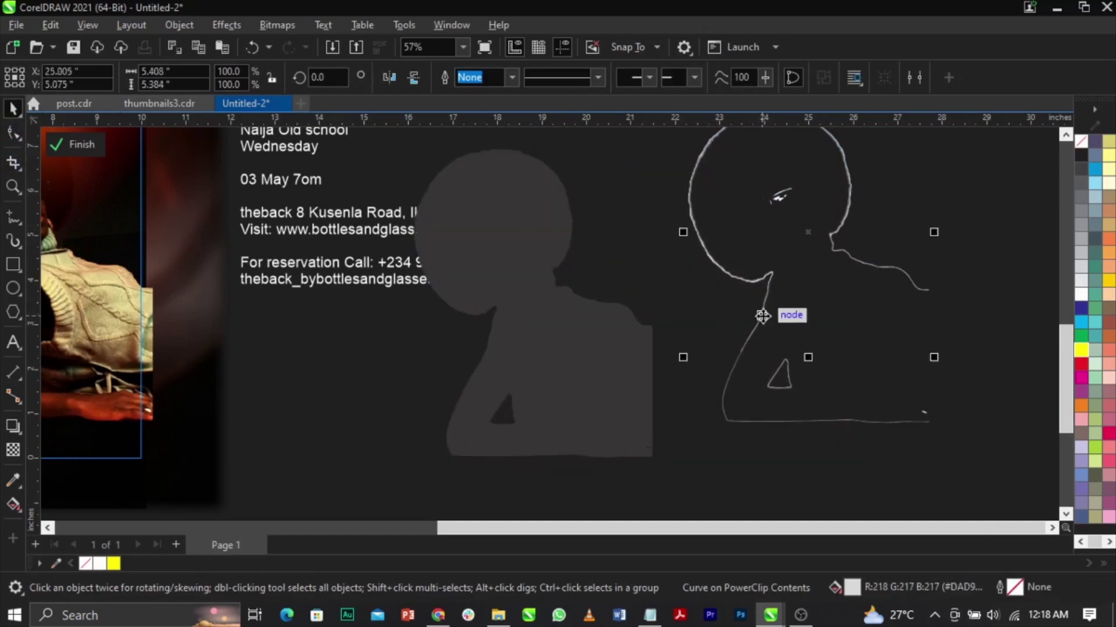
key("Escape")
scroll(762, 315, "down", 2)
left_click_drag(707, 456, 925, 166)
scroll(705, 286, "up", 3)
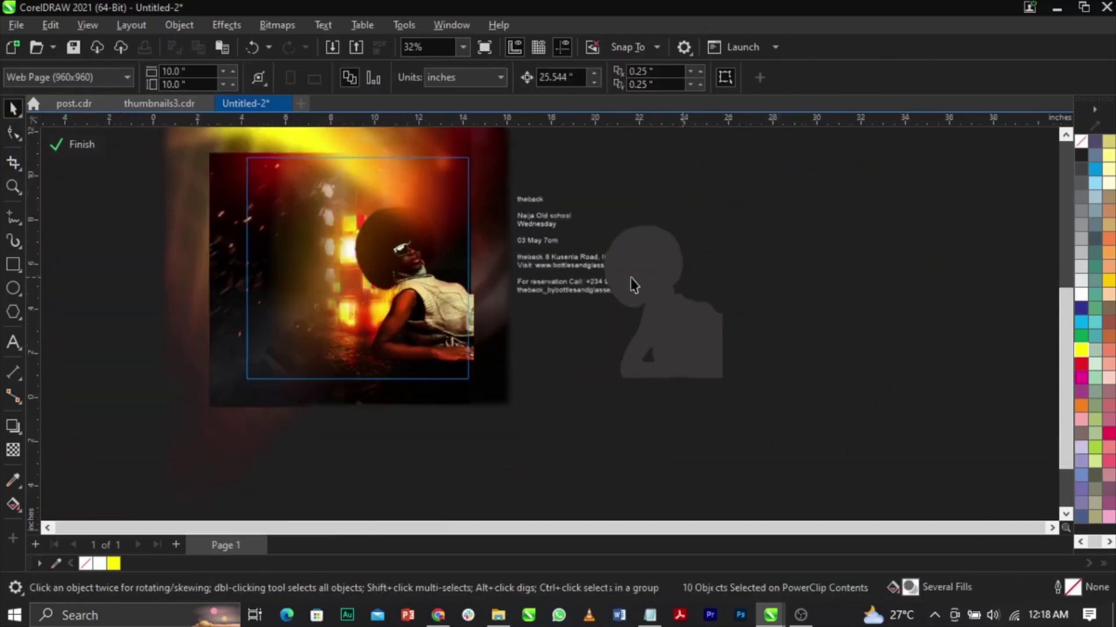
Duplicate the silhouette and place the copy over the woman in the photo.
left_click_drag(1008, 343, 787, 366)
key("ctrl+c")
key("ctrl+v")
scroll(787, 366, "down", 2)
left_click_drag(885, 386, 965, 391)
scroll(511, 348, "up", 2)
left_click(932, 401)
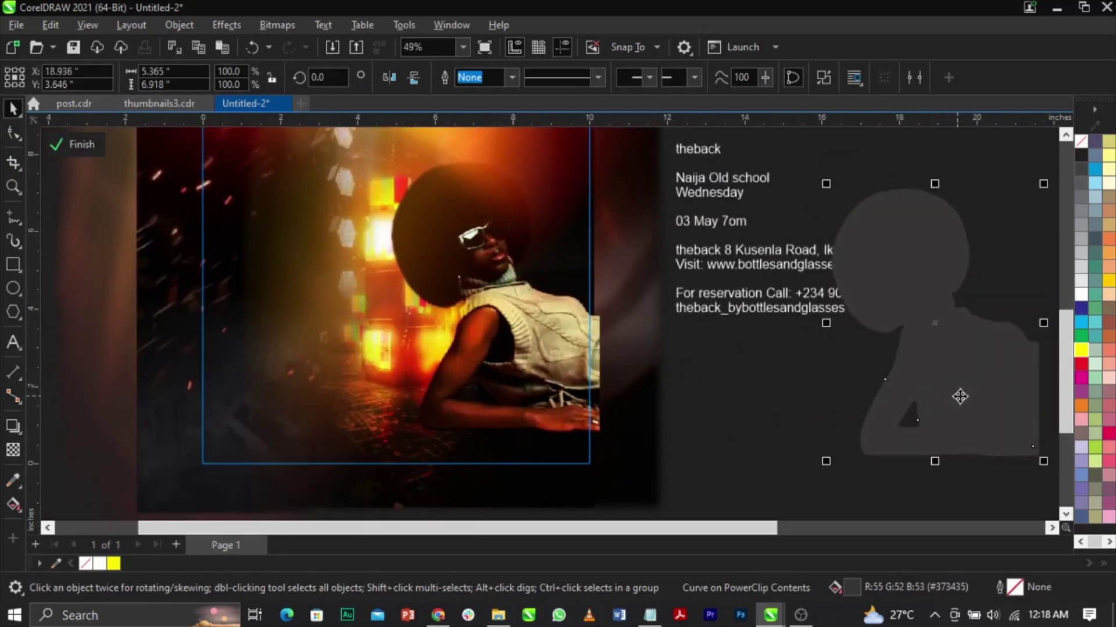
left_click_drag(975, 398, 533, 368)
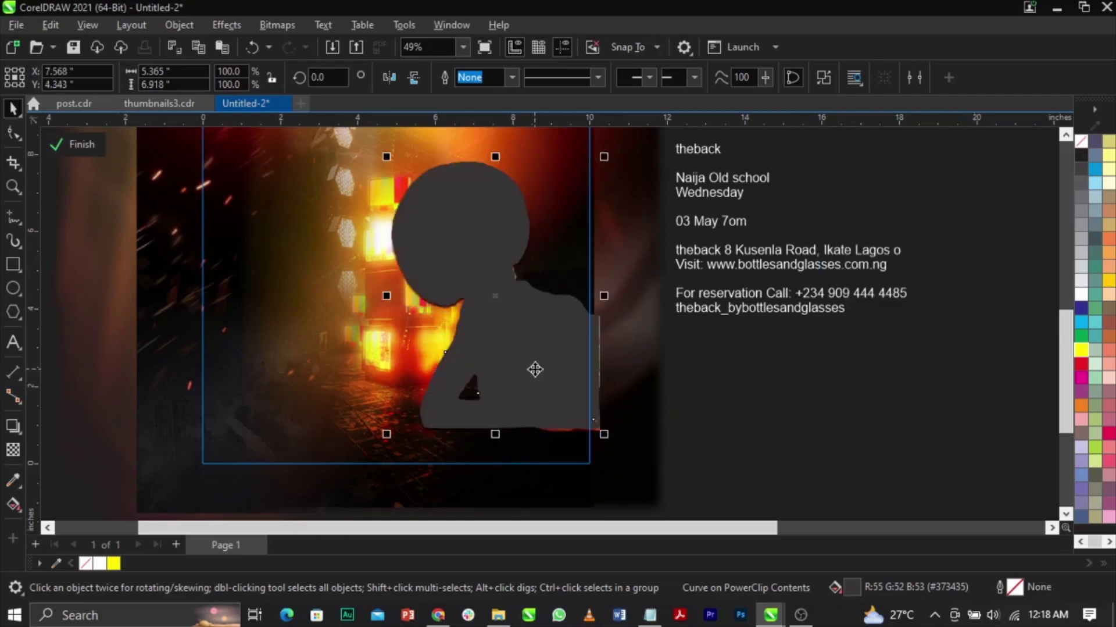
Fill the silhouette copy yellow and align it over the woman.
scroll(430, 343, "up", 3)
left_click_drag(604, 306, 601, 307)
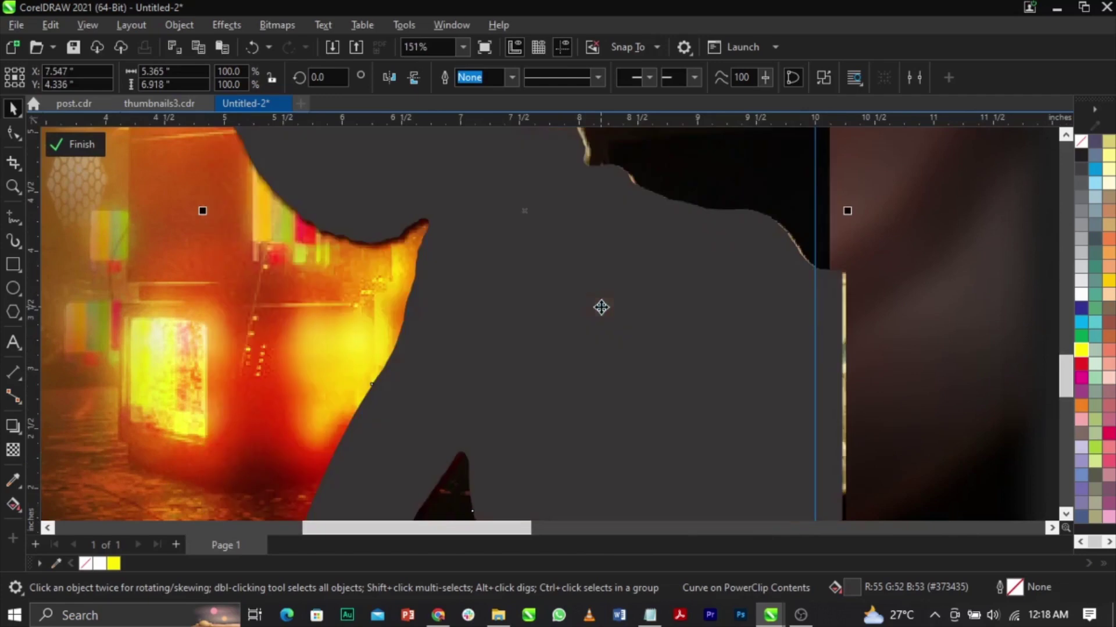
left_click(1082, 349)
scroll(678, 314, "down", 4)
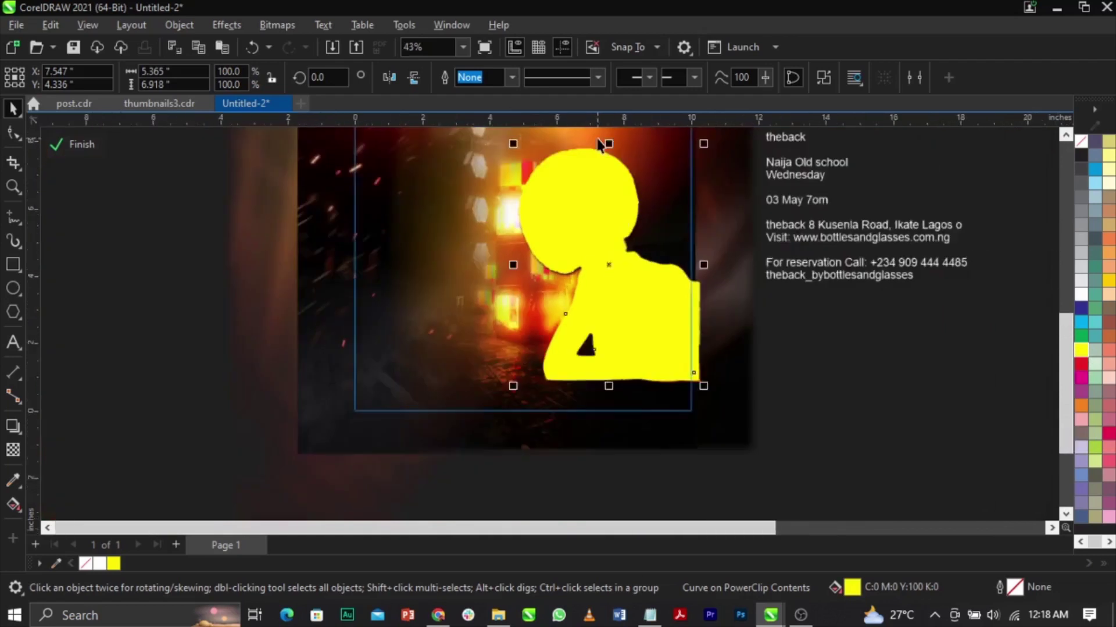
scroll(602, 146, "up", 5)
left_click_drag(580, 232, 582, 233)
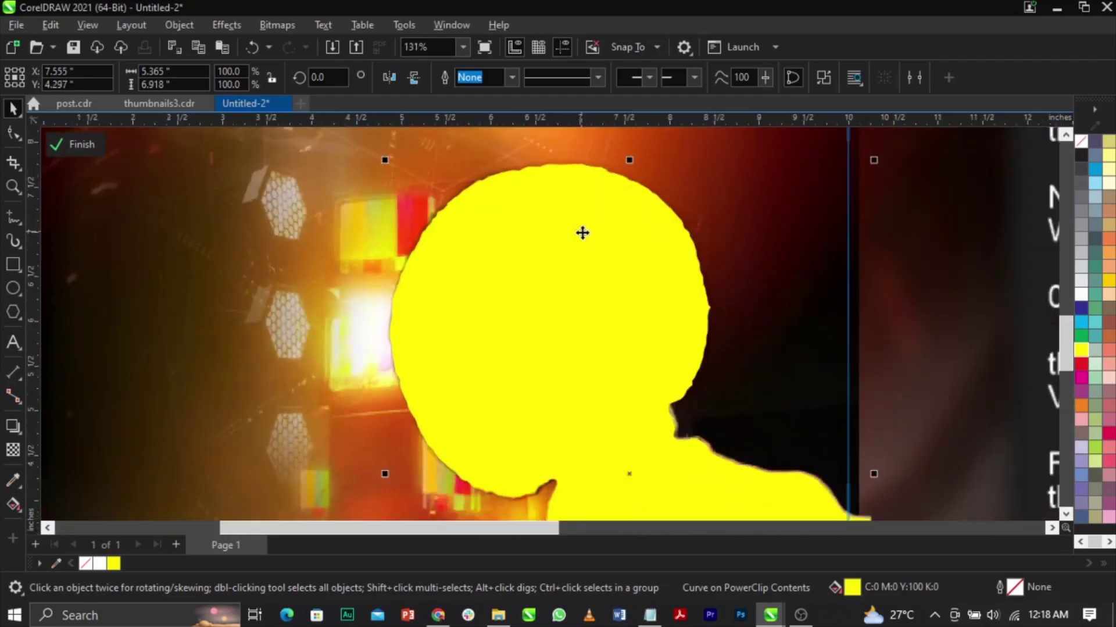
scroll(582, 232, "down", 3)
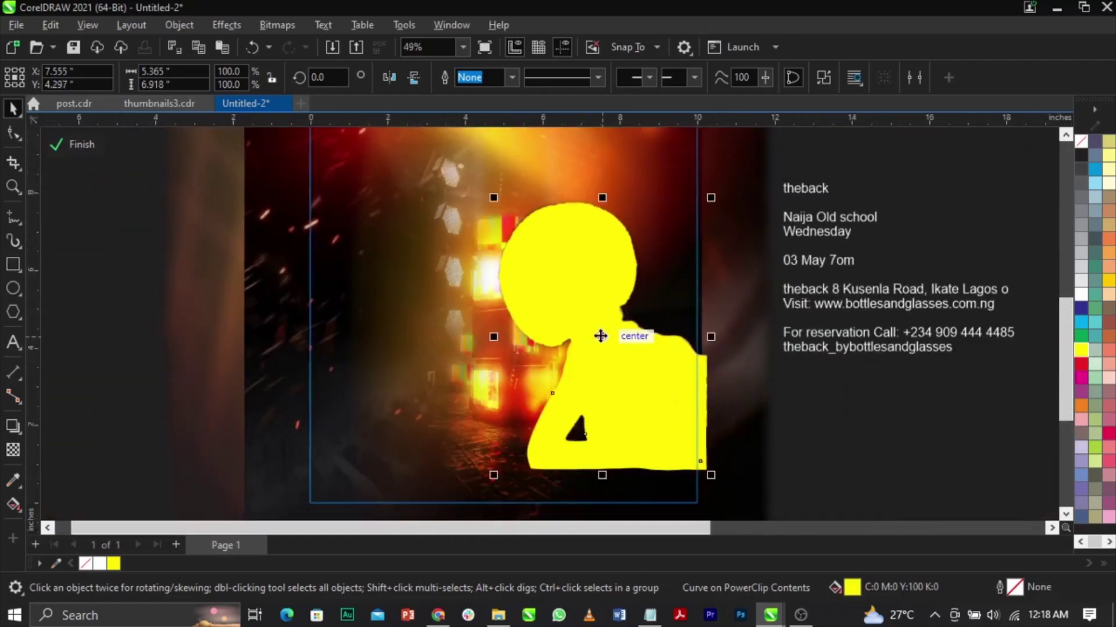
Send the yellow silhouette behind the woman's photo so a thin rim shows.
key("ctrl+Page_Down")
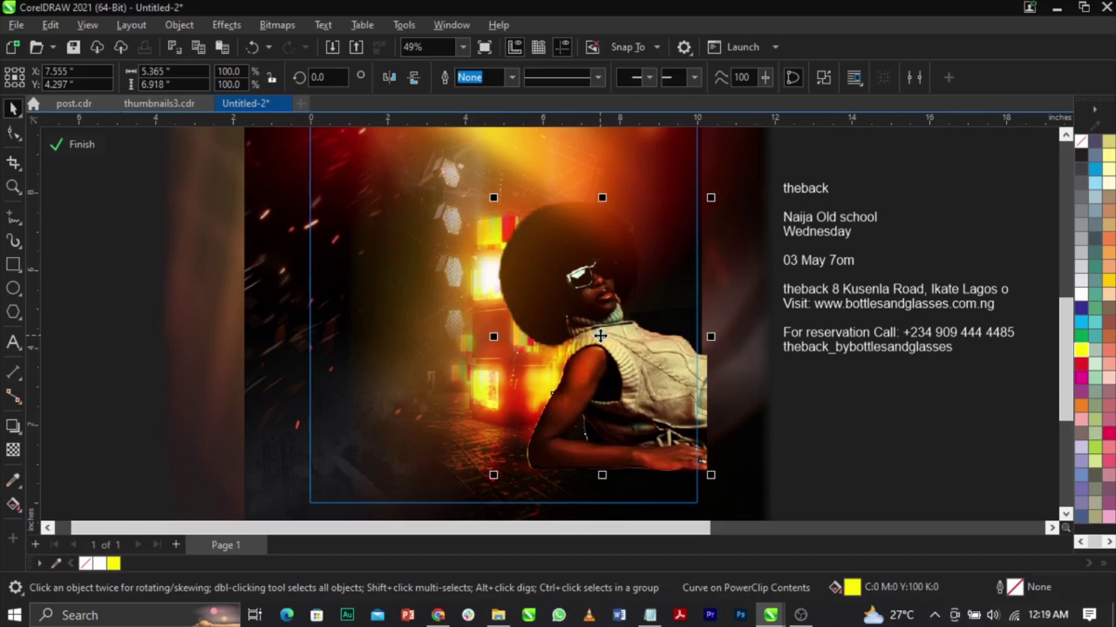
scroll(599, 336, "up", 5)
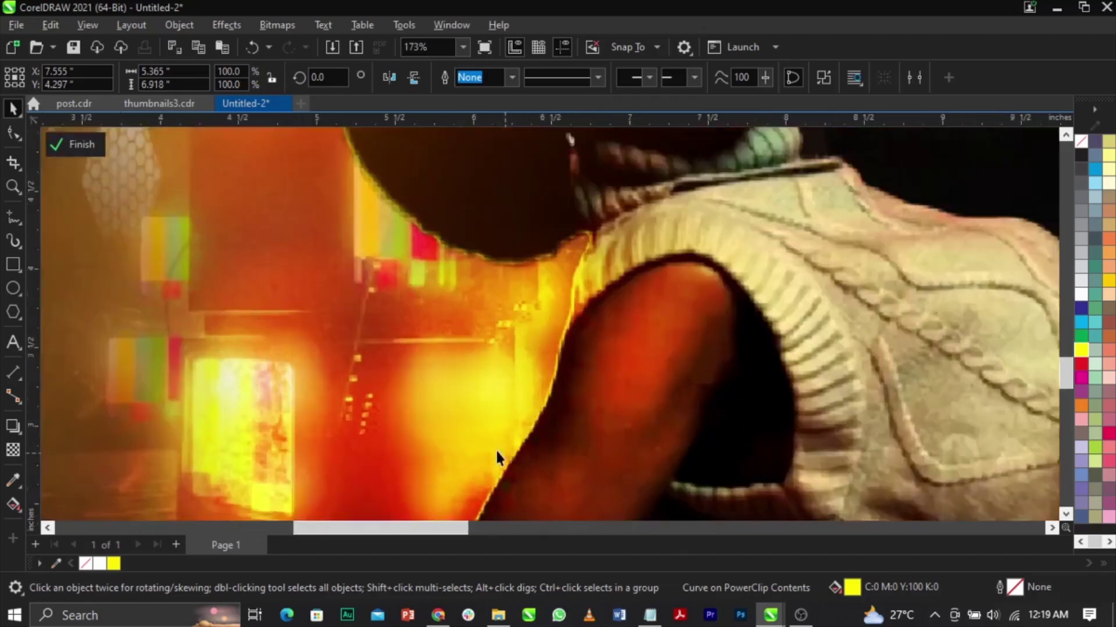
scroll(561, 373, "down", 5)
scroll(573, 299, "up", 3)
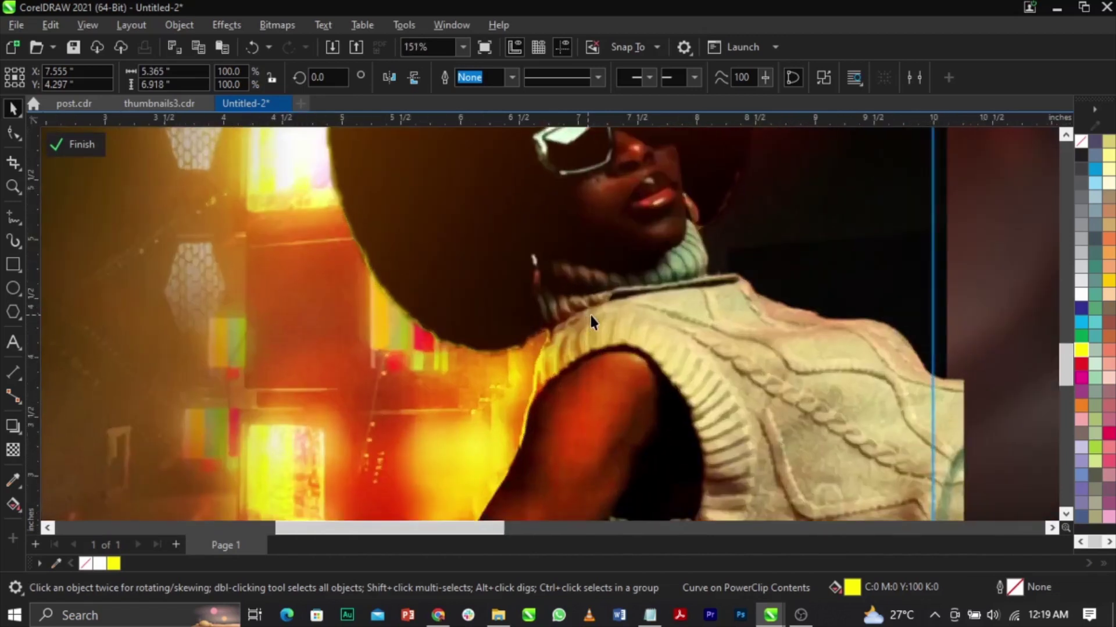
scroll(644, 321, "up", 3)
scroll(637, 323, "down", 2)
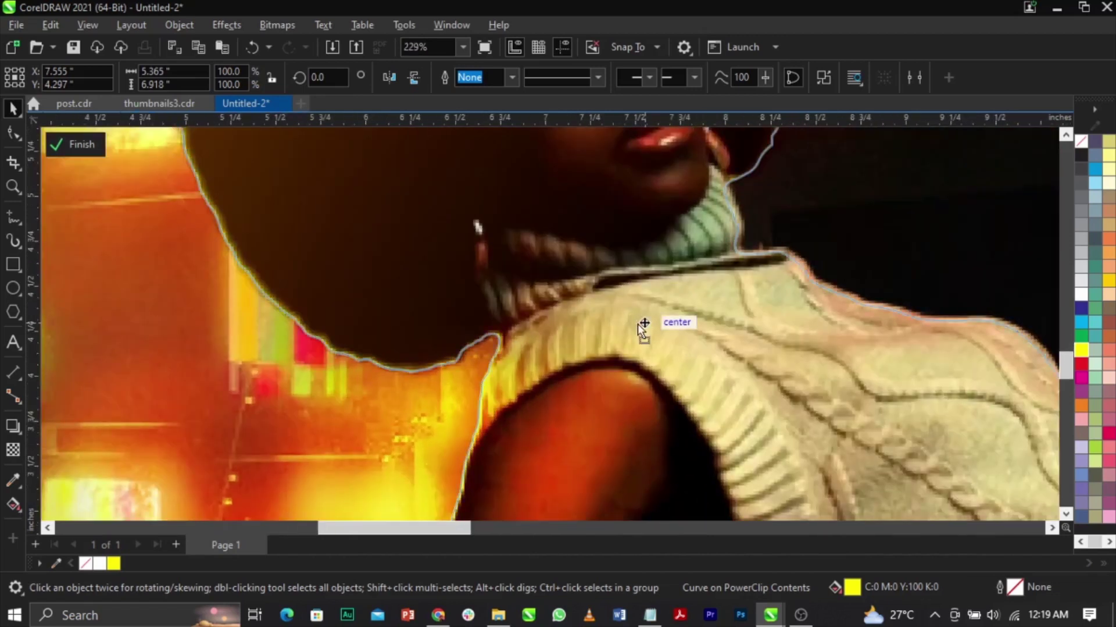
scroll(621, 282, "down", 2)
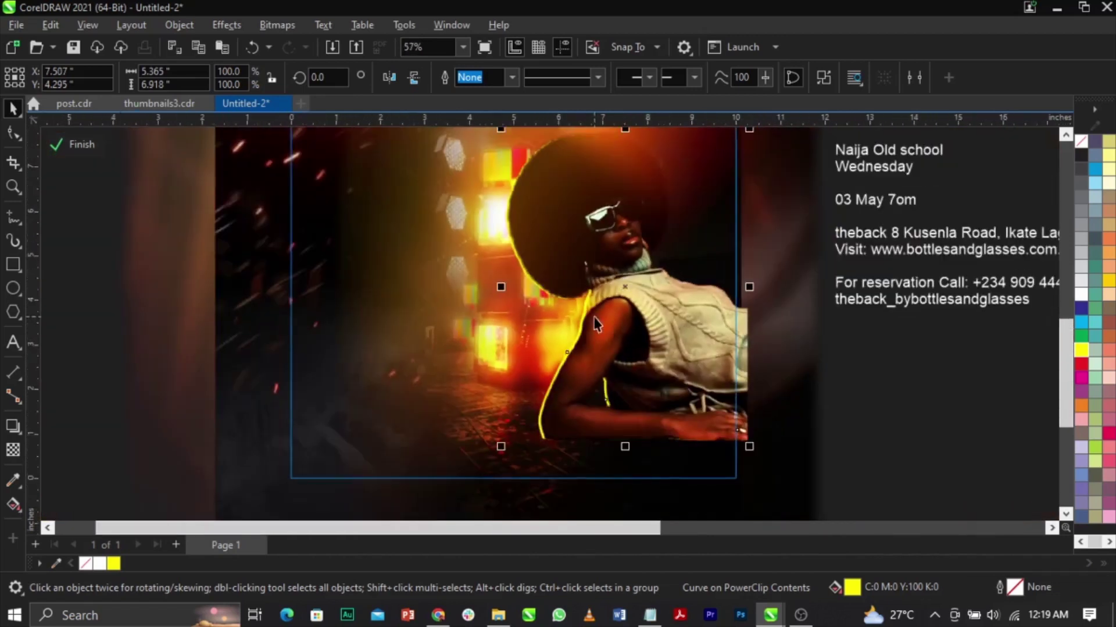
scroll(566, 318, "up", 2)
Apply a Gaussian Blur with a 21.0-pixel radius to the yellow silhouette.
left_click(239, 27)
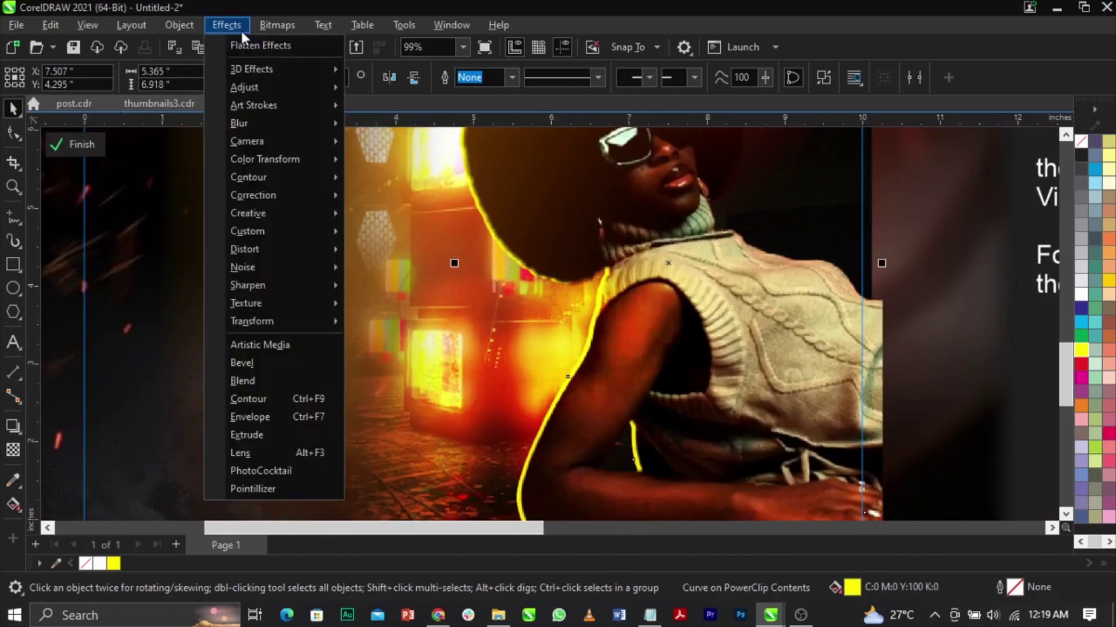
mouse_move(335, 129)
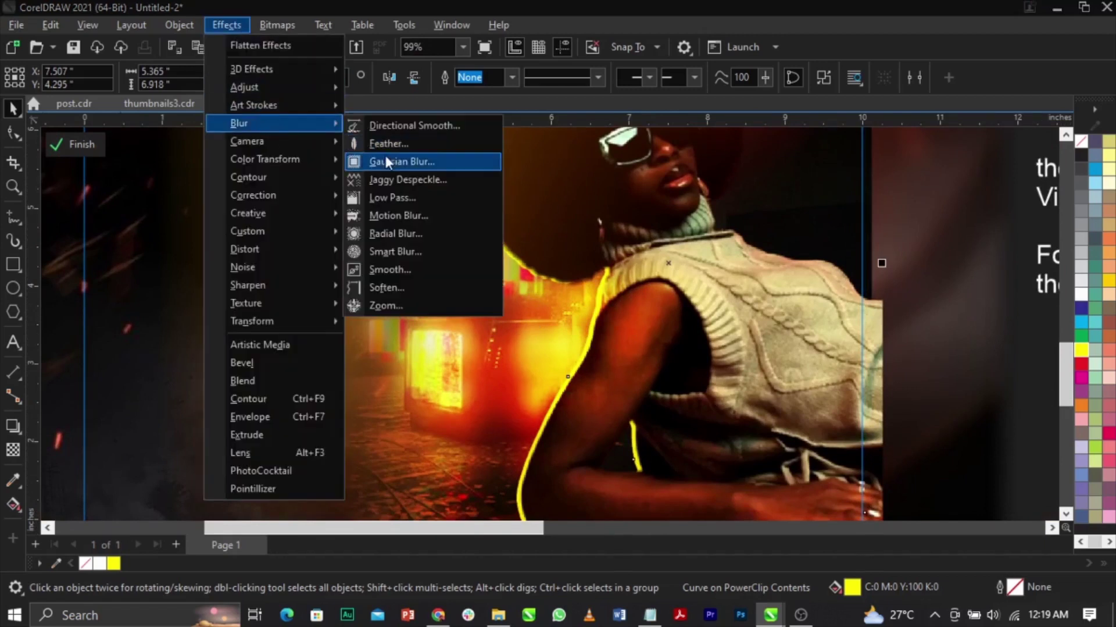
left_click(401, 161)
left_click_drag(536, 239, 255, 157)
left_click_drag(231, 201, 257, 203)
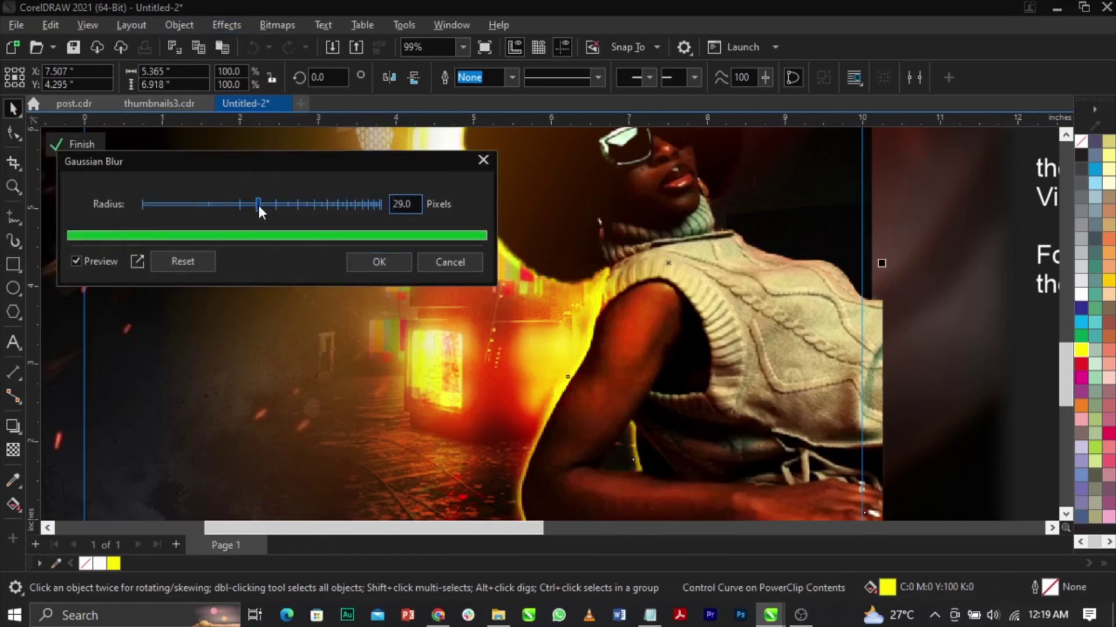
left_click_drag(259, 204, 246, 203)
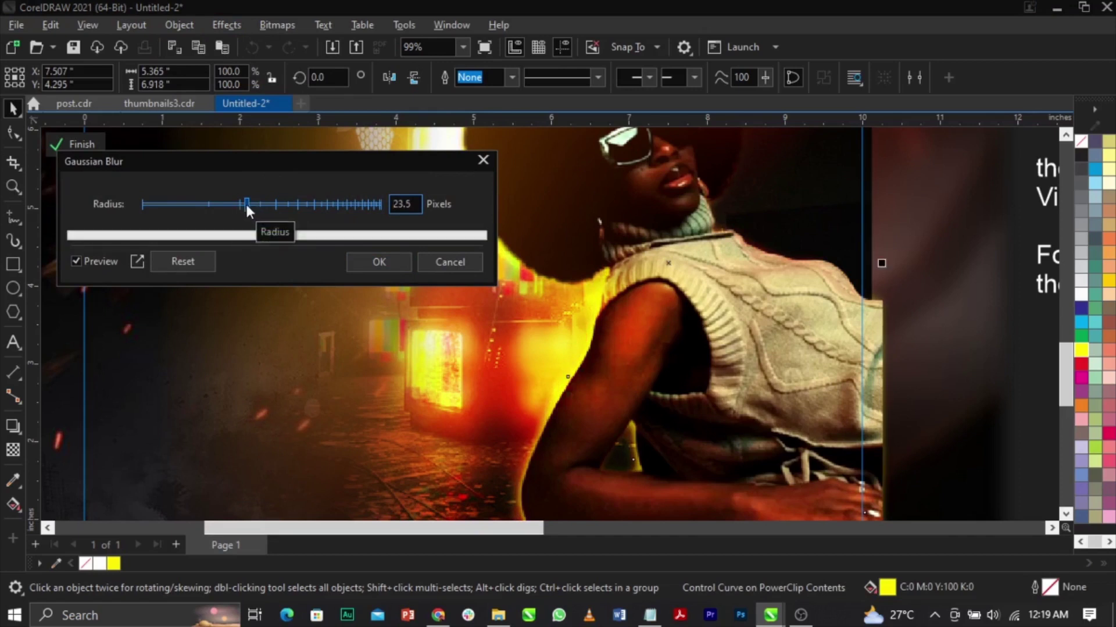
left_click_drag(247, 204, 242, 203)
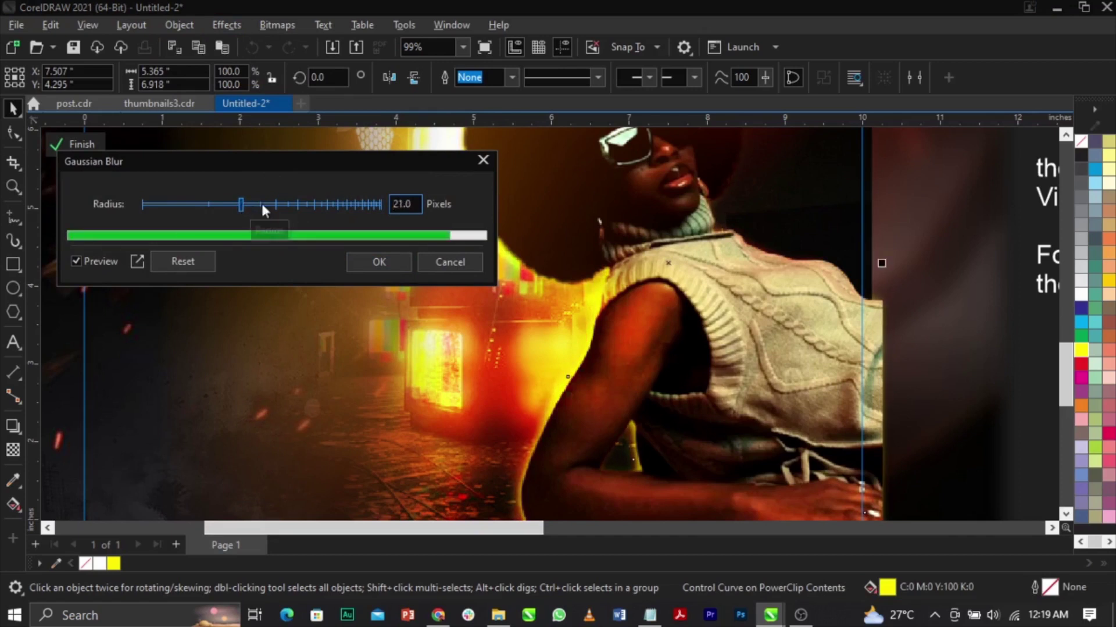
left_click(393, 264)
Nudge the blurred silhouette slightly right so the rim traces her shoulder and arm.
scroll(407, 264, "down", 1)
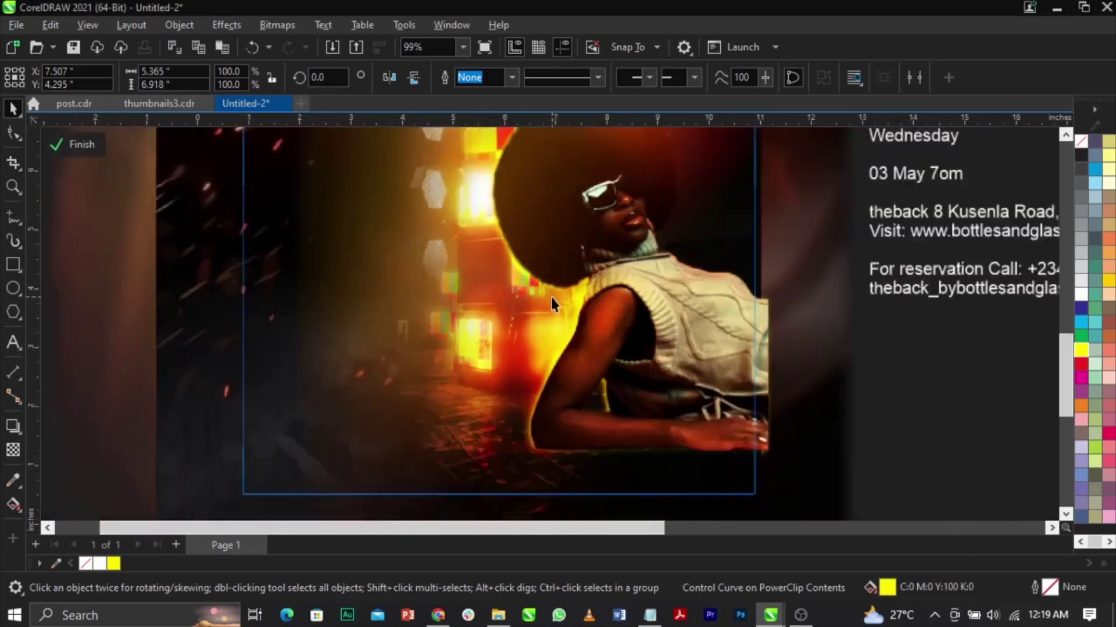
scroll(552, 299, "down", 2)
scroll(560, 209, "up", 2)
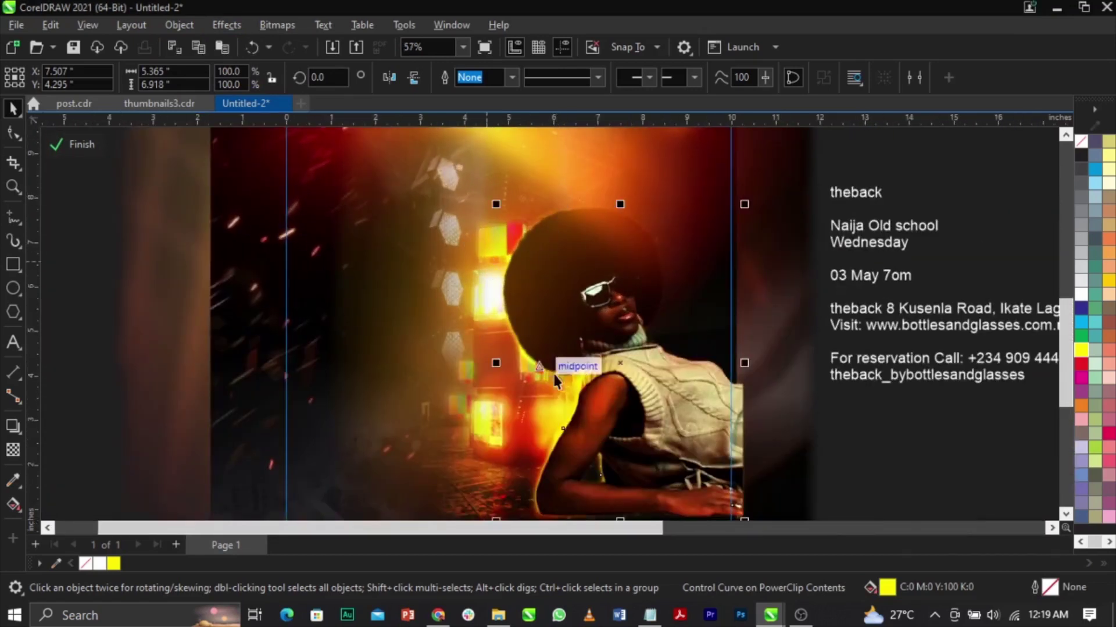
scroll(465, 312, "up", 1)
scroll(526, 355, "down", 1)
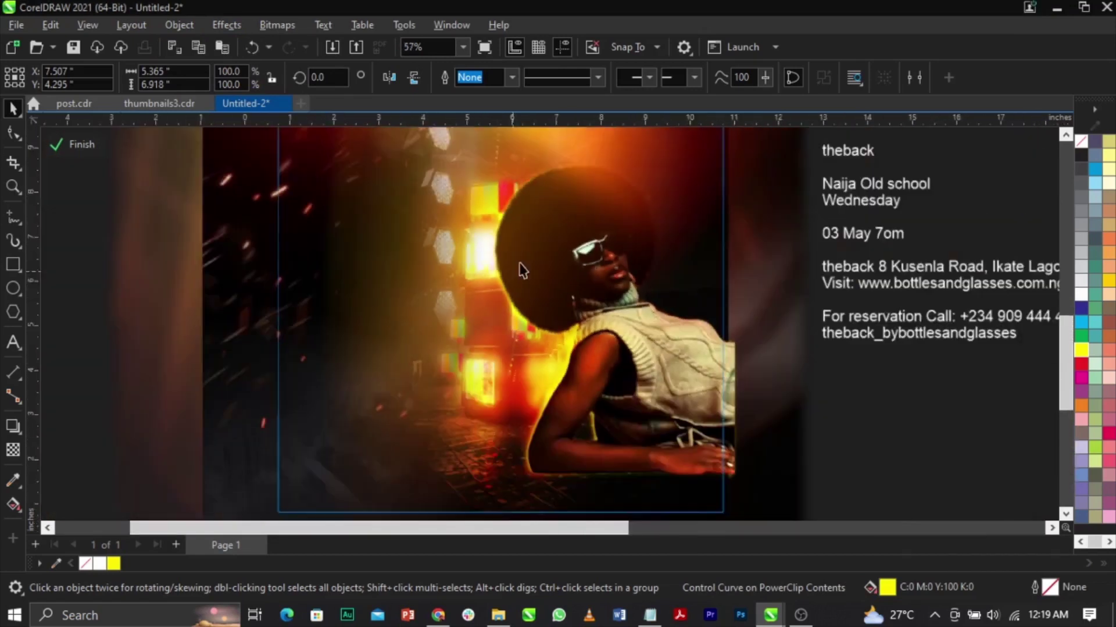
scroll(567, 420, "up", 2)
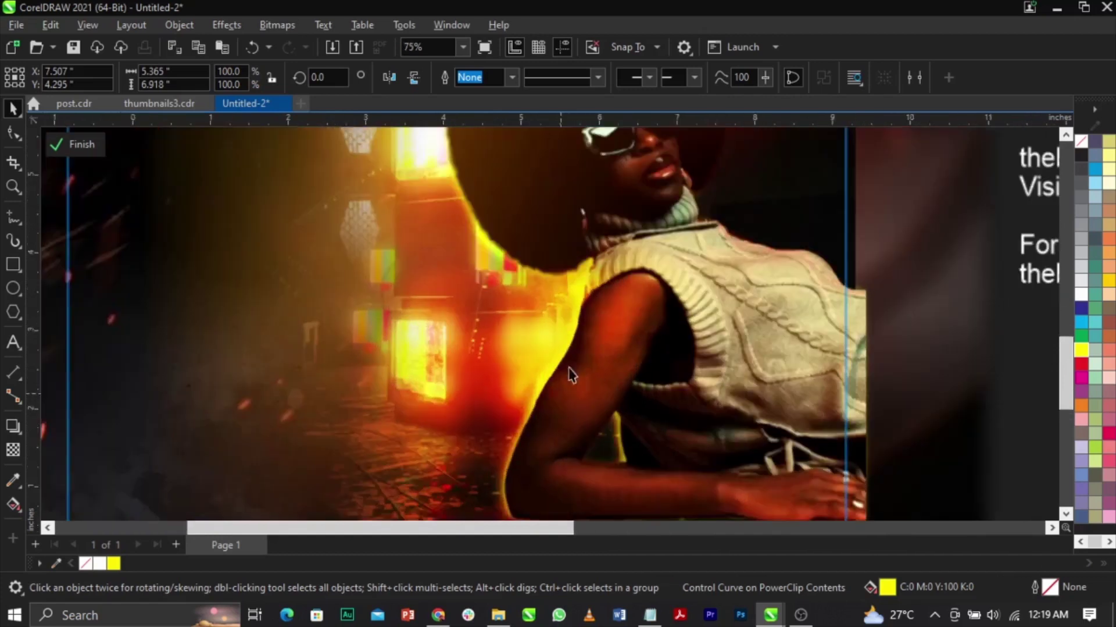
scroll(587, 280, "up", 1)
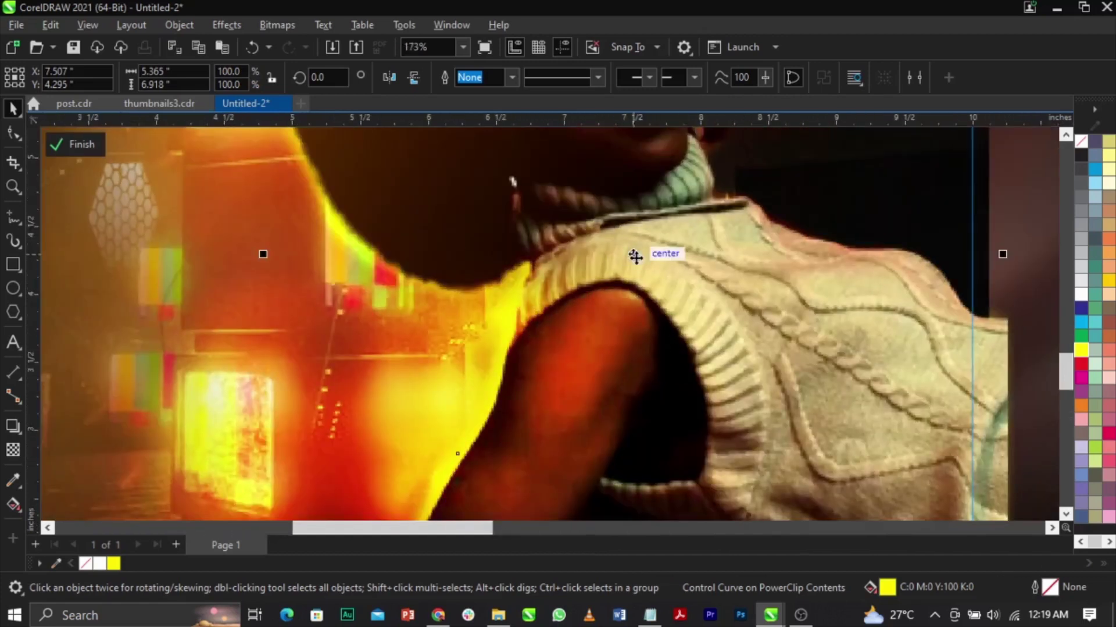
left_click_drag(636, 254, 636, 253)
scroll(636, 254, "up", 2)
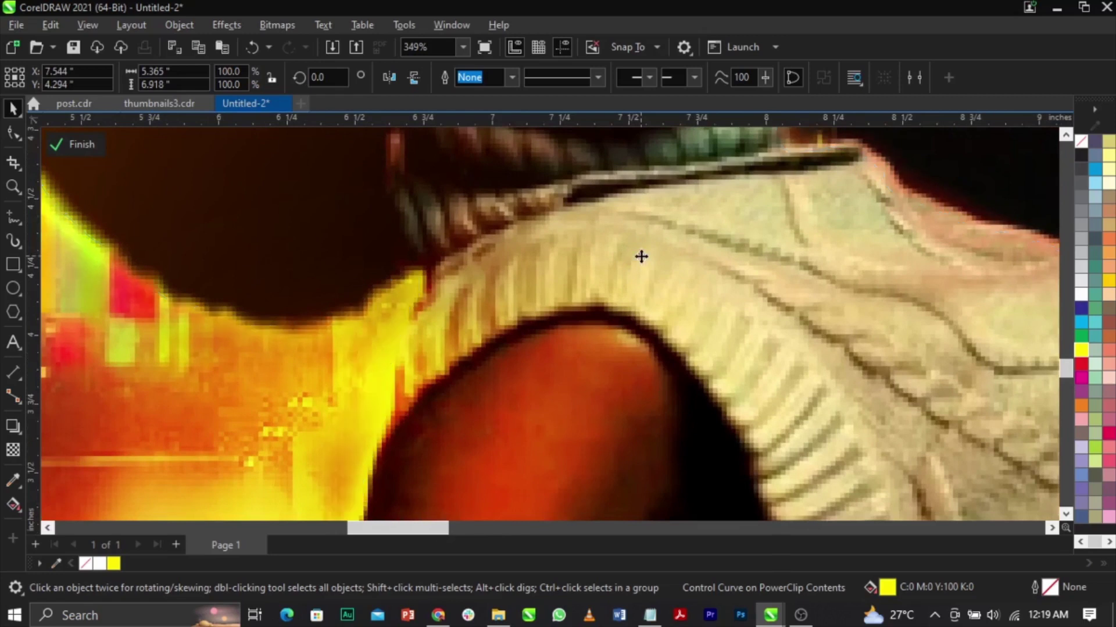
scroll(641, 256, "down", 6)
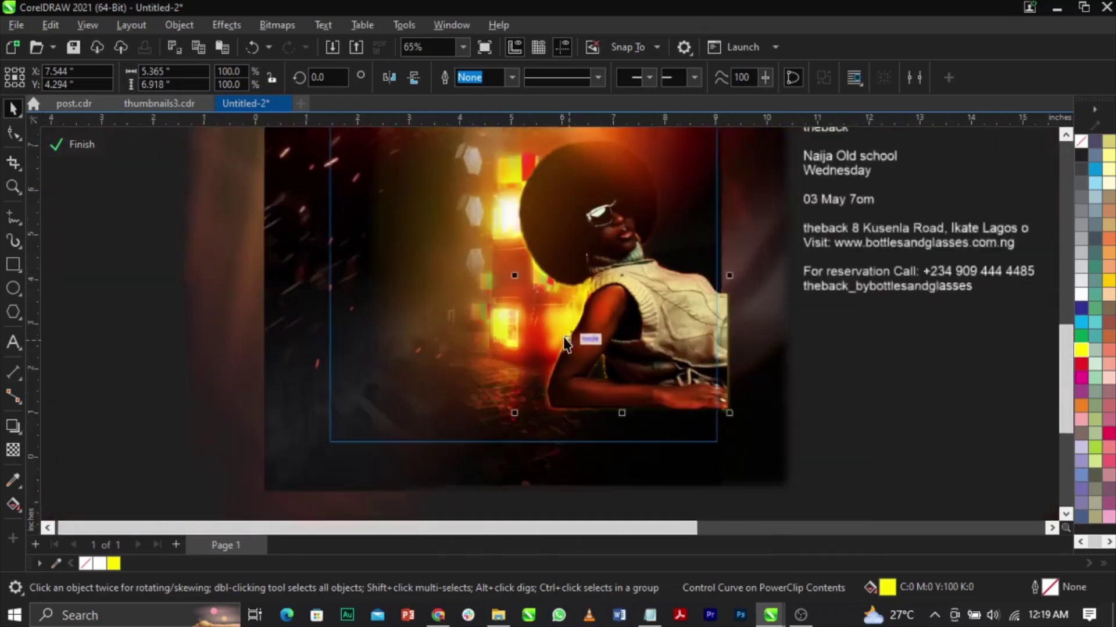
scroll(573, 232, "up", 1)
Scale the small light bitmap to about 124% behind the woman's afro and finish PowerClip editing.
left_click(579, 321)
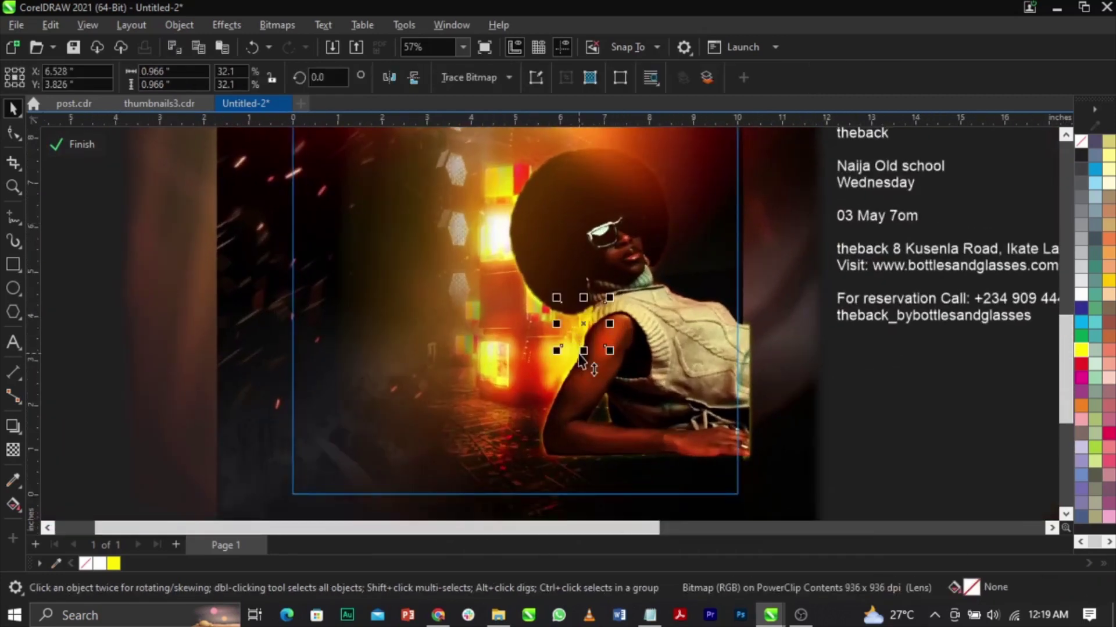
left_click_drag(583, 326, 585, 262)
left_click_drag(530, 214, 522, 241)
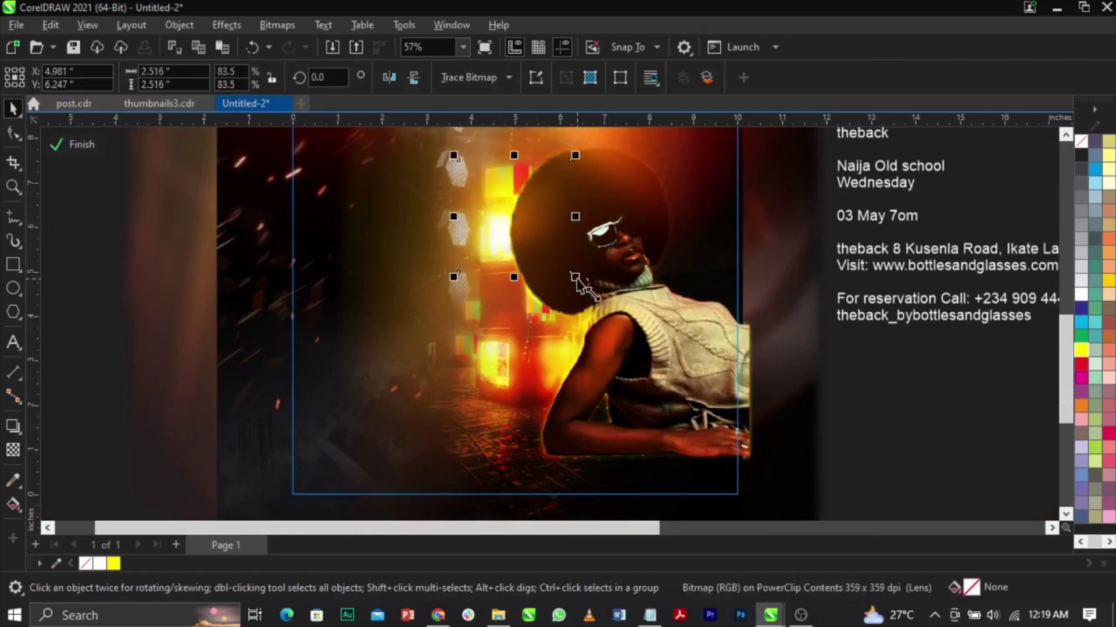
left_click_drag(575, 275, 608, 310)
left_click_drag(560, 240, 543, 166)
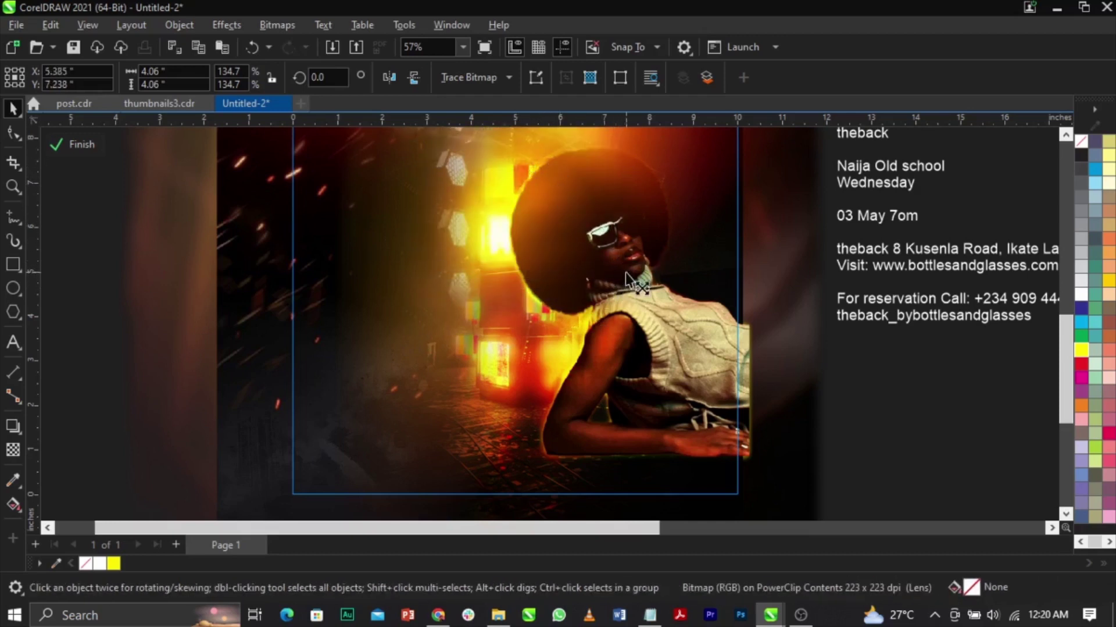
left_click_drag(627, 267, 616, 257)
scroll(617, 257, "down", 2)
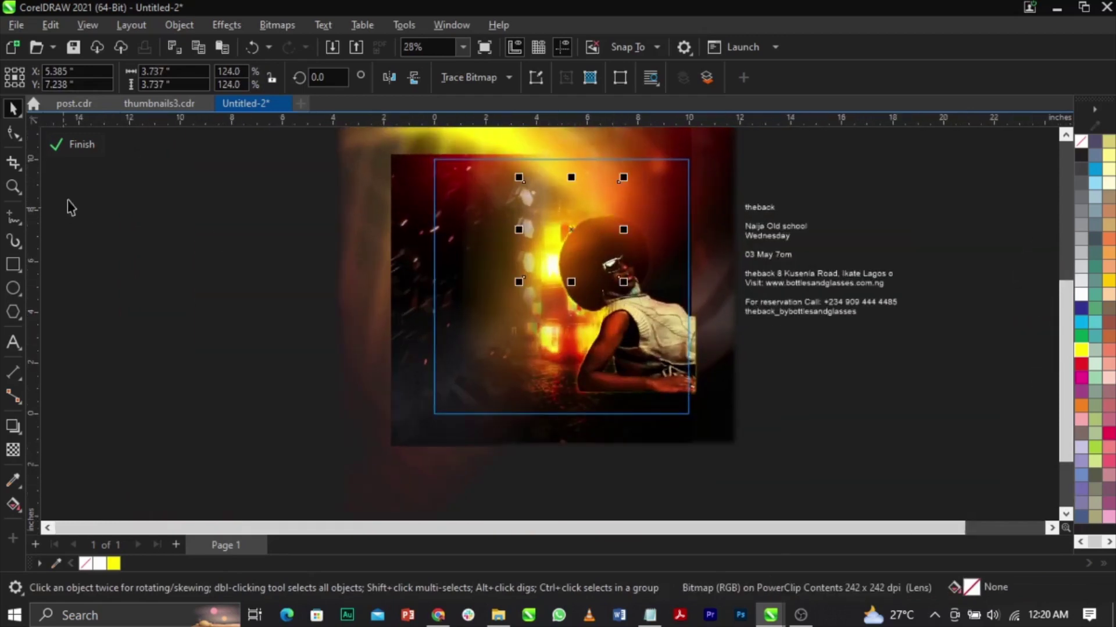
left_click(81, 144)
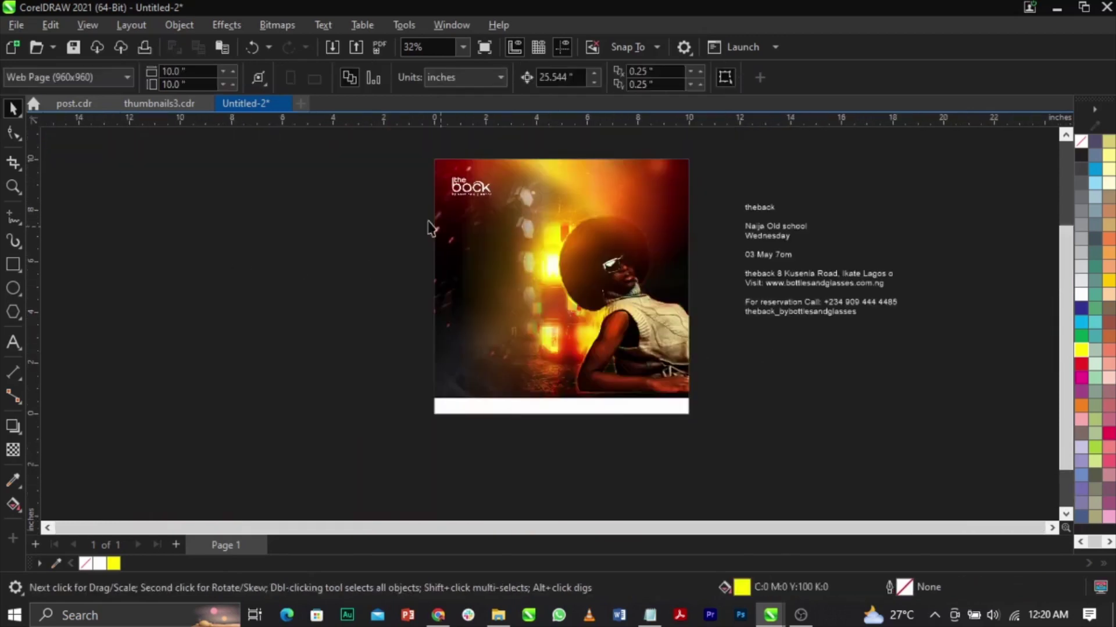
Zoom in on the flyer and draw a black-filled rectangle across the page's lower part.
key("z")
left_click_drag(417, 165, 752, 448)
key("space")
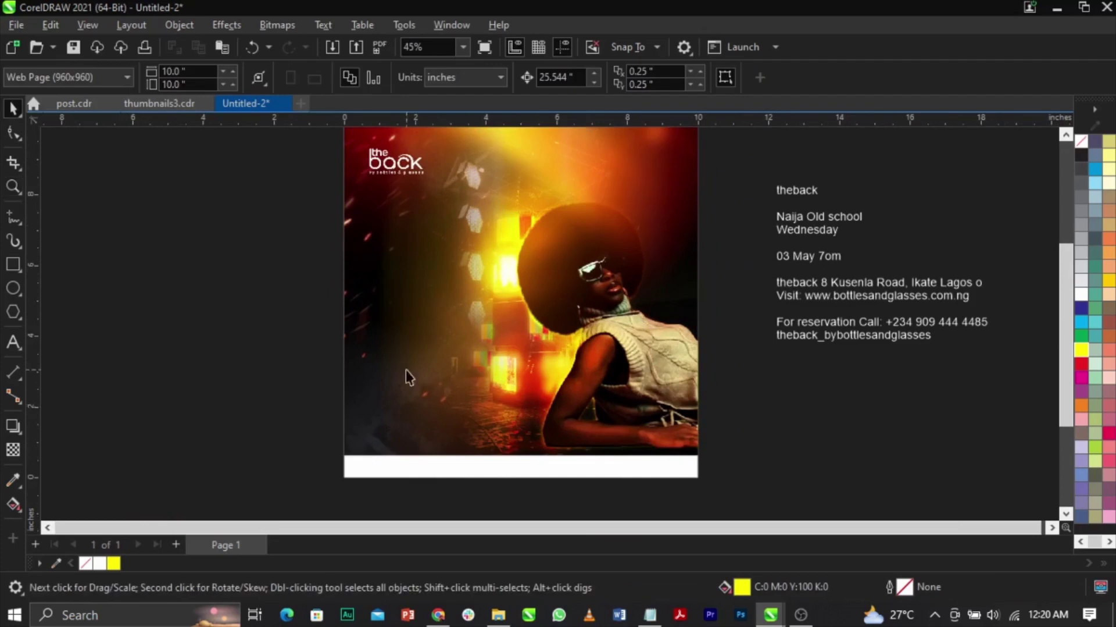
left_click(13, 265)
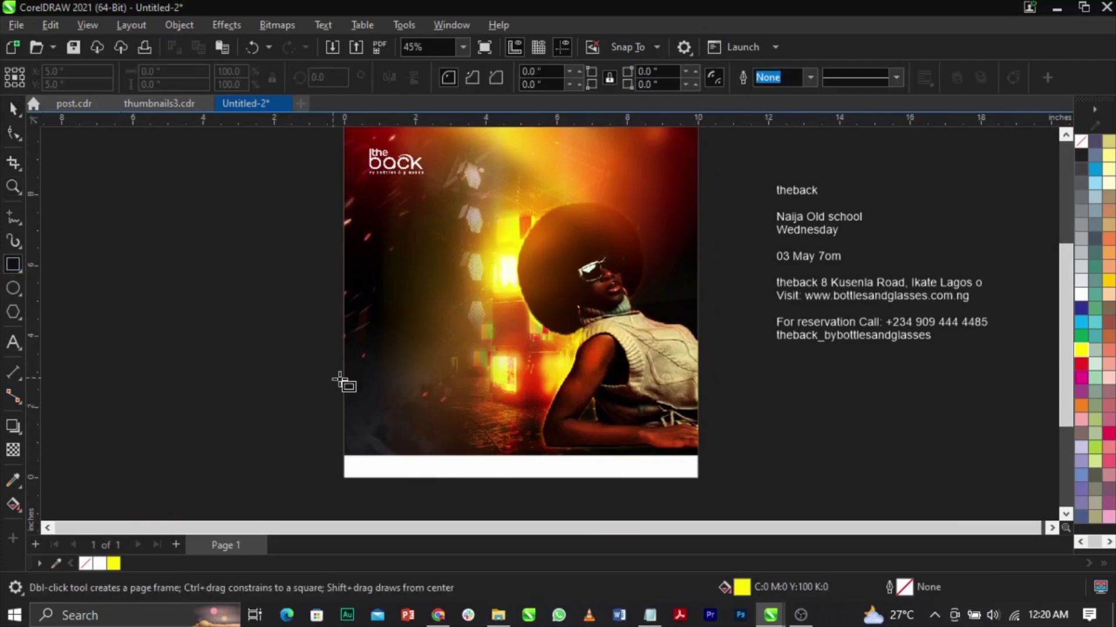
left_click_drag(345, 365, 700, 478)
key("space")
scroll(1096, 337, "down", 2)
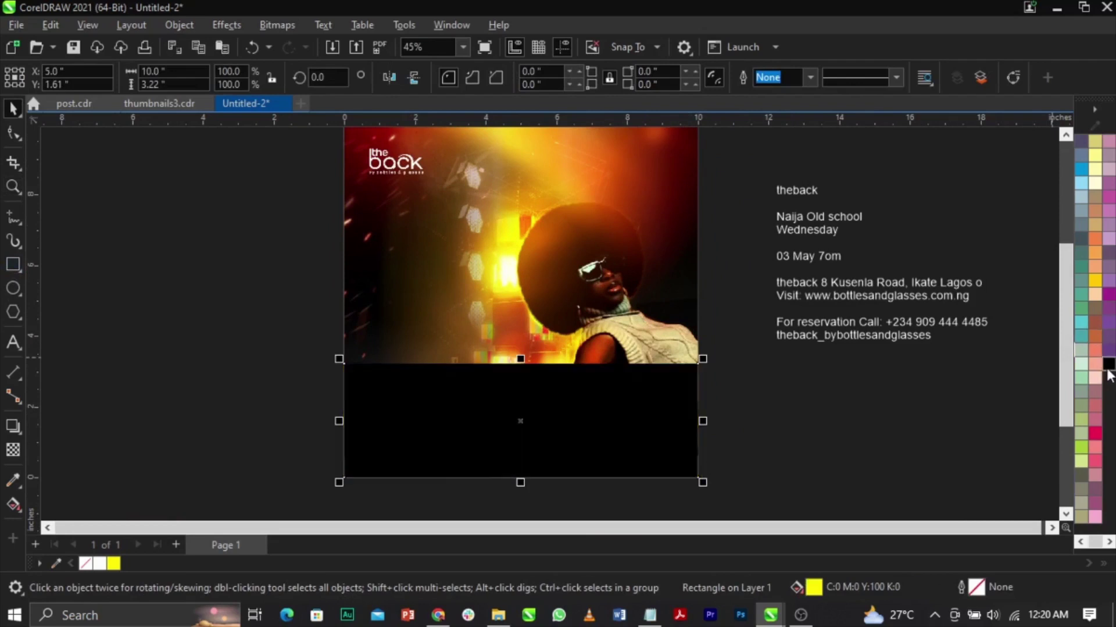
left_click(1109, 364)
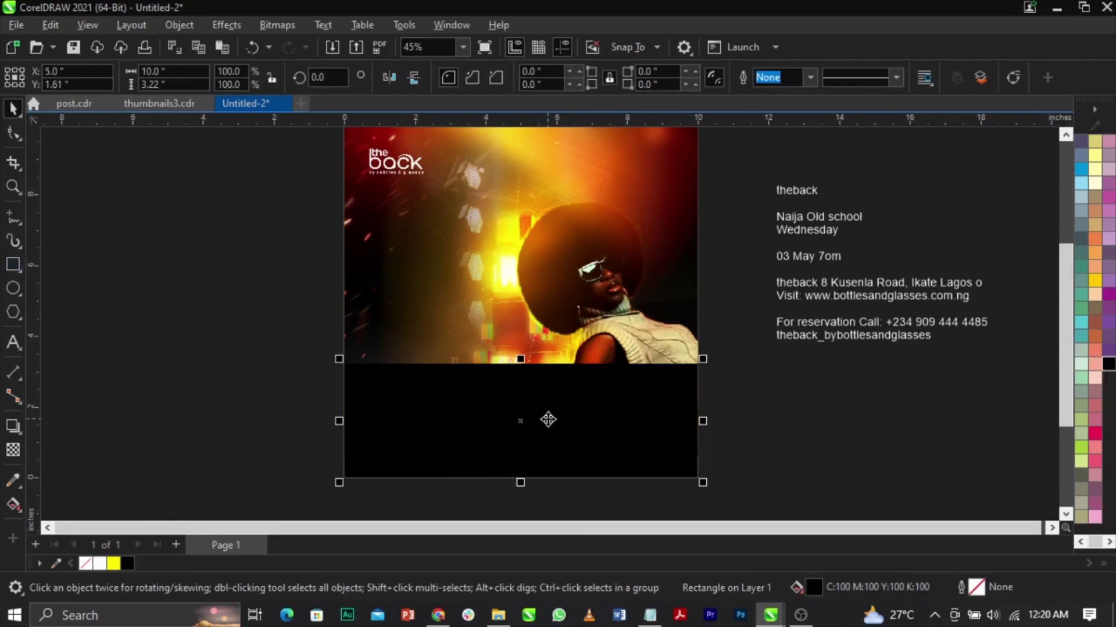
Give the black rectangle a vertical fountain transparency so the photo shows through above.
left_click(12, 449)
left_click_drag(521, 467, 521, 364)
mouse_move(521, 467)
left_mouse_down()
mouse_move(519, 420)
mouse_move(519, 456)
left_mouse_up()
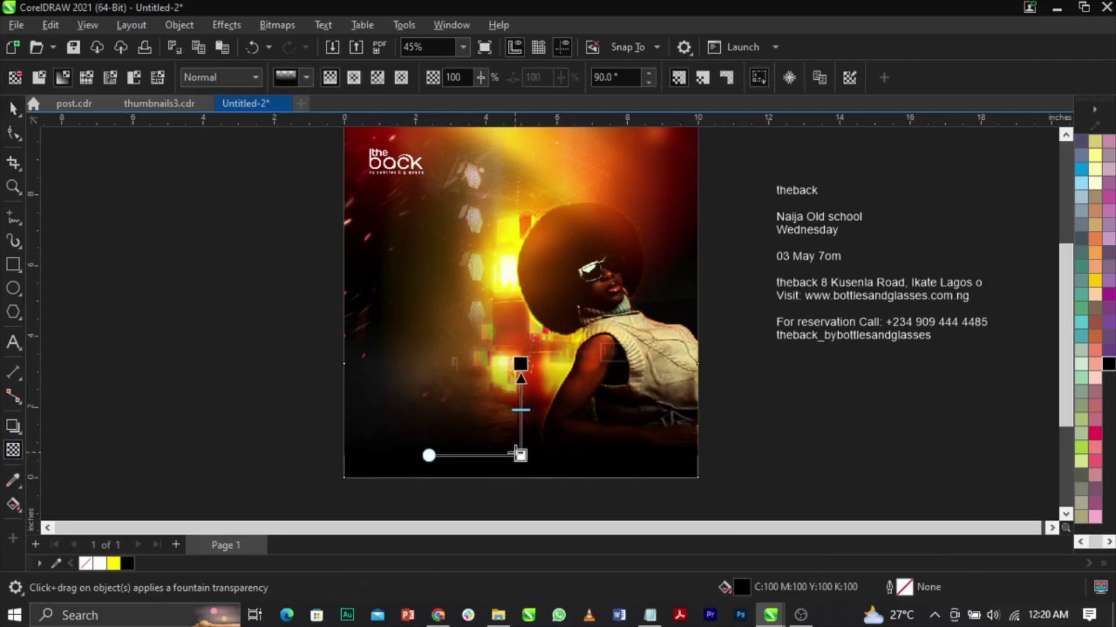
left_click(513, 448)
key("ctrl+z")
scroll(513, 449, "up", 2)
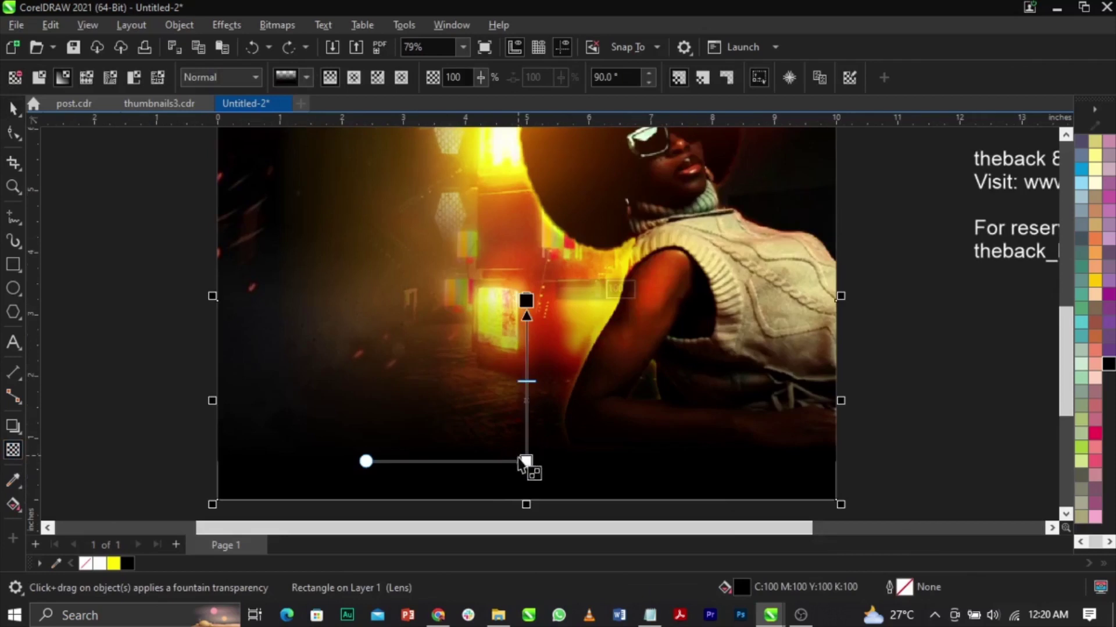
left_click_drag(525, 460, 526, 470)
key("ctrl+z")
key("space")
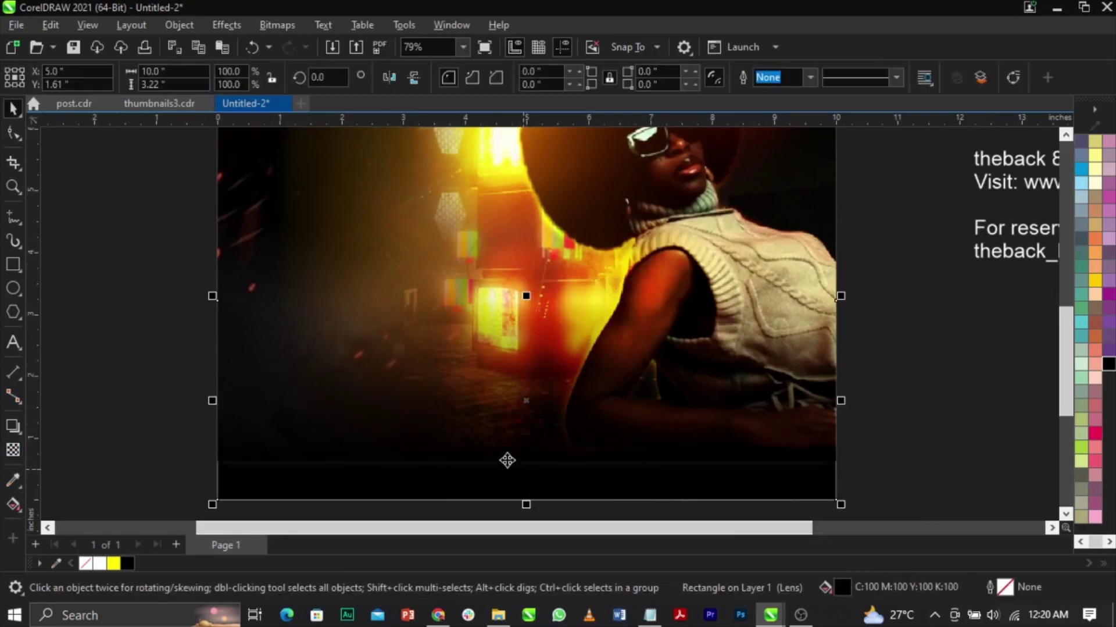
PowerClip the woman photo inside the square flyer frame.
right_click(499, 430)
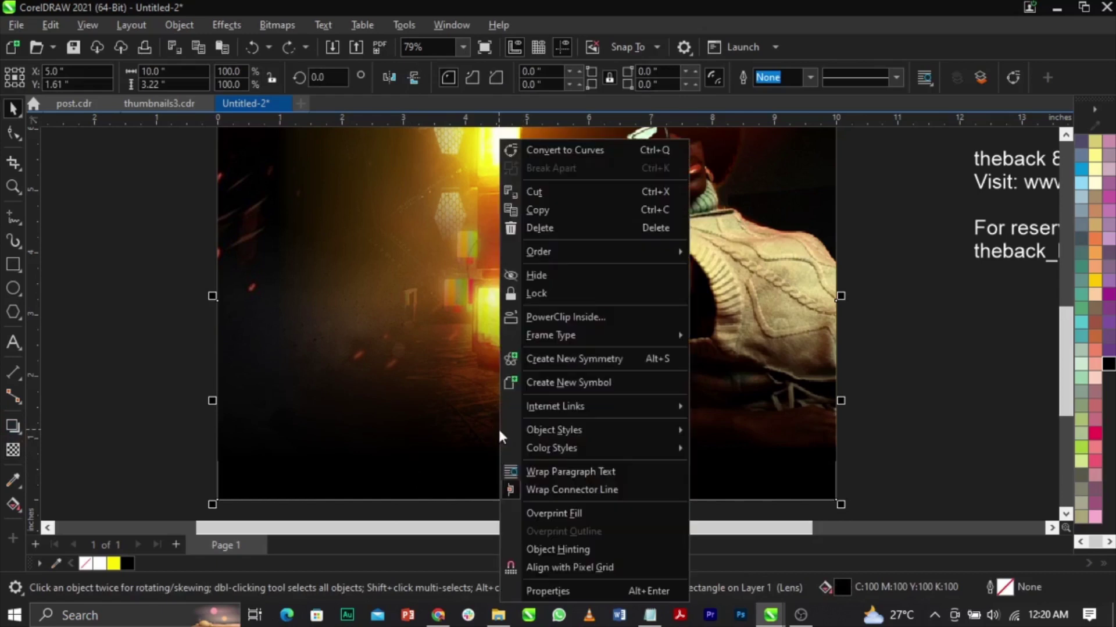
left_click(546, 318)
left_click(393, 169)
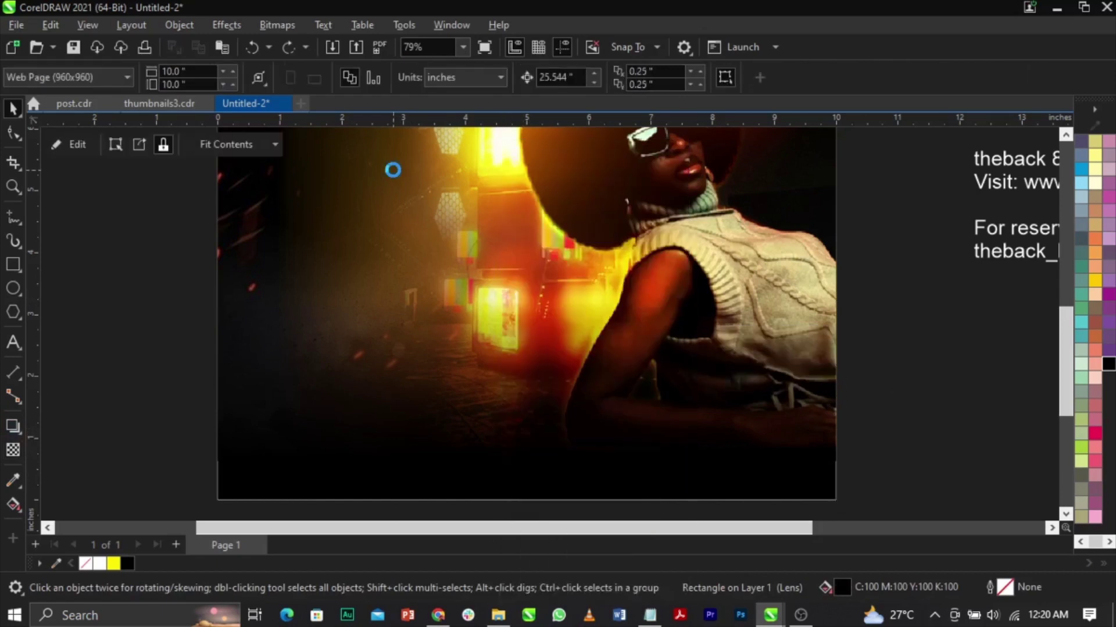
key("Escape")
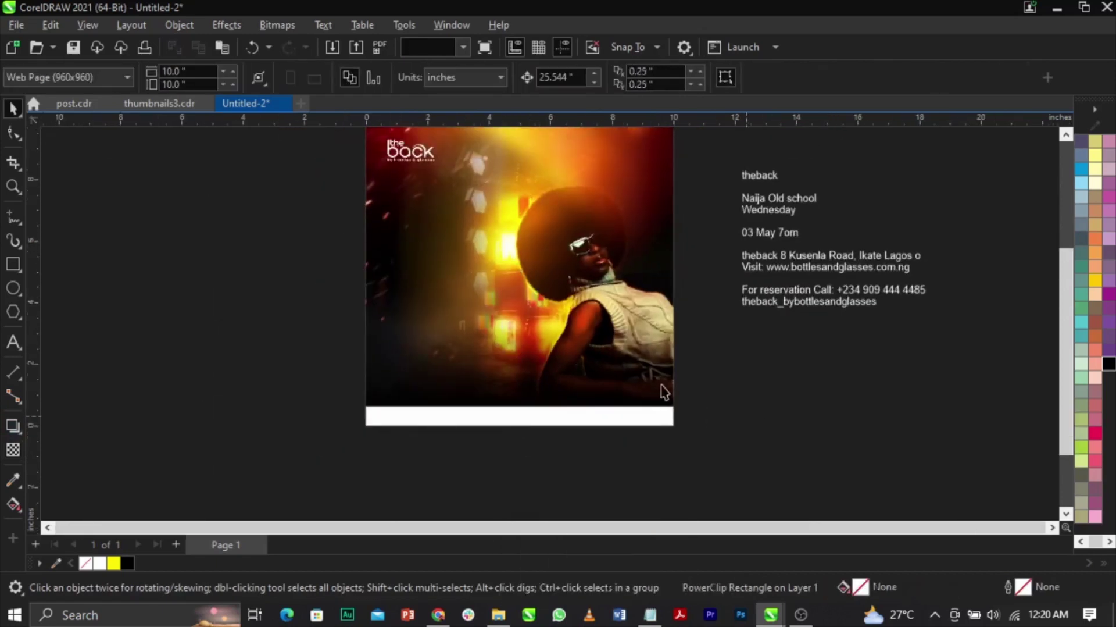
scroll(663, 389, "down", 2)
scroll(620, 250, "up", 3)
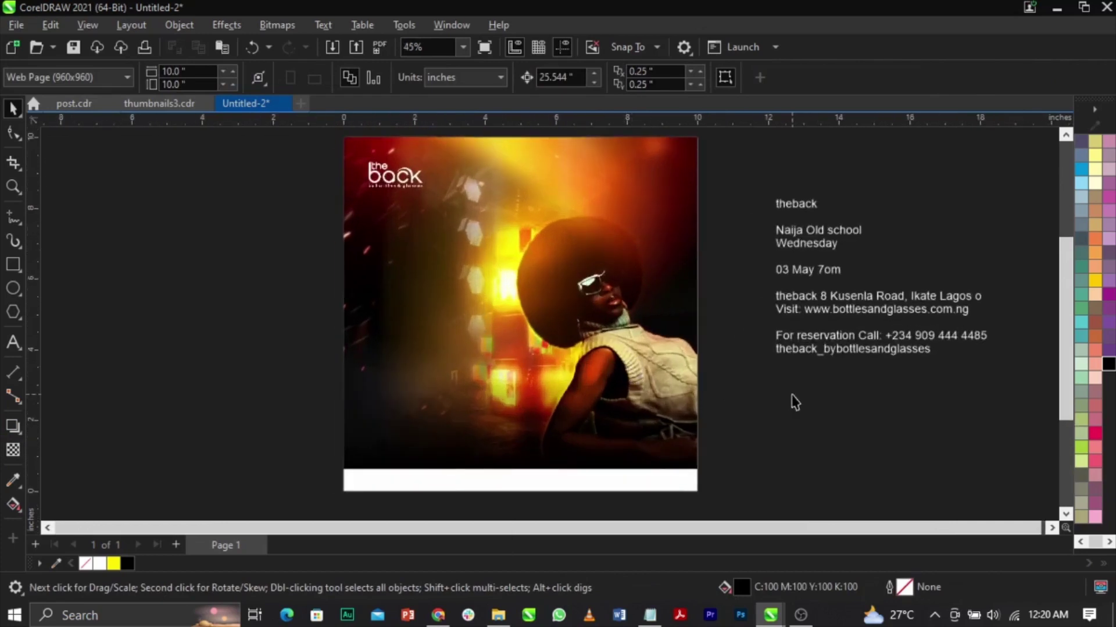
Inside the PowerClip contents, draw a circle of about 2.89 inches left of the woman.
double_click(657, 377)
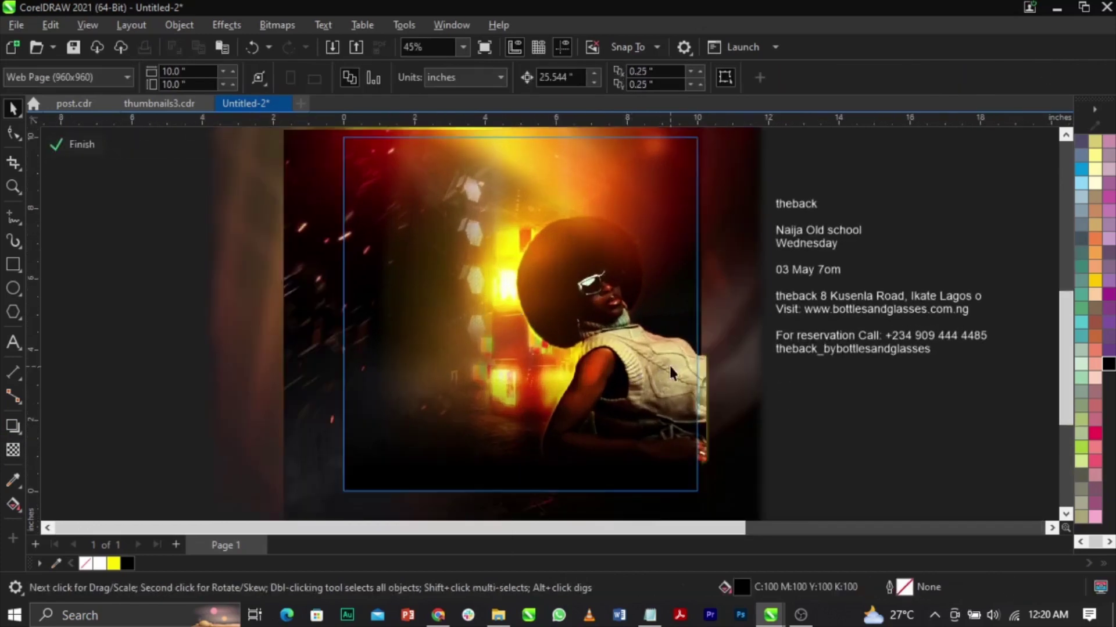
left_click(19, 292)
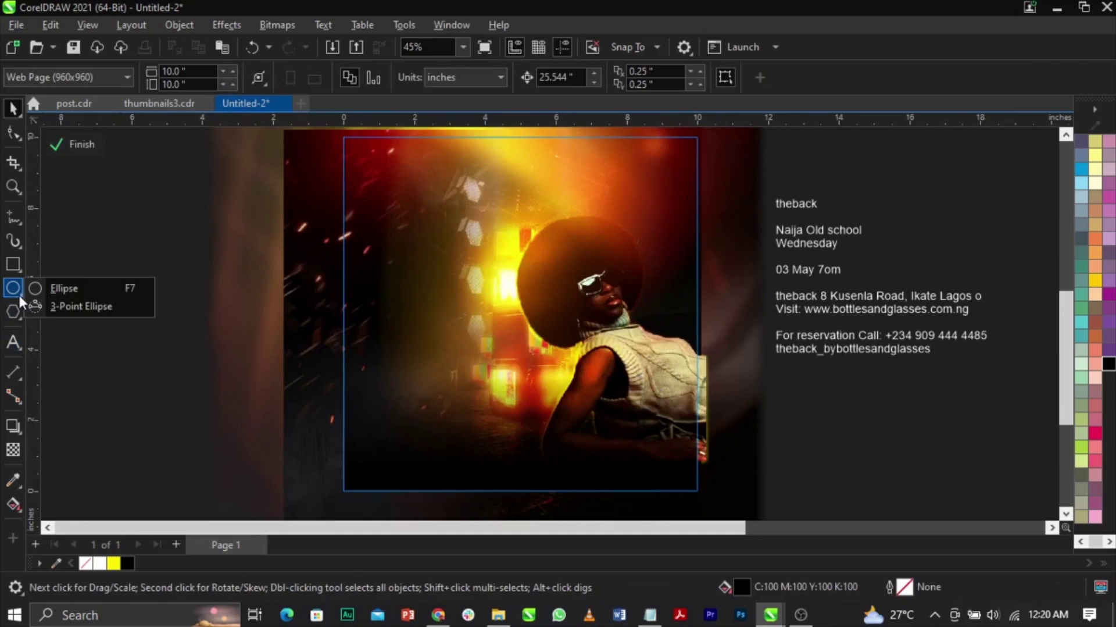
left_click(58, 287)
left_click_drag(415, 309, 520, 414)
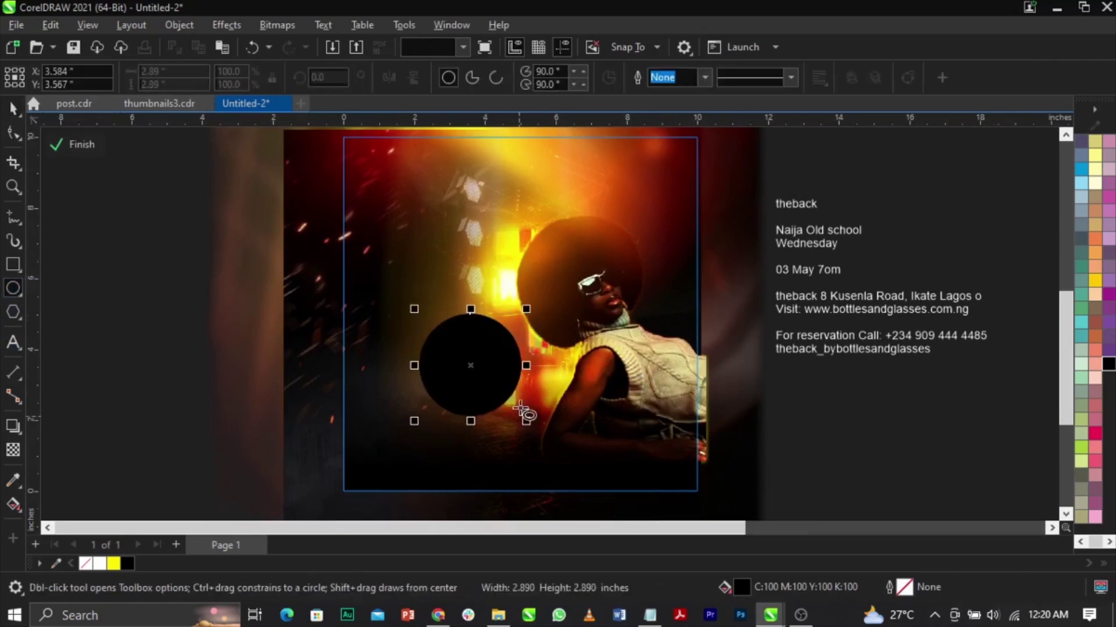
key("space")
scroll(543, 371, "up", 2)
scroll(544, 423, "down", 2)
scroll(568, 343, "up", 1)
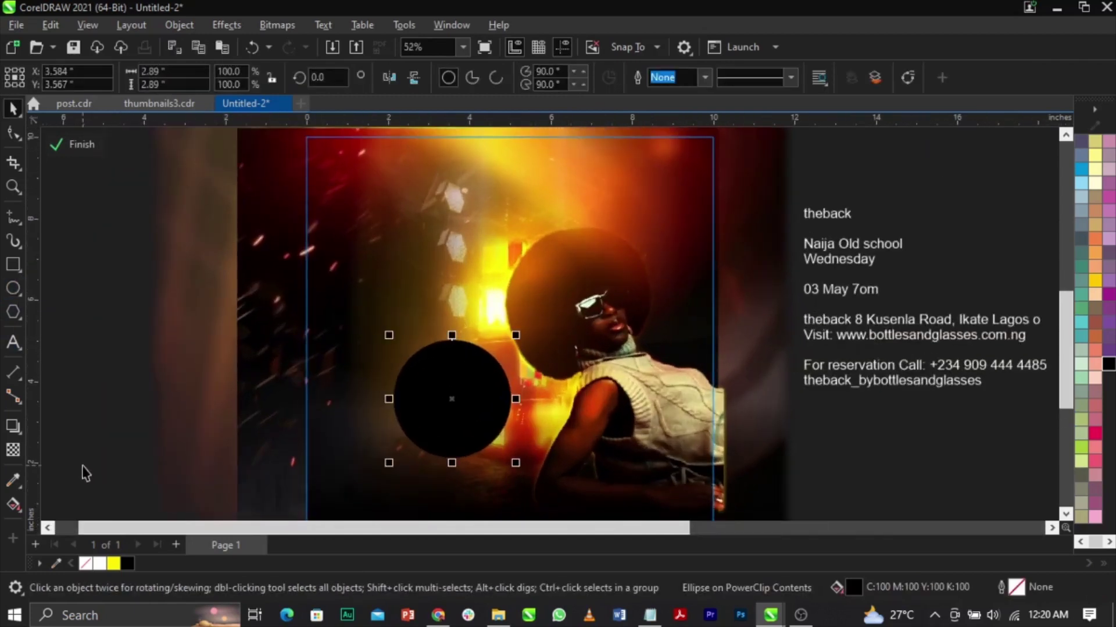
Fill the circle with deep red #7E0905 sampled from the photo with the eyedropper.
left_click(14, 480)
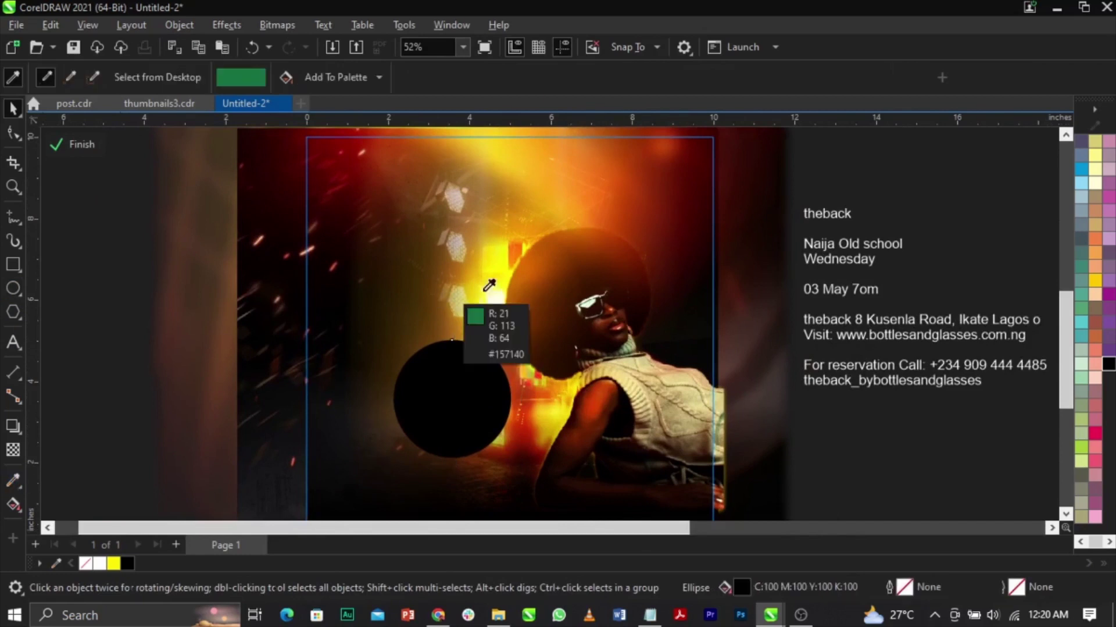
left_click(357, 157)
left_click(466, 391)
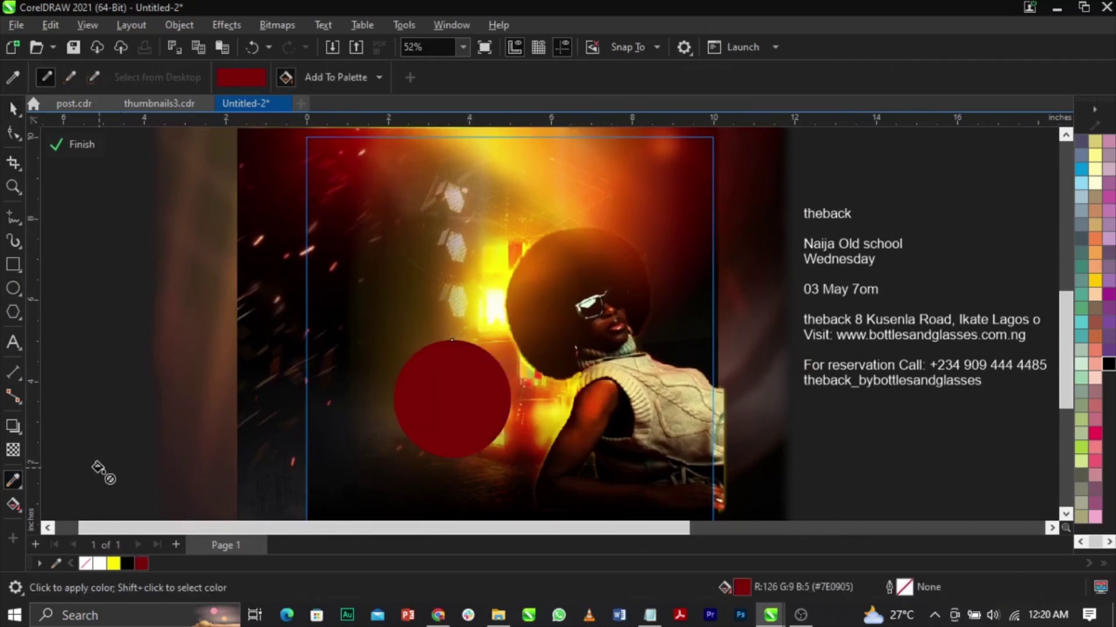
key("space")
left_click(7, 451)
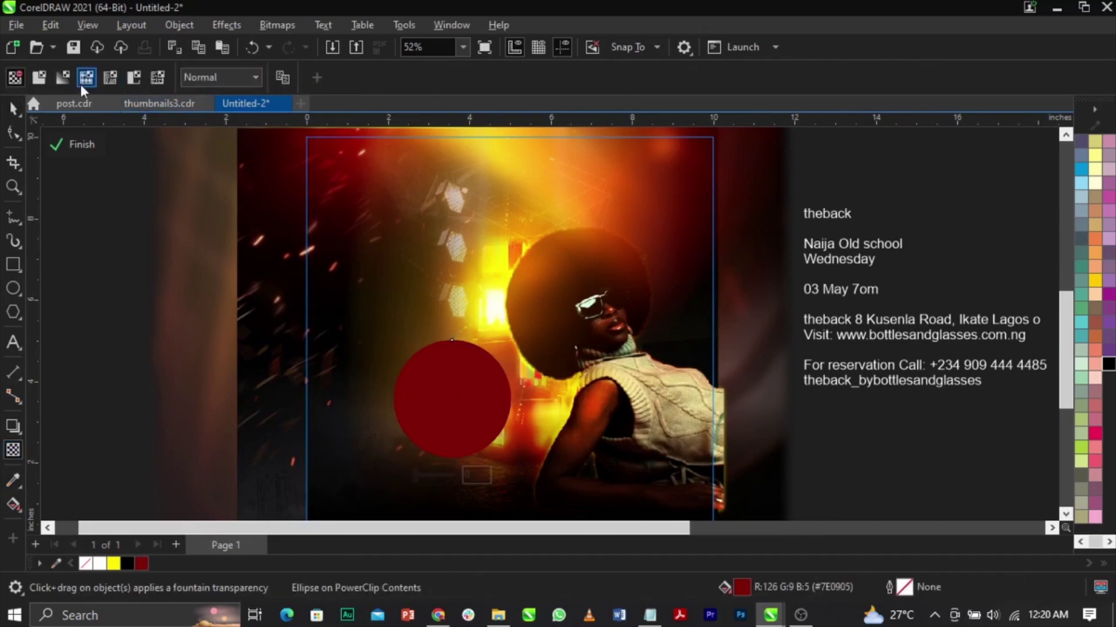
Give the red circle an elliptical fountain transparency with Overlay merge mode.
left_click(62, 78)
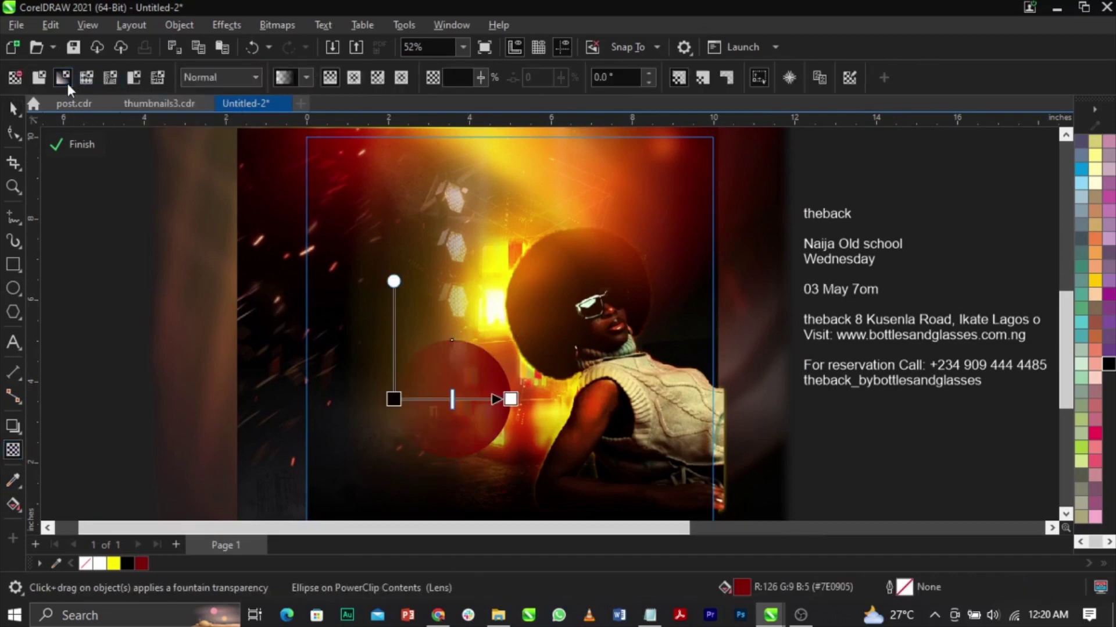
left_click(353, 79)
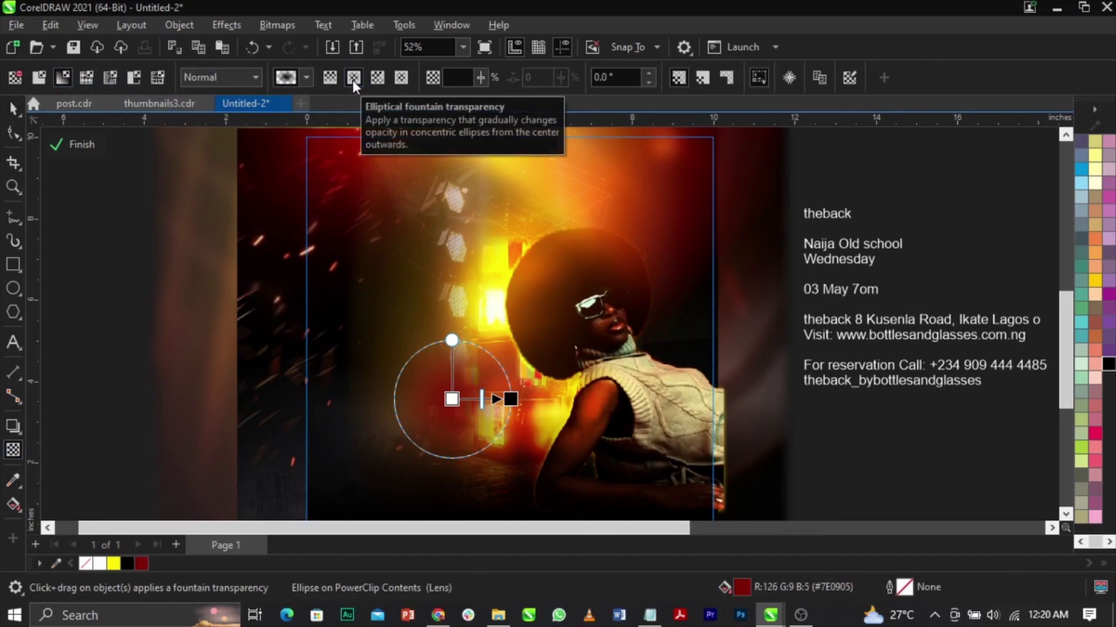
left_click(254, 77)
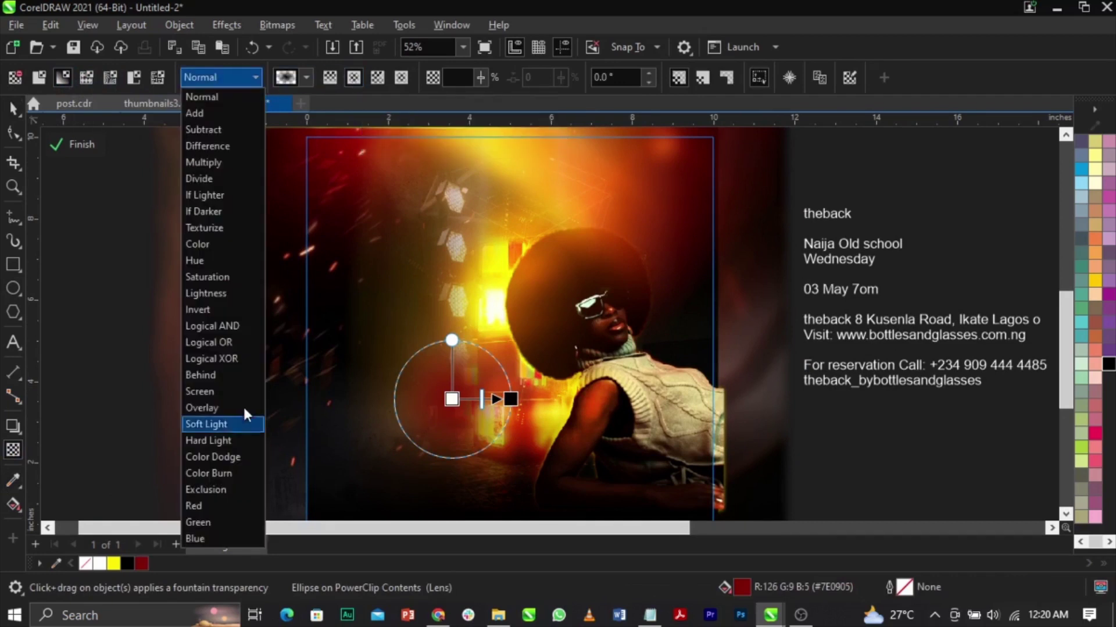
left_click(243, 403)
Move the red glow over the woman's face and finish editing the clipped photo.
key("space")
left_click_drag(461, 418, 676, 381)
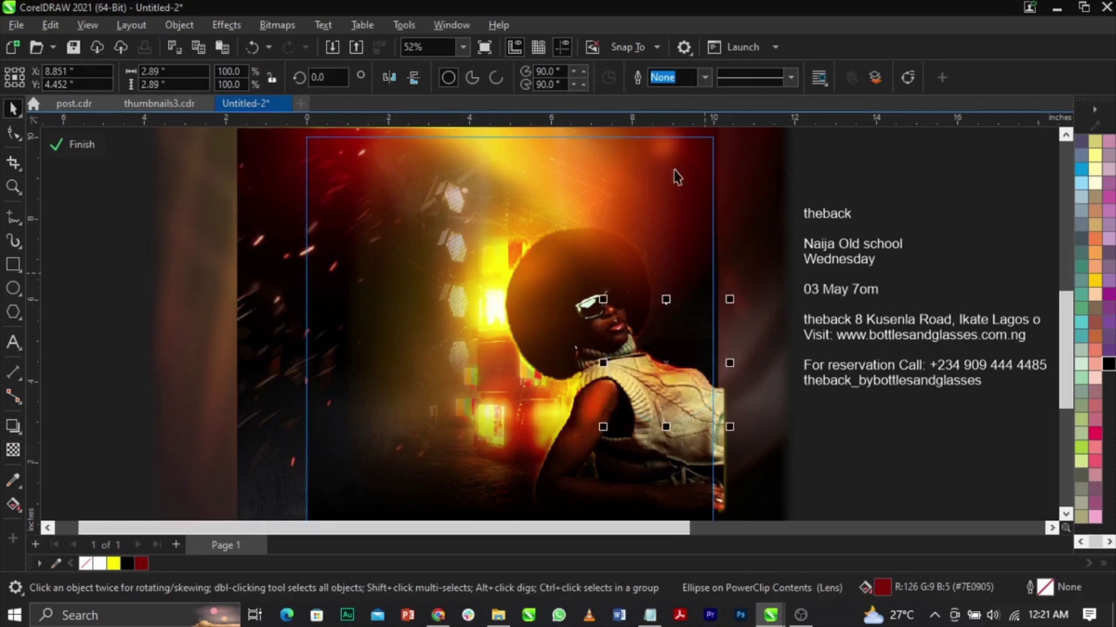
scroll(692, 355, "up", 2)
left_click_drag(662, 404, 642, 336)
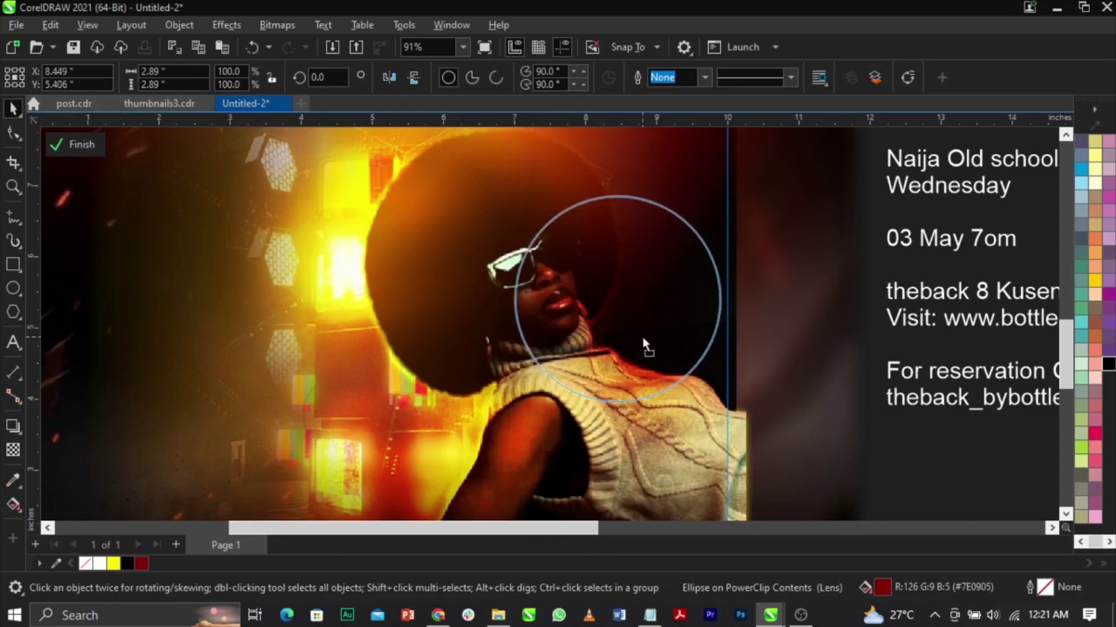
scroll(643, 337, "down", 3)
left_click(912, 443, "ctrl")
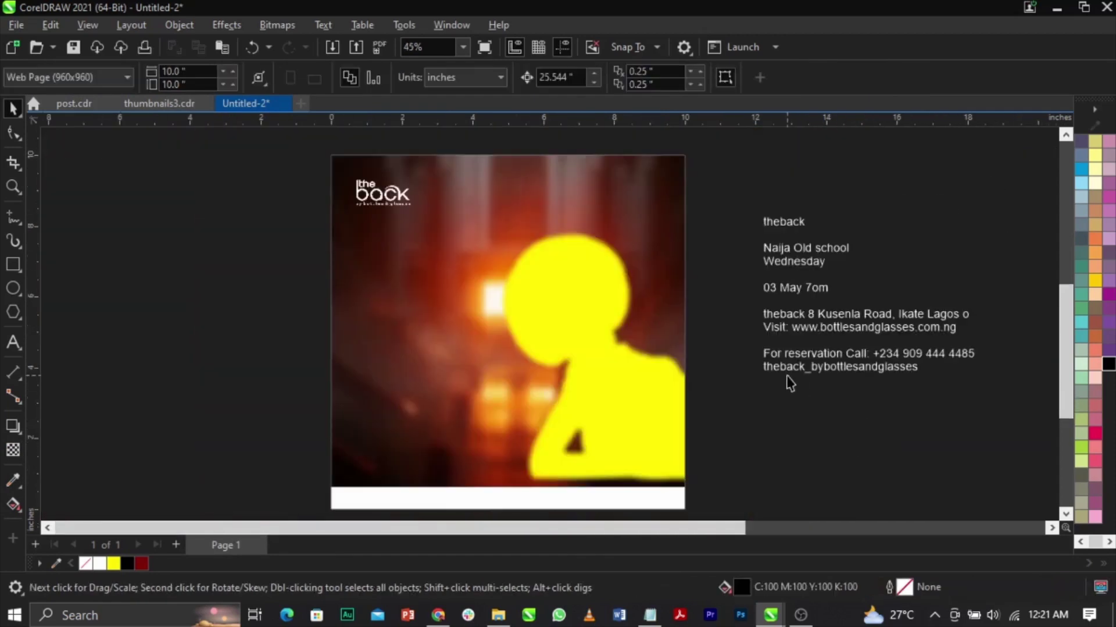
In the event details text, delete the 'theback' line and remove the 'Naija Old school Wednesday' lines.
scroll(787, 375, "down", 1)
scroll(739, 373, "up", 1)
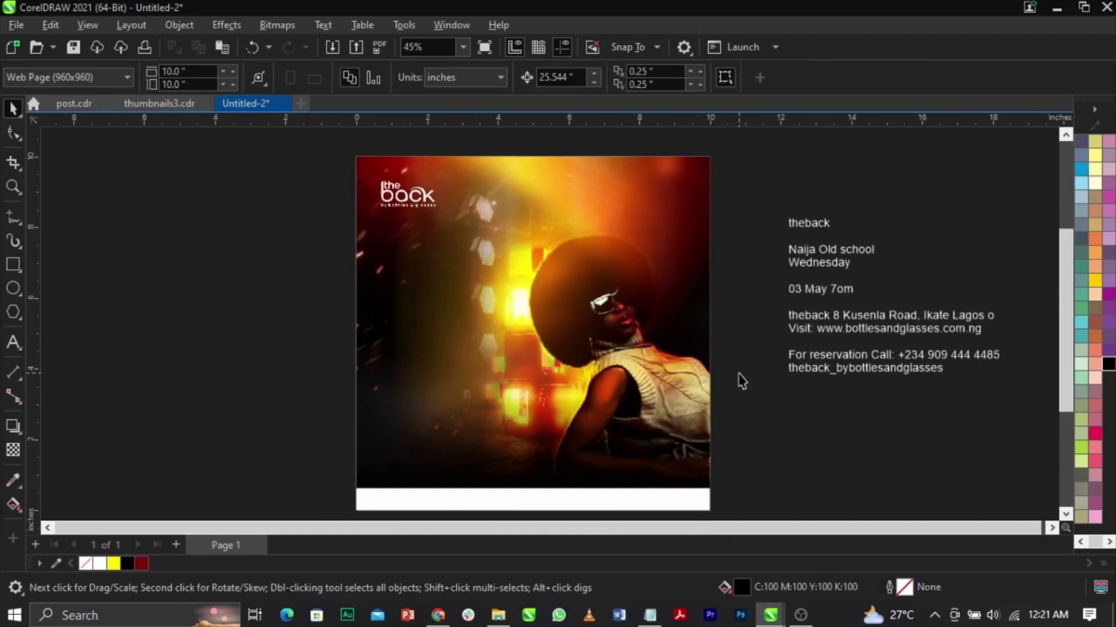
double_click(839, 303)
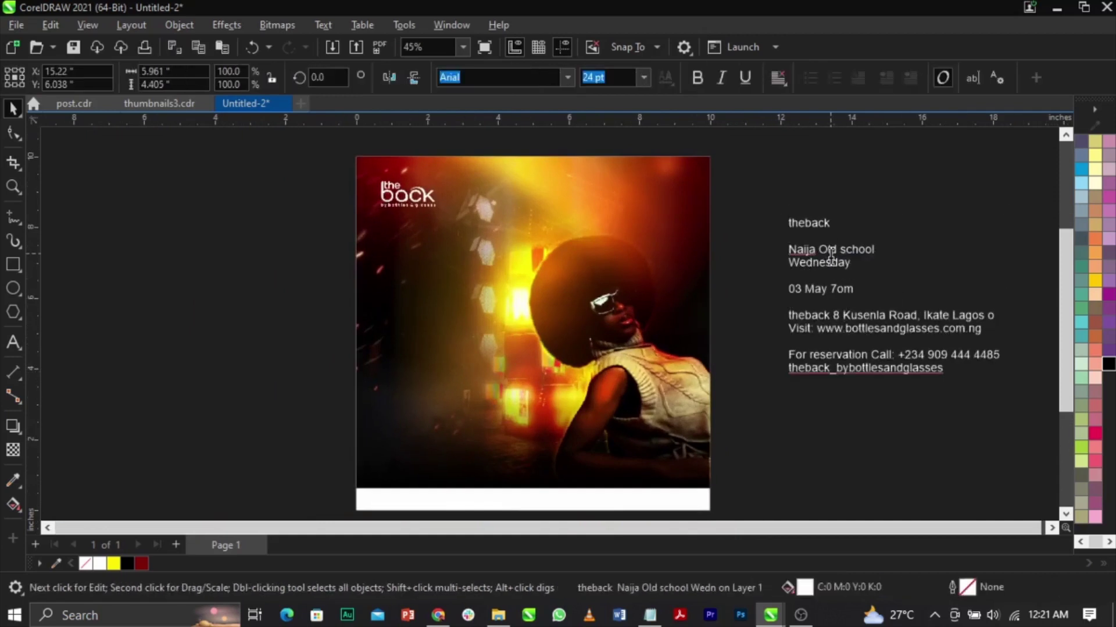
left_click_drag(834, 219, 774, 219)
key("Delete")
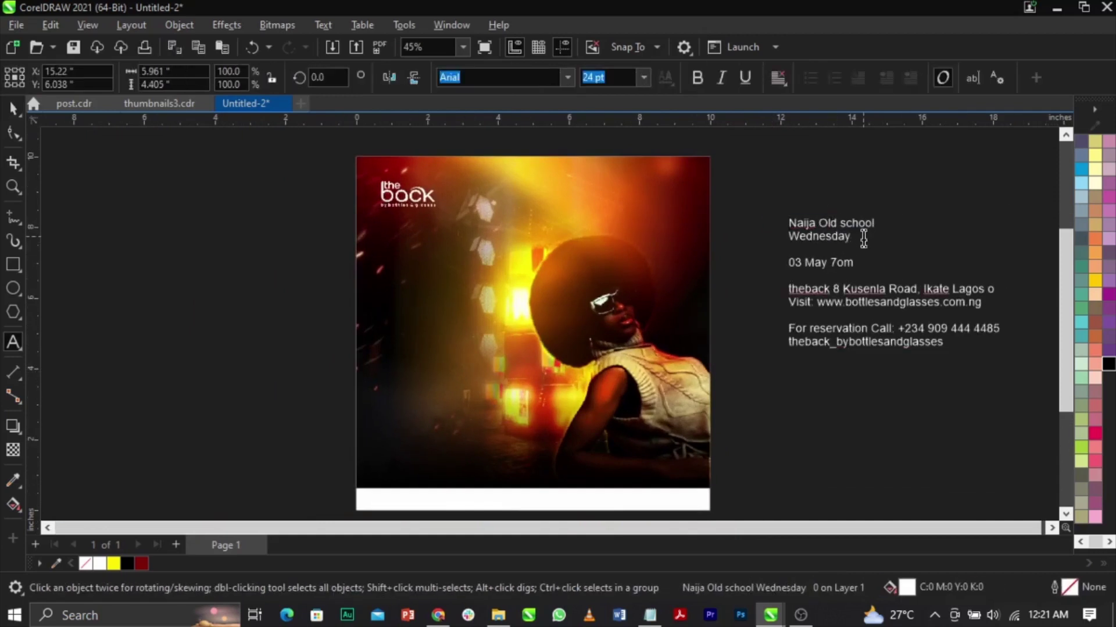
left_click_drag(863, 248, 755, 207)
key("ctrl+c")
key("Delete")
Paste 'Naija Old school' and 'Wednesday' onto the photo, break apart, and move Wednesday lower.
left_click(387, 304)
key("ctrl+v")
key("ctrl+space")
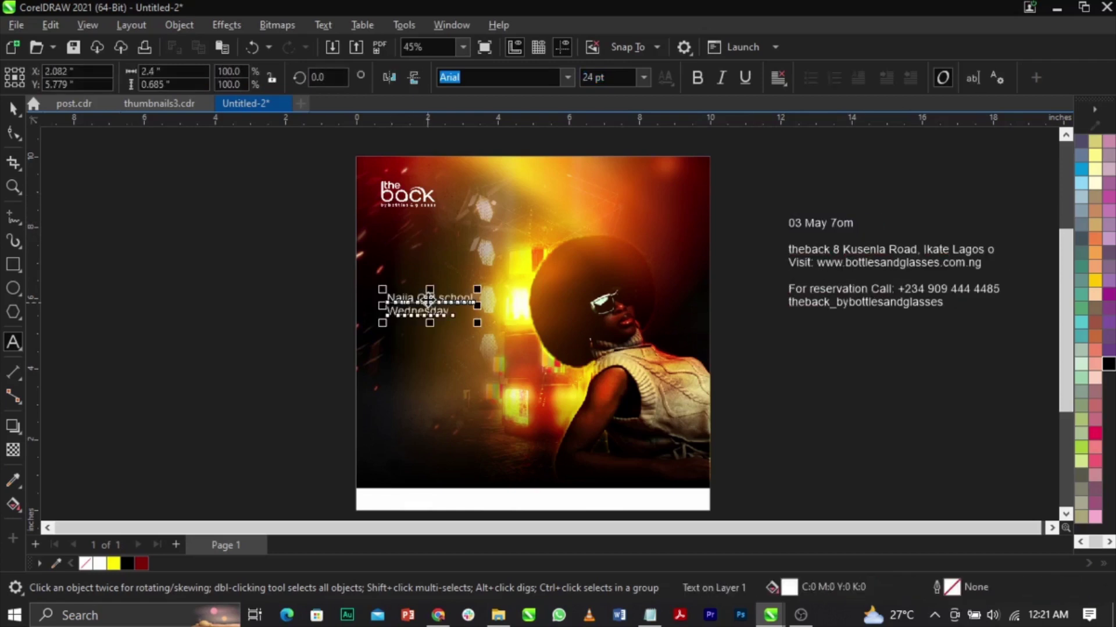
scroll(428, 302, "up", 1)
left_click_drag(428, 302, 451, 285)
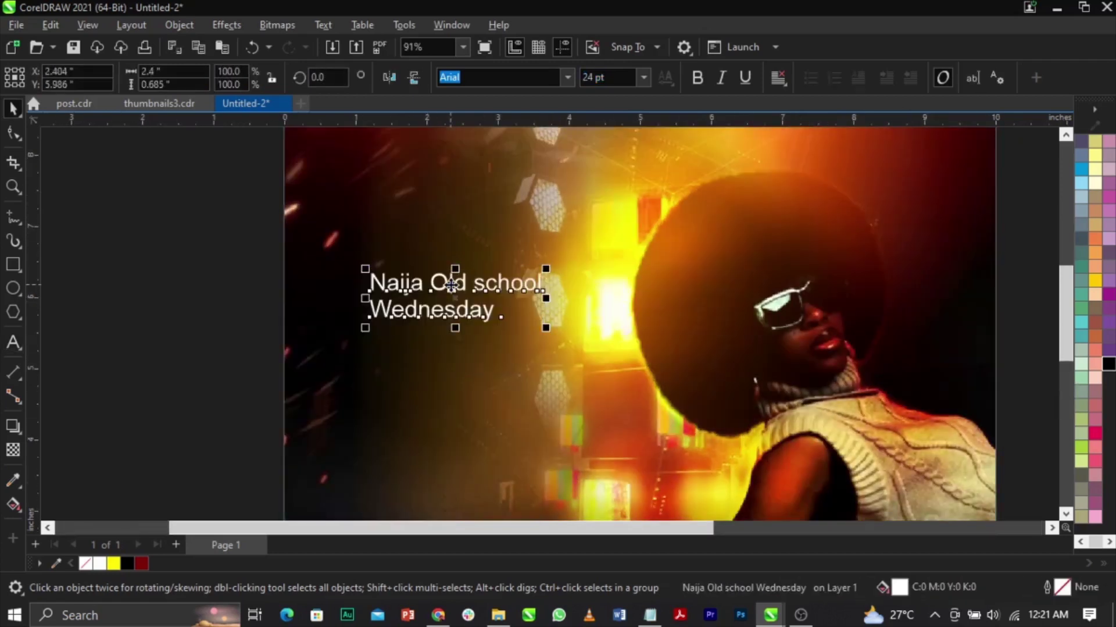
key("ctrl+k")
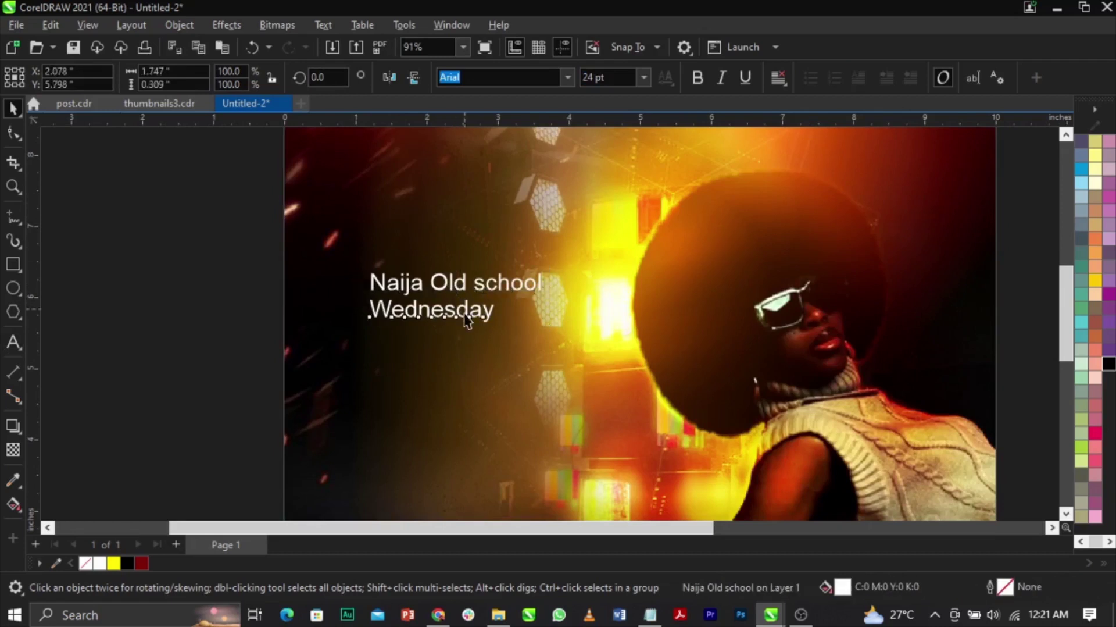
left_click_drag(472, 309, 461, 407)
Break 'Naija Old school' apart into separate words.
left_click(501, 293)
left_click(501, 294)
left_click(501, 290)
key("ctrl+space")
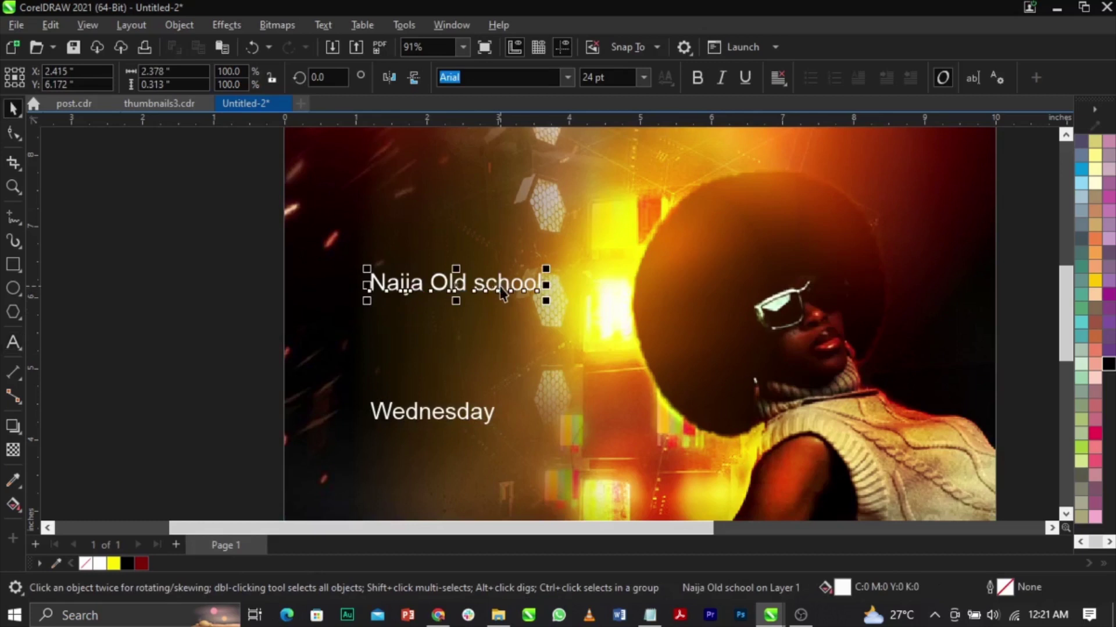
key("ctrl+k")
left_click(500, 287)
left_click(500, 289)
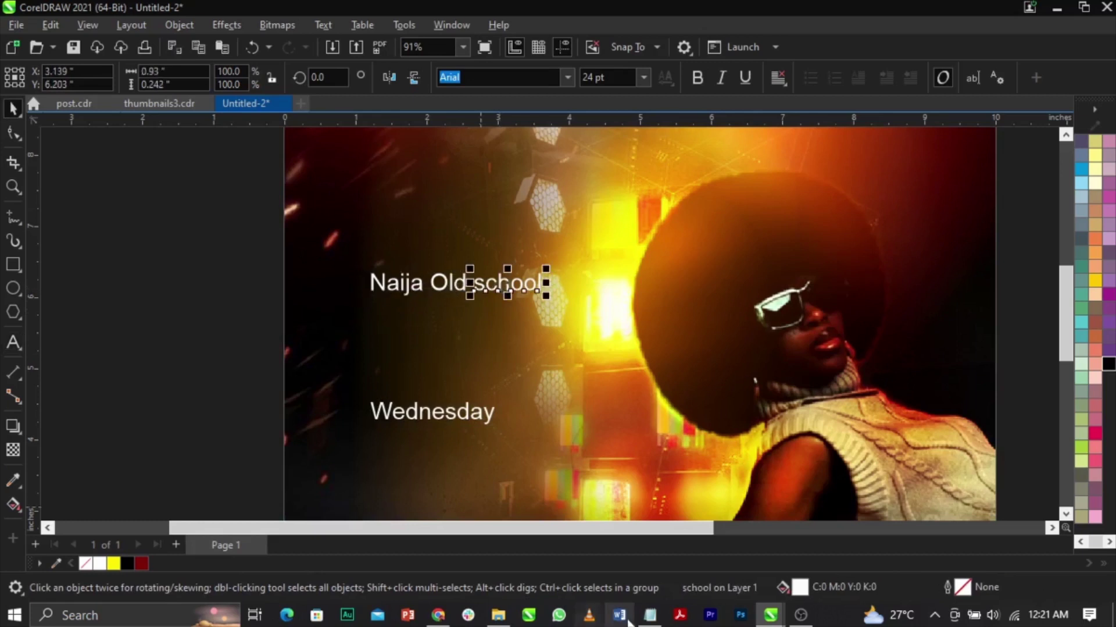
left_click(650, 614)
Set the word 'Naija' in the Chica Mono font.
left_click_drag(794, 454, 692, 459)
key("ctrl+c")
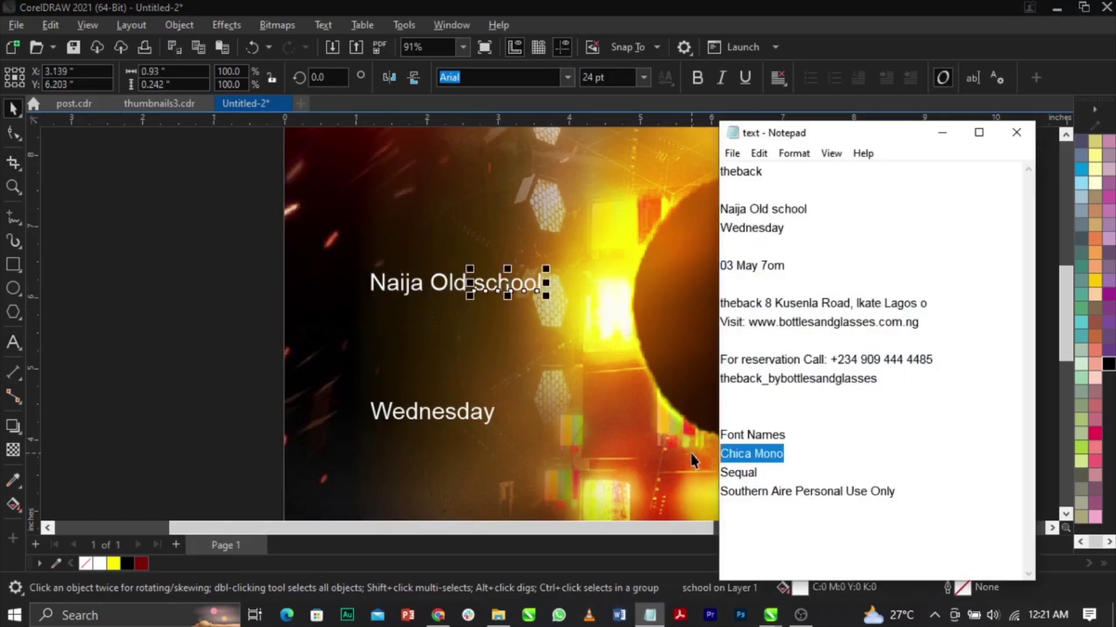
left_click(415, 287)
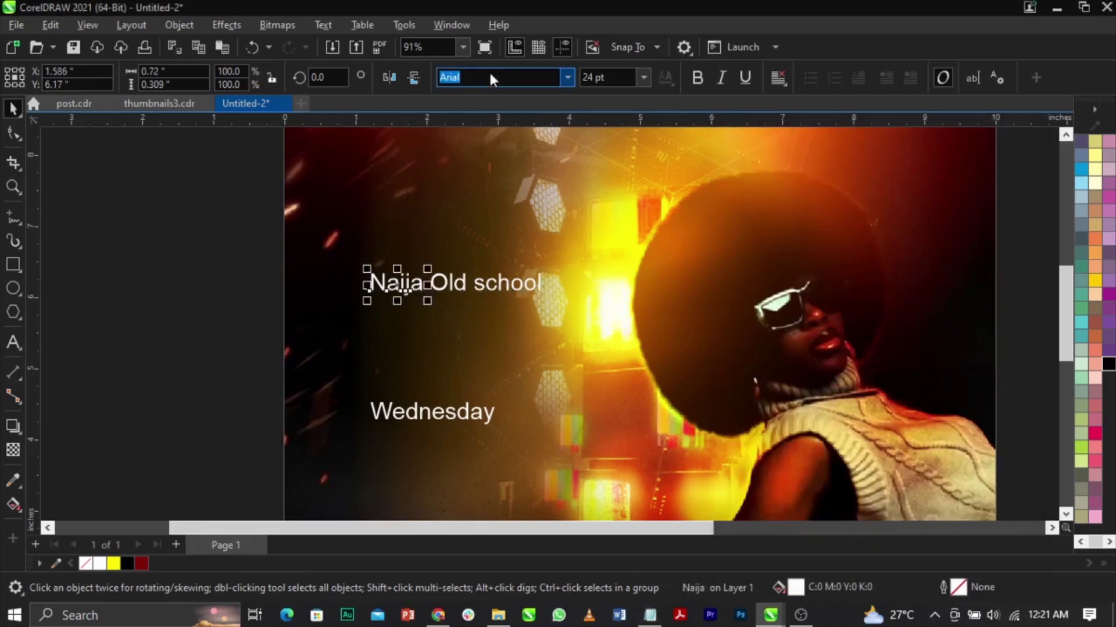
key("ctrl+v")
key("Return")
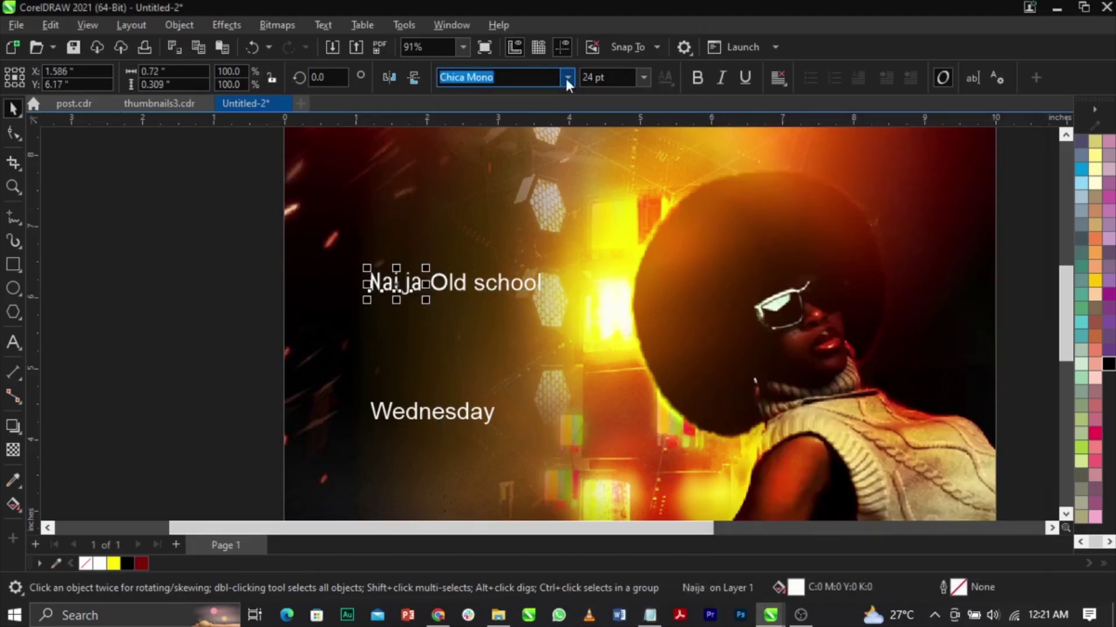
left_click(567, 83)
left_click(527, 250)
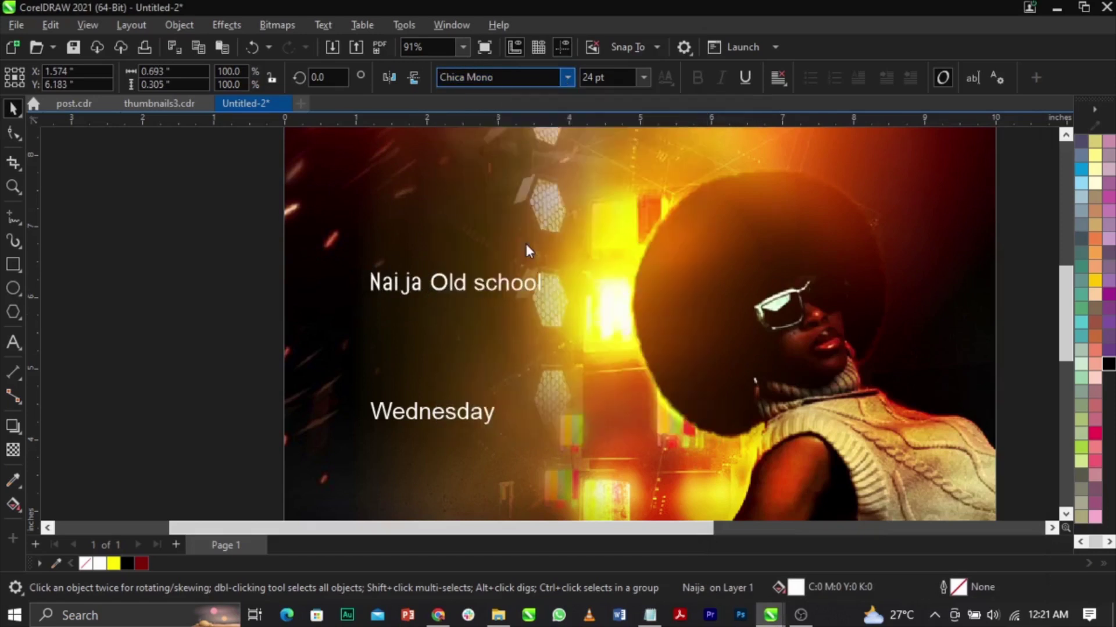
Apply Chica Mono to the 'school' and 'Old' words as well.
left_click(507, 289)
left_click(507, 283)
left_click(567, 78)
key("Escape")
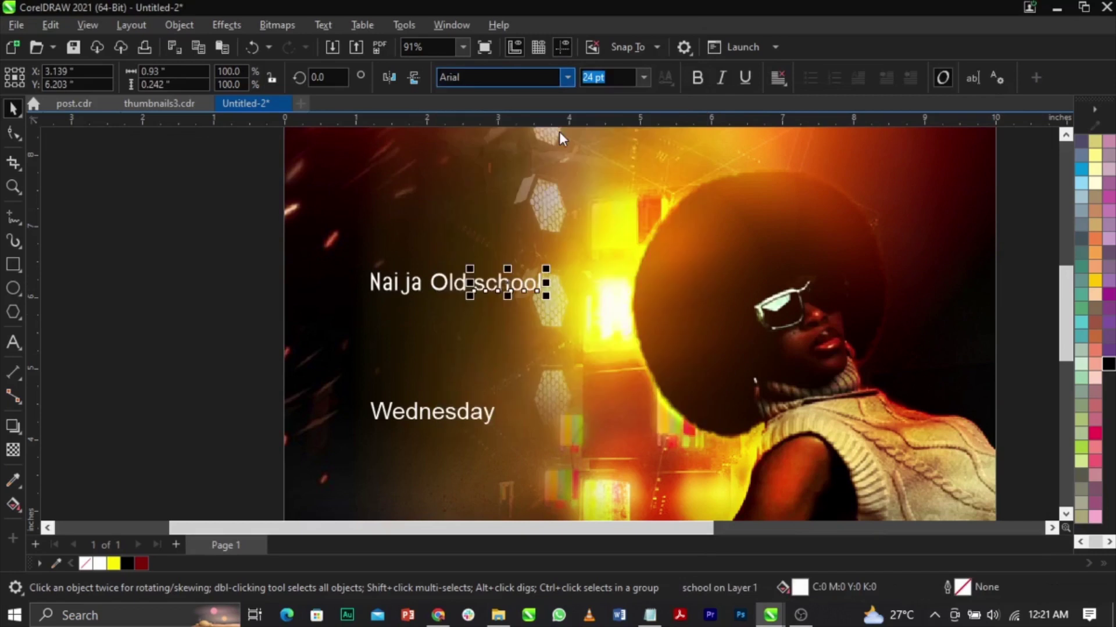
left_click(568, 76)
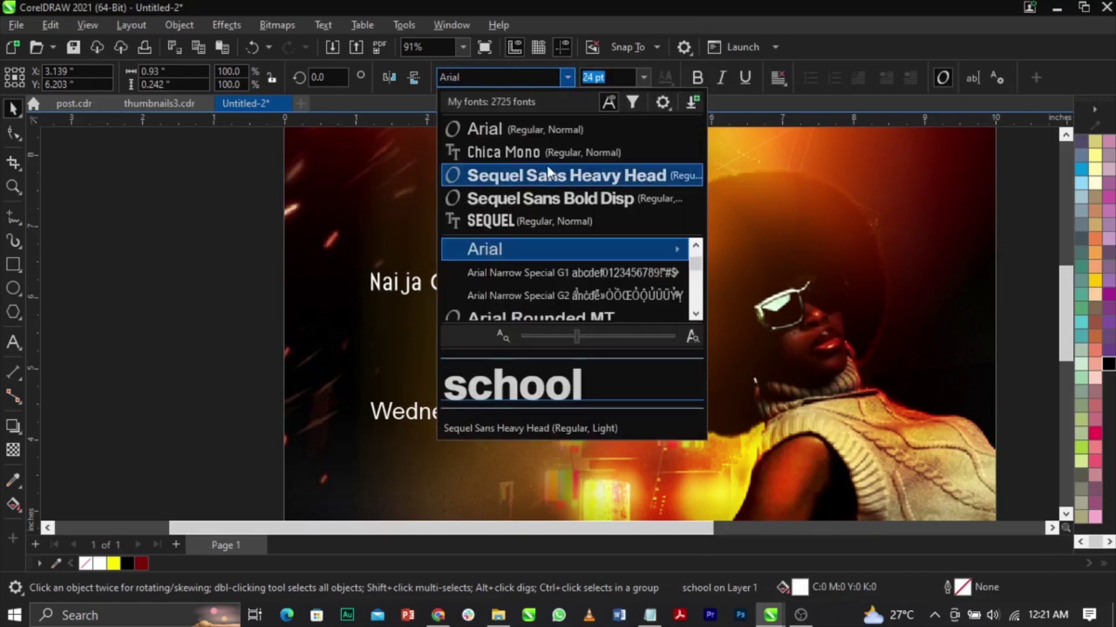
key("Escape")
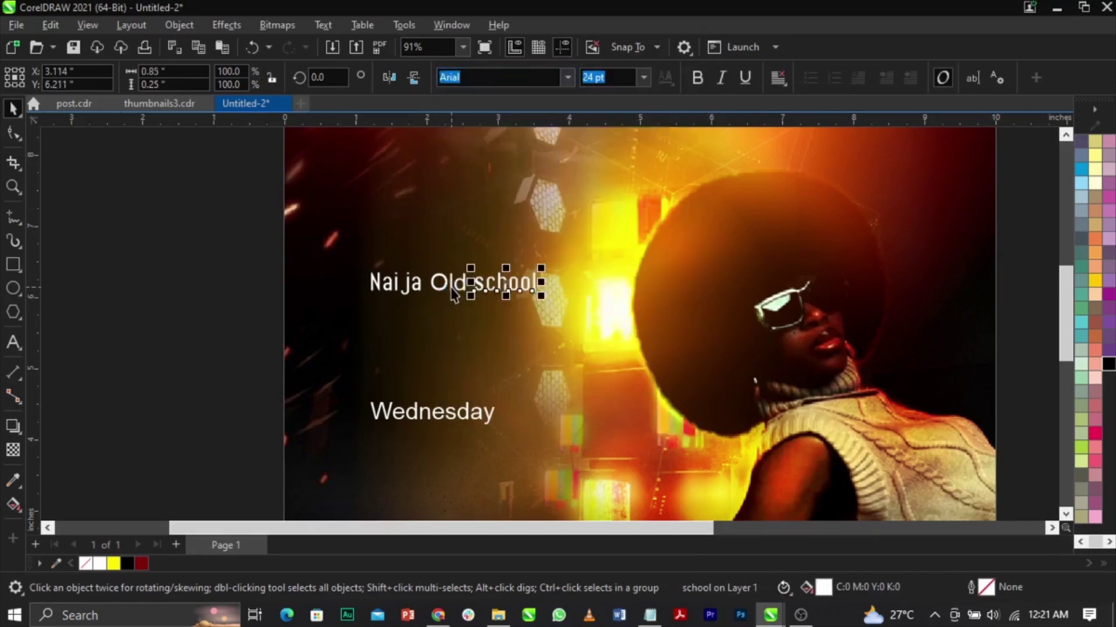
left_click(455, 293)
left_click(566, 76)
left_click(558, 130)
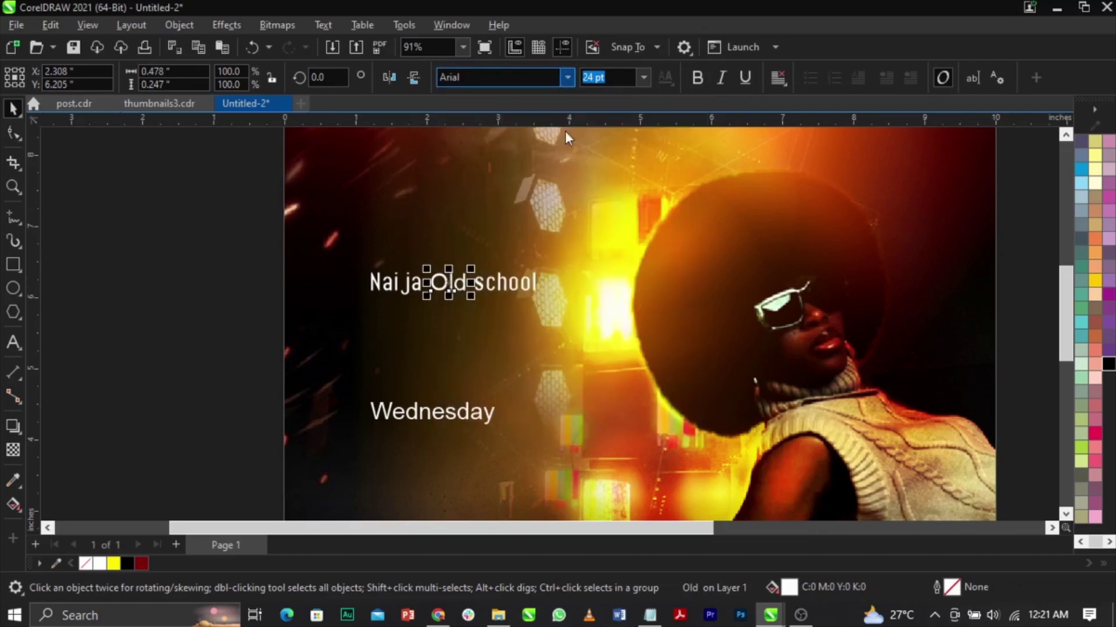
left_click(186, 282)
scroll(413, 301, "up", 1)
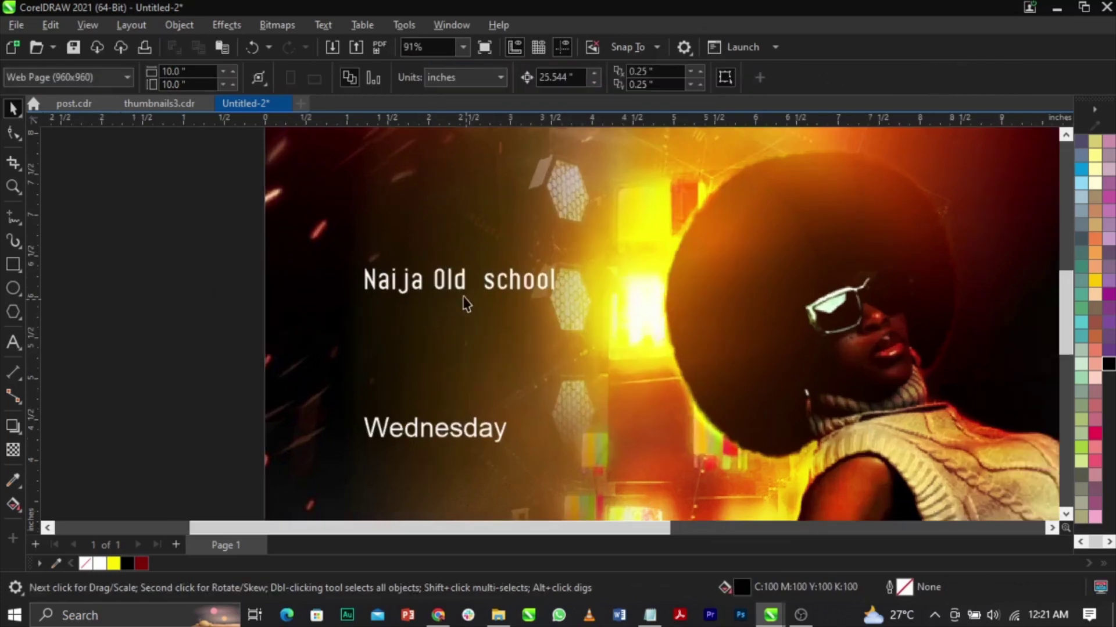
Change 'Naija' to uppercase NAIJA.
left_click(406, 294)
double_click(406, 294)
double_click(406, 295)
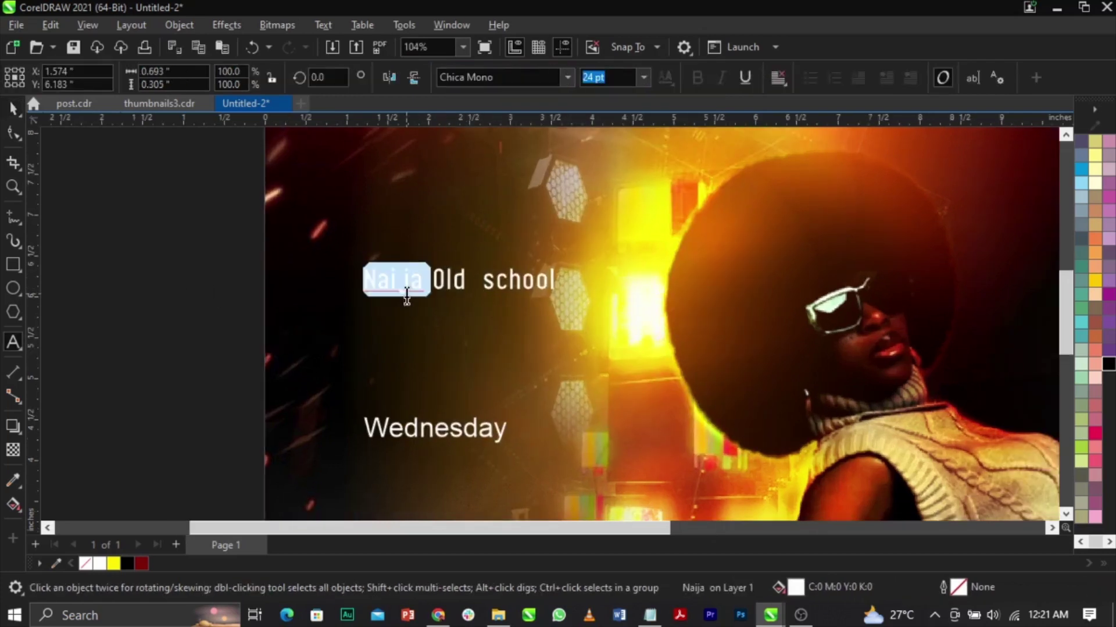
key("shift+F3")
key("Return")
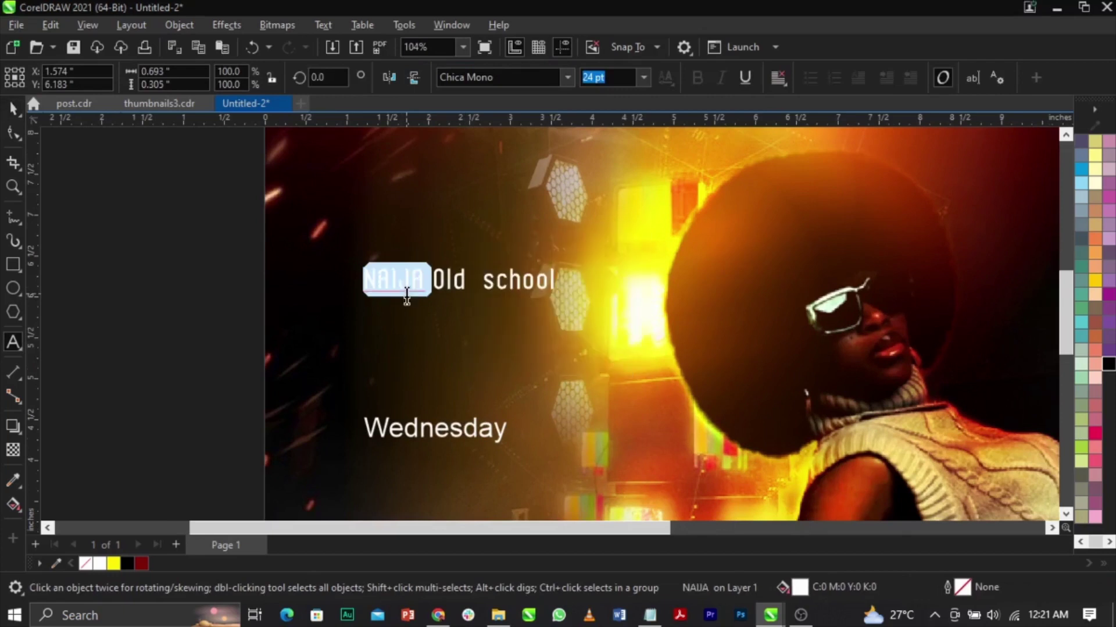
key("ctrl+space")
Change 'Old' and 'school' to uppercase OLD and SCHOOL.
double_click(461, 290)
double_click(462, 291)
key("shift+F3")
key("Down")
key("Return")
key("Escape")
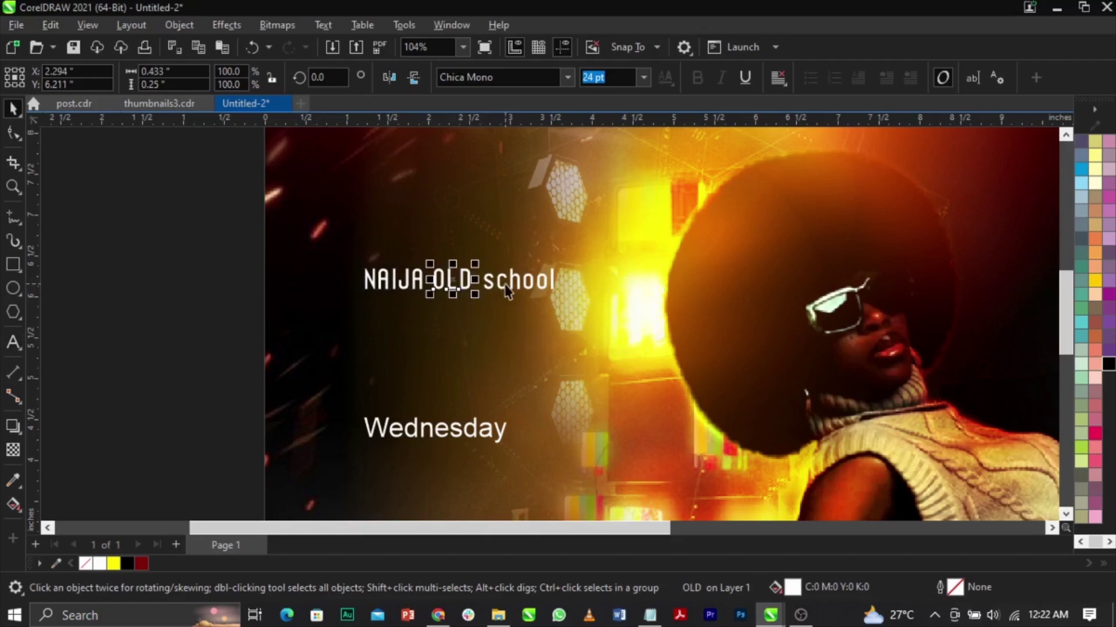
left_click(511, 286)
double_click(512, 287)
key("shift+F3")
key("Return")
key("Escape")
Move SCHOOL onto its own line below, enlarge it to about 87 pt, and tighten its letter spacing.
scroll(513, 287, "up", 2)
left_click_drag(521, 286, 306, 357)
left_click_drag(376, 367, 679, 452)
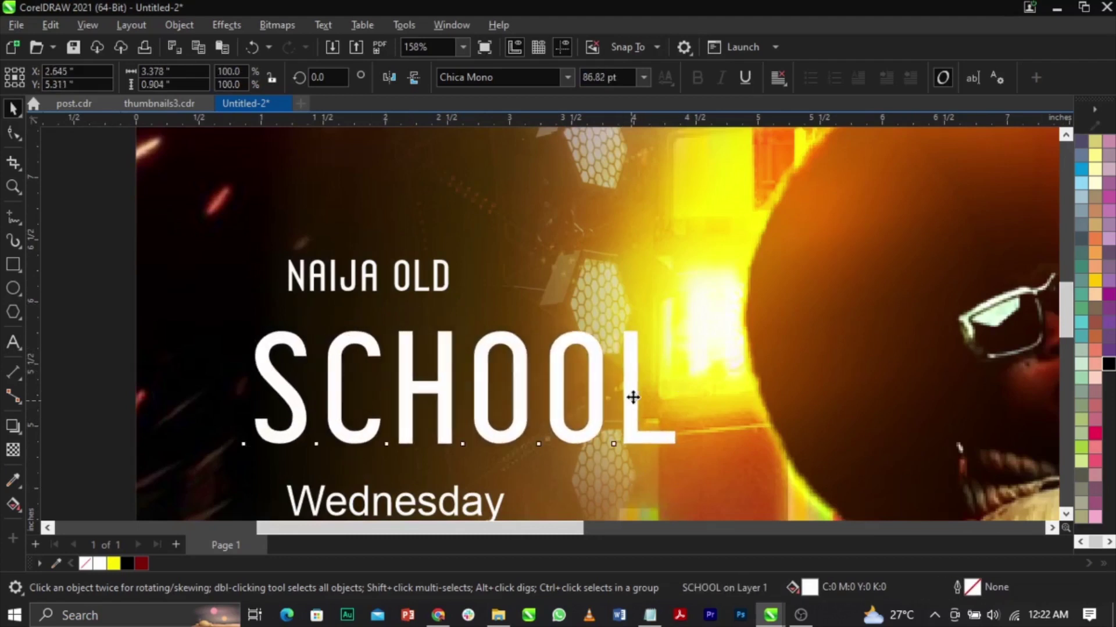
left_click_drag(633, 397, 633, 393)
left_click(9, 134)
left_click_drag(671, 449, 594, 433)
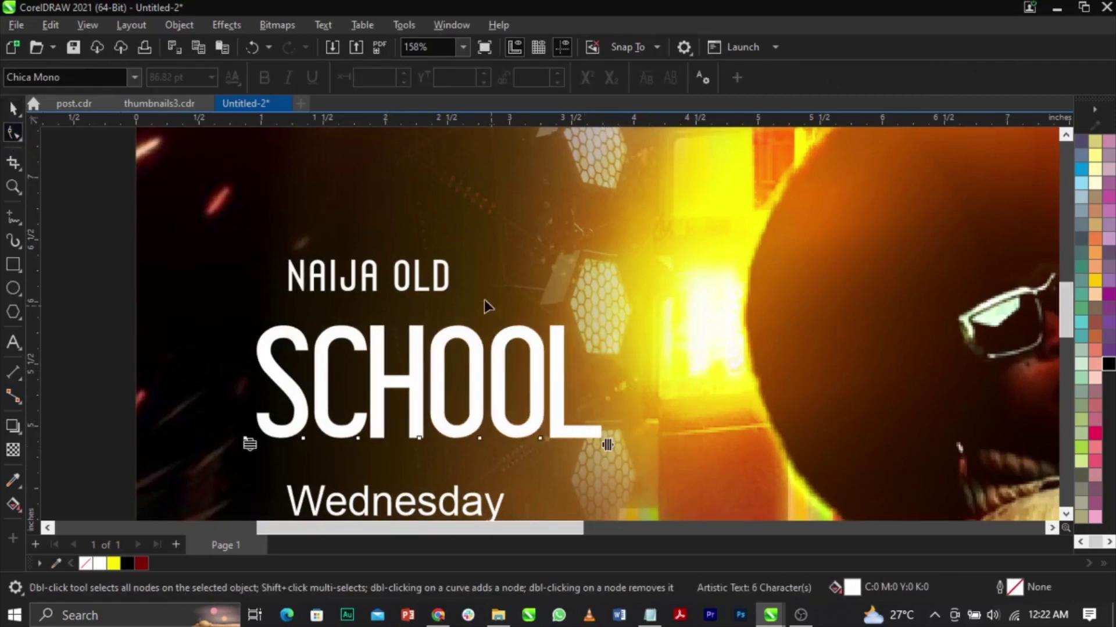
key("space")
left_click(456, 265)
left_click(449, 274)
Enlarge OLD to about 114 pt and tighten its letter spacing with the Shape tool.
left_click_drag(456, 254, 647, 156)
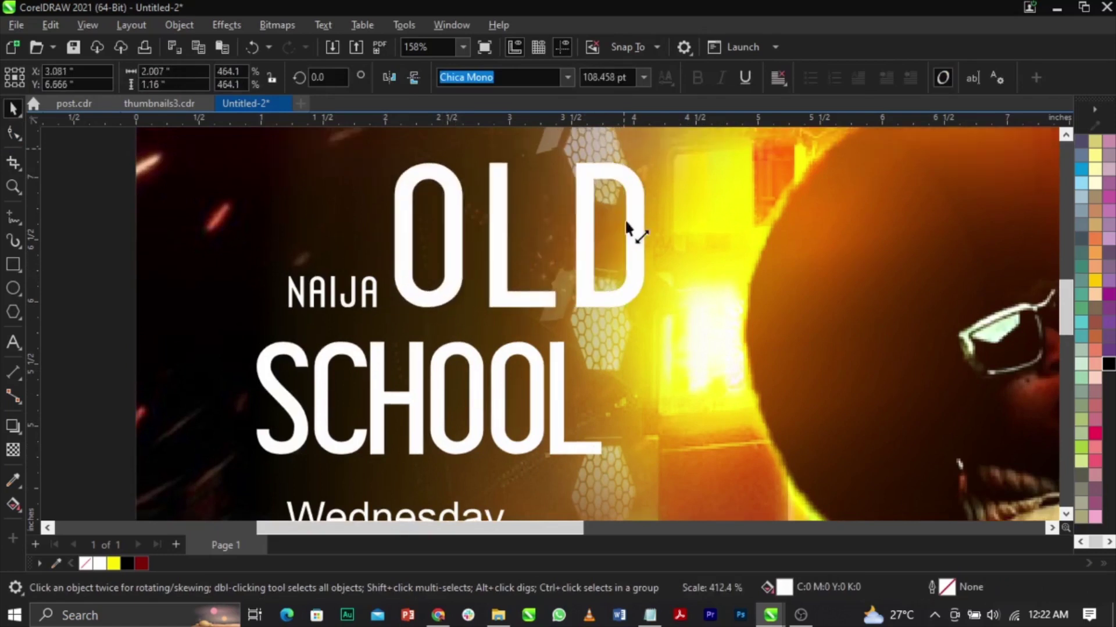
left_click(13, 133)
left_click_drag(650, 313, 547, 314)
key("space")
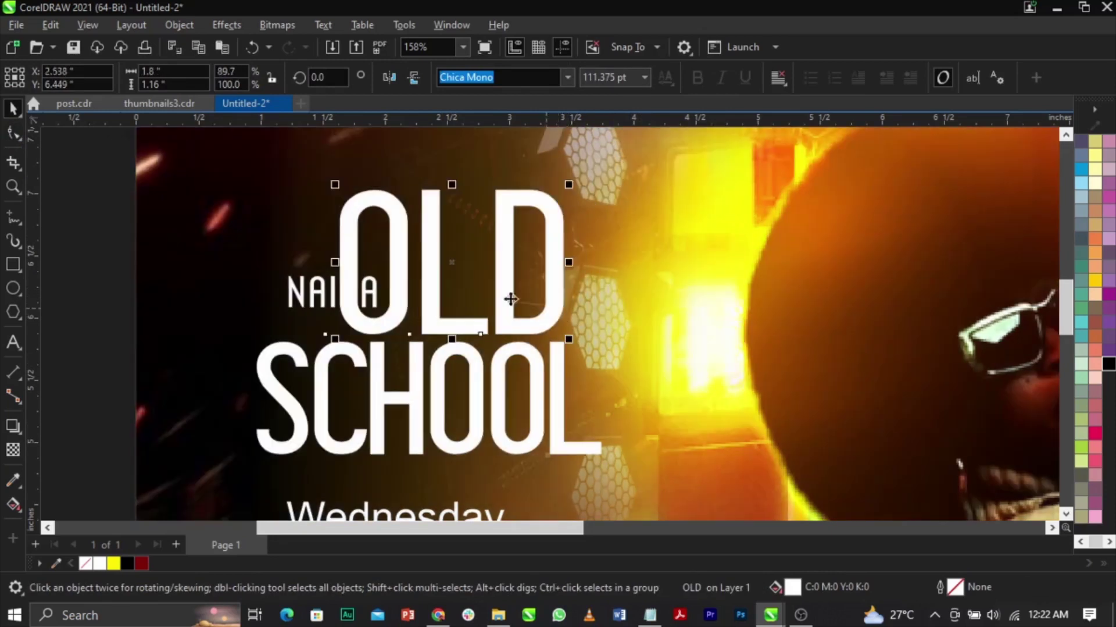
Move NAIJA up and left, clear of OLD, and tighten its letter spacing.
left_click_drag(294, 297, 221, 255)
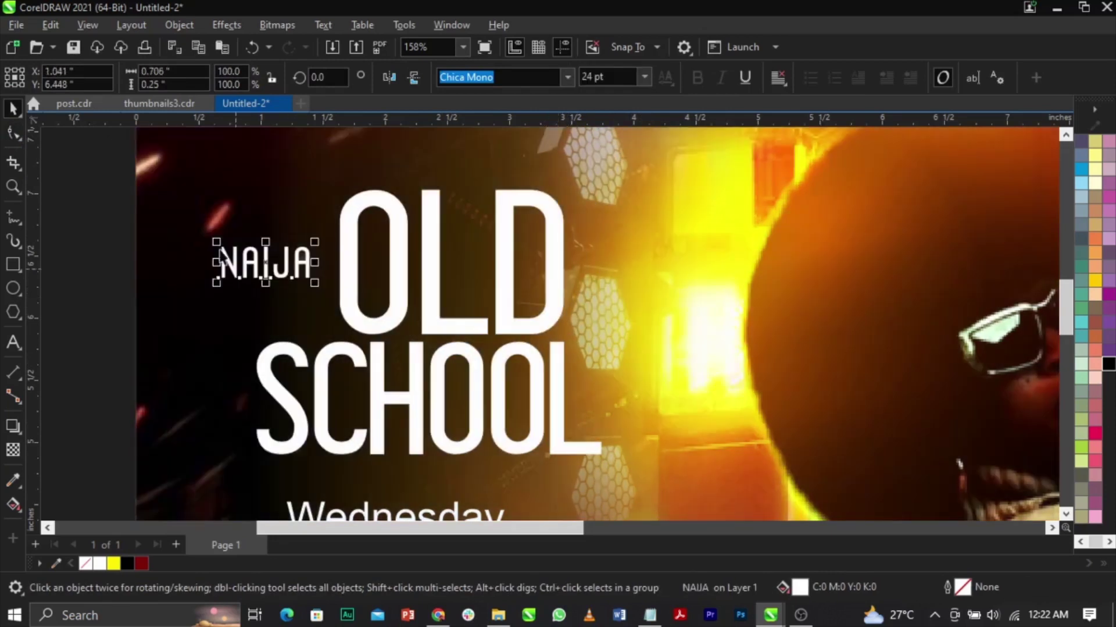
left_click(12, 138)
left_click_drag(315, 284, 302, 293)
key("space")
Rotate NAIJA 90° so it runs vertically, undoing an accidental background nudge.
left_click(293, 263)
left_click(254, 262)
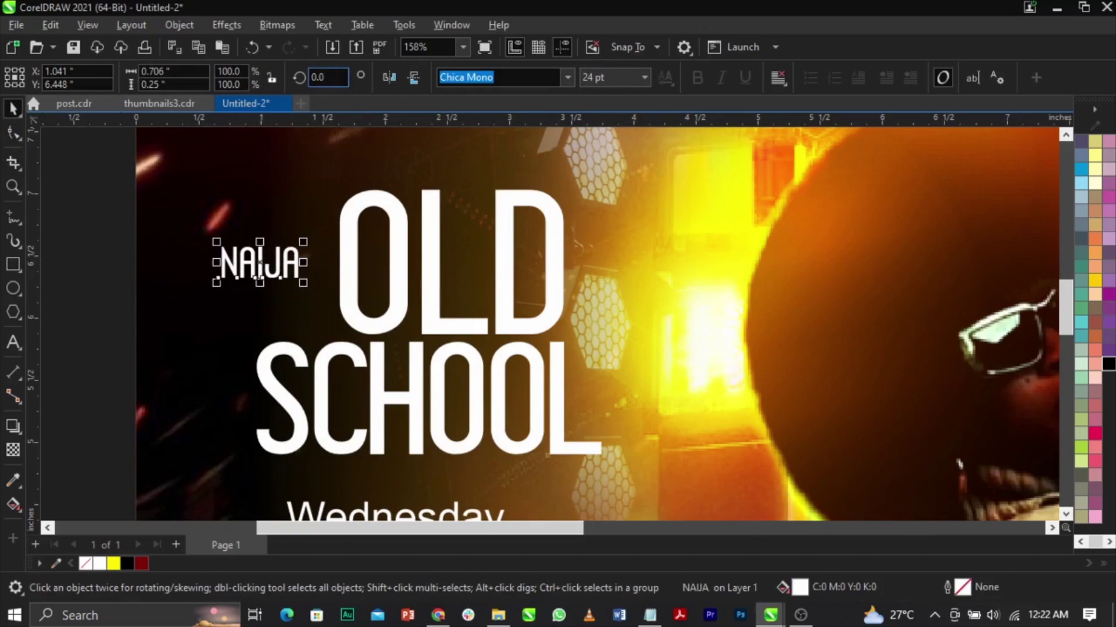
type("90")
key("Return")
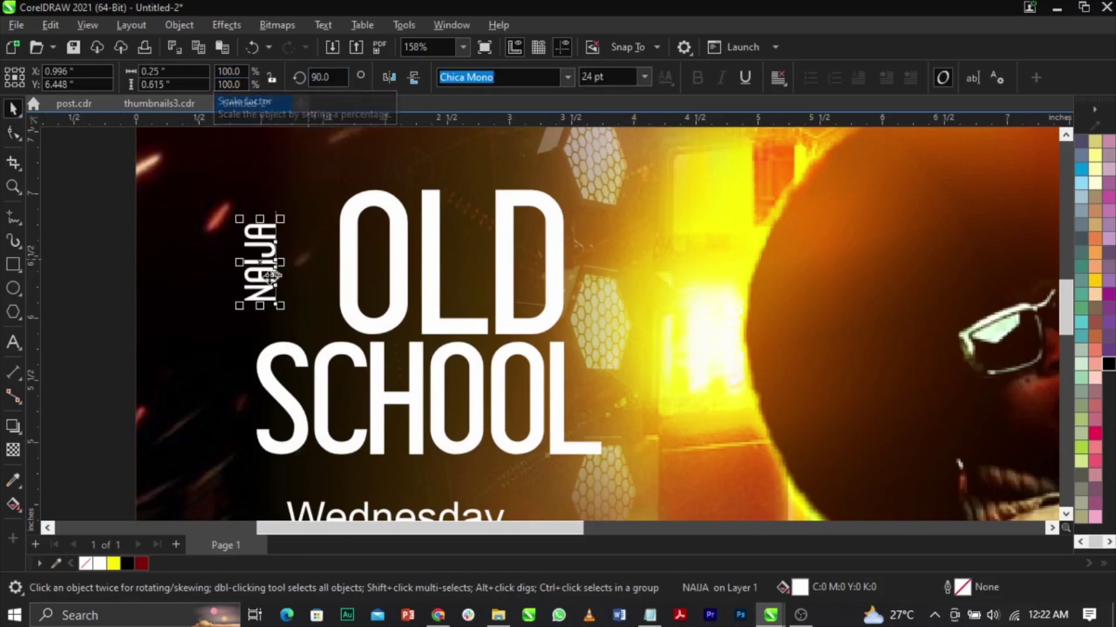
left_click(303, 280)
key("Right")
key("Right")
key("Right")
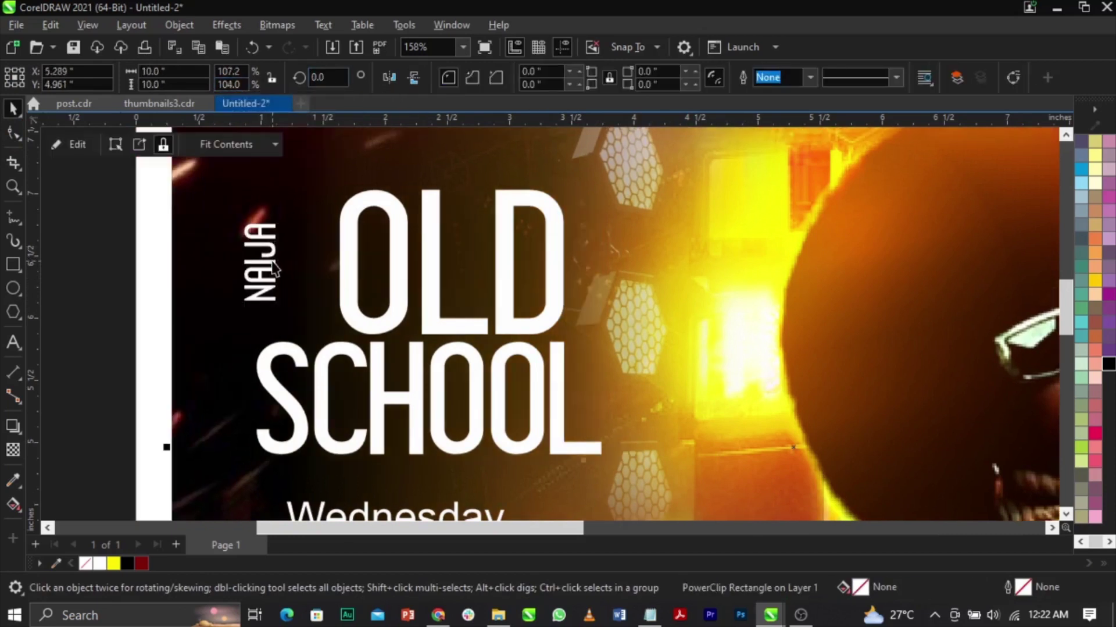
key("ctrl+z")
Place NAIJA beside OLD, scale it to OLD's height, then shift and scale both slightly.
left_click(272, 257)
left_click_drag(276, 253, 326, 228)
left_click_drag(289, 280, 250, 334)
left_click(347, 291, "shift")
left_click_drag(346, 290, 332, 291)
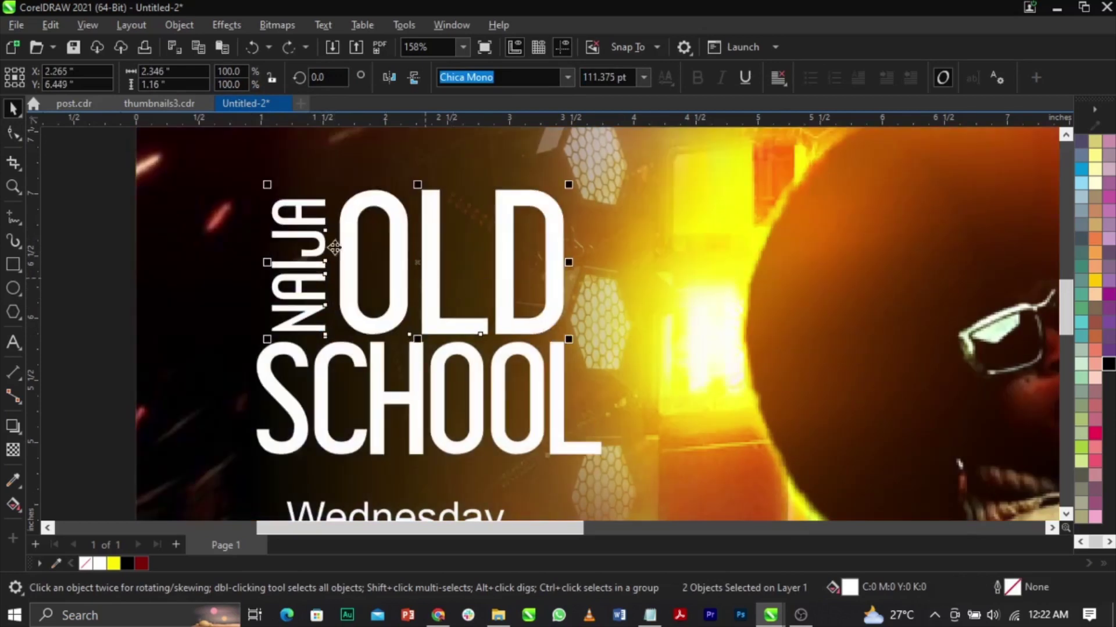
left_click_drag(267, 184, 259, 178)
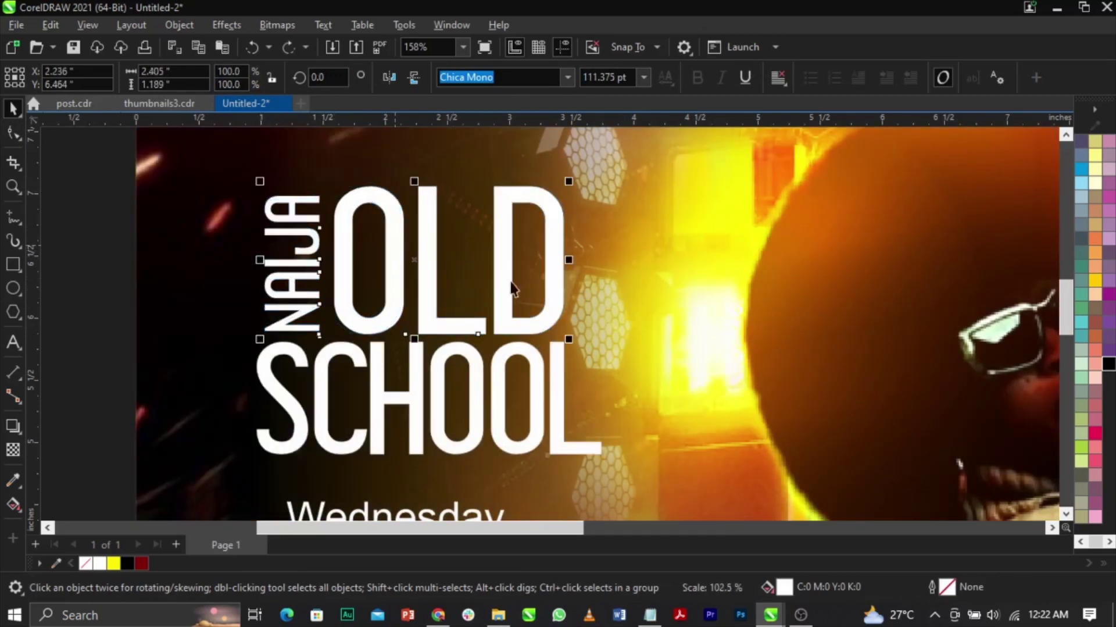
Colour NAIJA Deep Yellow, then select OLD and SCHOOL together.
left_click(598, 287)
left_click(283, 283)
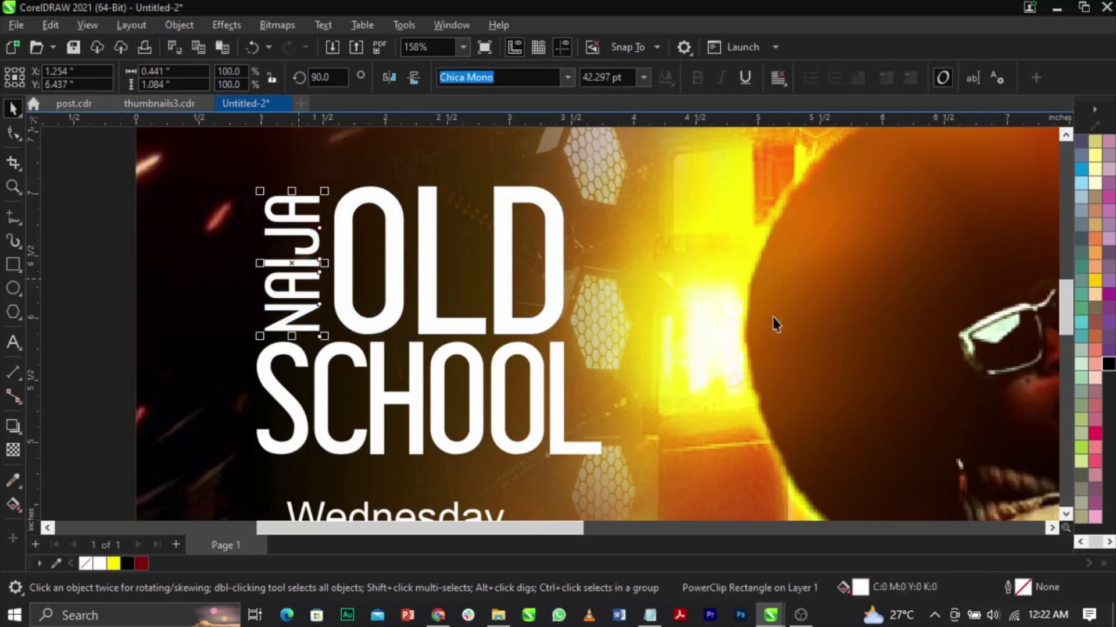
left_click(1096, 279)
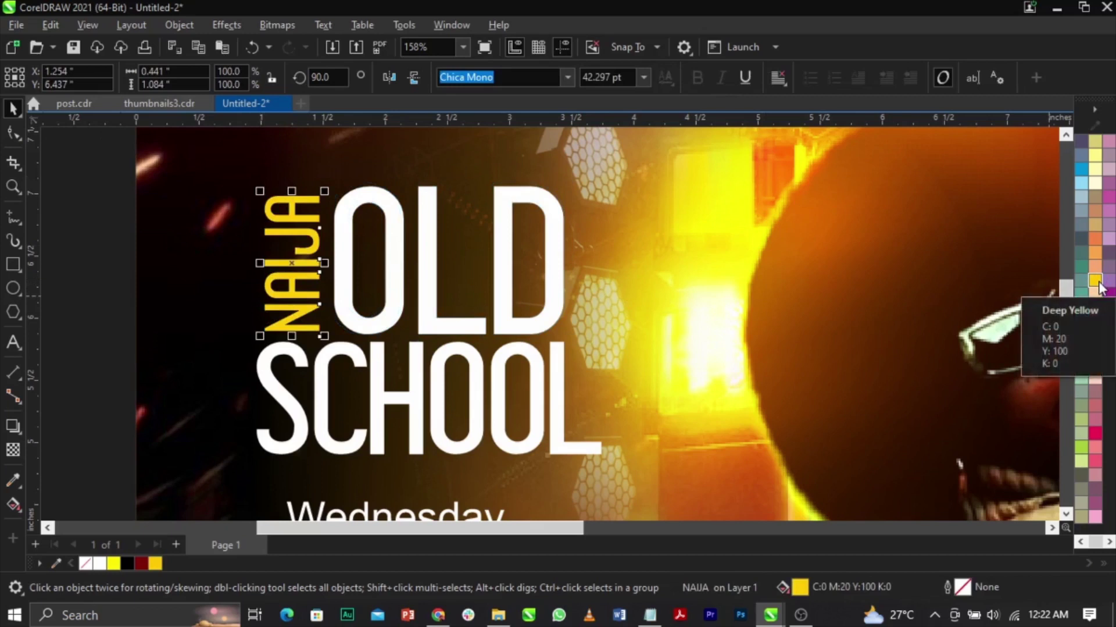
left_click(598, 298)
left_click(556, 295)
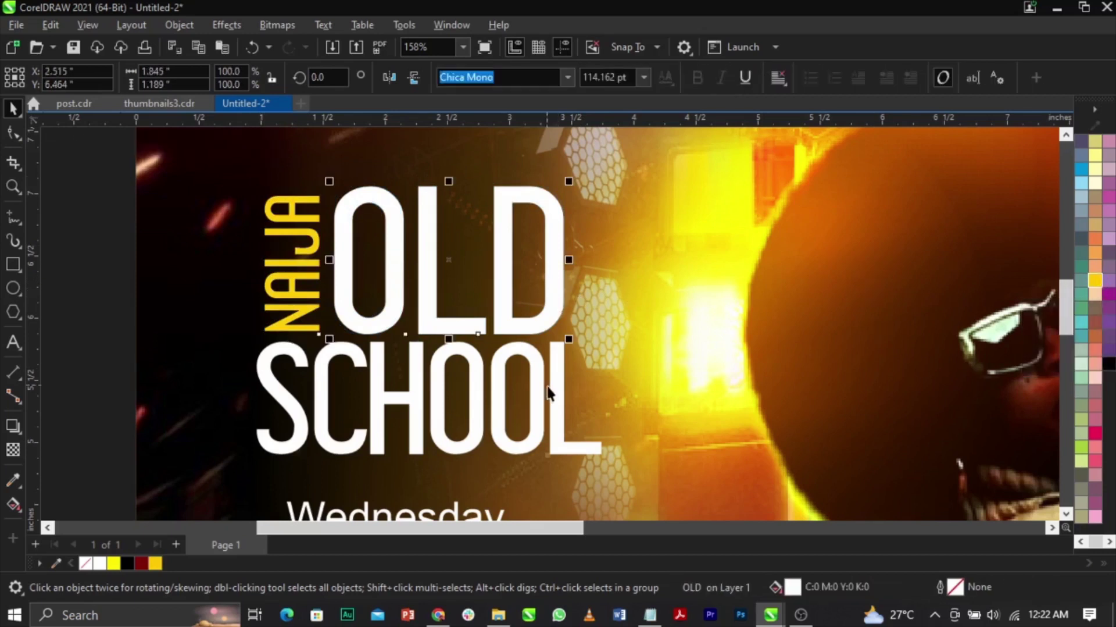
left_click(557, 384)
left_click(552, 317, "shift")
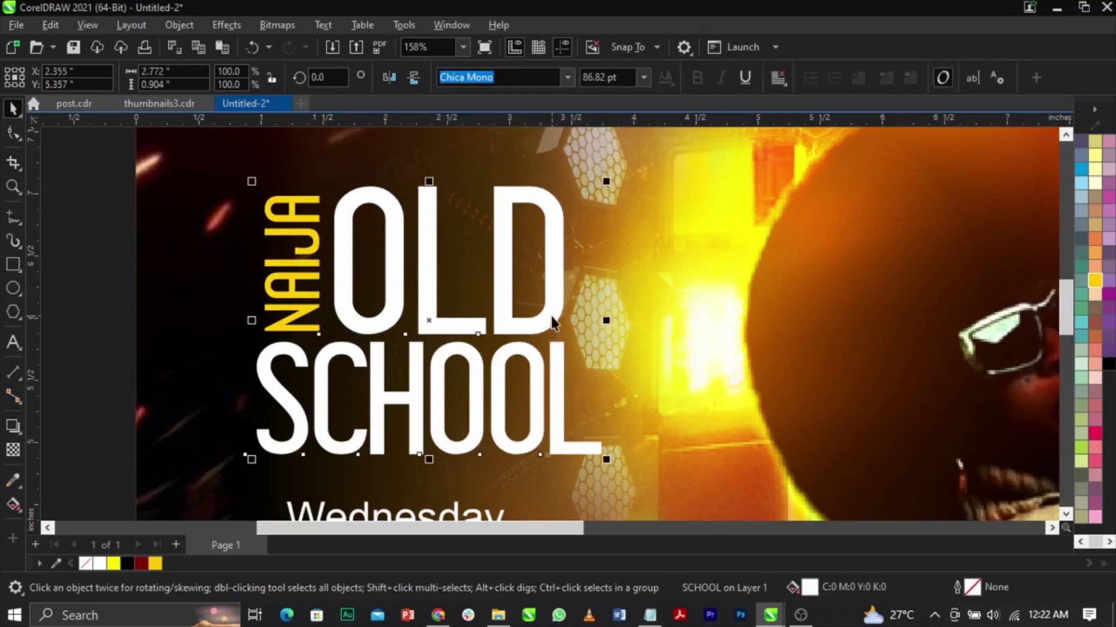
Give OLD and SCHOOL a Multiply drop shadow at 80 opacity and 15 feathering.
left_click(22, 426)
left_click_drag(257, 320, 599, 330)
left_click_drag(426, 319, 527, 321)
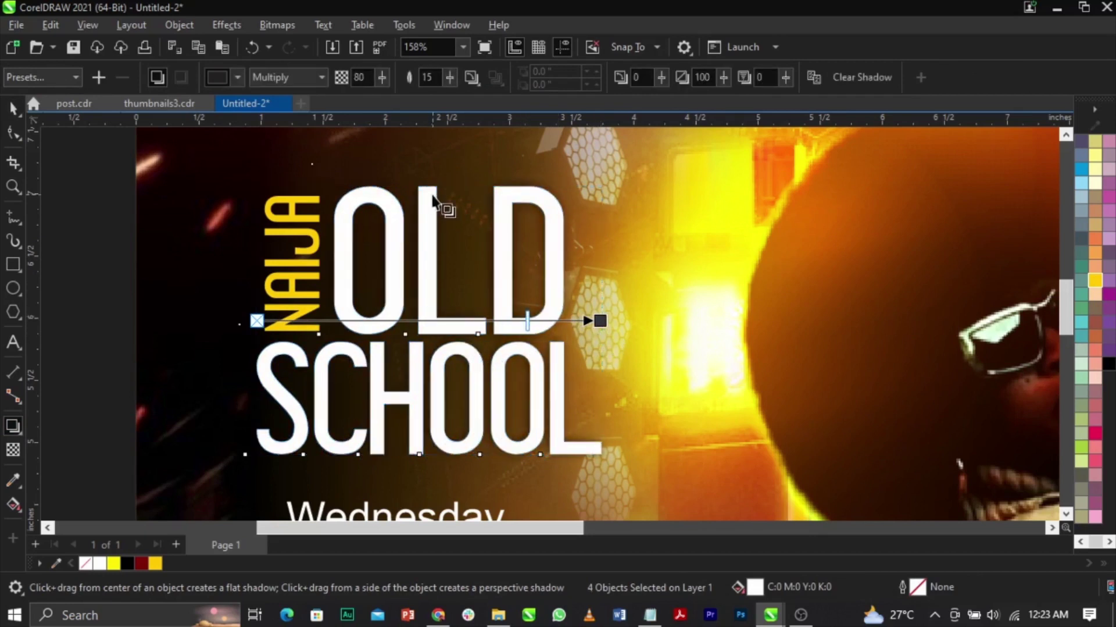
left_click(308, 78)
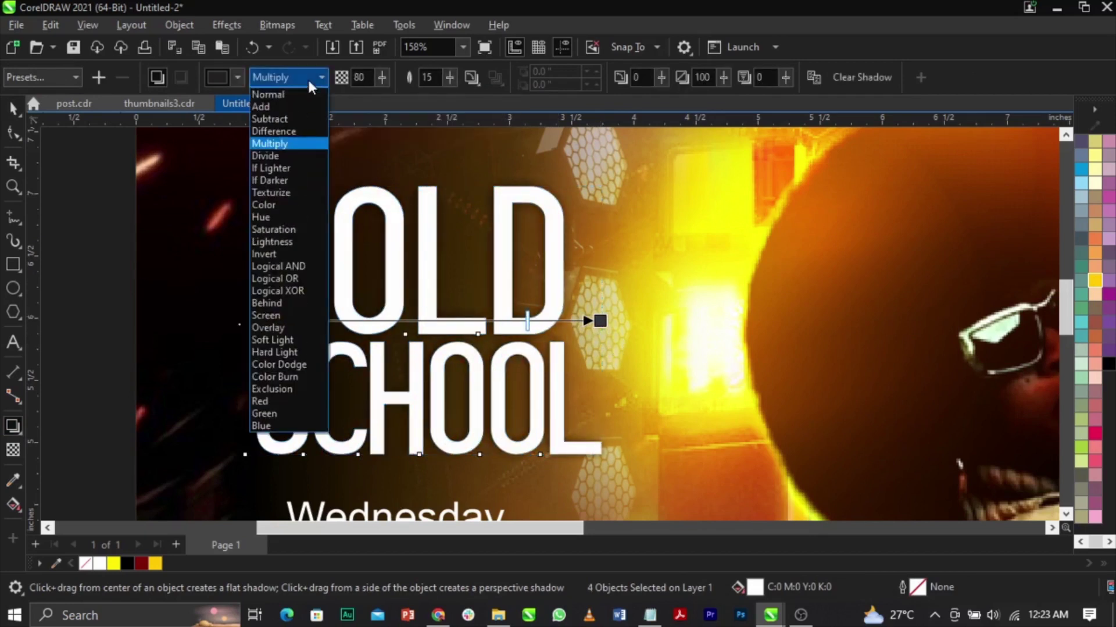
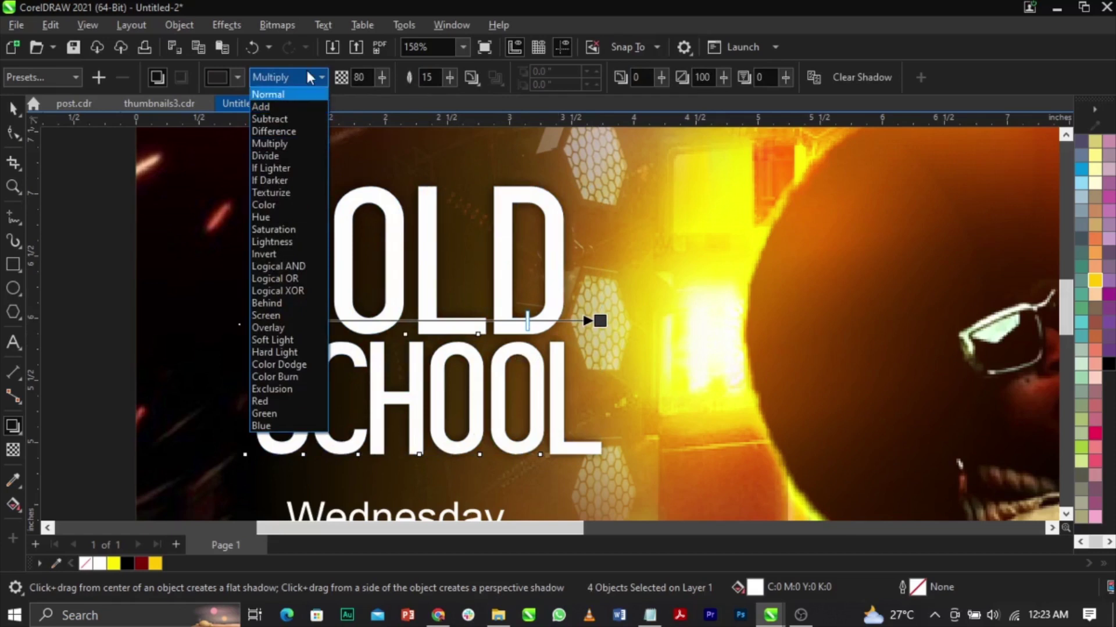
Change the title's shadow to Add merge mode, Yellow colour and feathering 20.
left_click(374, 104)
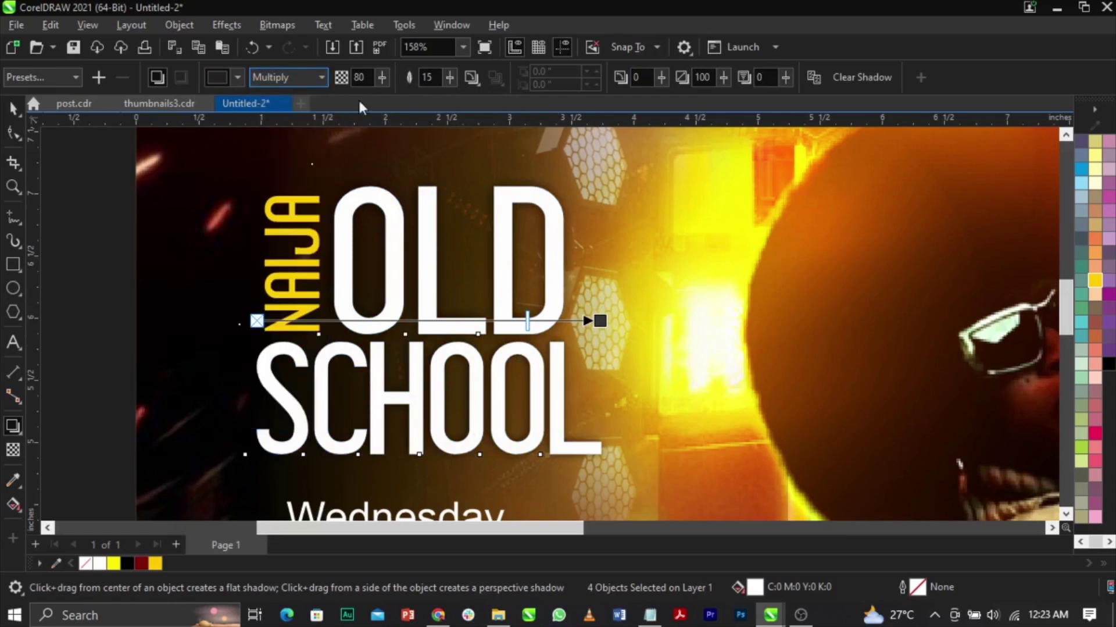
left_click(315, 80)
left_click(304, 106)
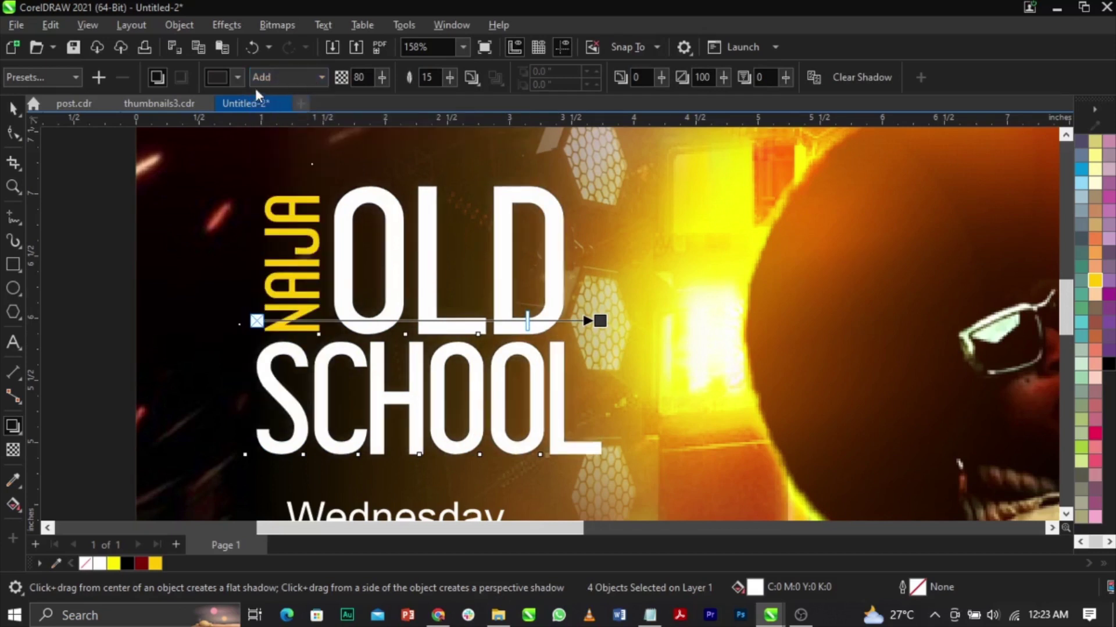
left_click(238, 75)
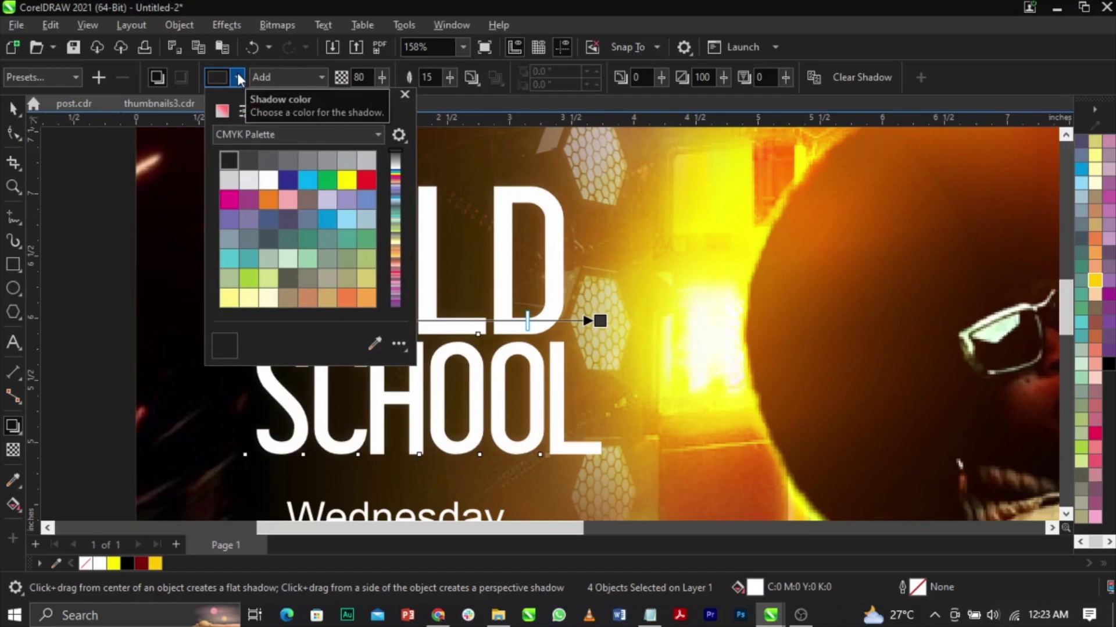
left_click(269, 181)
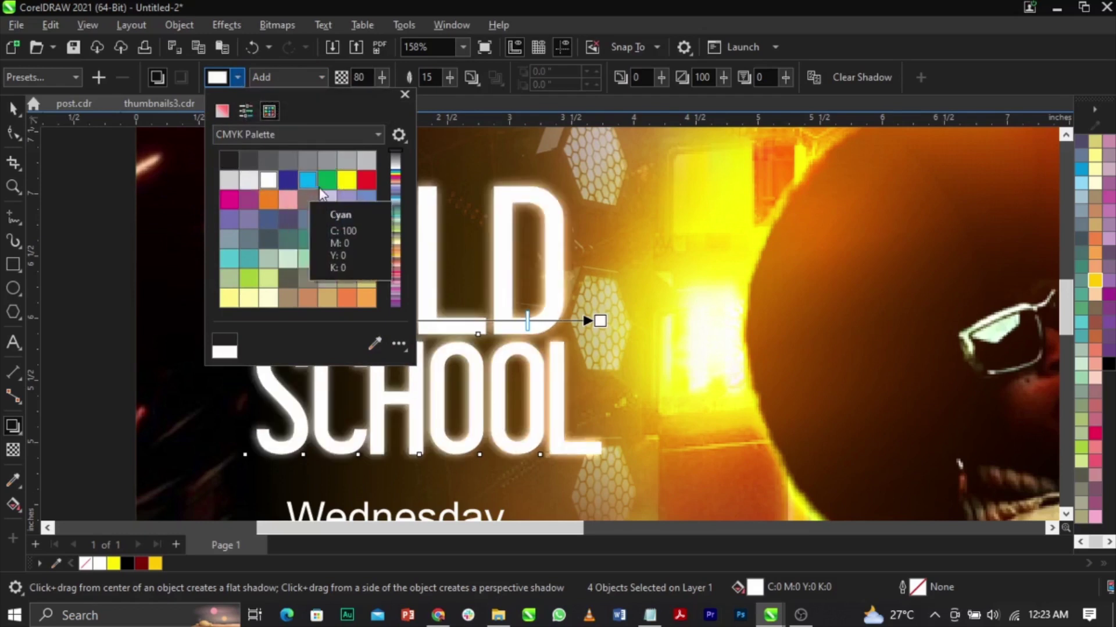
left_click(341, 183)
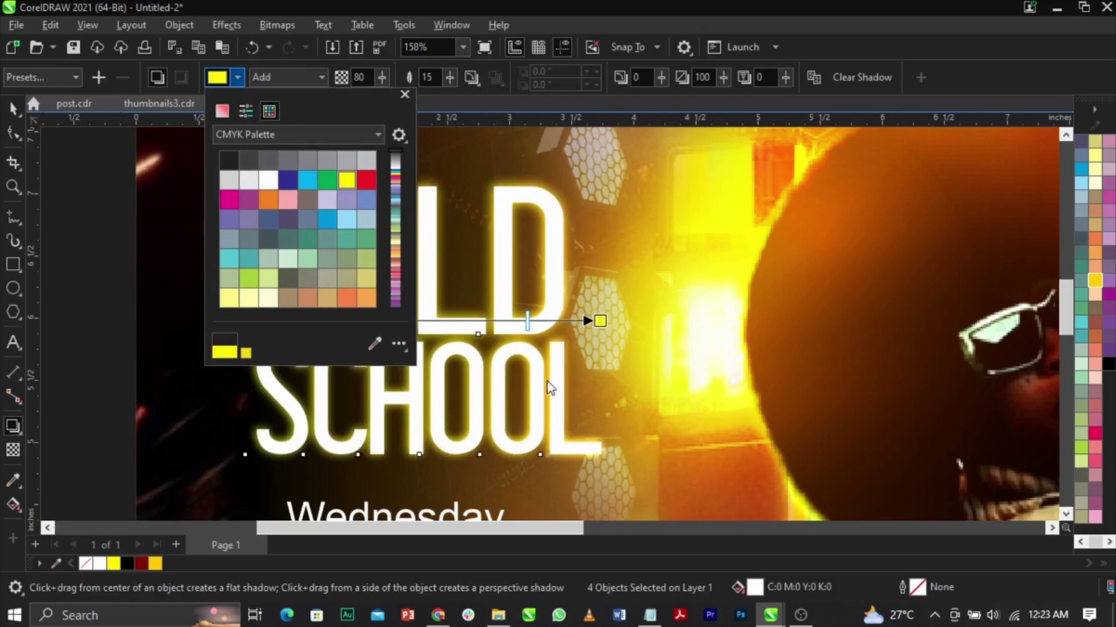
left_click(460, 109)
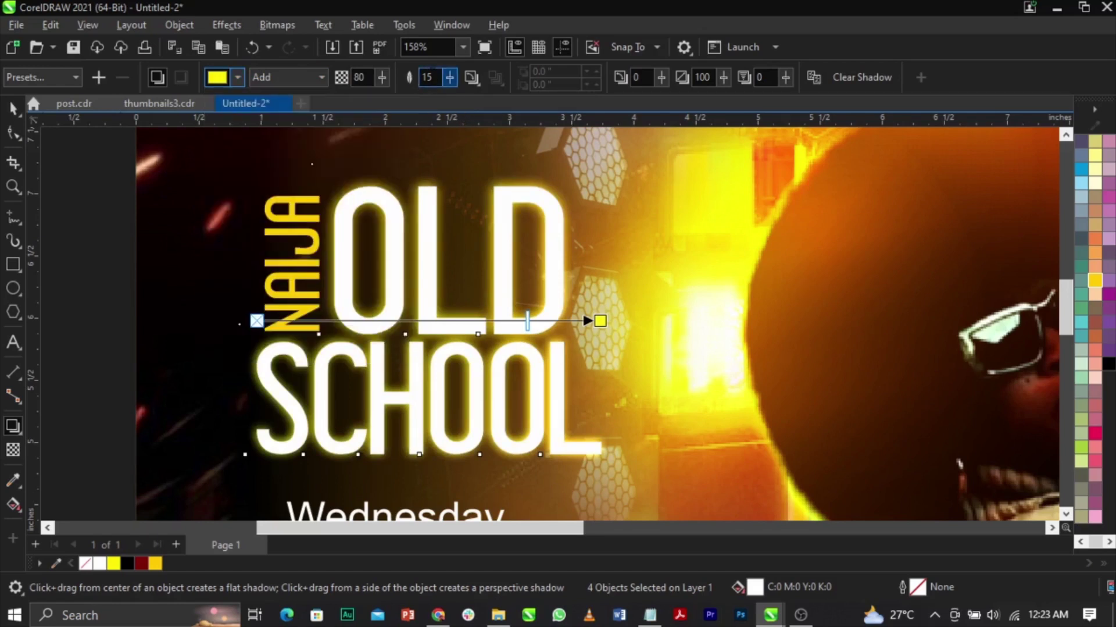
left_click(450, 78)
type("2")
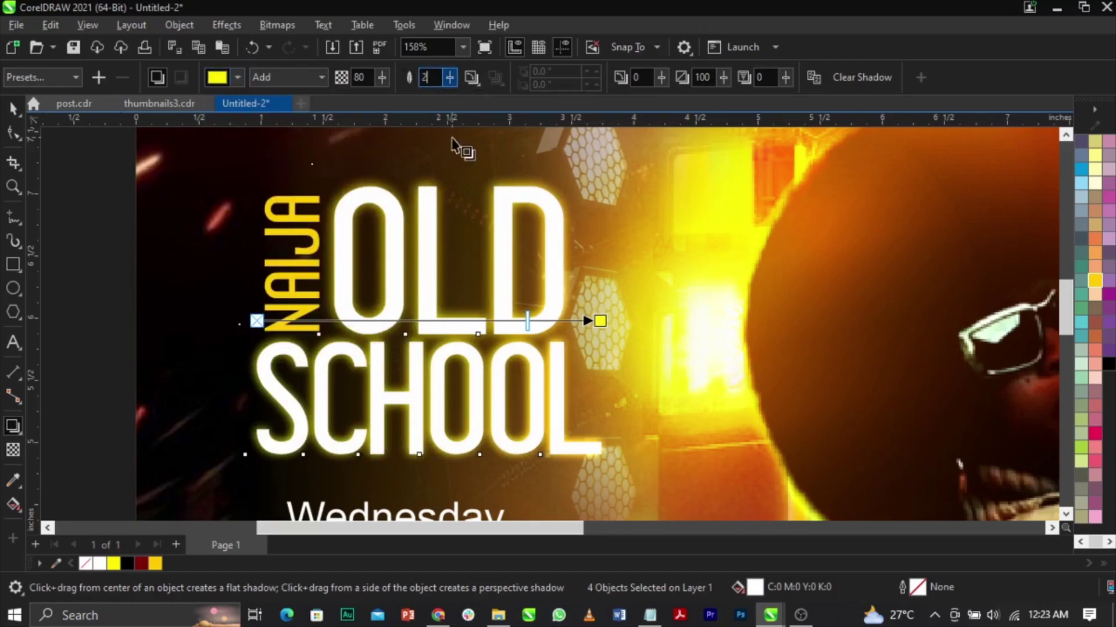
type("0")
key("Return")
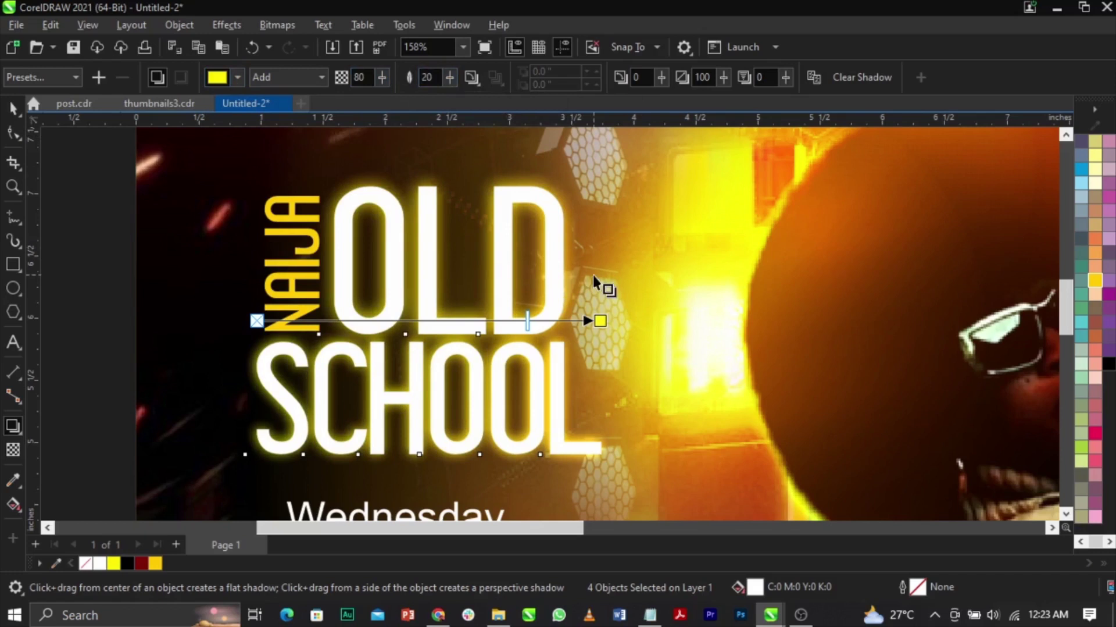
key("space")
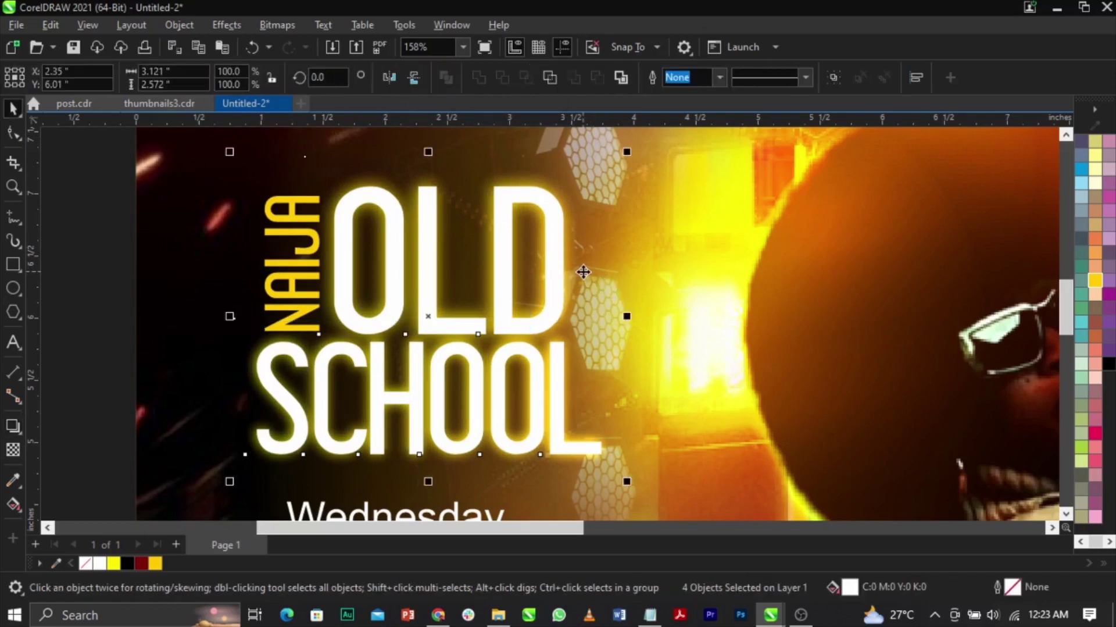
Select the clipped background frame, undoing two accidental moves of the background and lens rectangle.
left_click(585, 274)
left_click_drag(584, 285, 720, 264)
key("ctrl+z")
left_click_drag(583, 419, 676, 409)
key("ctrl+z")
left_click(580, 270, "shift")
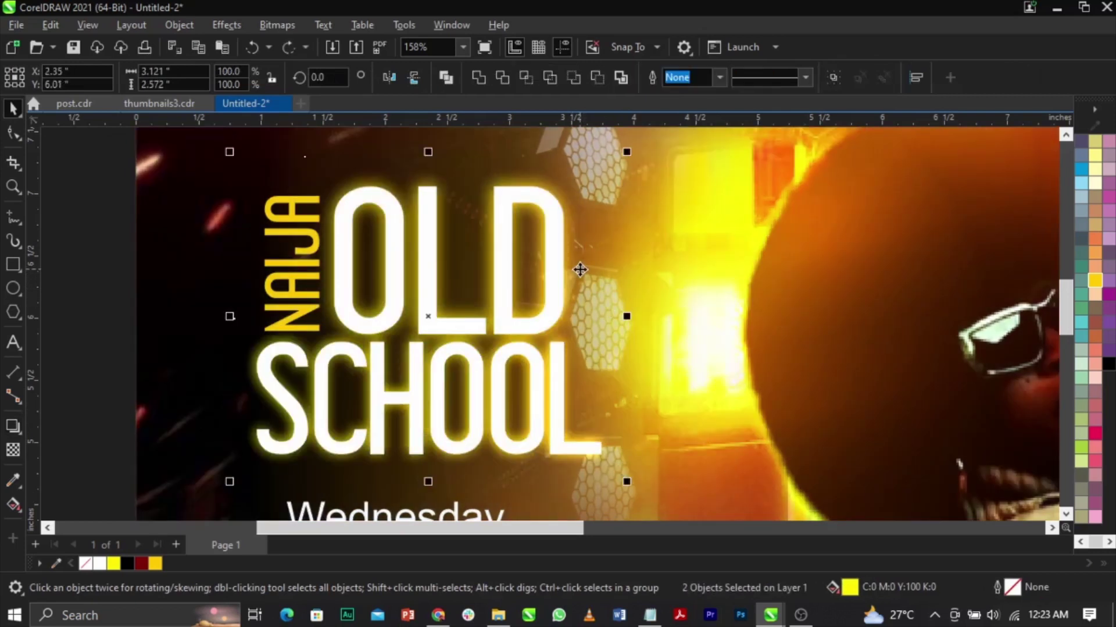
scroll(580, 268, "down", 3)
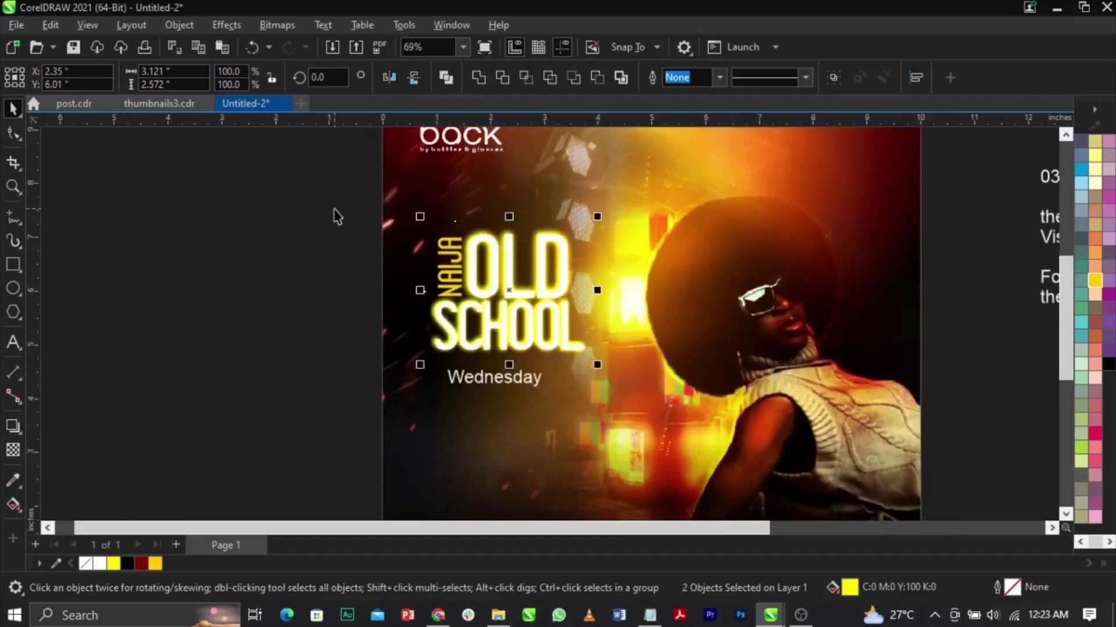
Scale the title and Wednesday text to about 107% and shift the block slightly lower.
left_click_drag(339, 200, 668, 441)
left_click_drag(599, 394, 640, 418)
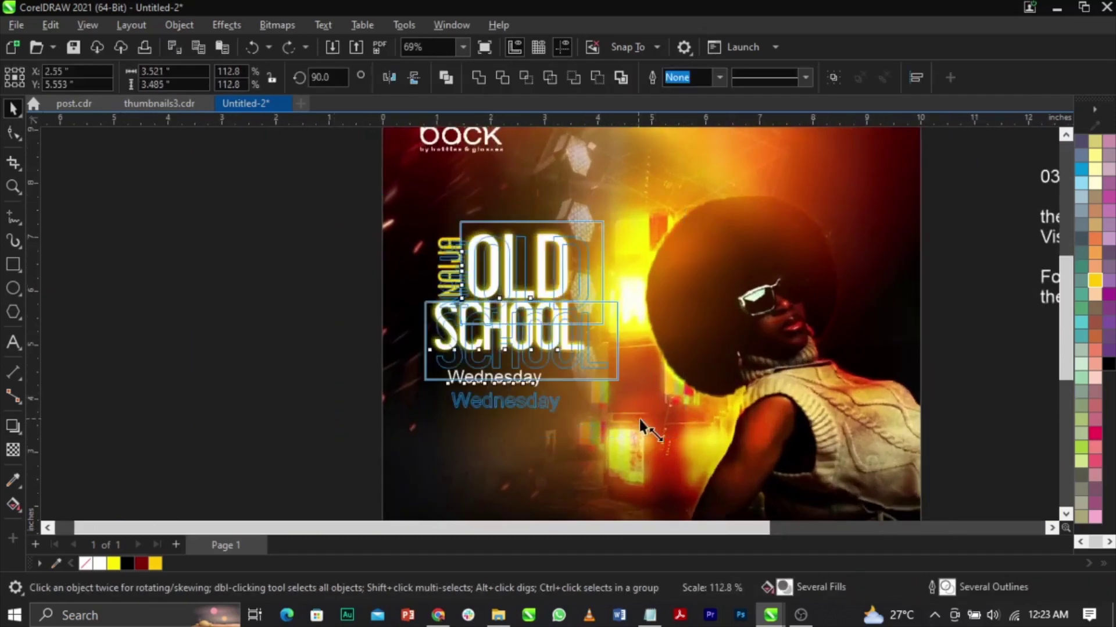
left_click_drag(581, 330, 581, 330)
left_click_drag(622, 218, 635, 202)
left_click_drag(633, 434, 632, 434)
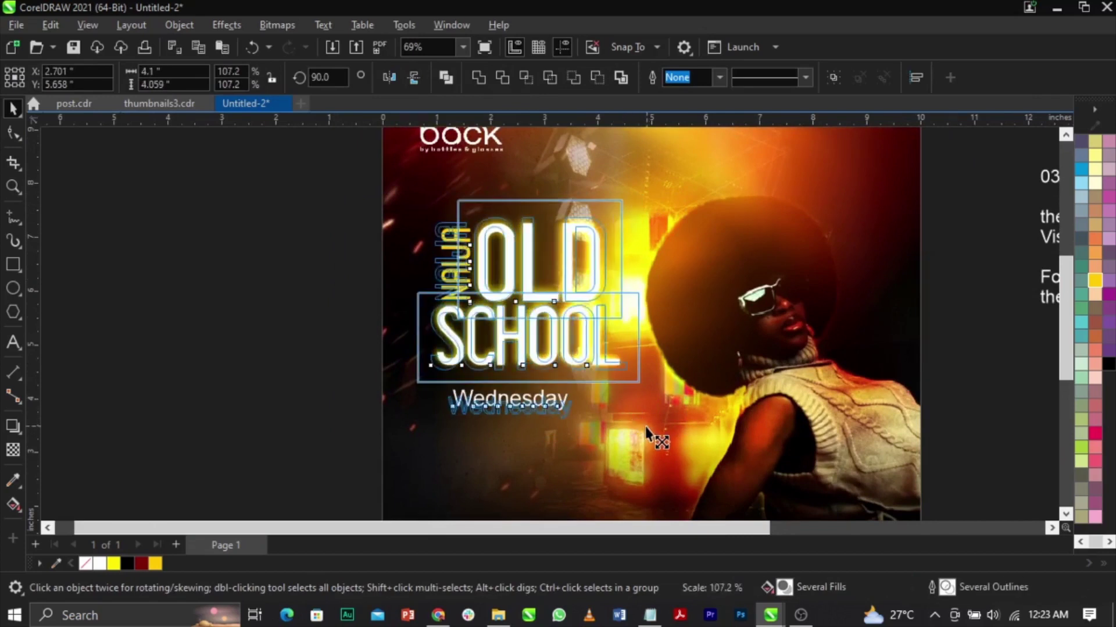
left_click_drag(645, 427, 646, 427)
left_click(413, 318)
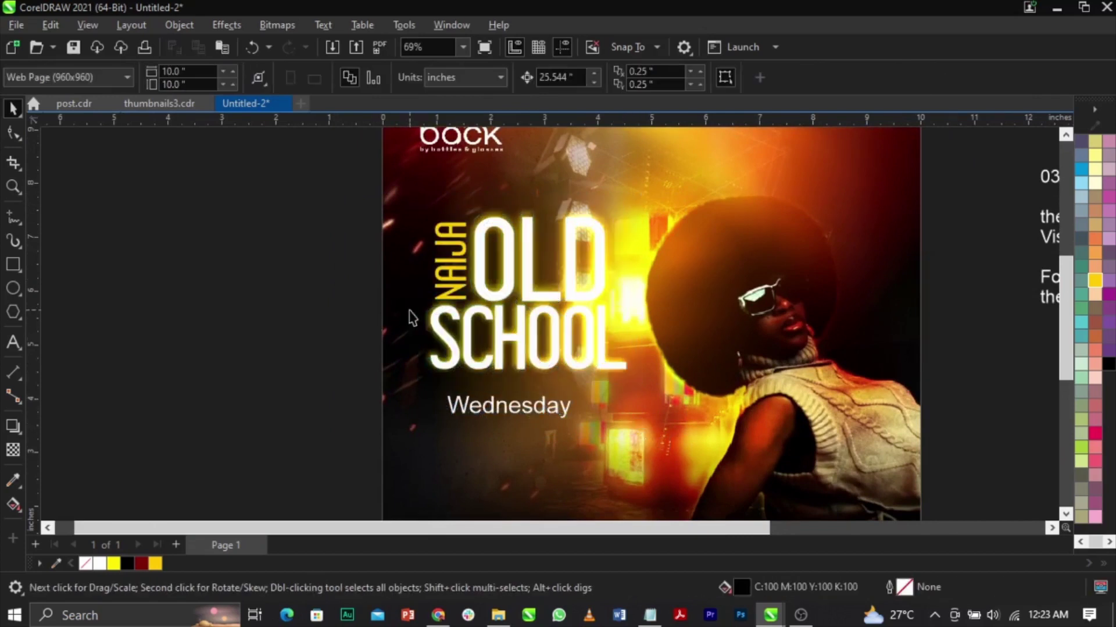
scroll(413, 319, "down", 1)
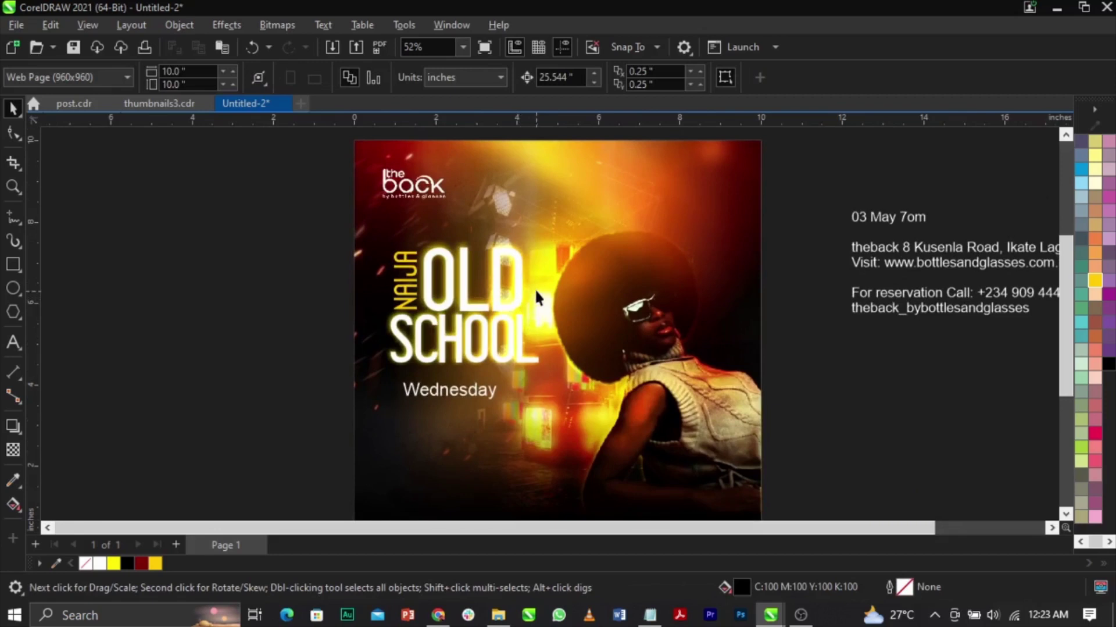
Inside the background PowerClip, delete the two glow overlay bitmaps.
double_click(539, 227)
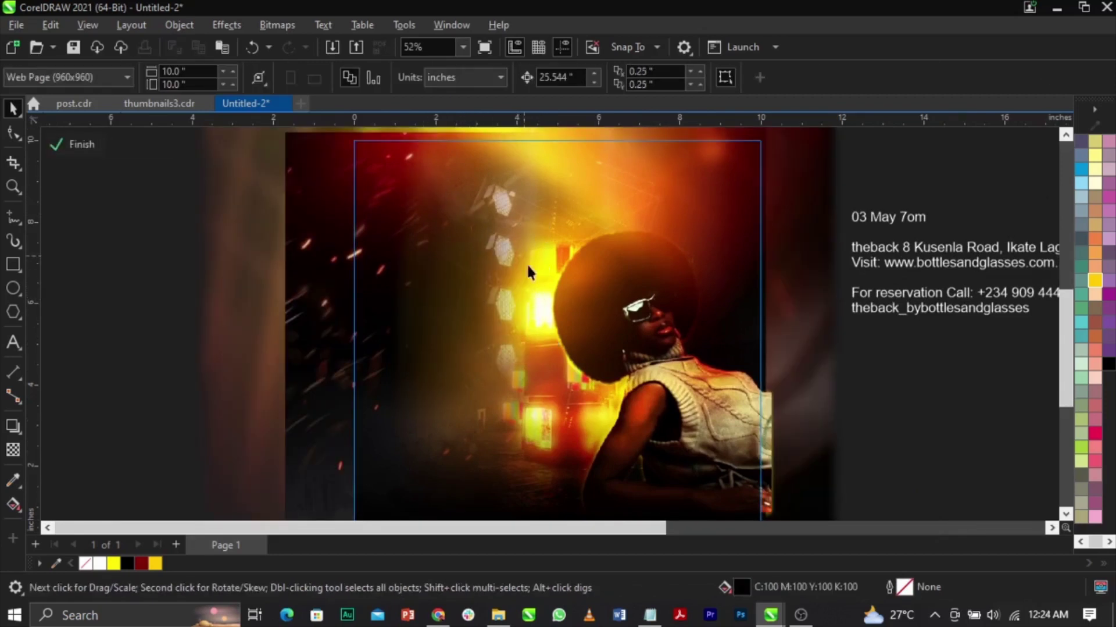
left_click(535, 301)
left_click(533, 324)
left_click_drag(539, 326, 610, 326)
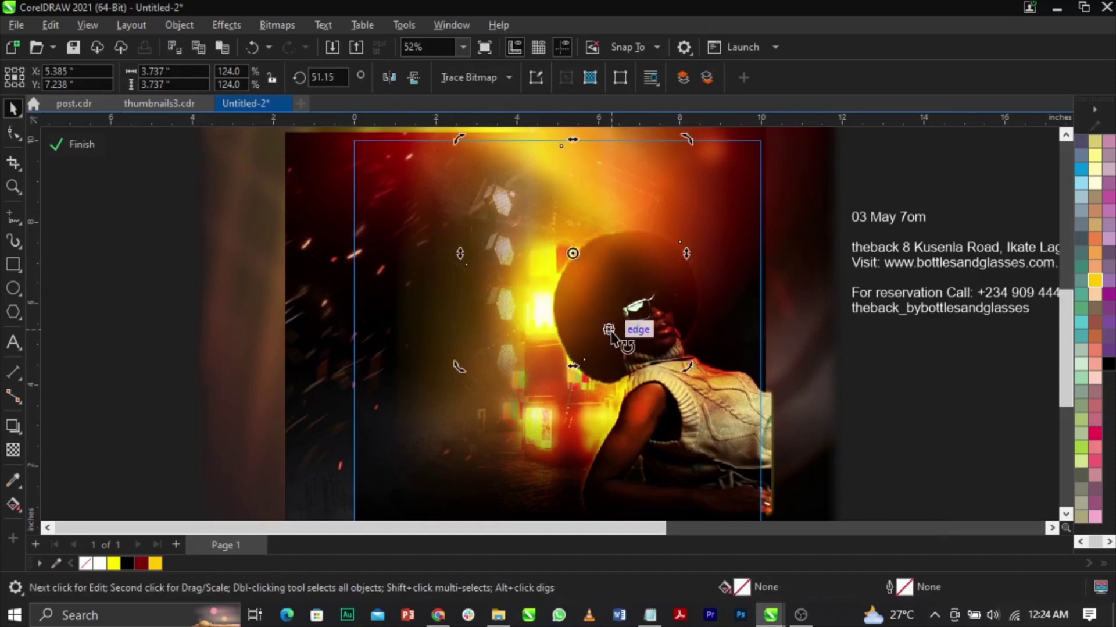
key("Delete")
left_click(541, 315)
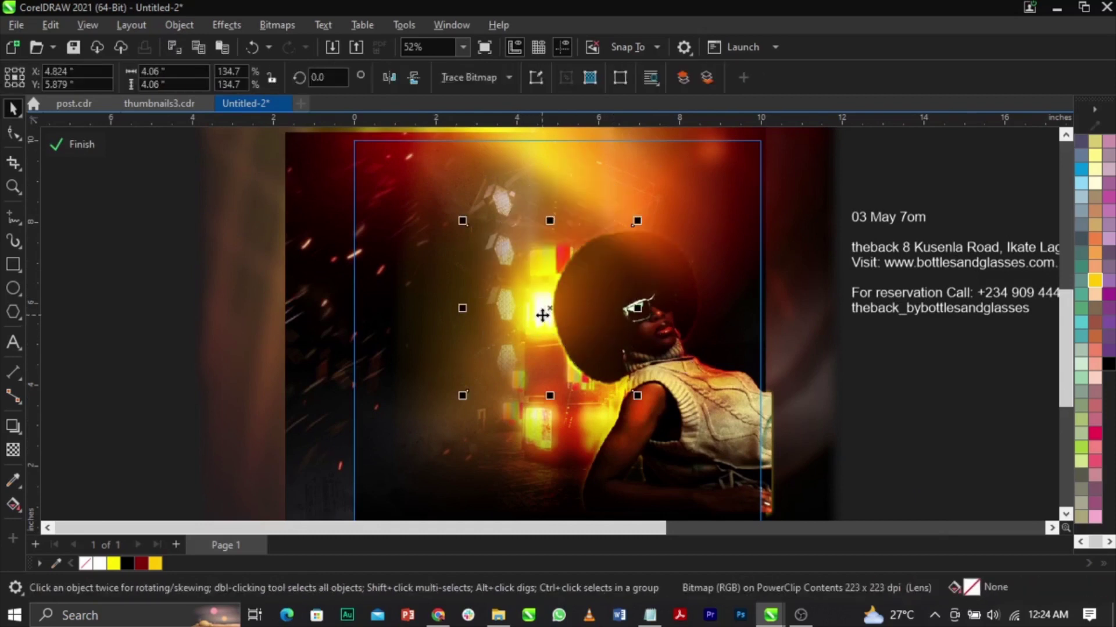
key("Delete")
left_click(951, 459)
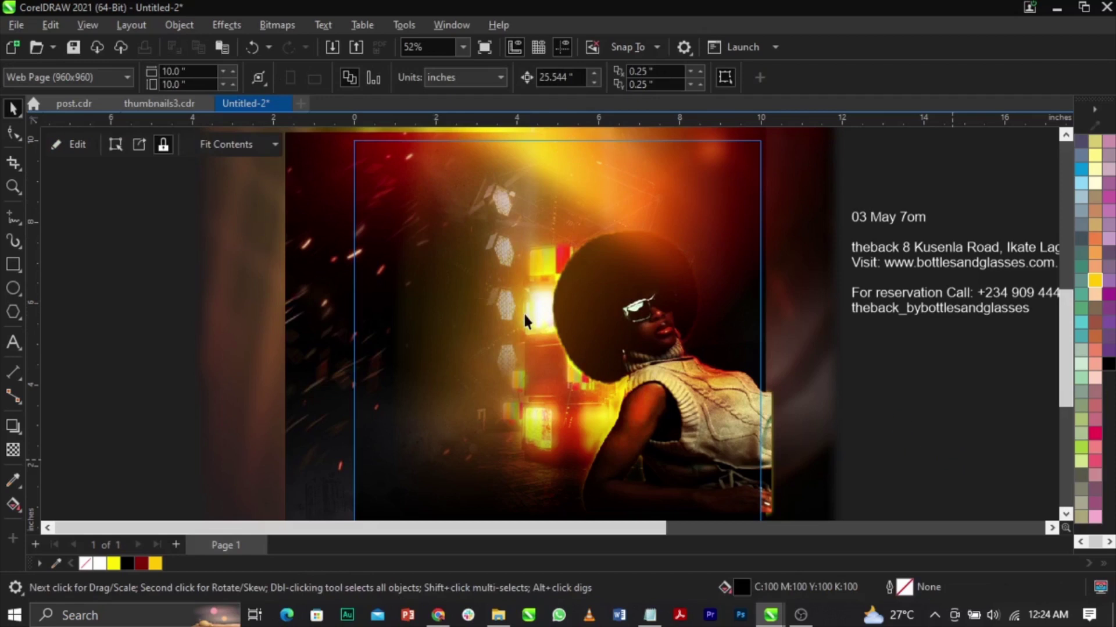
Shift and widen the image inside the clipped background, then slightly enlarge the title and Wednesday text.
left_click(525, 298)
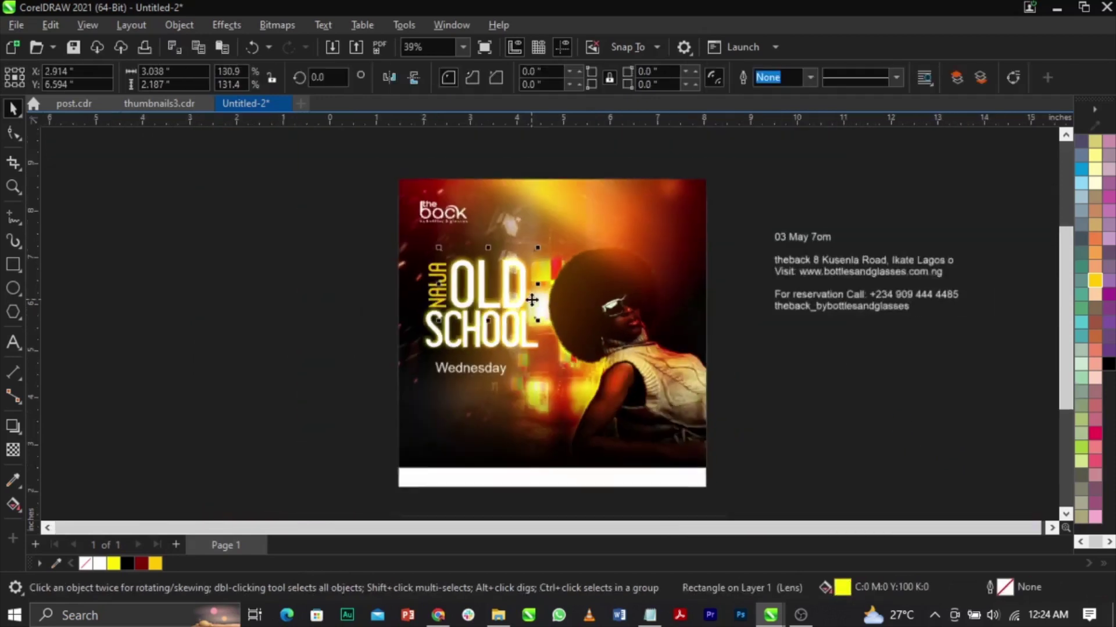
key("z")
left_click_drag(359, 192, 726, 472)
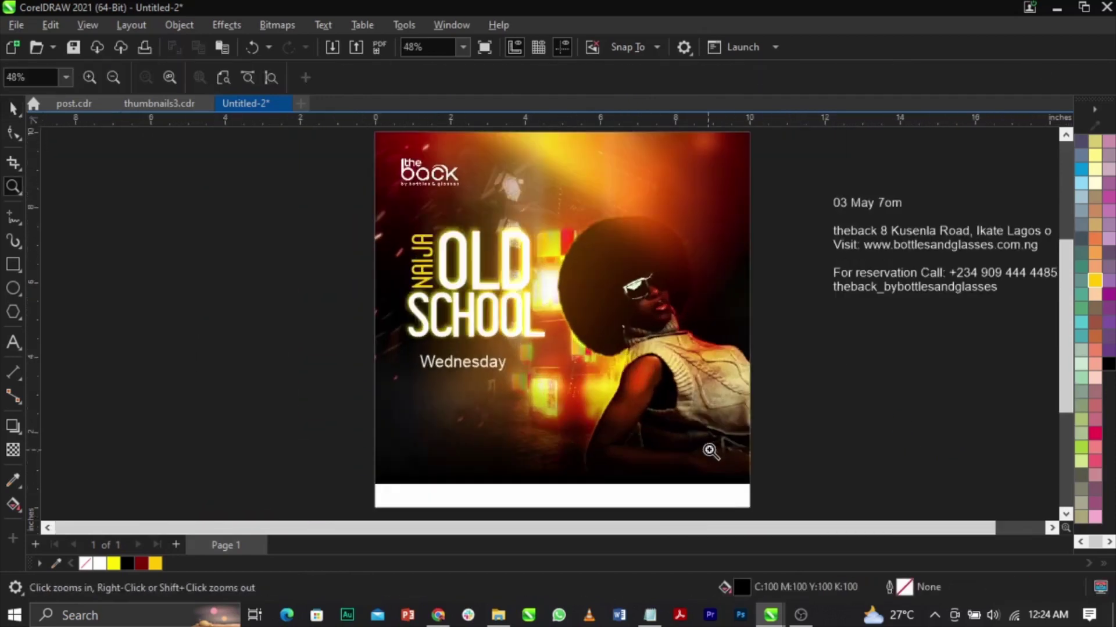
key("space")
double_click(423, 435)
left_click(338, 348)
left_click_drag(337, 347, 373, 346)
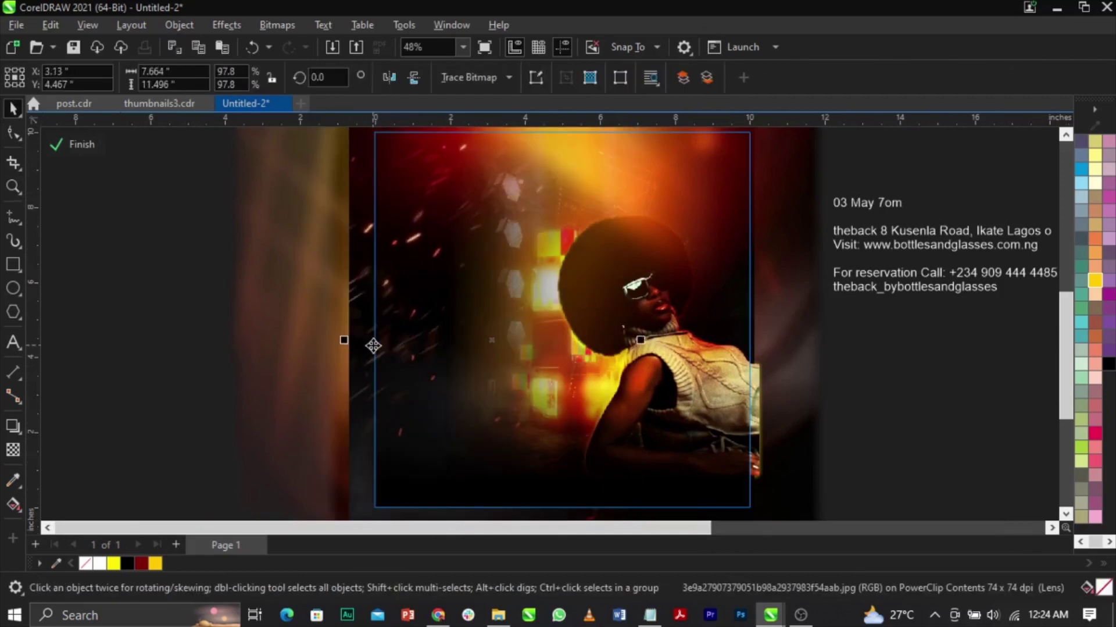
left_click_drag(644, 343, 656, 340)
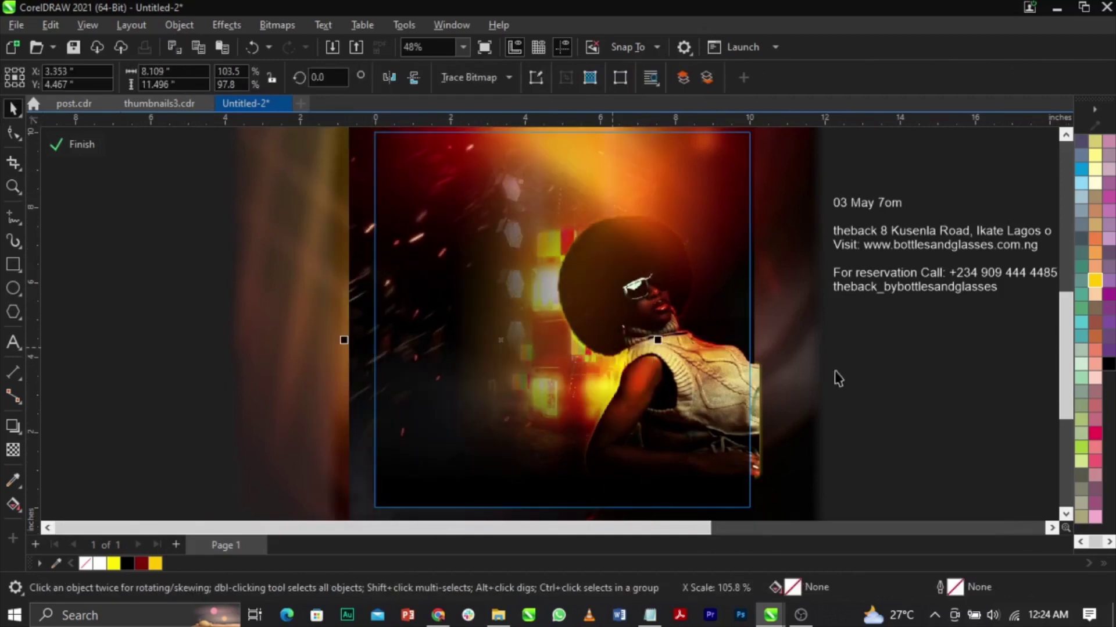
left_click(869, 374)
left_click(870, 376)
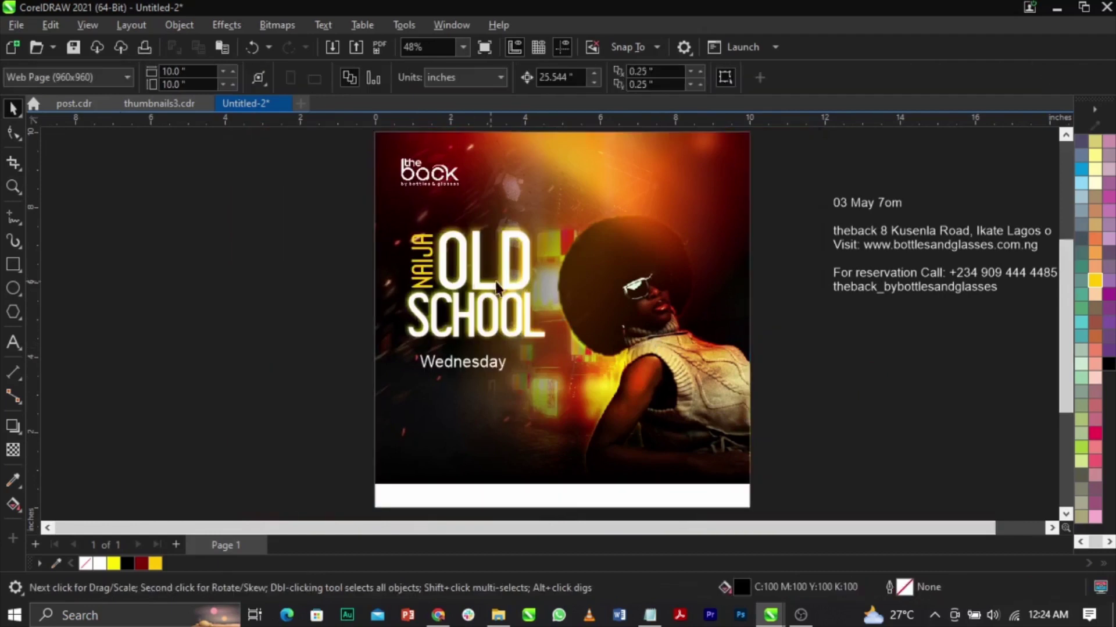
left_click_drag(356, 182, 625, 424)
mouse_move(558, 377)
left_mouse_down()
mouse_move(569, 385)
mouse_move(563, 368)
left_mouse_up()
Move the afro woman image up and right and enlarge it to about 114%.
double_click(540, 396)
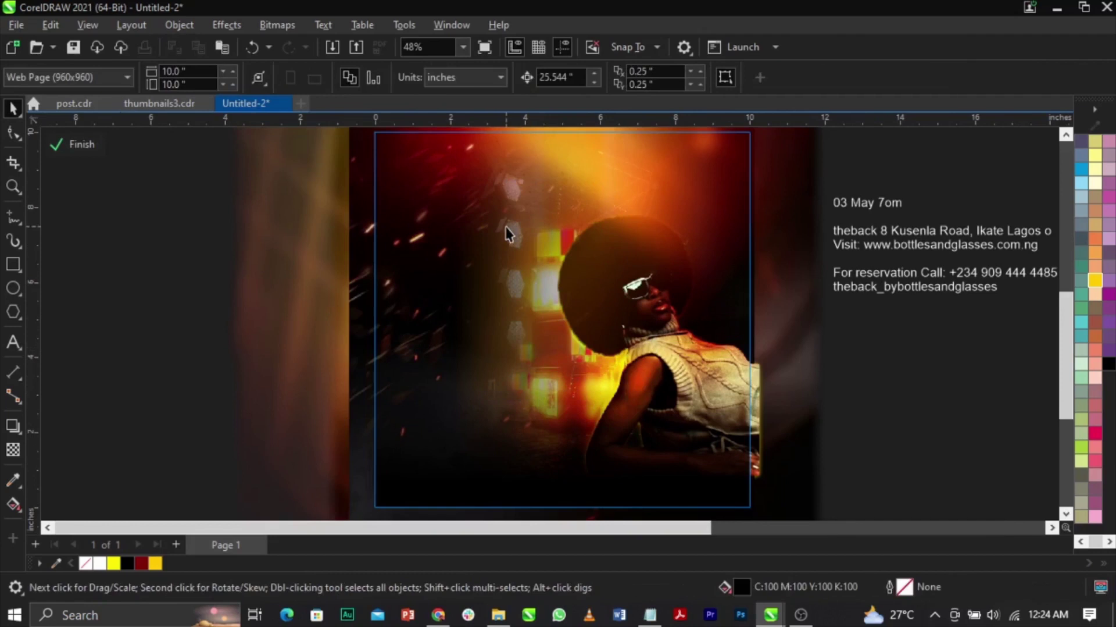
left_click(507, 235)
scroll(507, 235, "down", 1)
scroll(508, 235, "down", 1)
left_click_drag(443, 169, 549, 357)
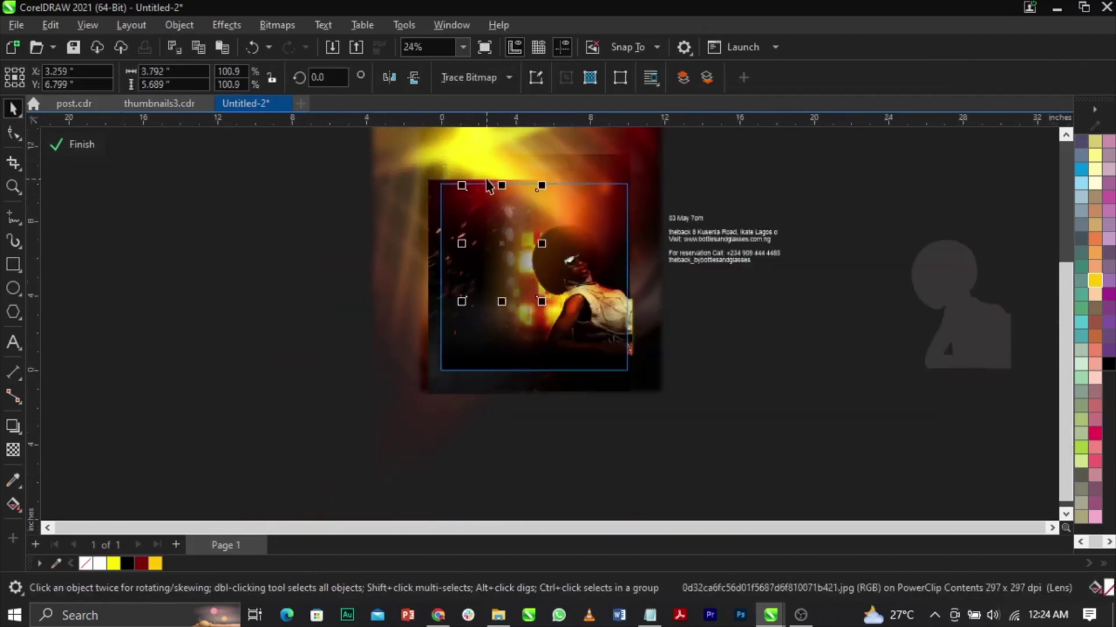
scroll(488, 179, "up", 2)
mouse_move(514, 285)
left_mouse_down()
mouse_move(539, 269)
mouse_move(526, 274)
left_mouse_up()
left_click_drag(593, 371, 609, 397)
left_click_drag(542, 288, 525, 289)
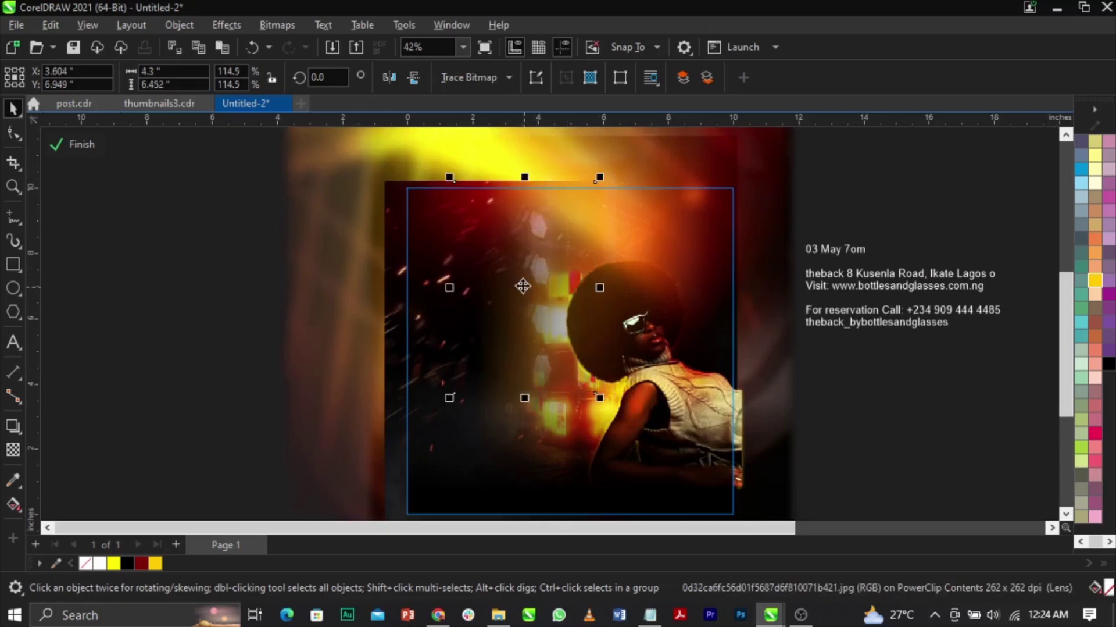
Move the large blurred background image upward and finish editing the PowerClip.
left_click(303, 247)
left_click_drag(302, 247, 324, 282)
left_click(952, 388, "ctrl")
left_click(952, 388)
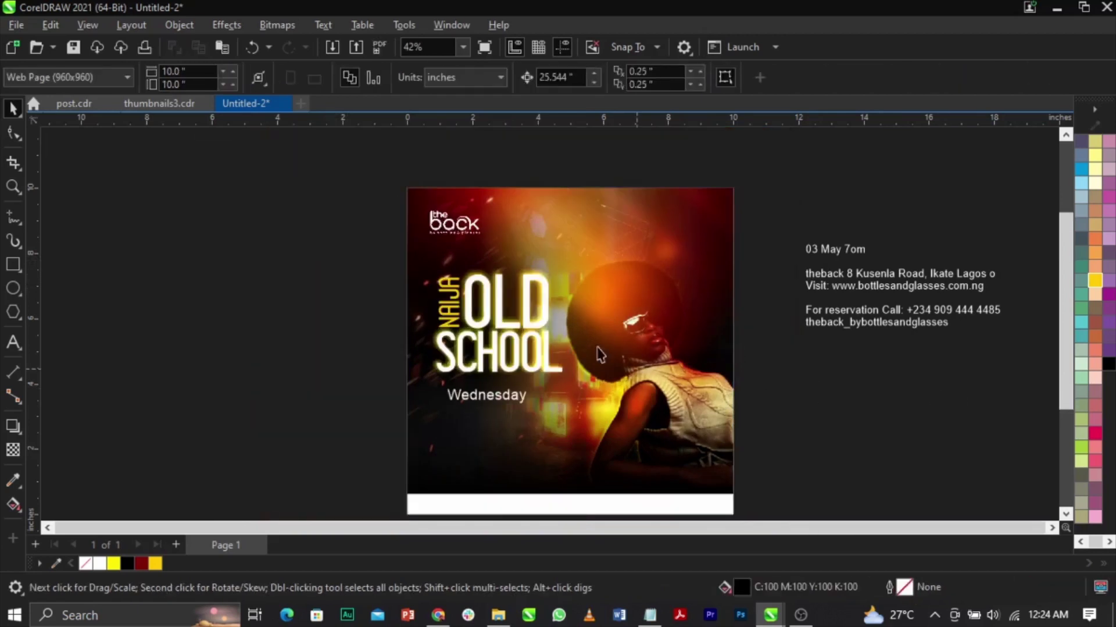
scroll(536, 327, "up", 1)
scroll(536, 325, "up", 1)
scroll(536, 325, "down", 1)
scroll(418, 415, "up", 2)
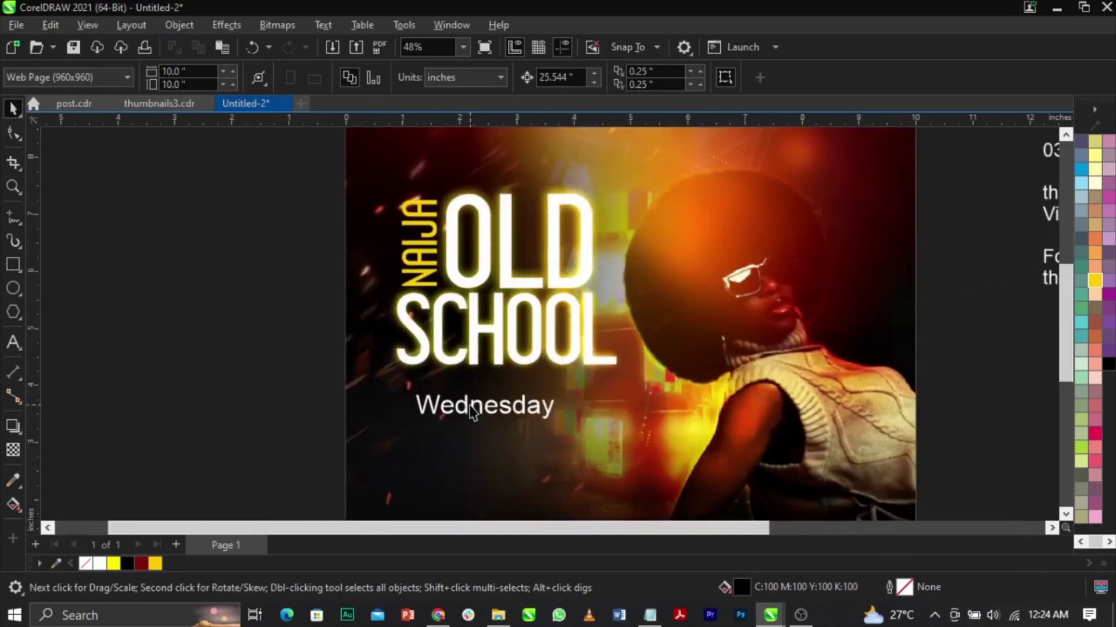
Set Wednesday in the Southern Aire font pasted from Notepad and colour it golden yellow.
left_click(472, 413)
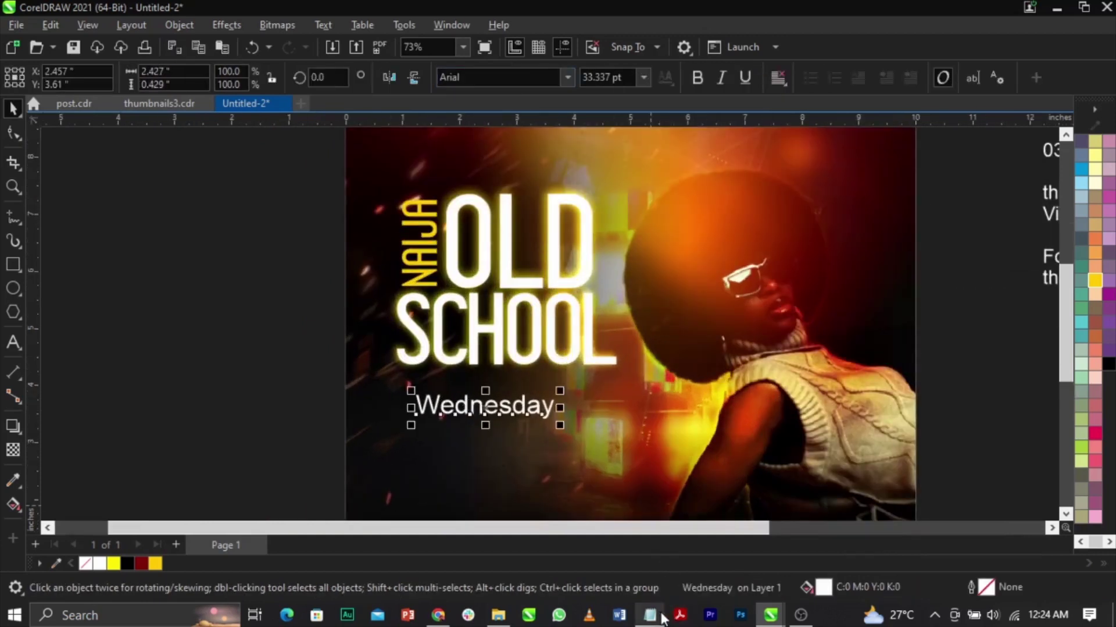
left_click(663, 615)
left_click_drag(901, 494, 680, 485)
key("ctrl+c")
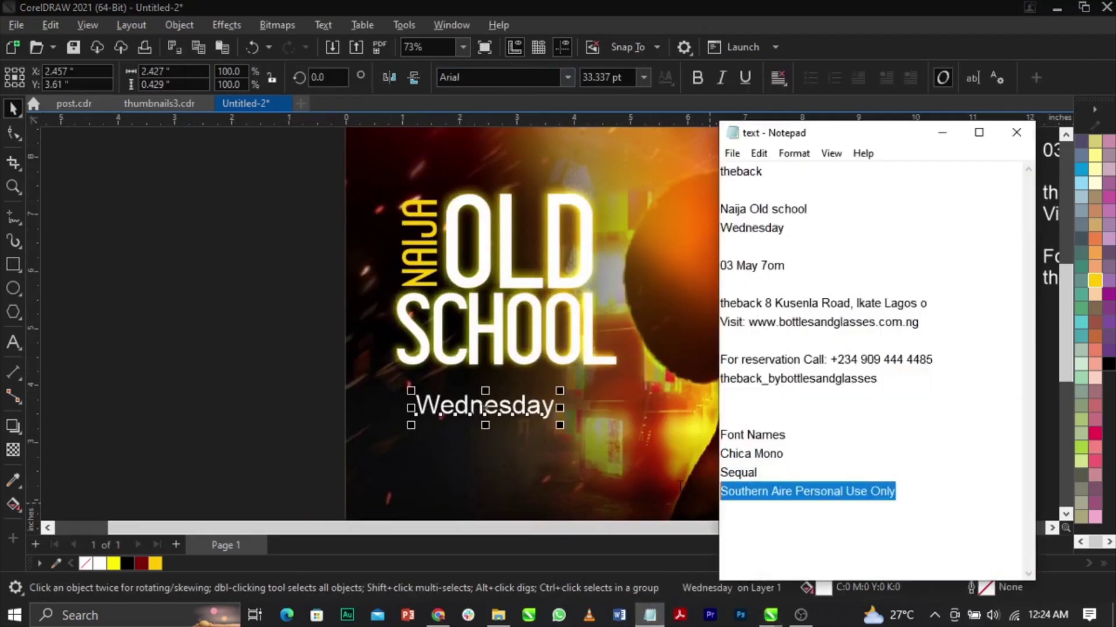
left_click(485, 75)
key("ctrl+v")
key("Return")
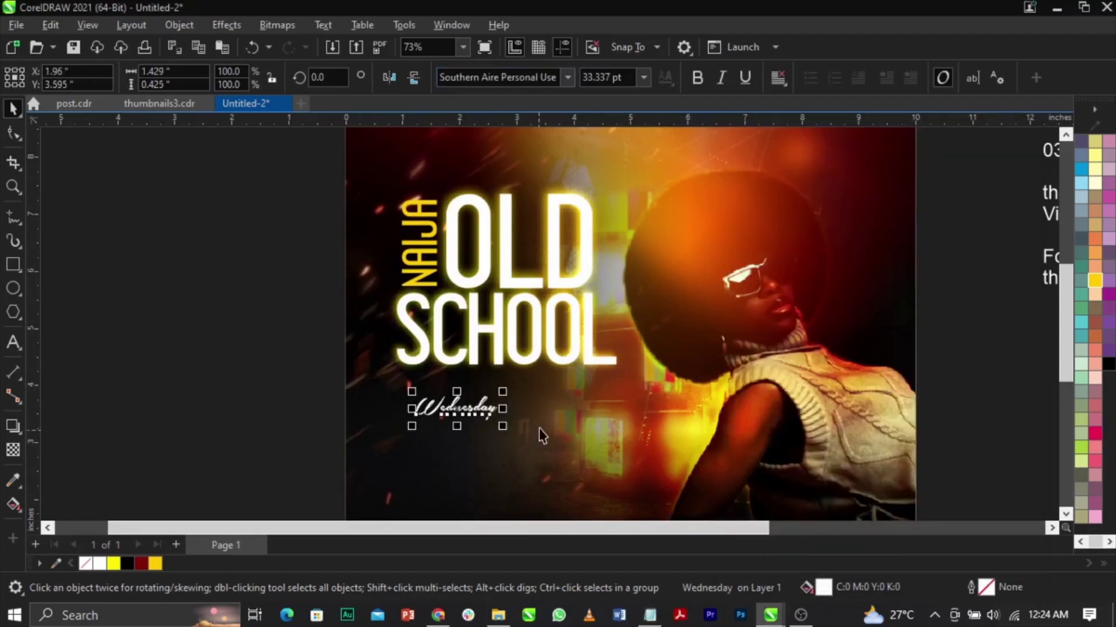
left_click(1097, 280)
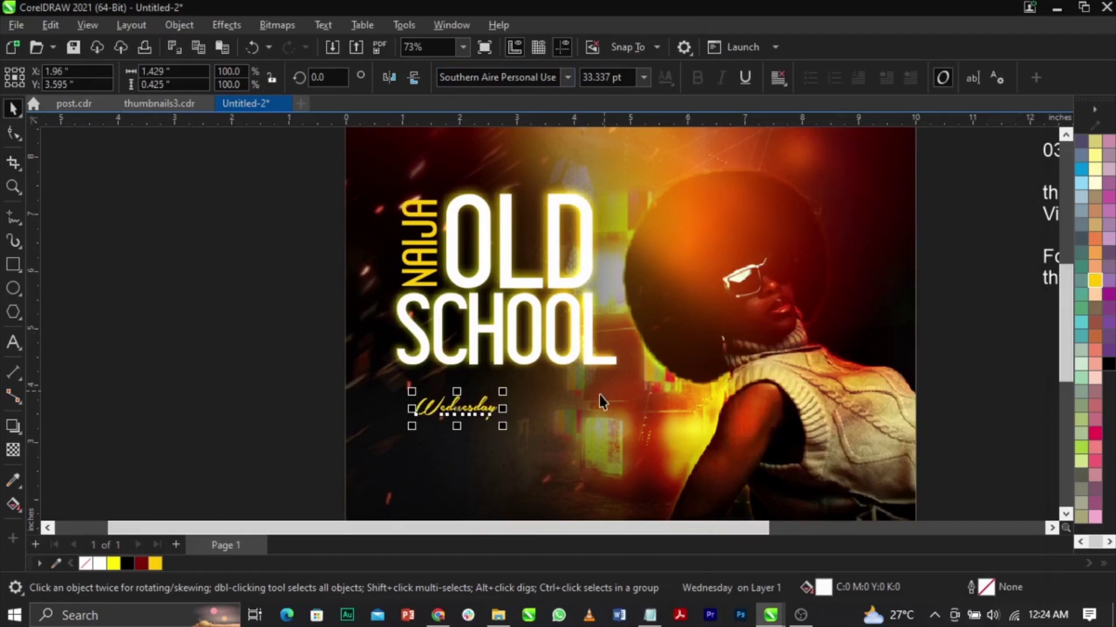
Enlarge Wednesday and move it up just below SCHOOL.
scroll(600, 393, "up", 1)
left_click_drag(449, 442, 507, 463)
left_click_drag(487, 416, 562, 438)
scroll(507, 367, "down", 2)
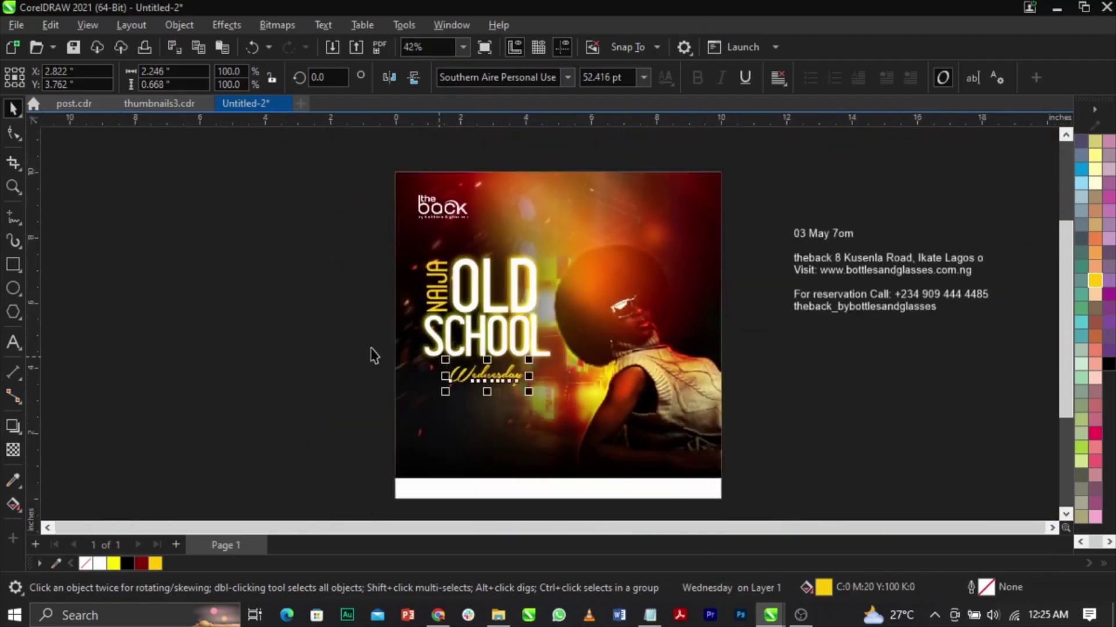
left_click(725, 321)
Cut the '03 May 7om' line from the side text block and paste it as new text.
double_click(847, 234)
left_click_drag(847, 232, 726, 217)
key("ctrl+x")
left_click(613, 199)
key("ctrl+v")
key("ctrl+space")
key("z")
left_click_drag(513, 152, 627, 263)
key("space")
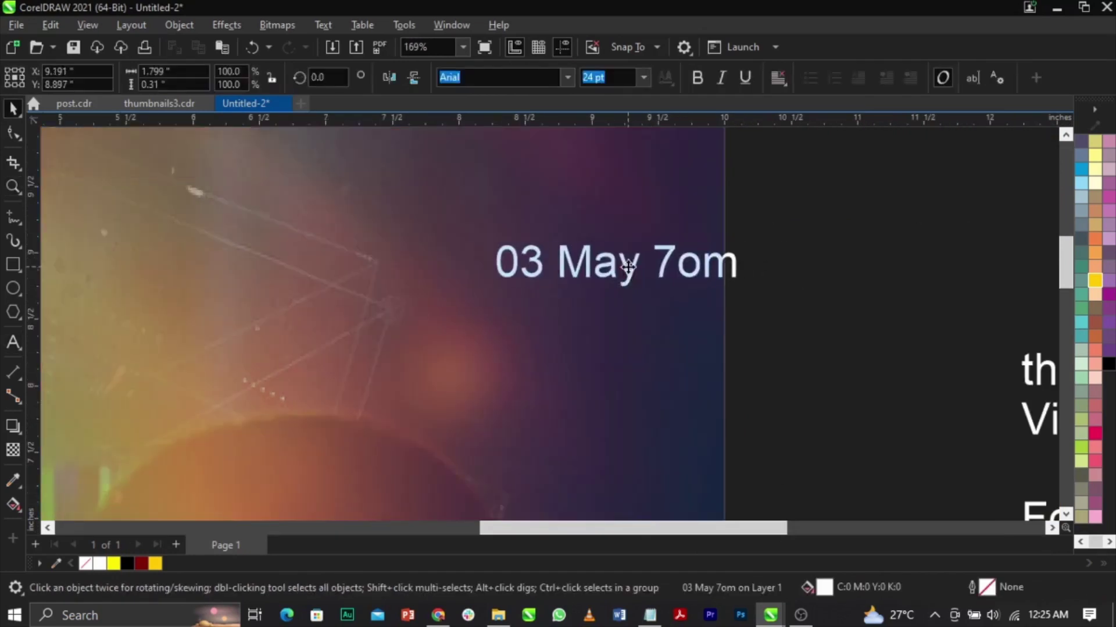
Set the date in Chica Mono and correct the time to 7am.
left_click(566, 77)
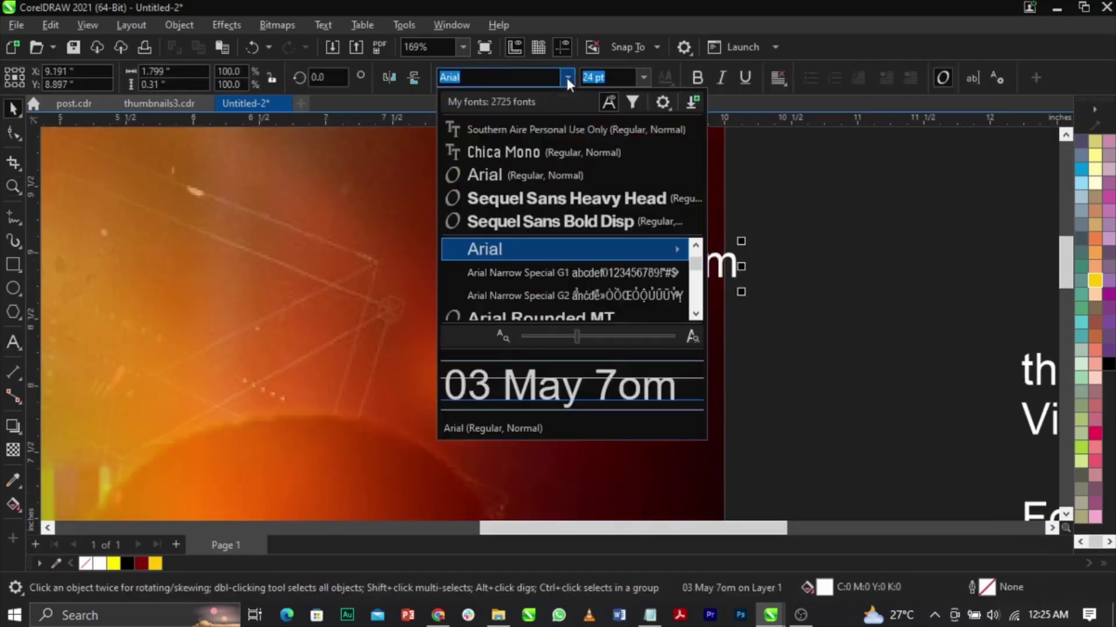
left_click(557, 154)
left_click(782, 281)
double_click(685, 272)
key("BackSpace")
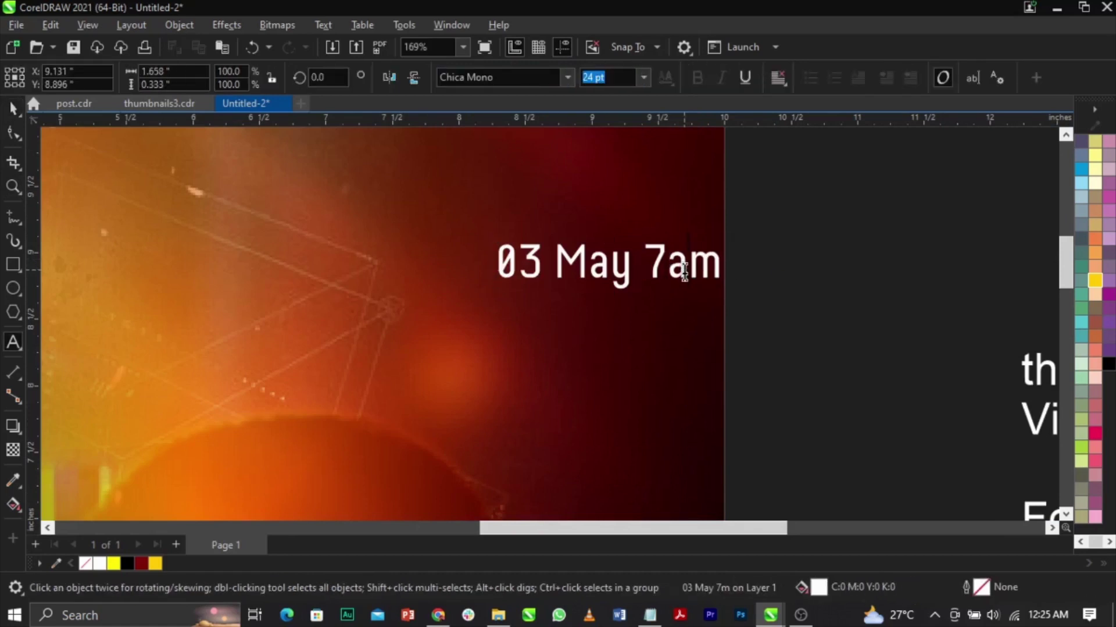
key("ctrl+space")
Change the date text to UPPERCASE.
double_click(668, 269)
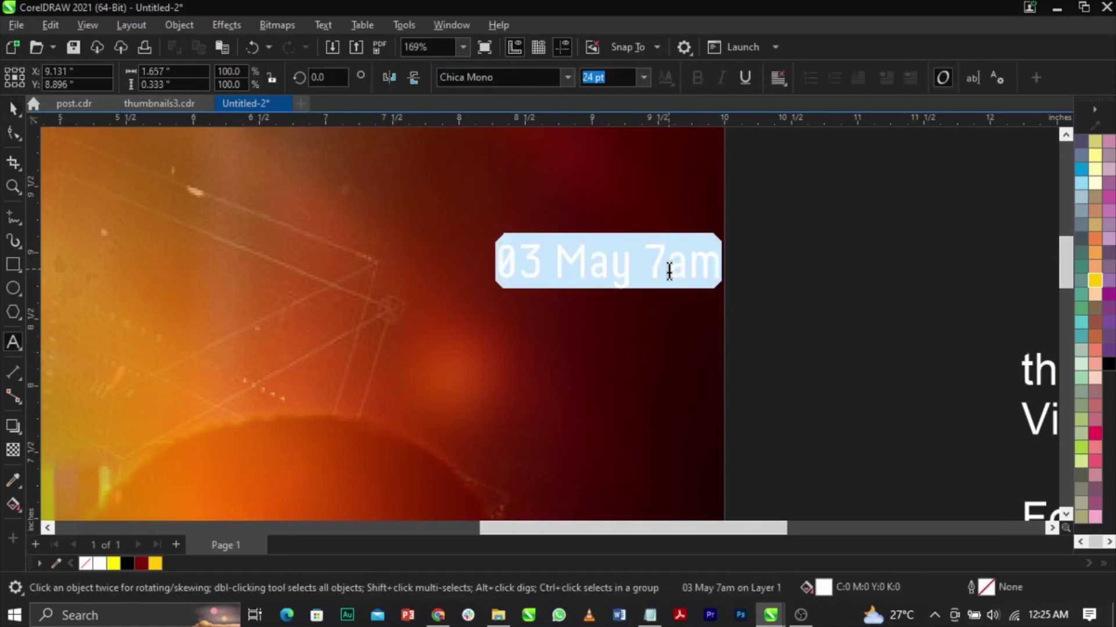
key("shift+F3")
key("Down")
key("Down")
key("Return")
key("ctrl+space")
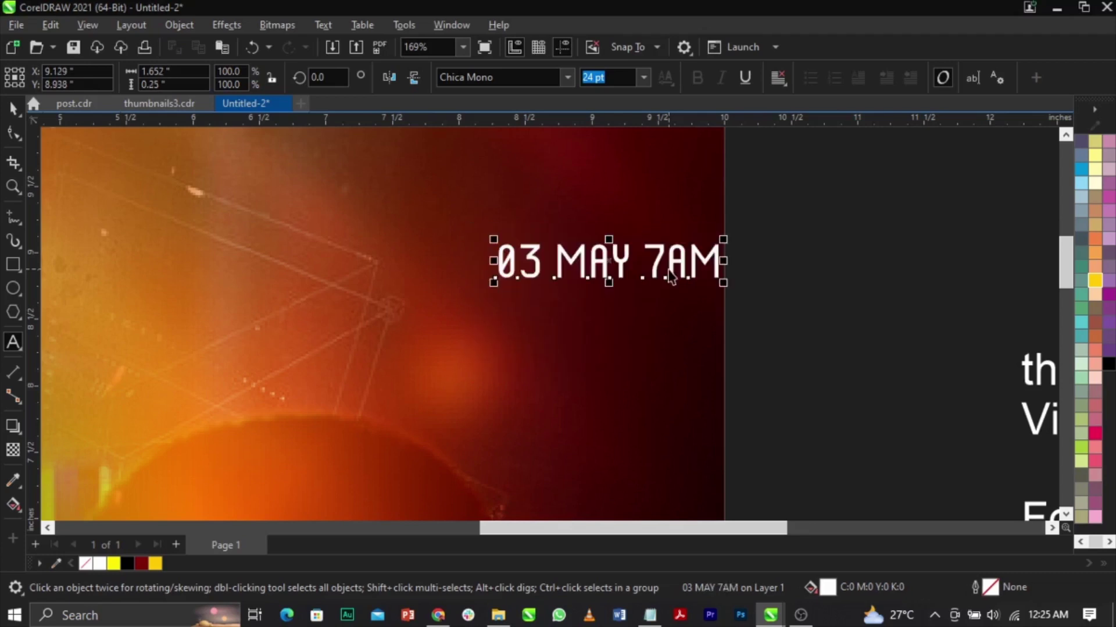
Stack 03, MAY and 7AM on separate lines, break them apart, and enlarge 03 above MAY.
double_click(560, 263)
key("Return")
left_click(593, 317)
key("Return")
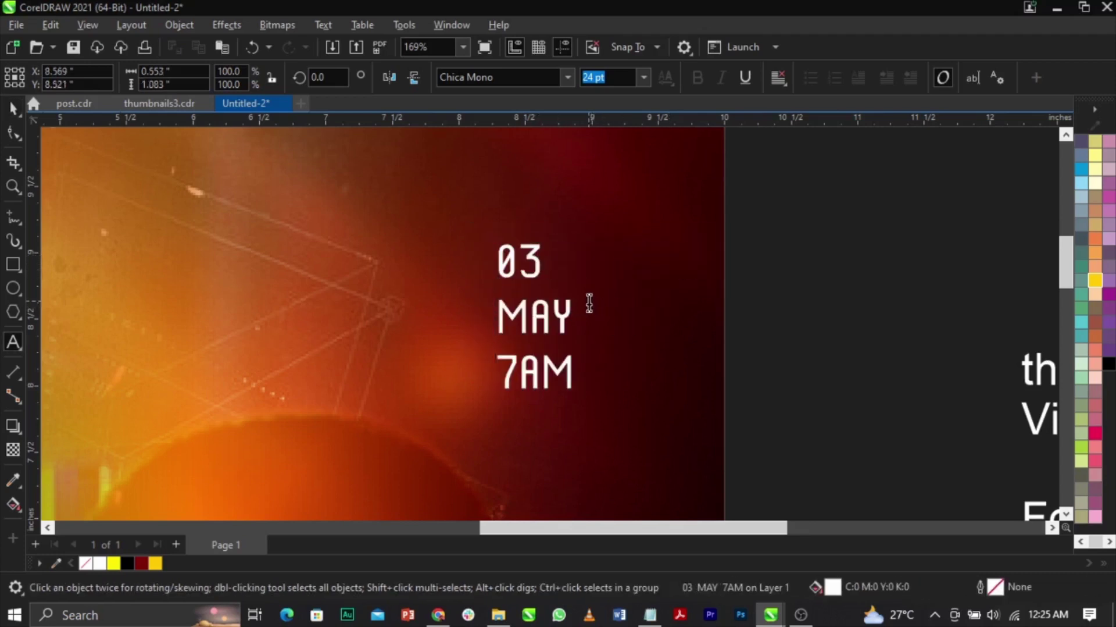
key("ctrl+k")
scroll(531, 228, "up", 3)
left_click_drag(550, 249, 613, 166)
left_click_drag(591, 253, 586, 278)
Set the three date lines in Agency FB and move them up and right.
left_click(579, 438, "shift")
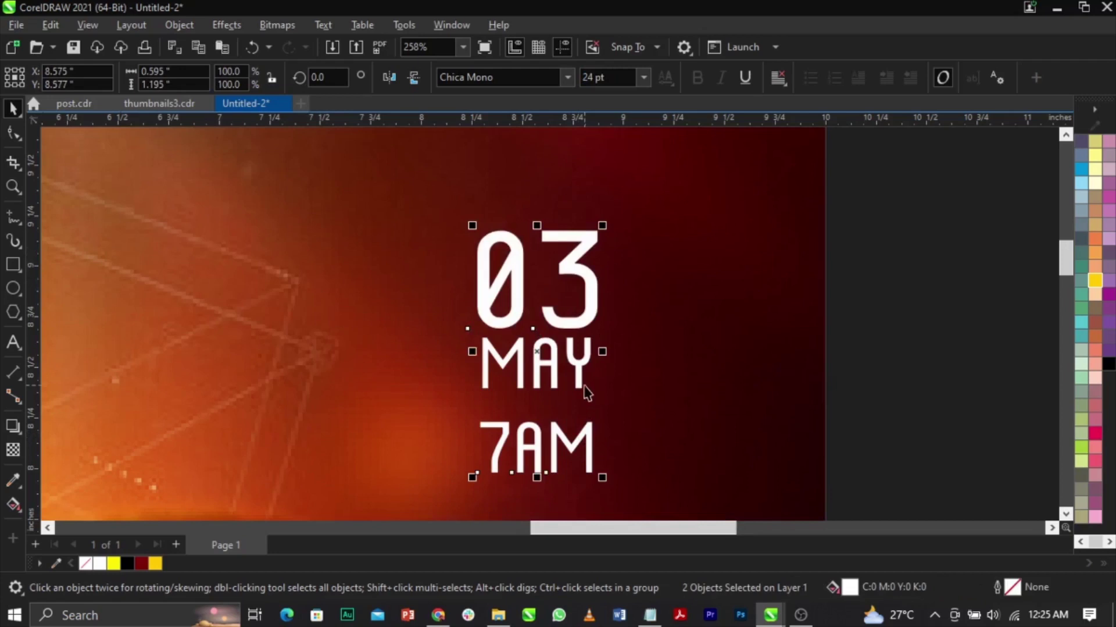
left_click(584, 374, "shift")
key("c")
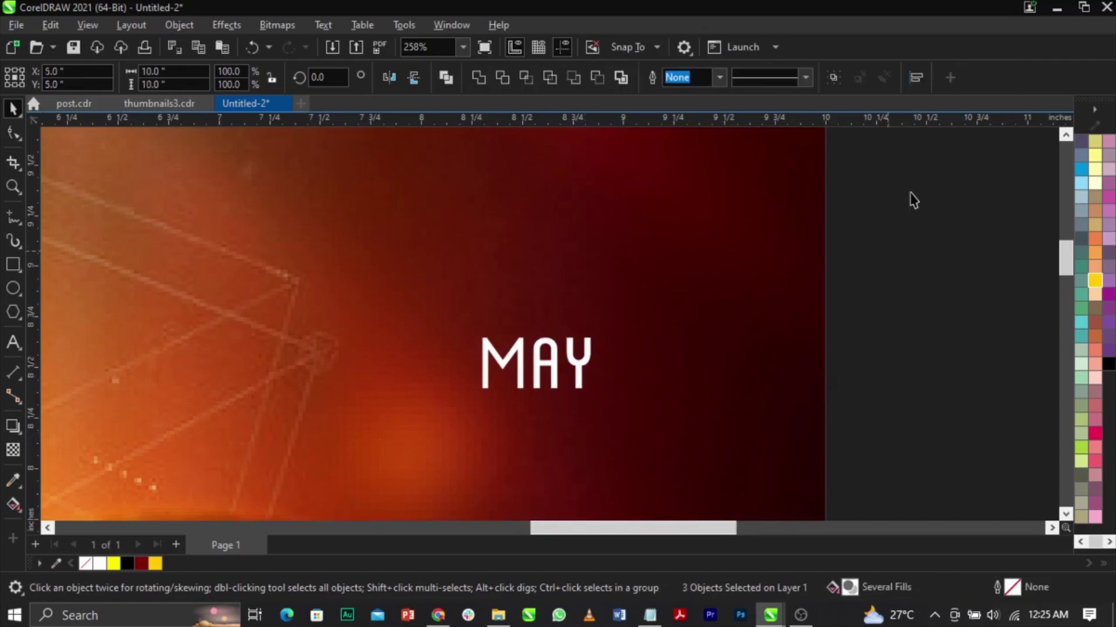
key("ctrl+z")
left_click_drag(910, 195, 396, 485)
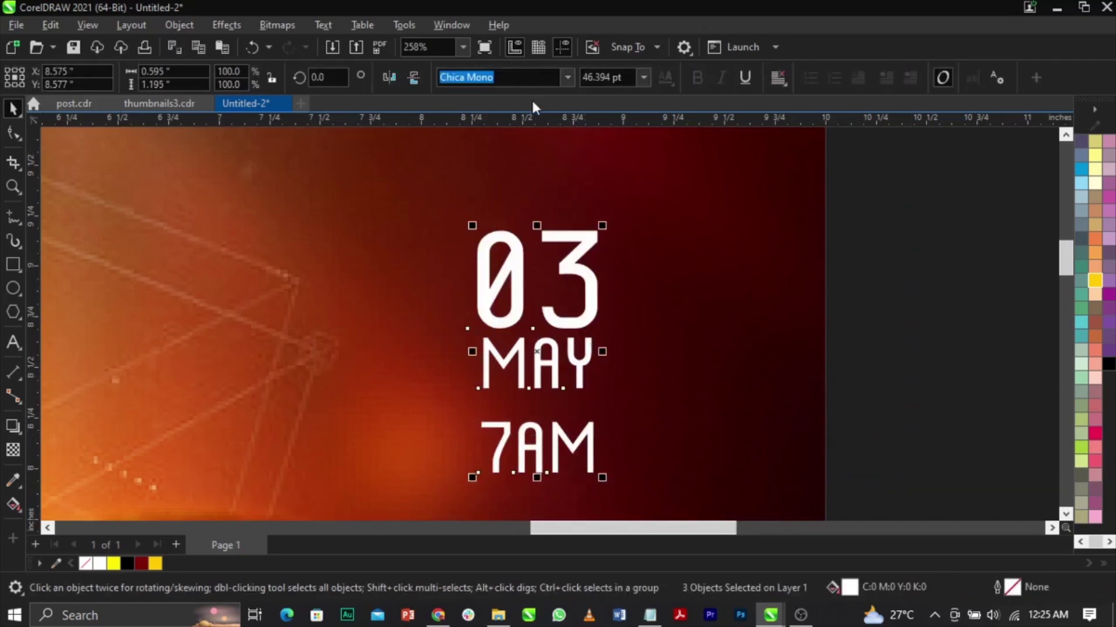
type("An")
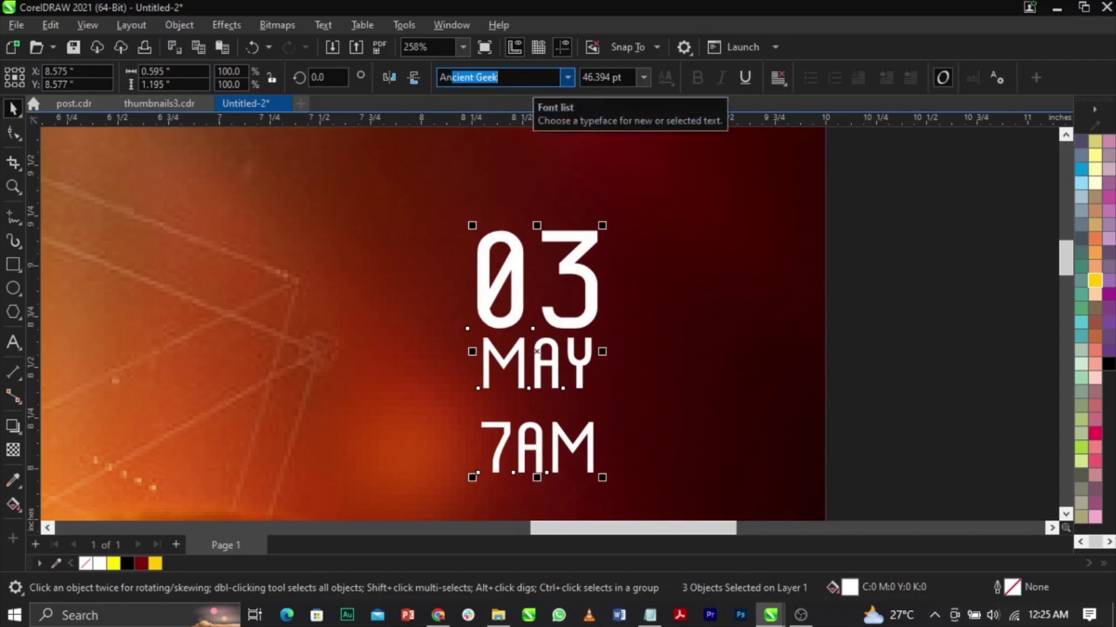
type("gency FB")
key("Return")
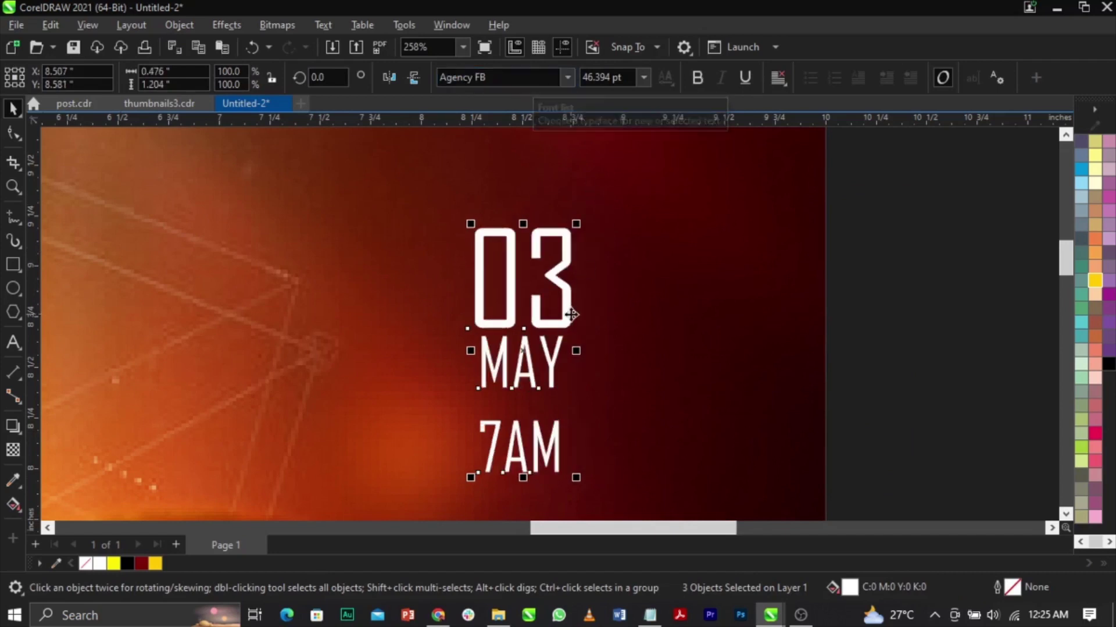
left_click_drag(570, 319, 638, 272)
key("Escape")
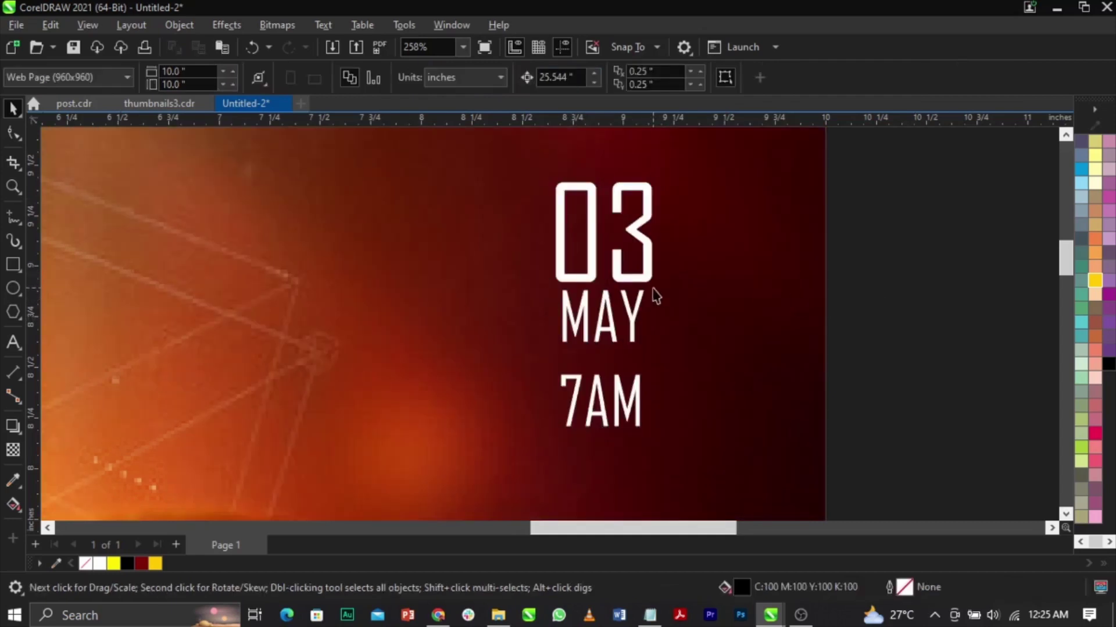
Enlarge MAY to match 03's width and add Agency FB to the Notepad font list.
scroll(655, 294, "up", 1)
left_click(635, 319)
left_click_drag(653, 363, 664, 370)
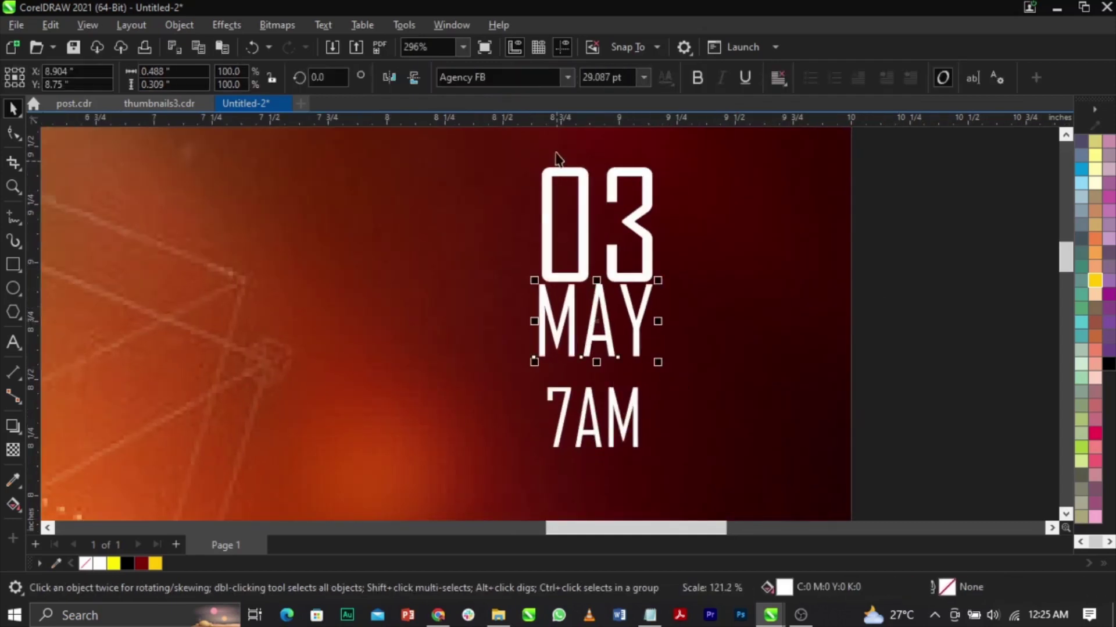
left_click(529, 80)
left_click(650, 613)
left_click(787, 517)
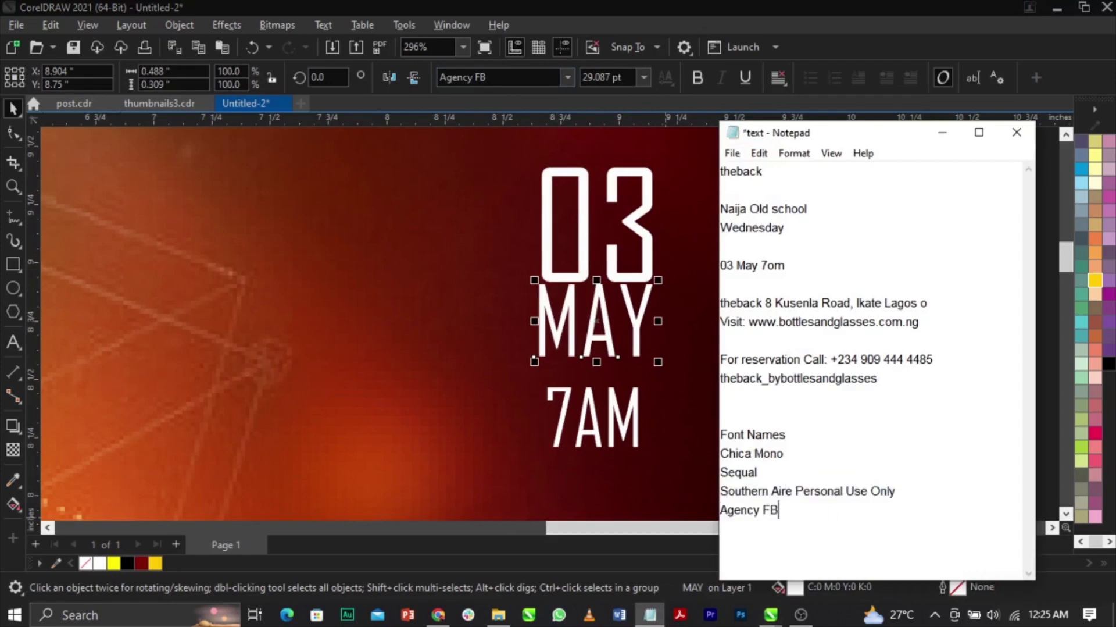
left_click(552, 388)
Make 03, MAY and 7AM bold.
double_click(657, 260)
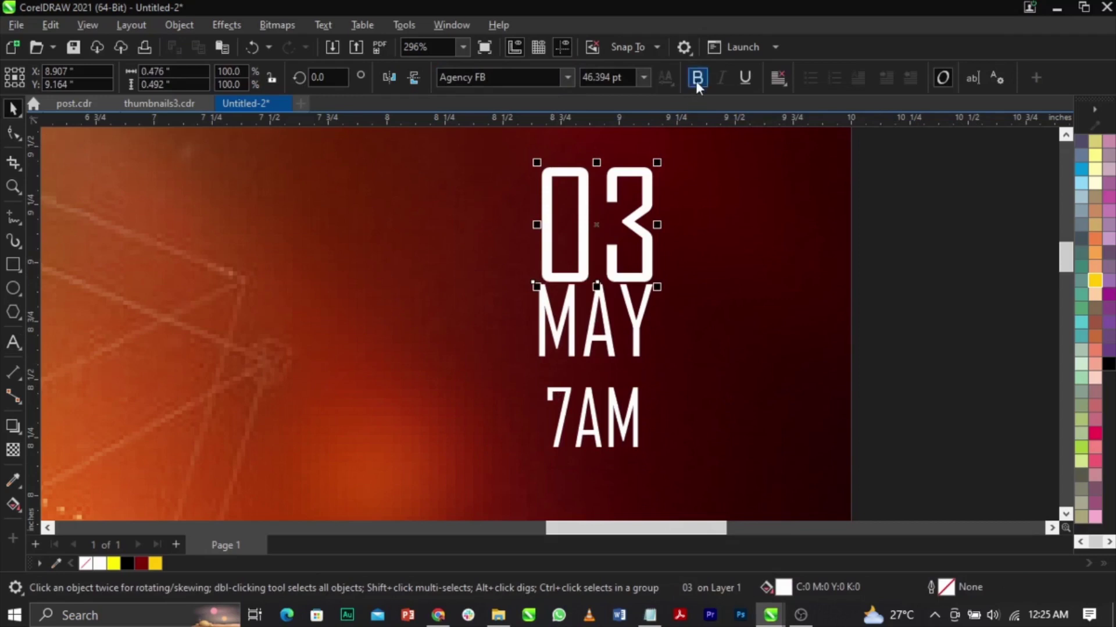
left_click(695, 81)
key("Tab")
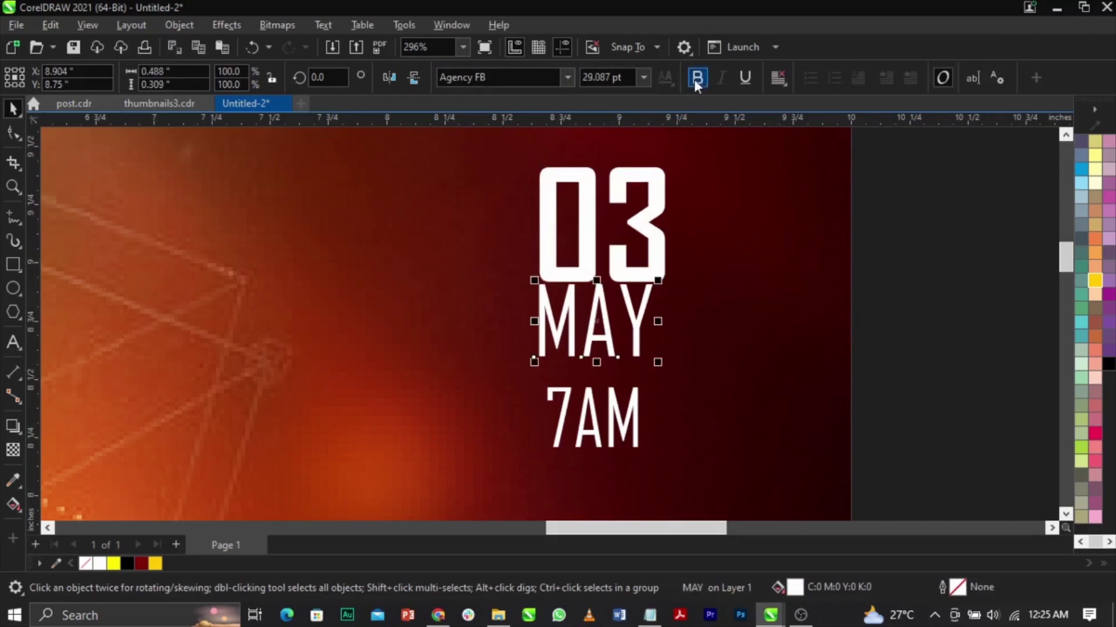
left_click(695, 82)
key("Tab")
left_click(696, 81)
left_click(892, 277)
Enlarge 7AM to about 120% and select it together with MAY.
scroll(740, 401, "up", 1)
scroll(740, 401, "up", 1)
left_click(574, 397)
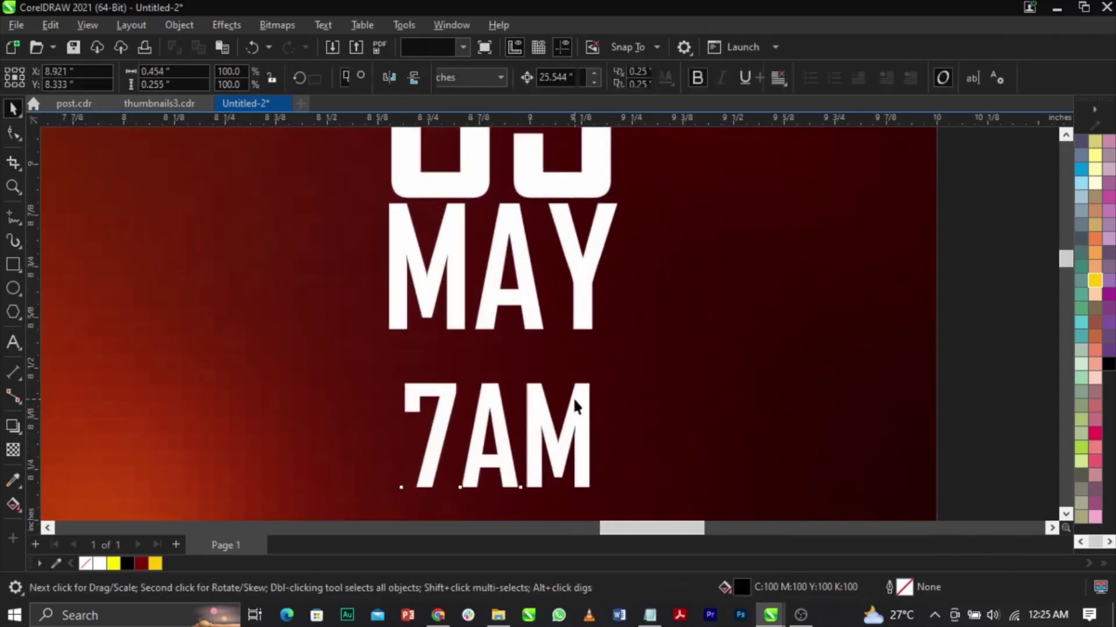
left_click_drag(611, 378, 618, 372)
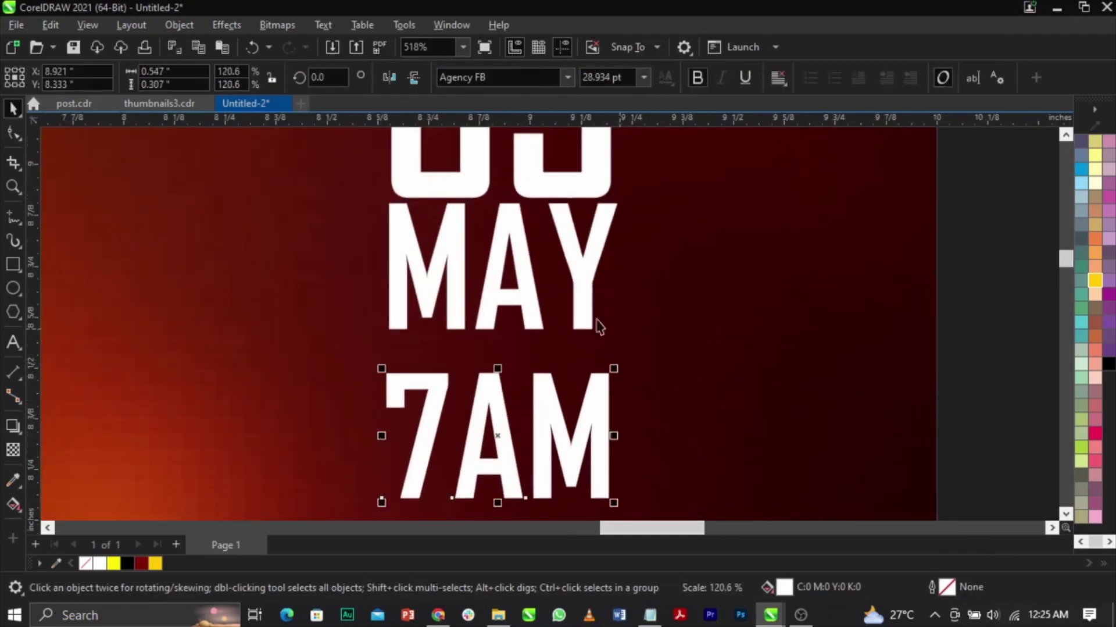
left_click(585, 306, "shift")
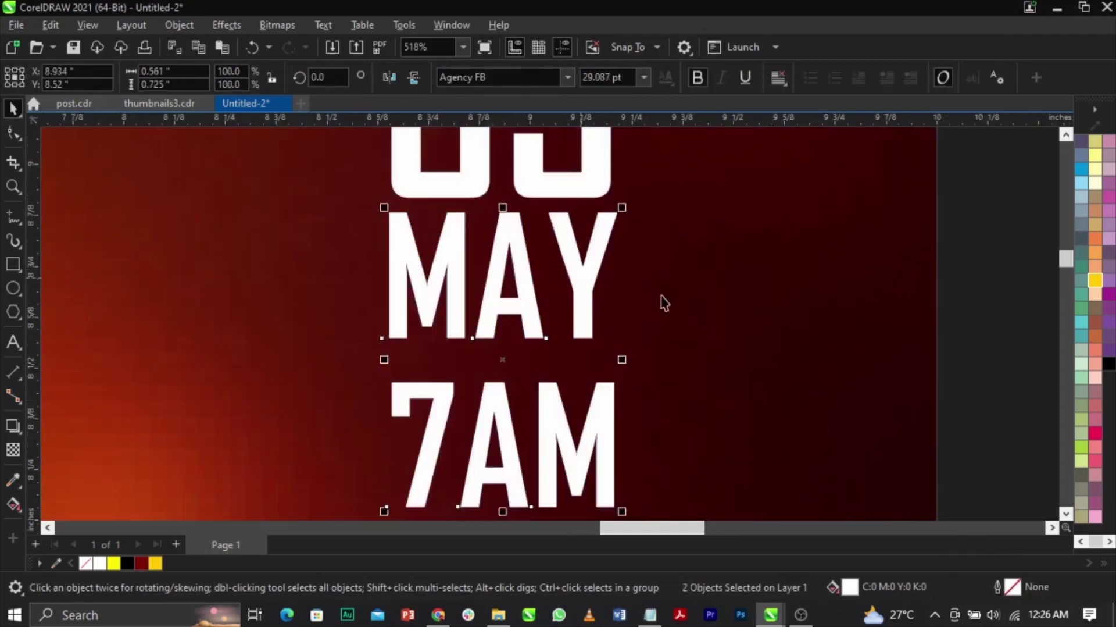
scroll(660, 302, "down", 2)
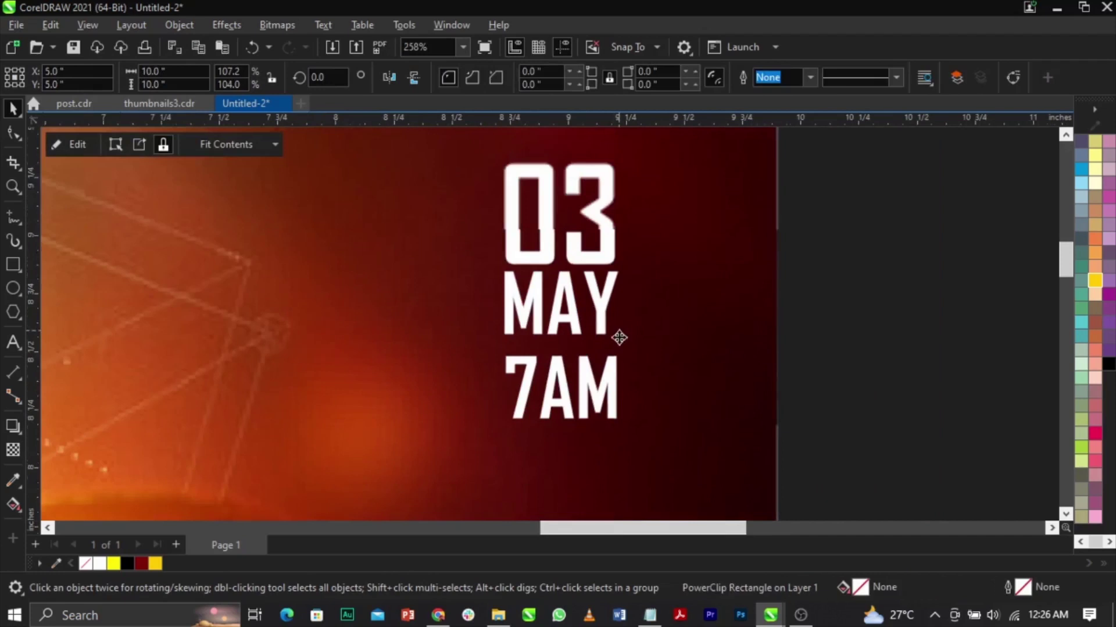
key("Tab")
scroll(623, 378, "up", 3)
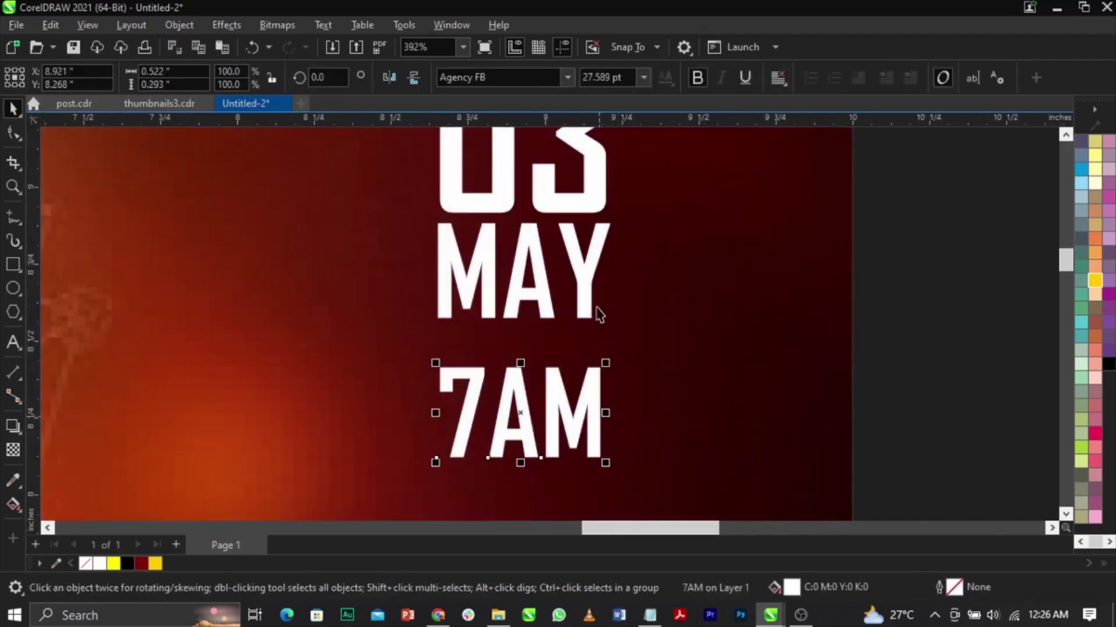
left_click(594, 295, "shift")
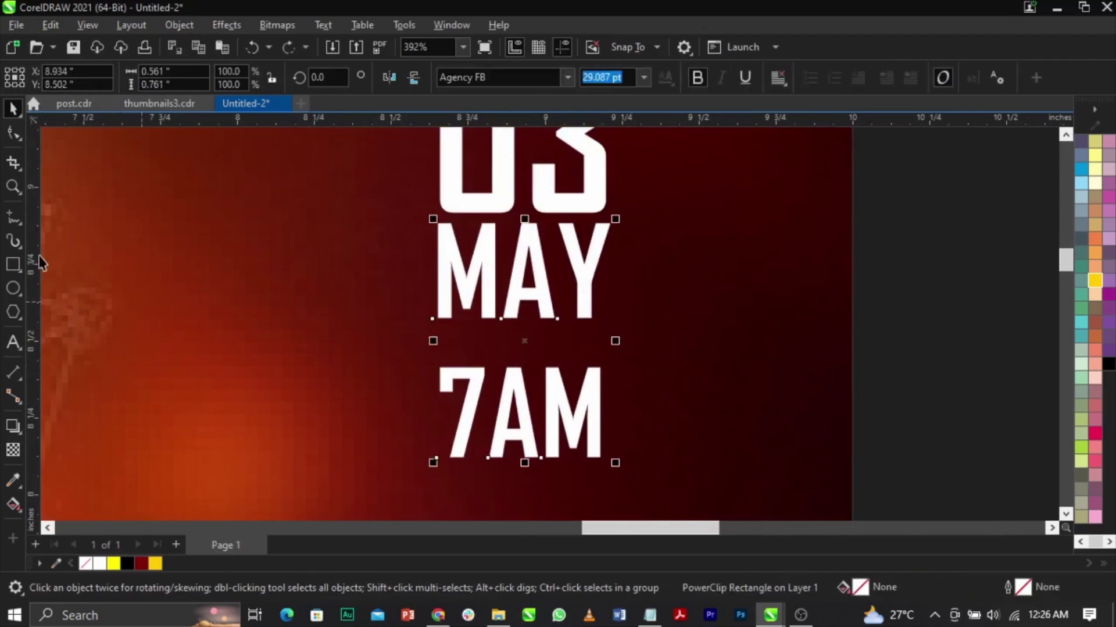
Draw a thin divider bar between MAY and 7AM and fill it yellow.
left_click(13, 264)
scroll(409, 332, "up", 3)
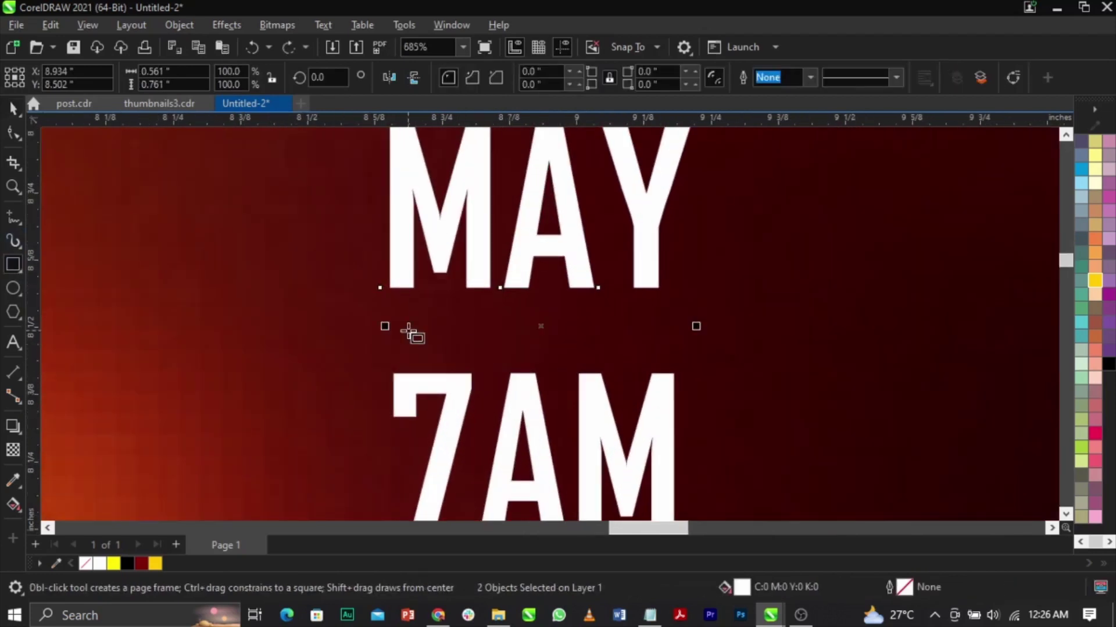
left_click_drag(396, 328, 674, 334)
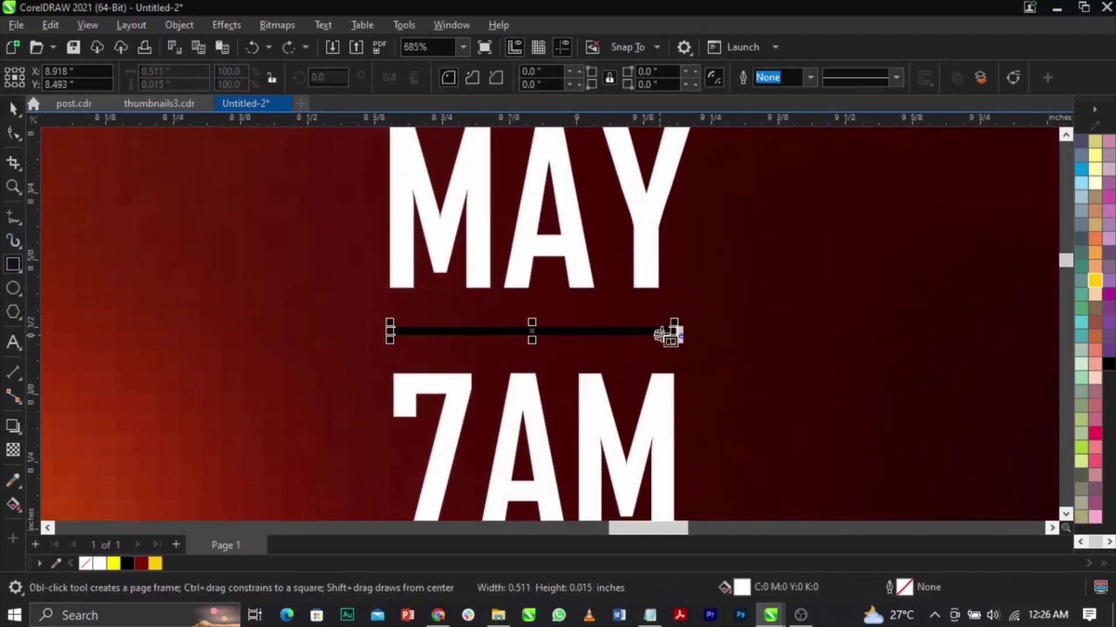
key("space")
left_click(1095, 280)
scroll(668, 332, "up", 4)
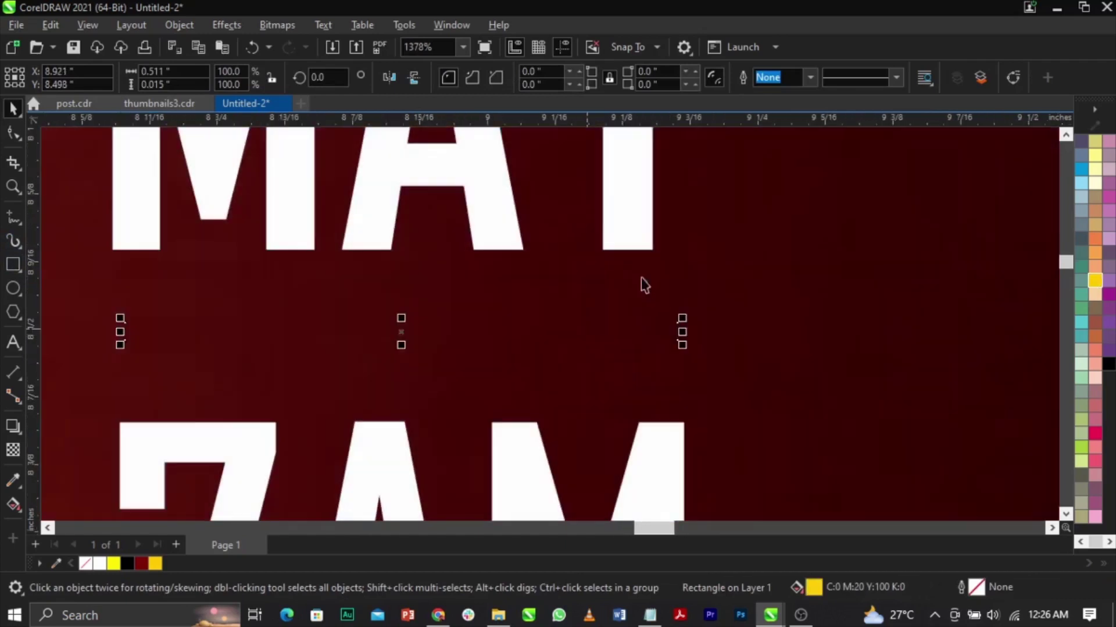
left_click(645, 238, "shift")
scroll(646, 241, "down", 15)
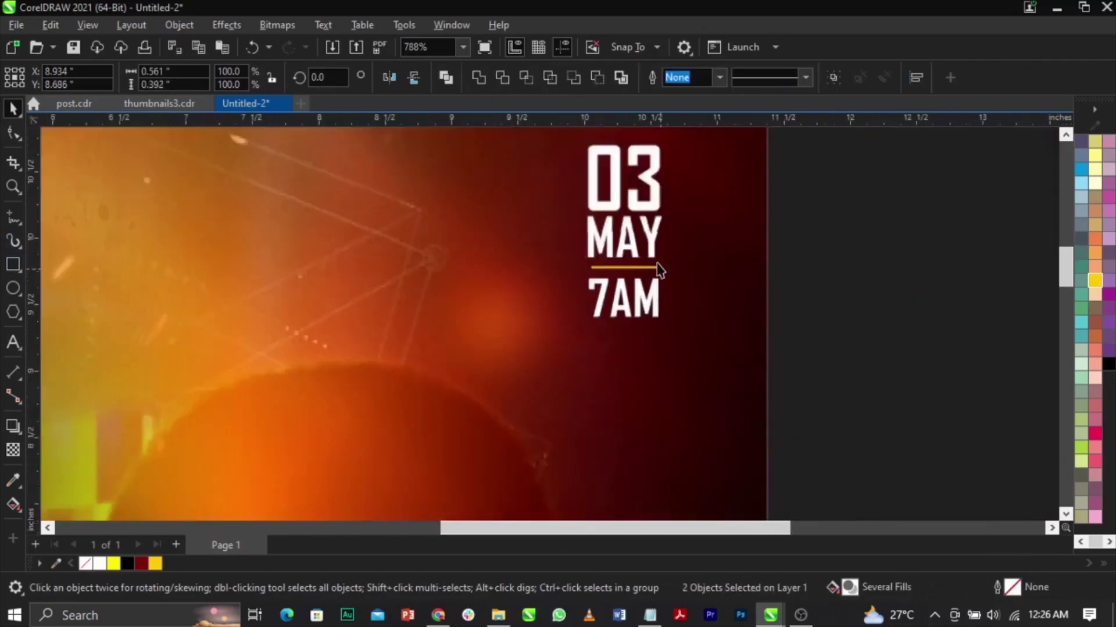
left_click_drag(788, 155, 525, 343)
left_click(831, 285)
scroll(662, 219, "up", 1)
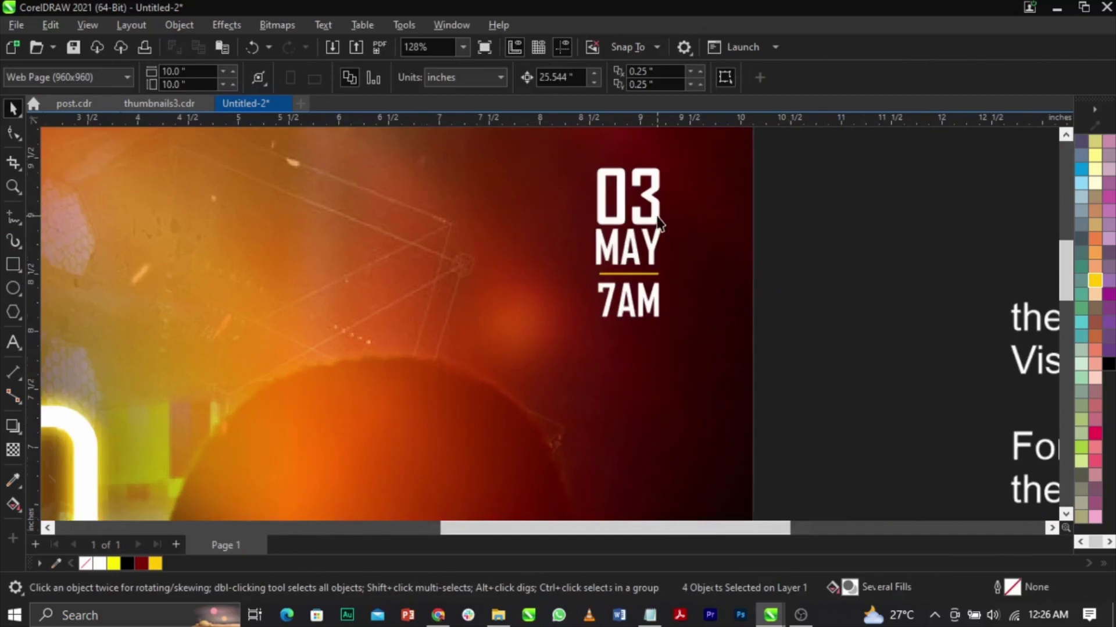
Draw a rectangle over the 03 MAY 7AM date with no fill and a white outline.
left_click(12, 264)
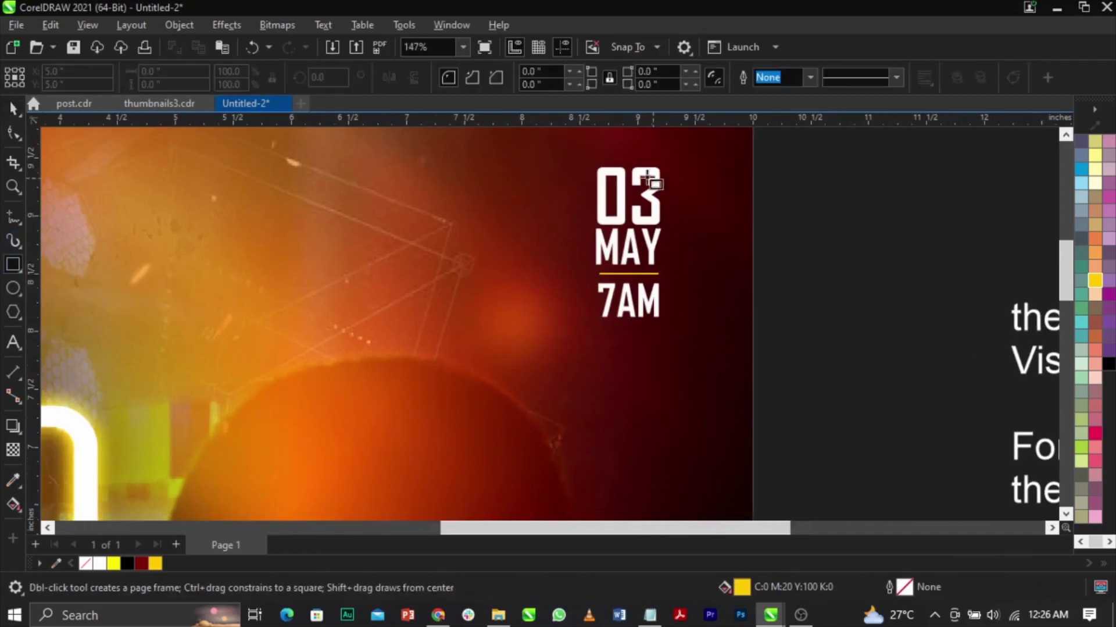
left_click_drag(578, 155, 677, 329)
key("space")
scroll(1083, 152, "up", 1)
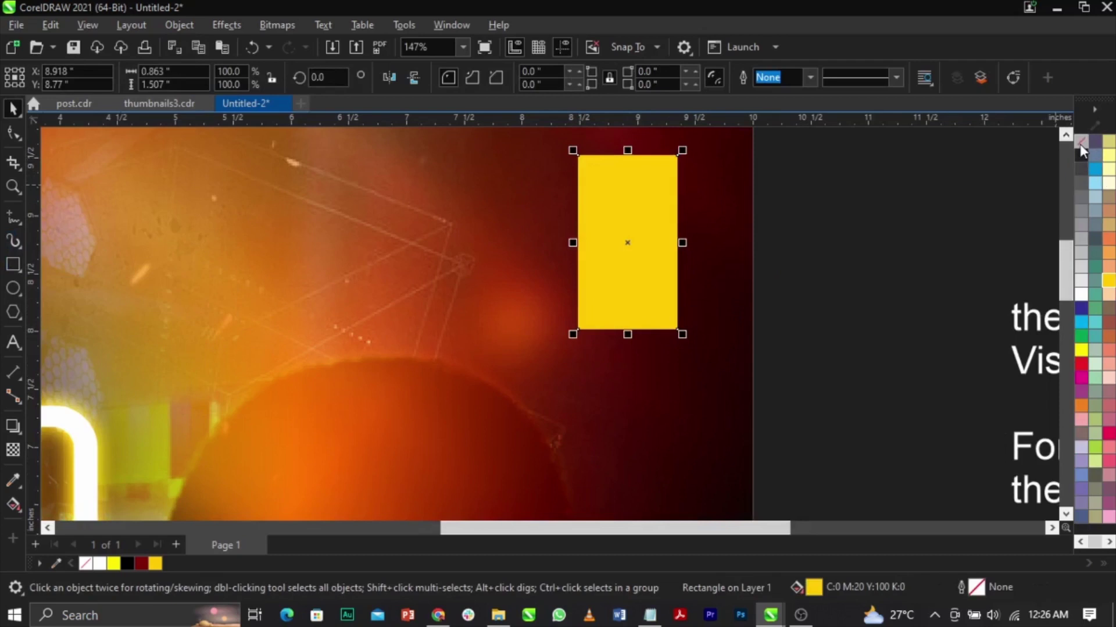
left_click(1081, 144)
scroll(712, 168, "up", 1)
right_click(1083, 301)
left_click(1058, 303)
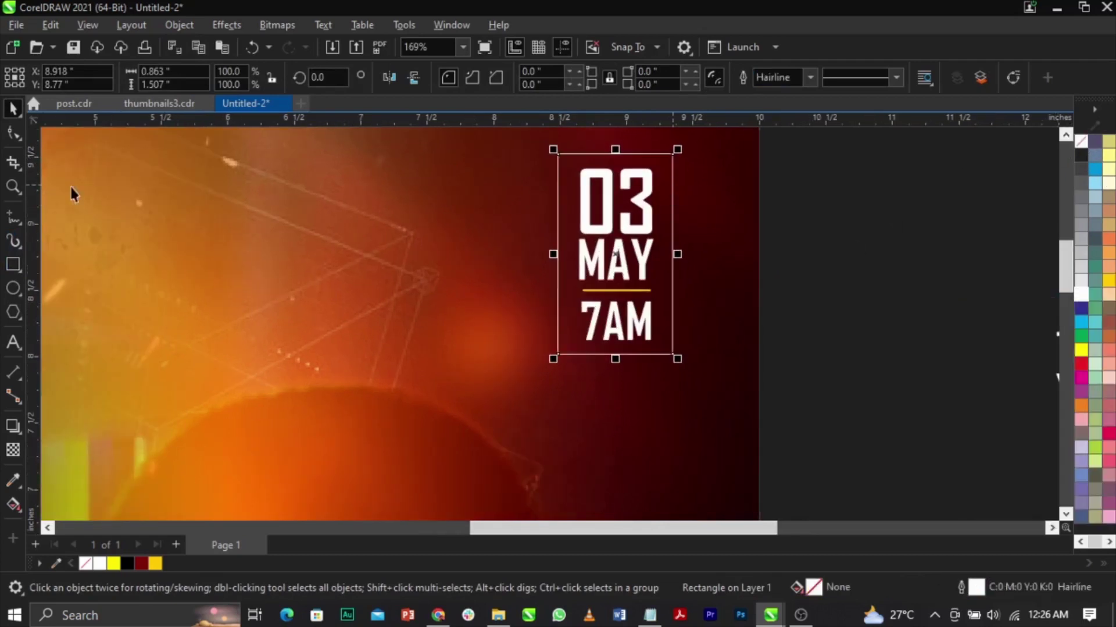
Round the date rectangle's corners with the Shape tool, redoing it slightly rounder.
left_click(13, 134)
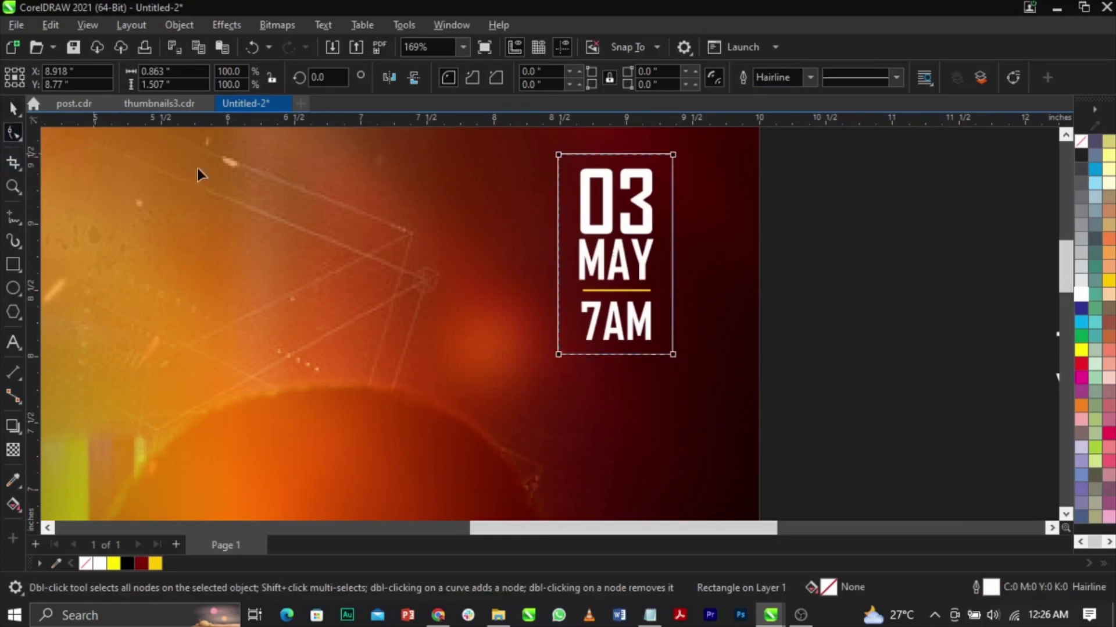
left_click_drag(559, 157, 560, 169)
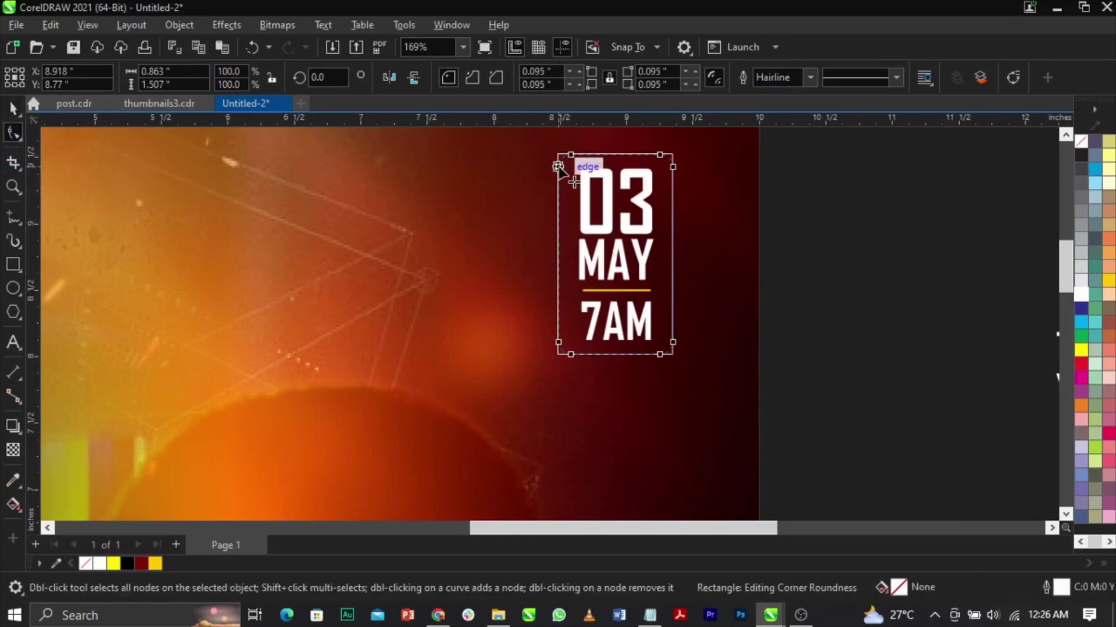
key("space")
scroll(656, 175, "up", 5)
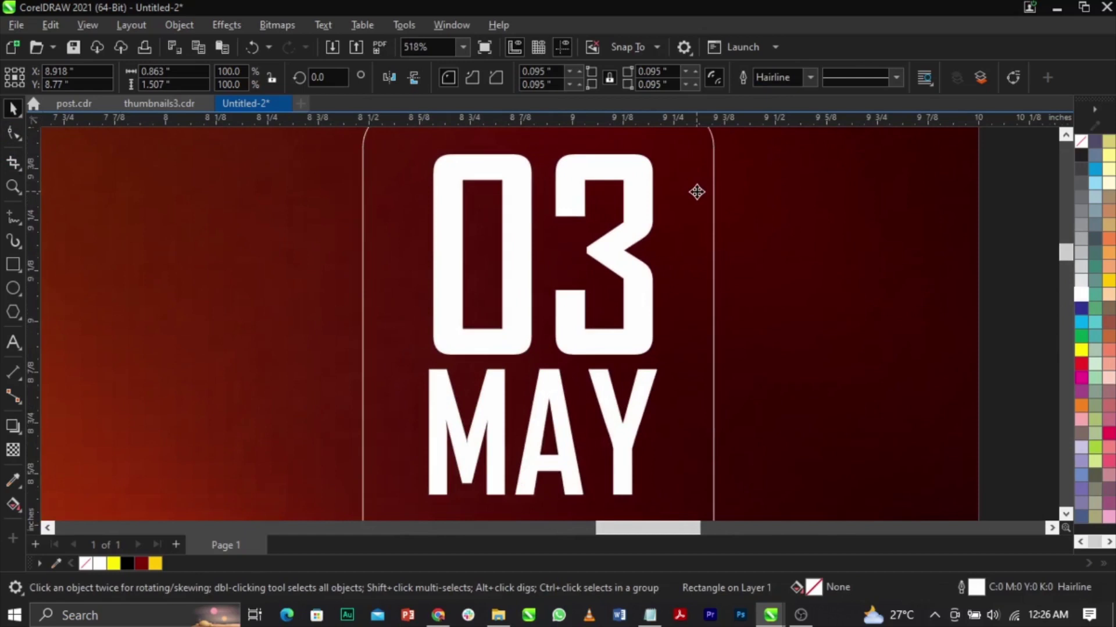
scroll(700, 174, "down", 2)
key("ctrl+z")
key("space")
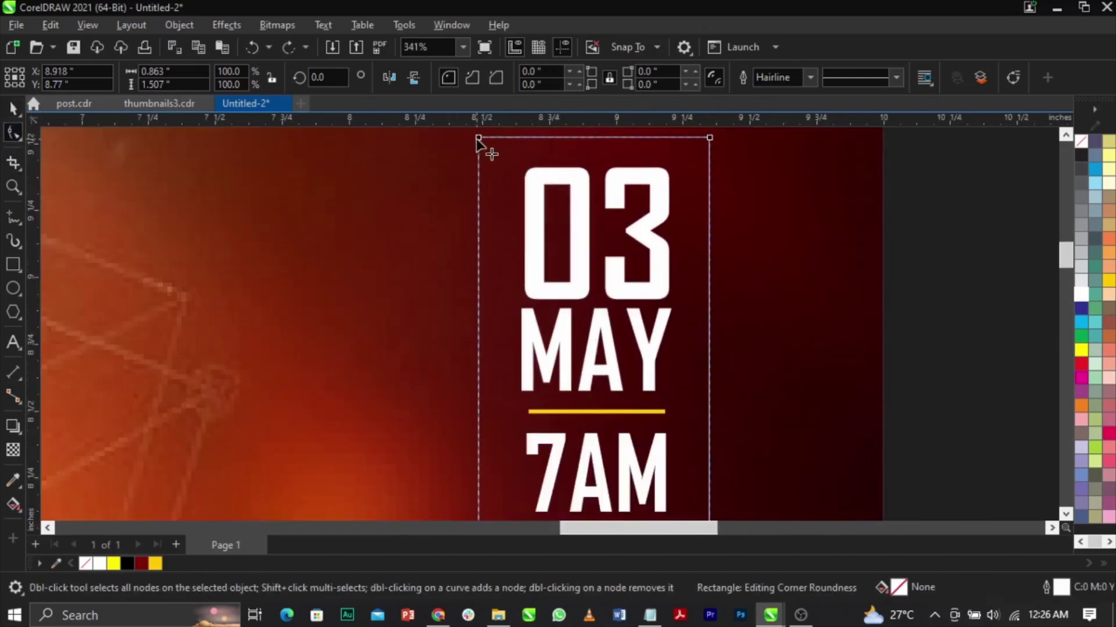
left_click_drag(478, 139, 480, 165)
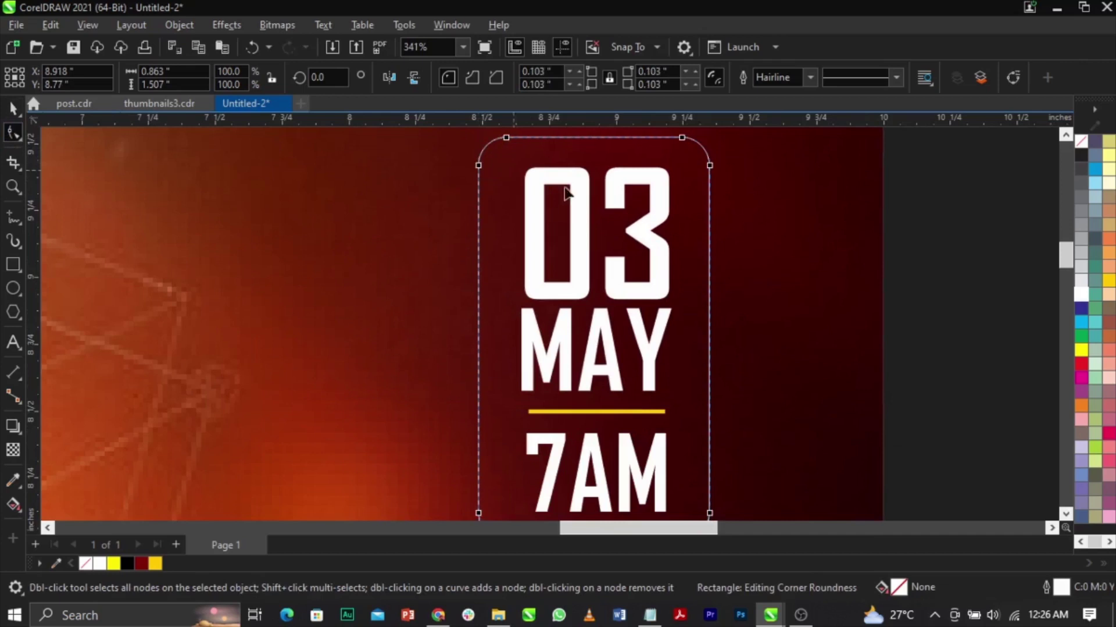
key("space")
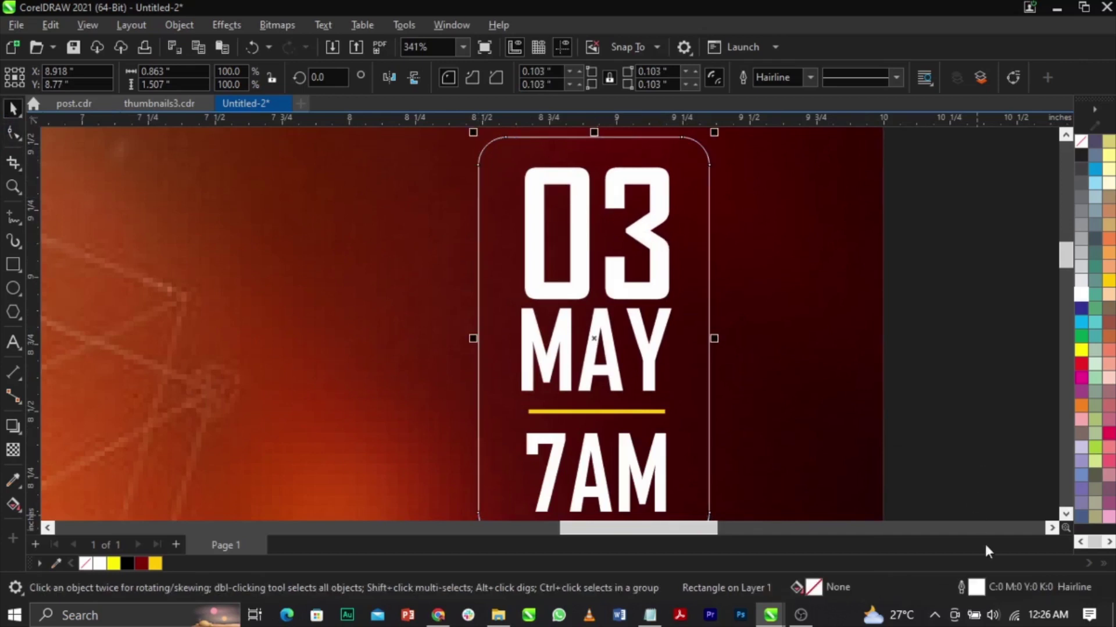
scroll(583, 315, "down", 2)
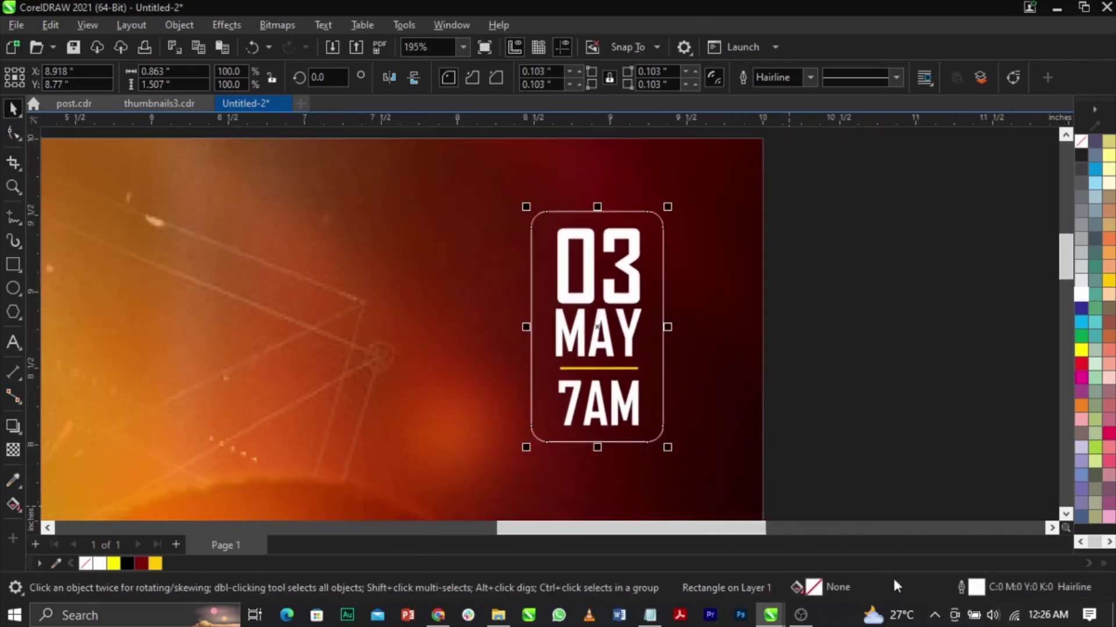
Set the frame's outline width to 2.0 pt and view the whole poster.
double_click(976, 587)
left_click_drag(583, 145, 328, 111)
left_click(228, 177)
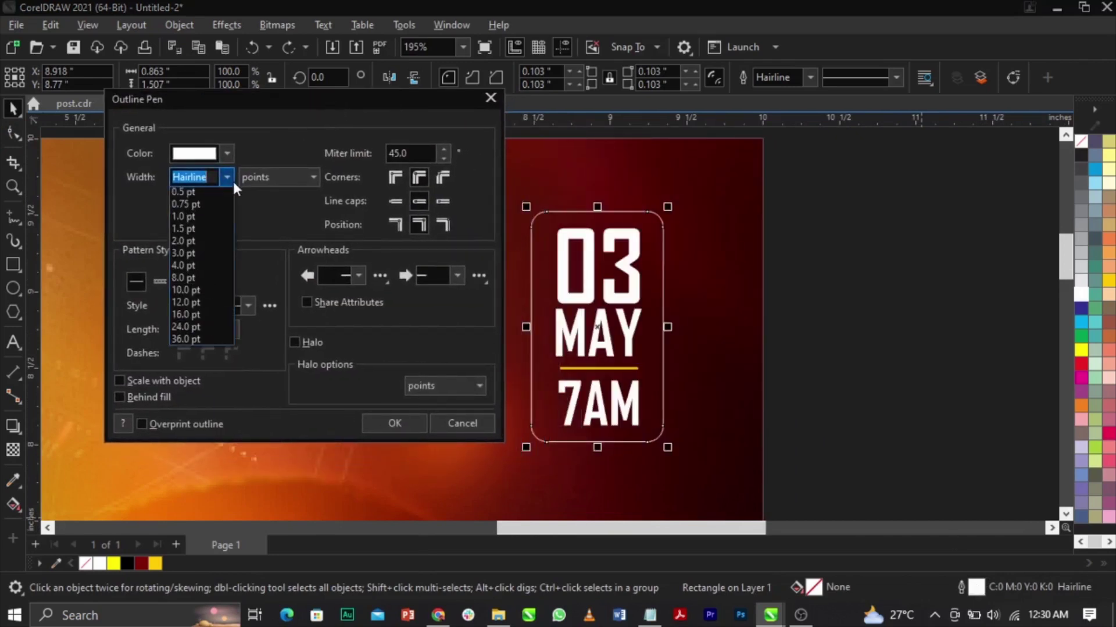
left_click(219, 260)
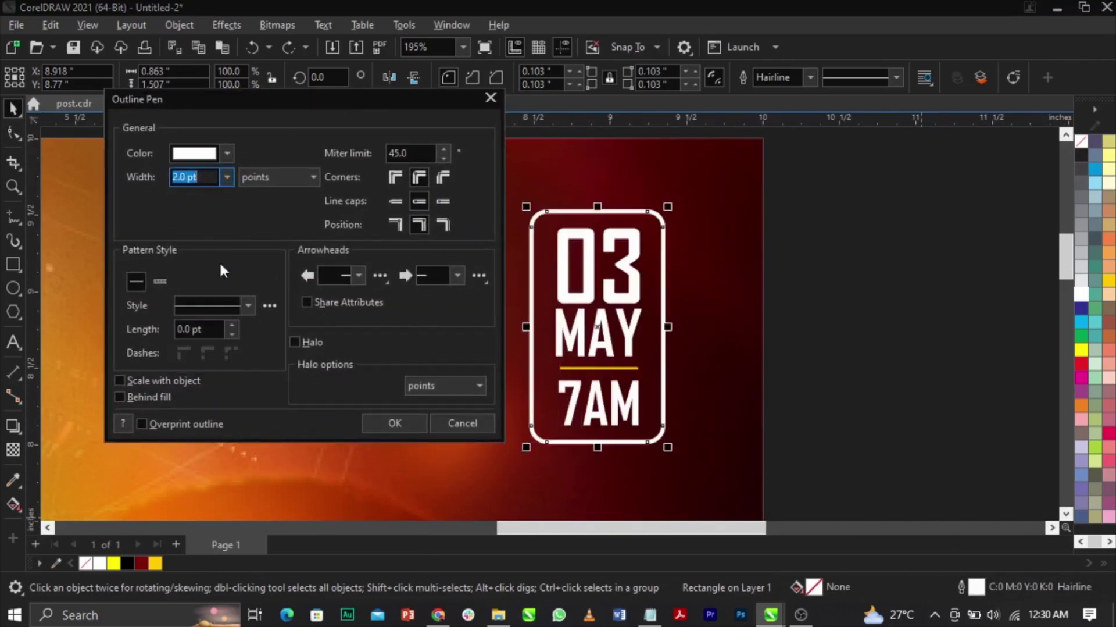
left_click(399, 422)
left_click(905, 348)
key("F4")
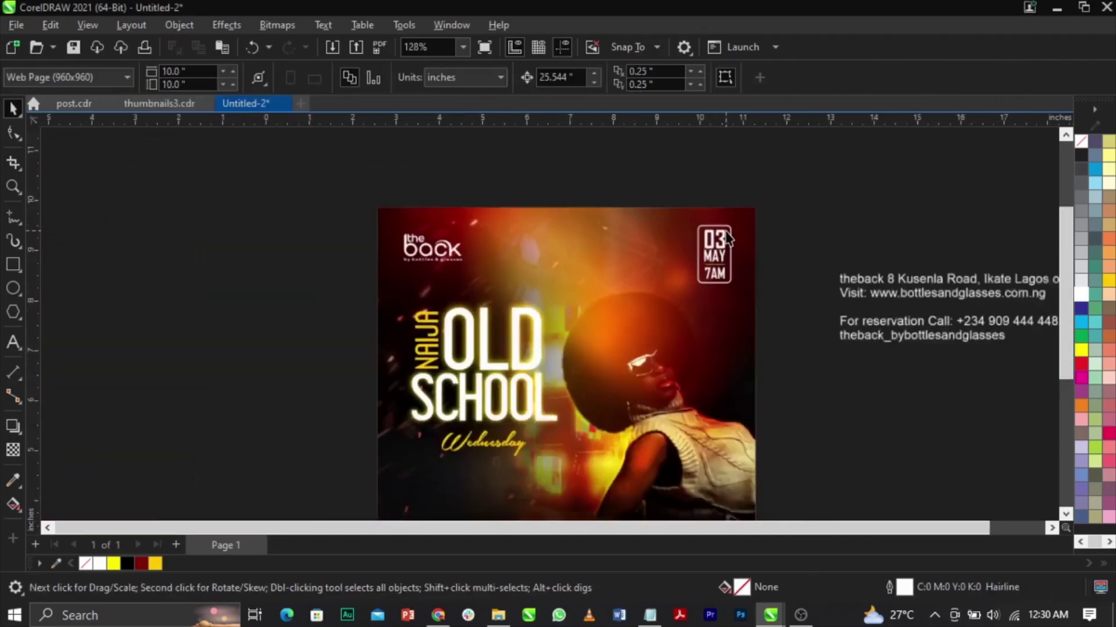
Cut the address and website lines from the contact block and paste them onto the poster.
scroll(910, 294, "up", 1)
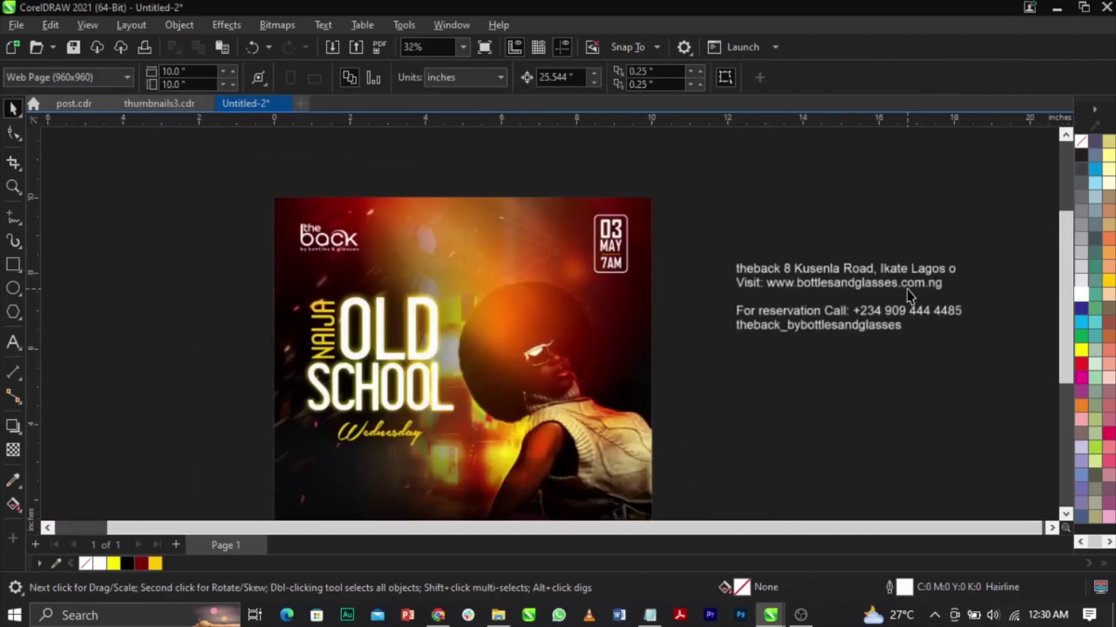
double_click(911, 287)
left_click_drag(943, 288, 735, 261)
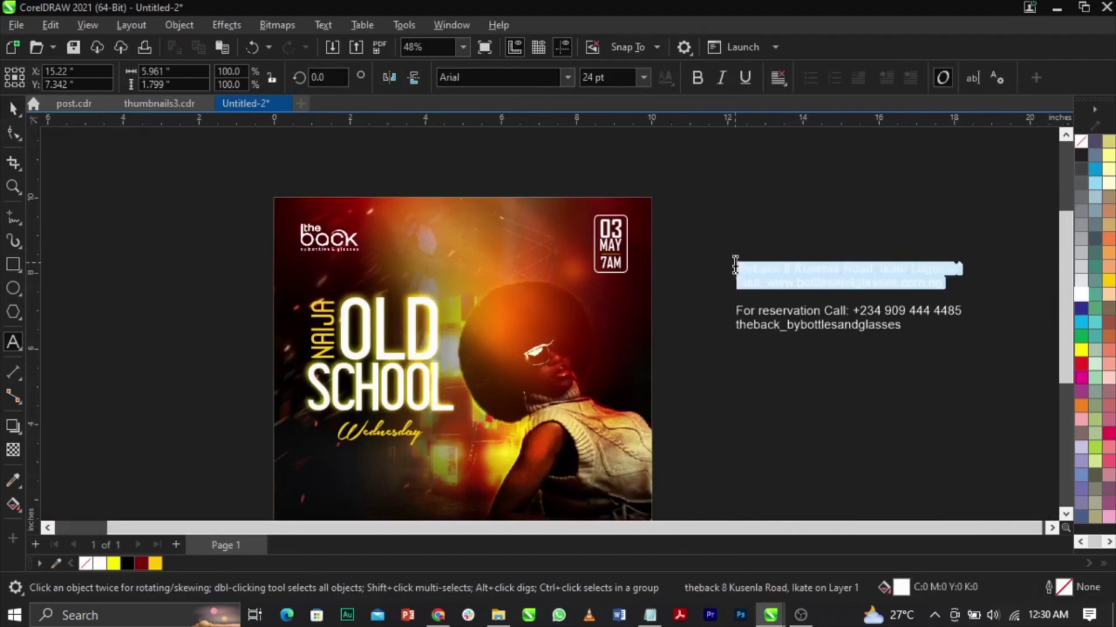
key("ctrl+x")
scroll(735, 262, "down", 2)
scroll(553, 408, "up", 1)
left_click(600, 387)
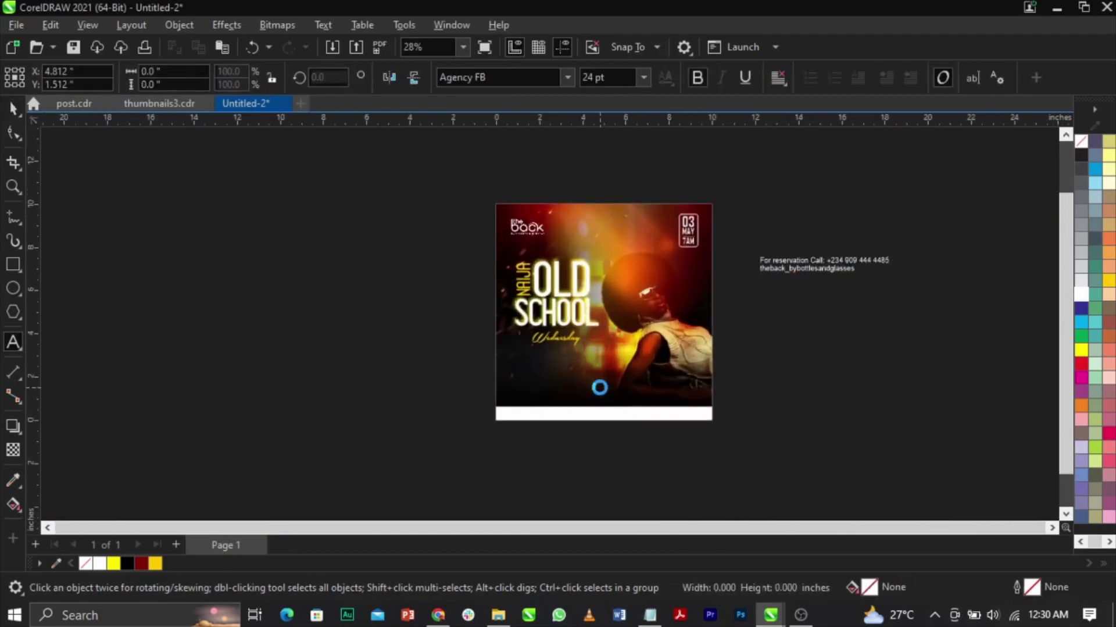
key("ctrl+v")
Move the pasted address text left over the photo and set it in Sequel Sans.
key("z")
left_click_drag(496, 361, 743, 430)
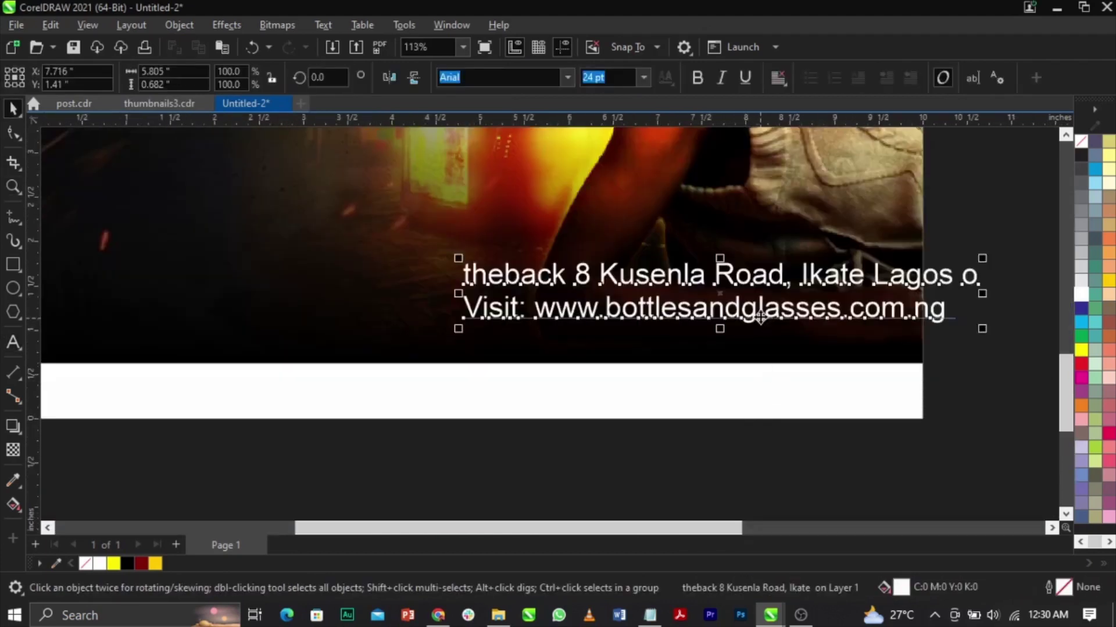
left_click_drag(518, 301, 282, 284)
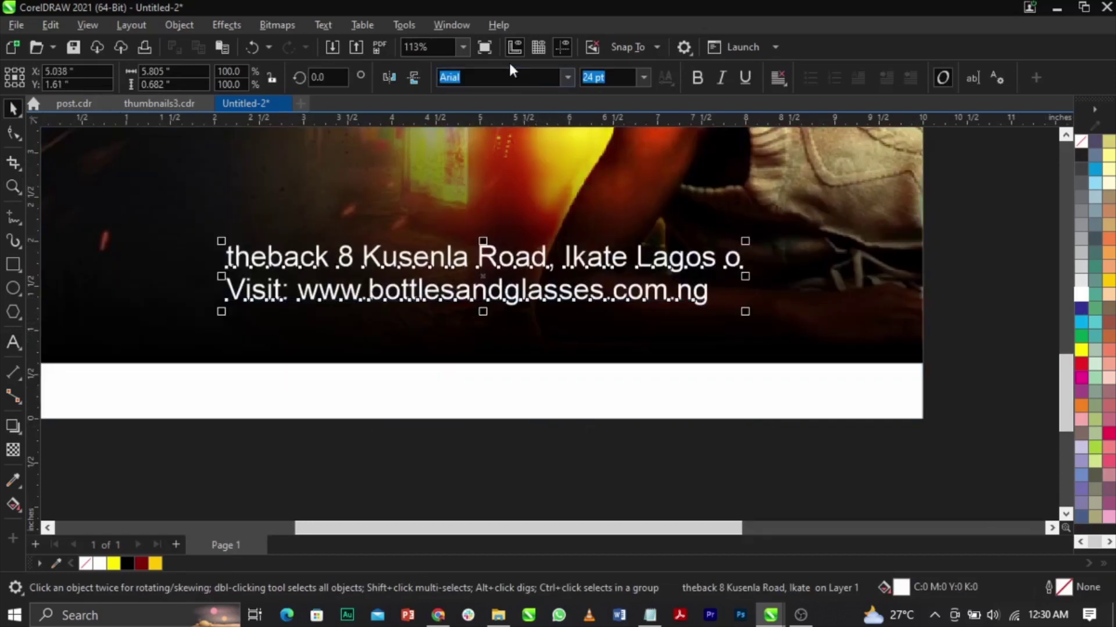
type("seq")
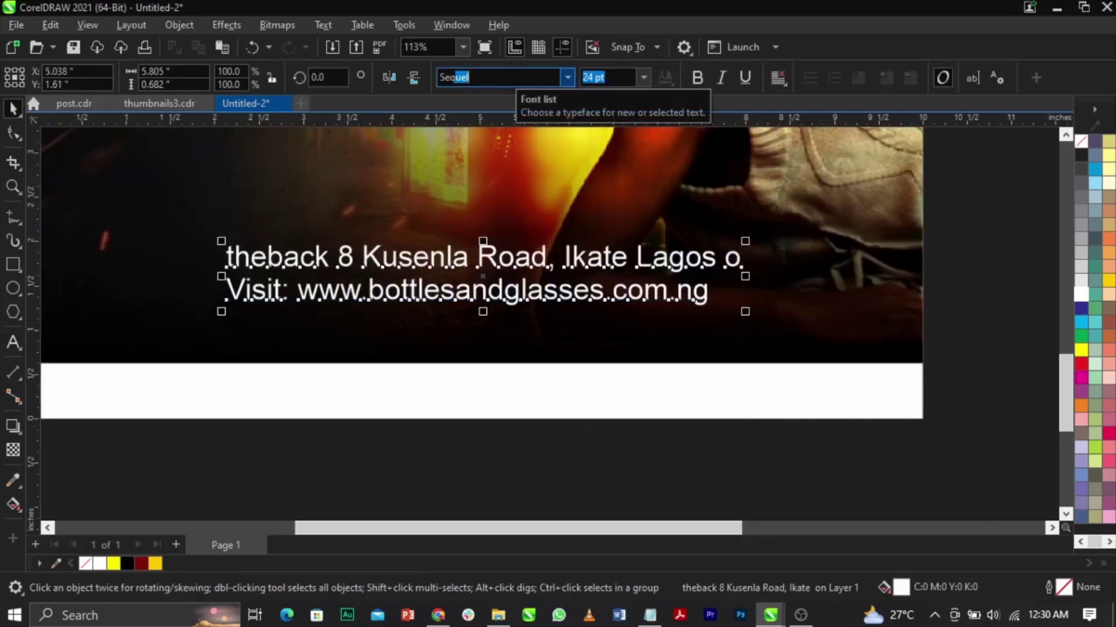
type("uel")
key("Down")
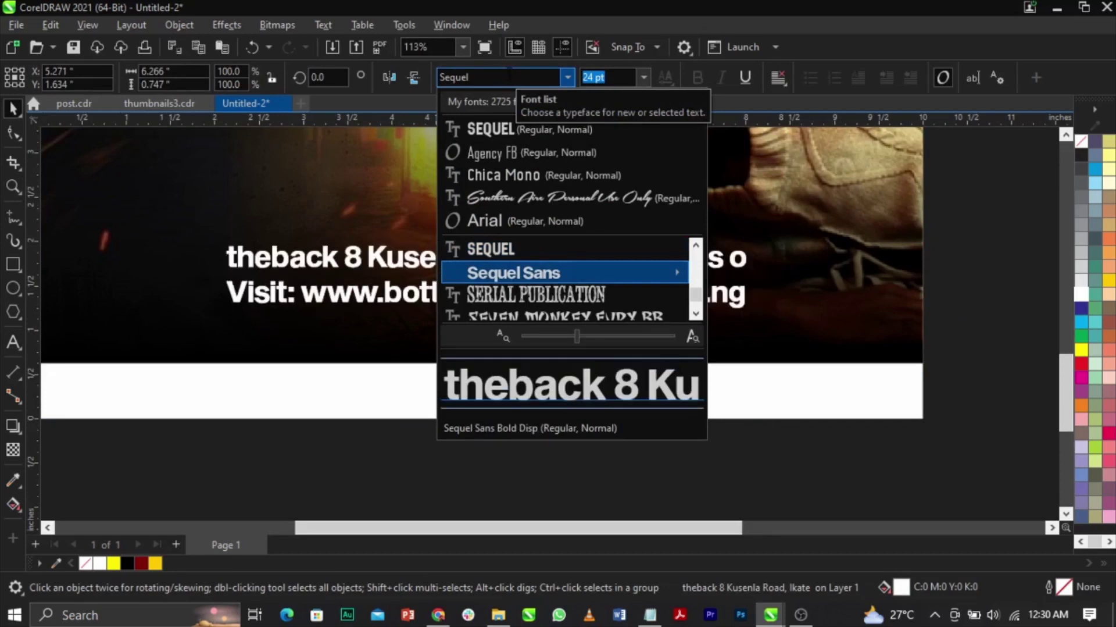
key("Return")
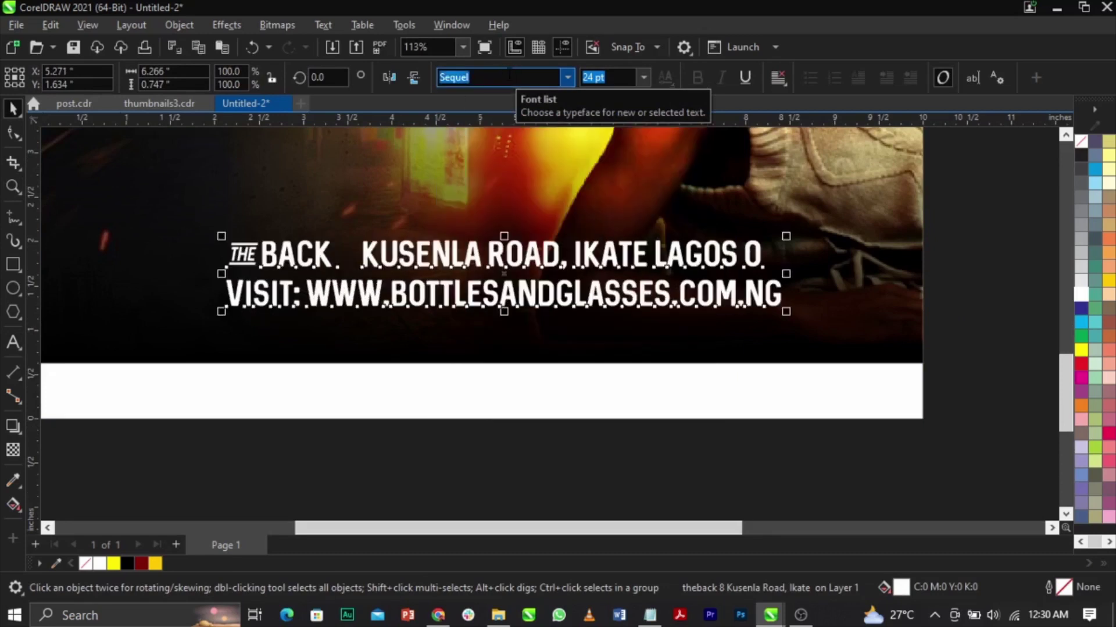
Break the text into separate lines and give the website line a wider Sequel Sans weight.
key("ctrl+k")
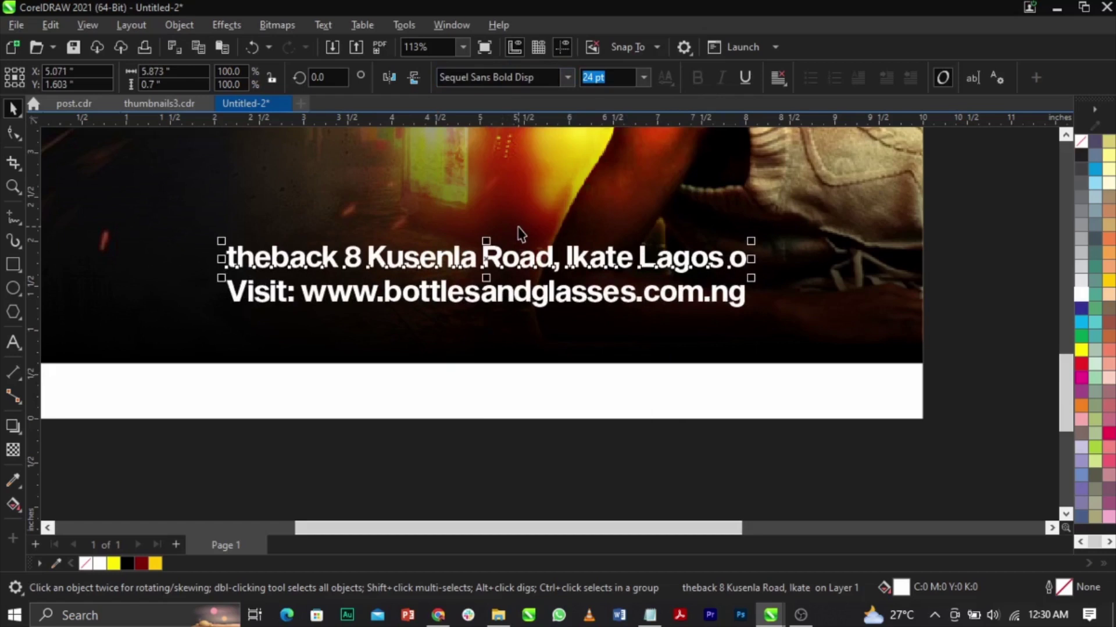
left_click(578, 302)
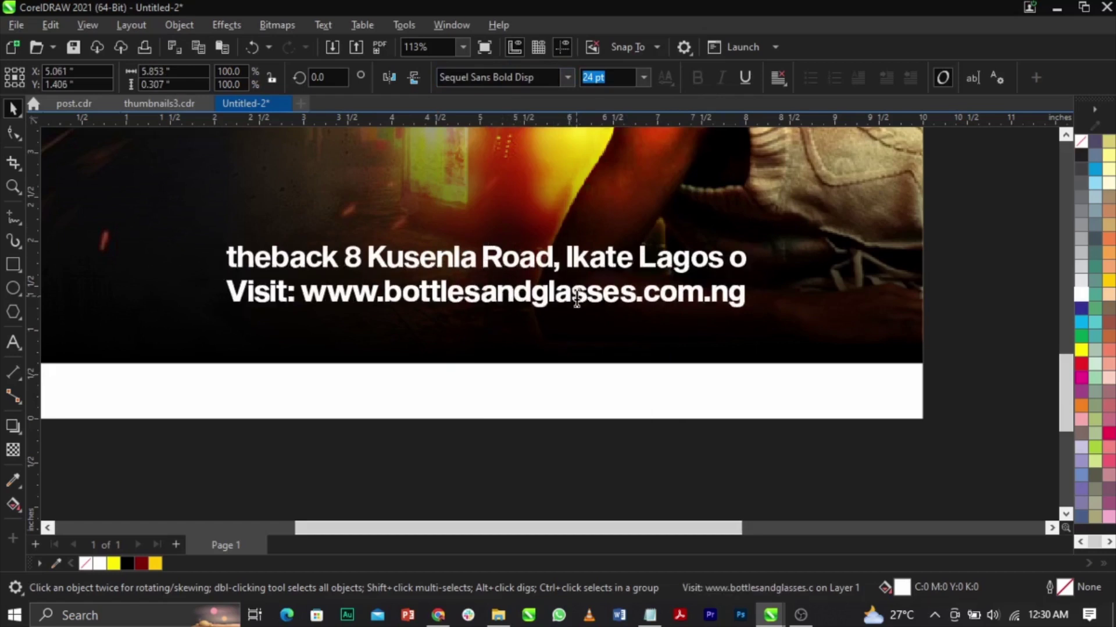
left_click(568, 81)
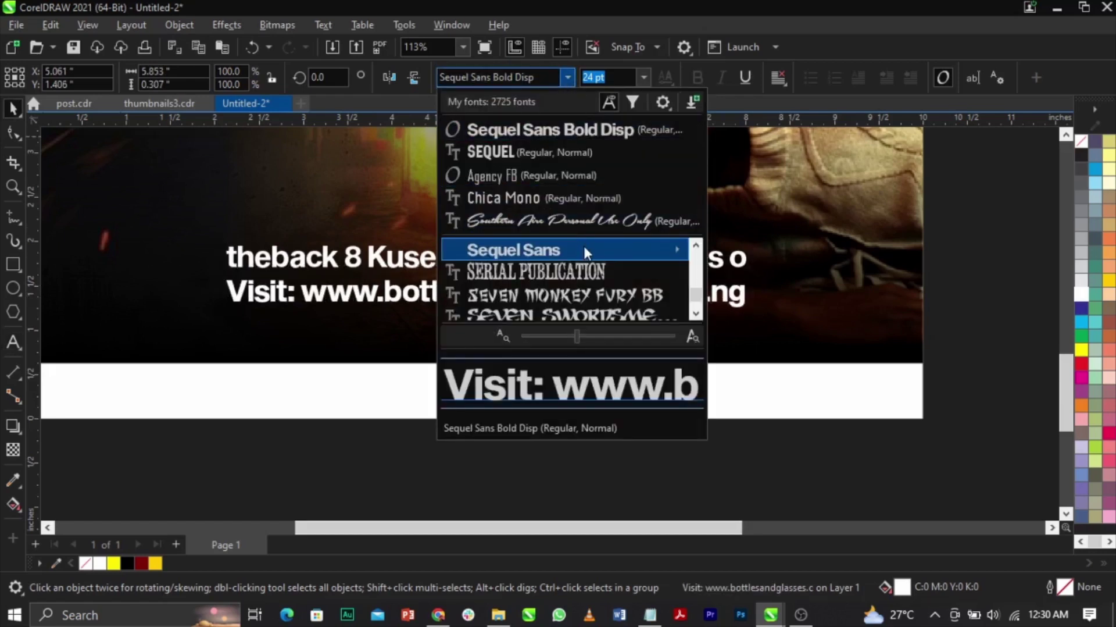
mouse_move(664, 252)
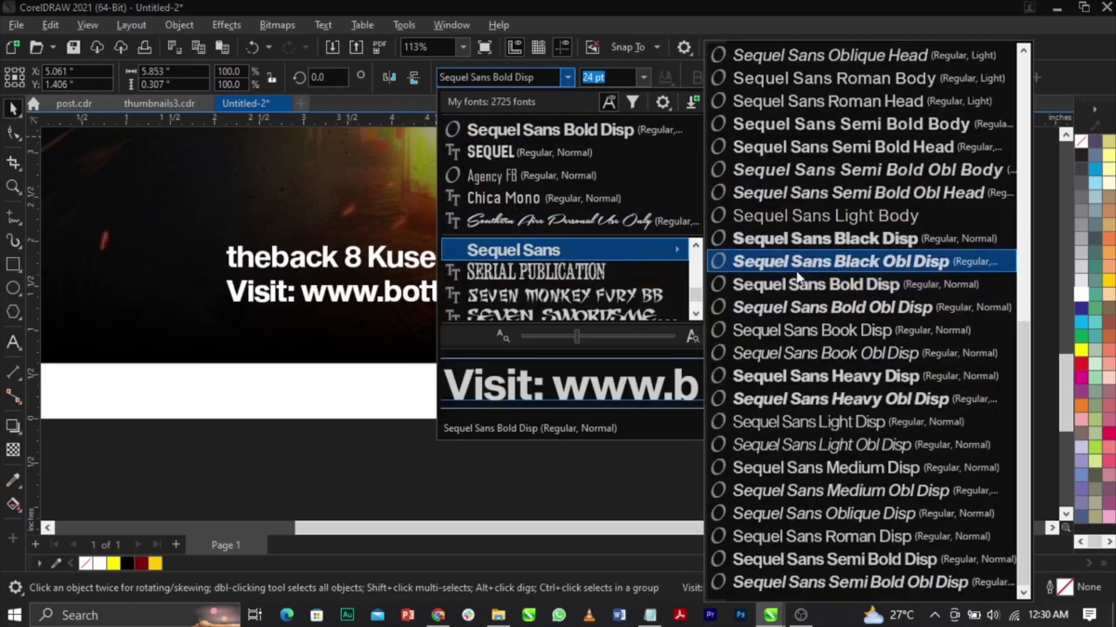
left_click(797, 128)
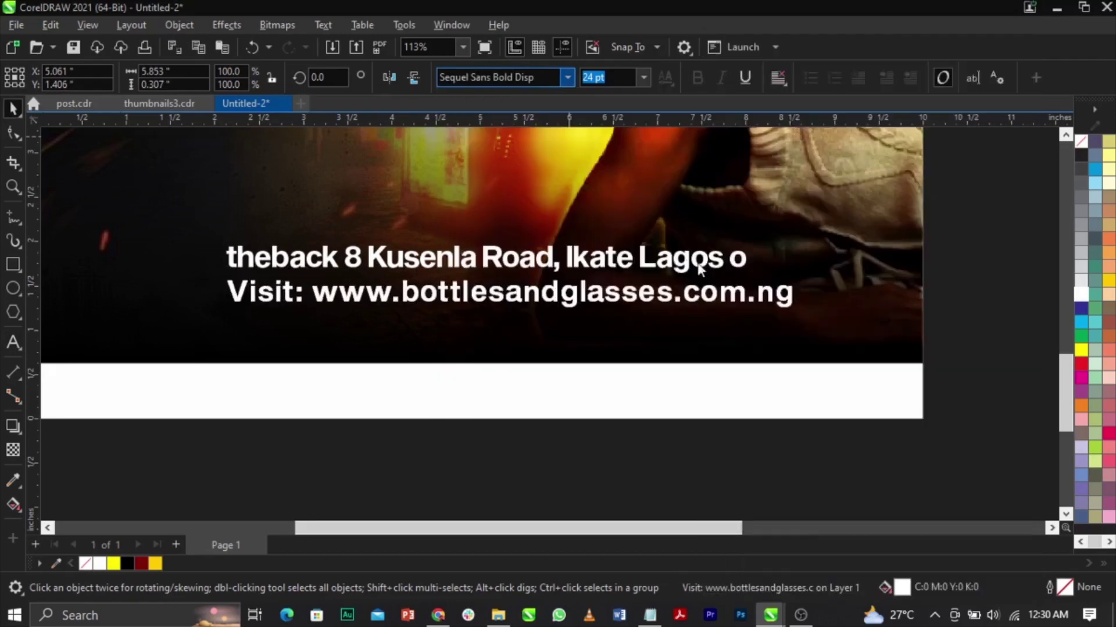
double_click(722, 256)
Delete the stray 'o' after Lagos, make the address line uppercase, and centre it.
left_click_drag(723, 256, 799, 270)
key("BackSpace")
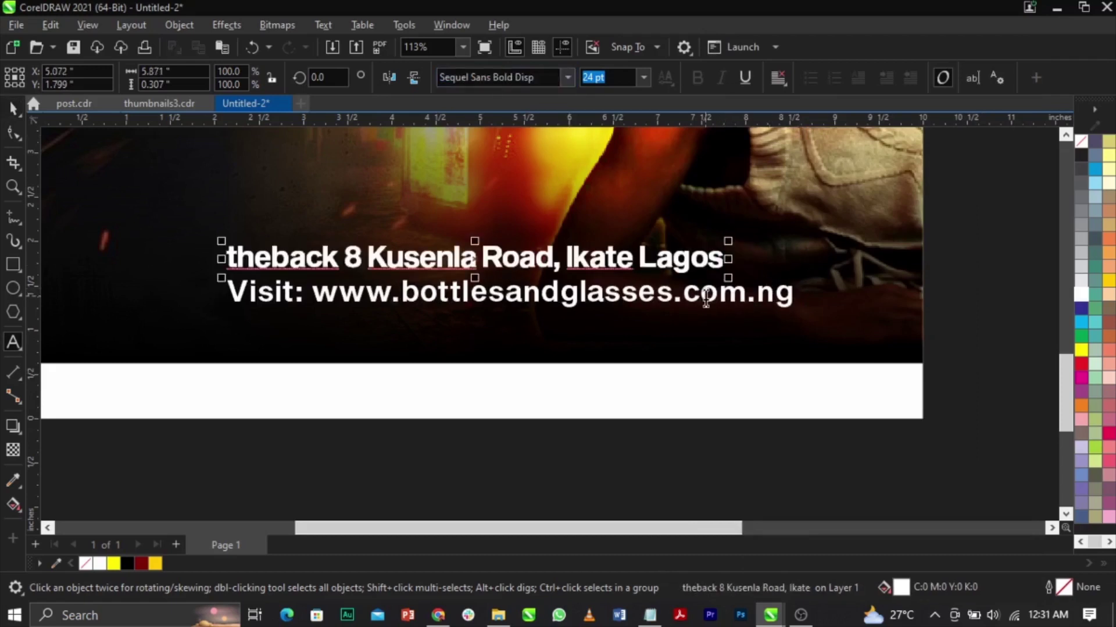
key("ctrl+a")
key("shift+F3")
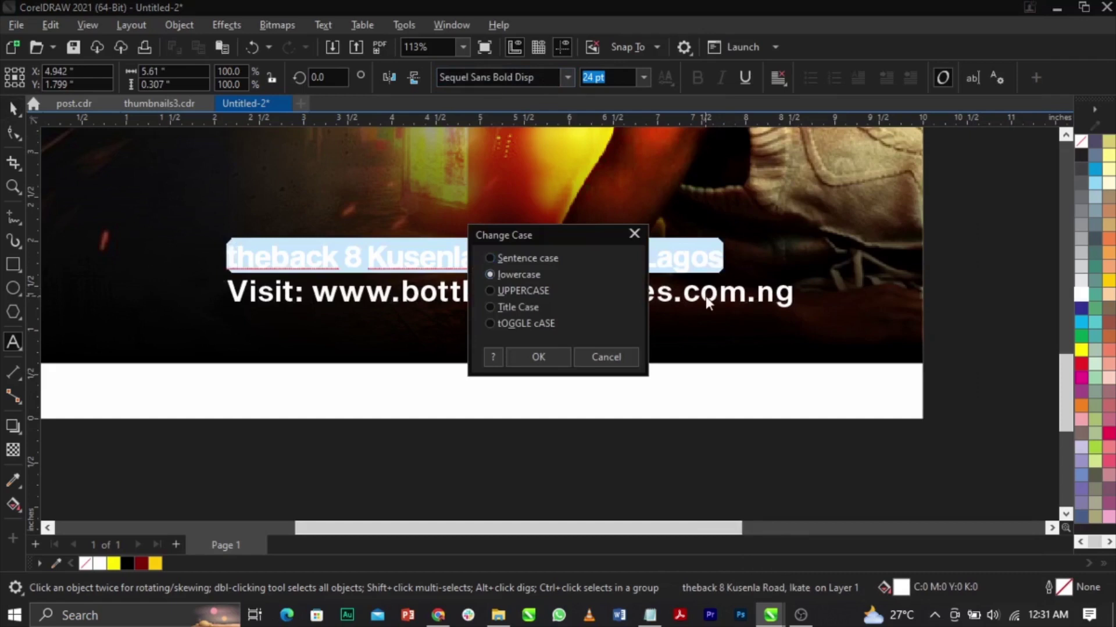
key("Down")
key("Return")
key("ctrl+space")
left_click(713, 317, "shift")
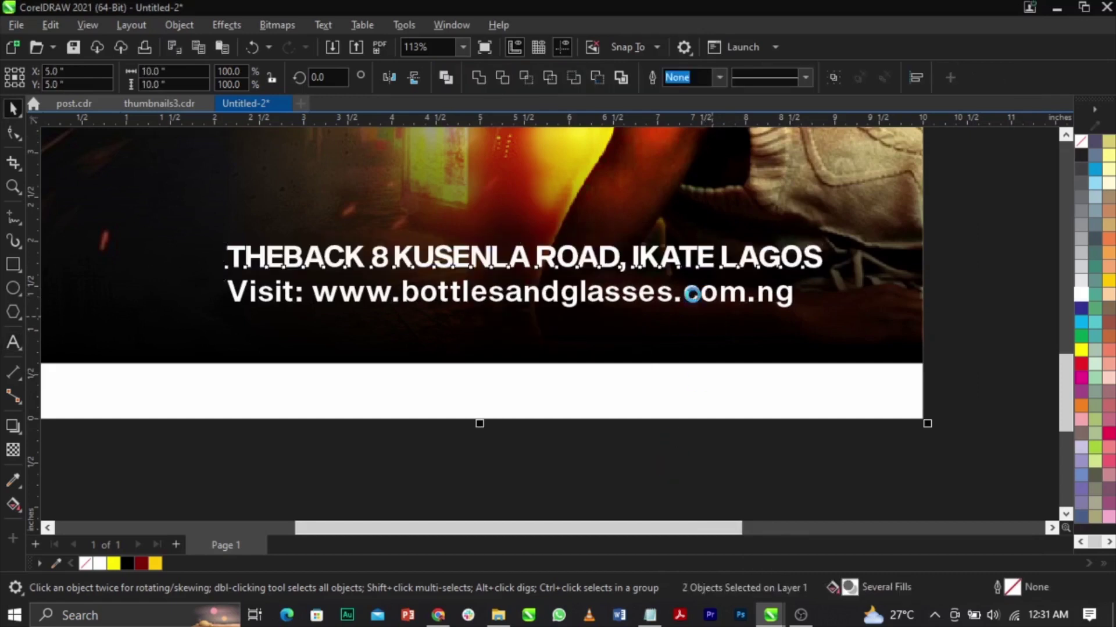
key("c")
Scale the website line down and change it to uppercase.
left_click(704, 295)
left_click_drag(794, 313, 627, 312)
double_click(618, 299)
key("ctrl+a")
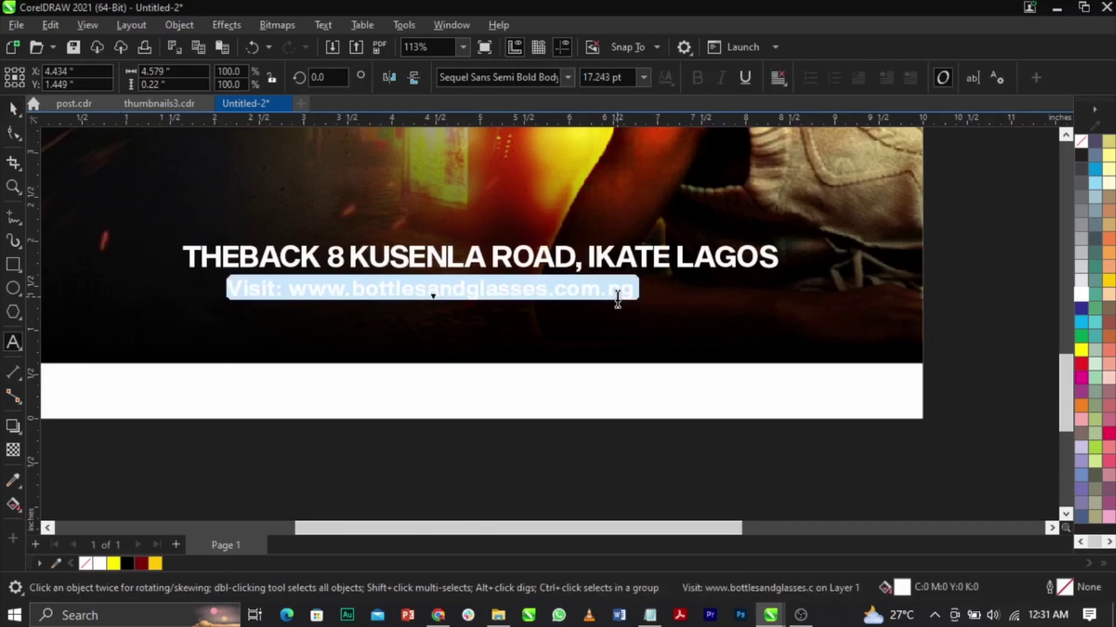
key("shift+F3")
key("Down")
key("Down")
key("Return")
key("ctrl+space")
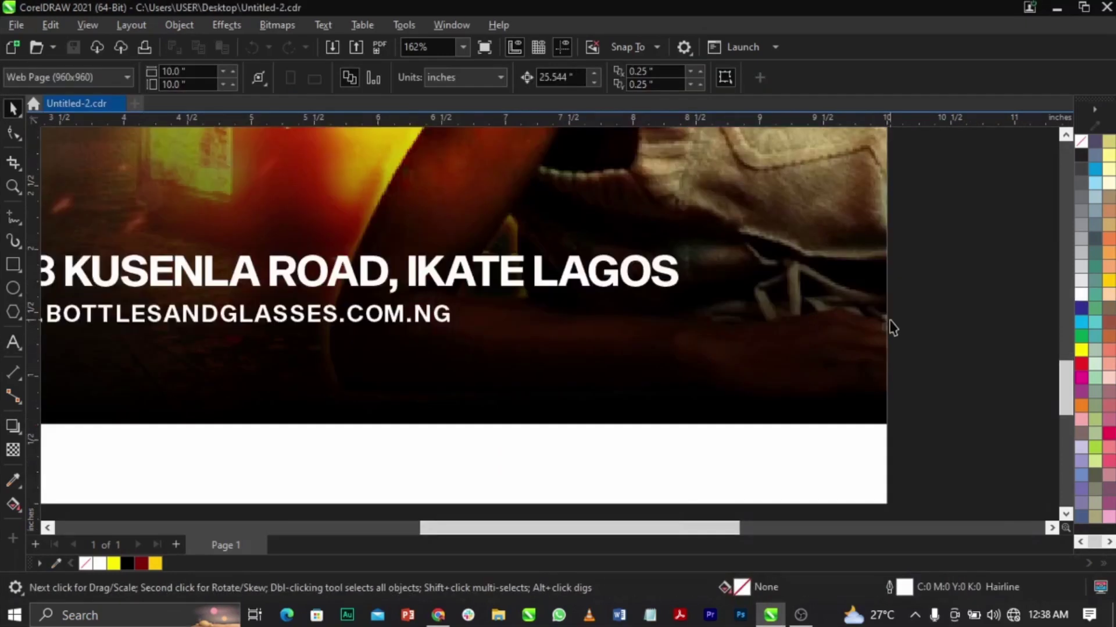
Widen the website line's letter spacing and centre it under the address line.
scroll(740, 323, "down", 3)
scroll(530, 311, "up", 2)
scroll(530, 311, "up", 2)
left_click(562, 337)
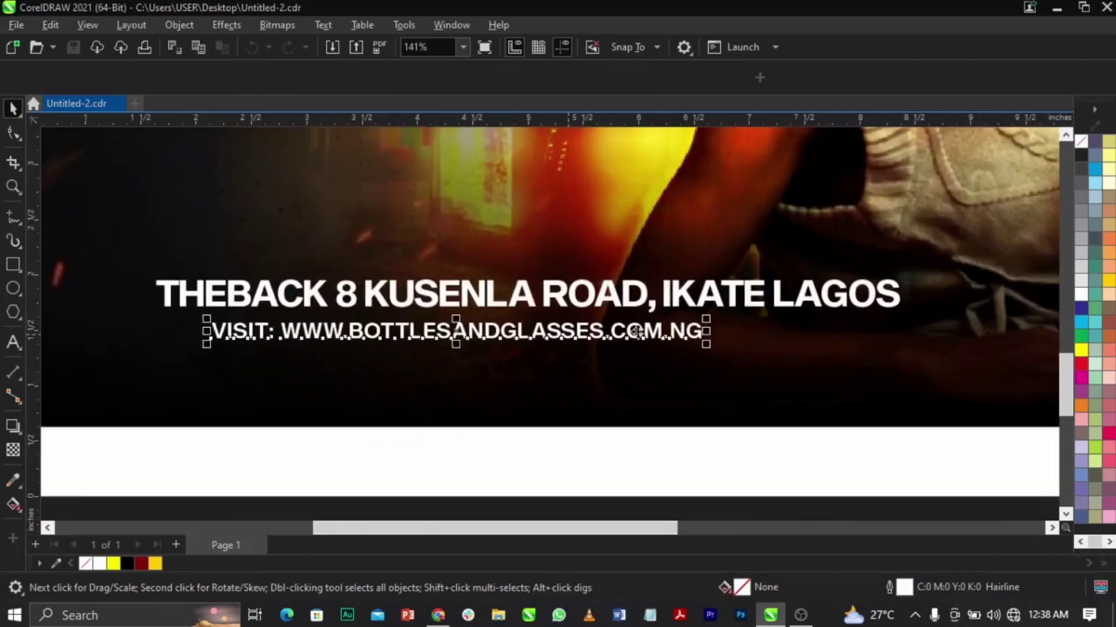
left_click(15, 131)
left_click_drag(706, 343, 791, 352)
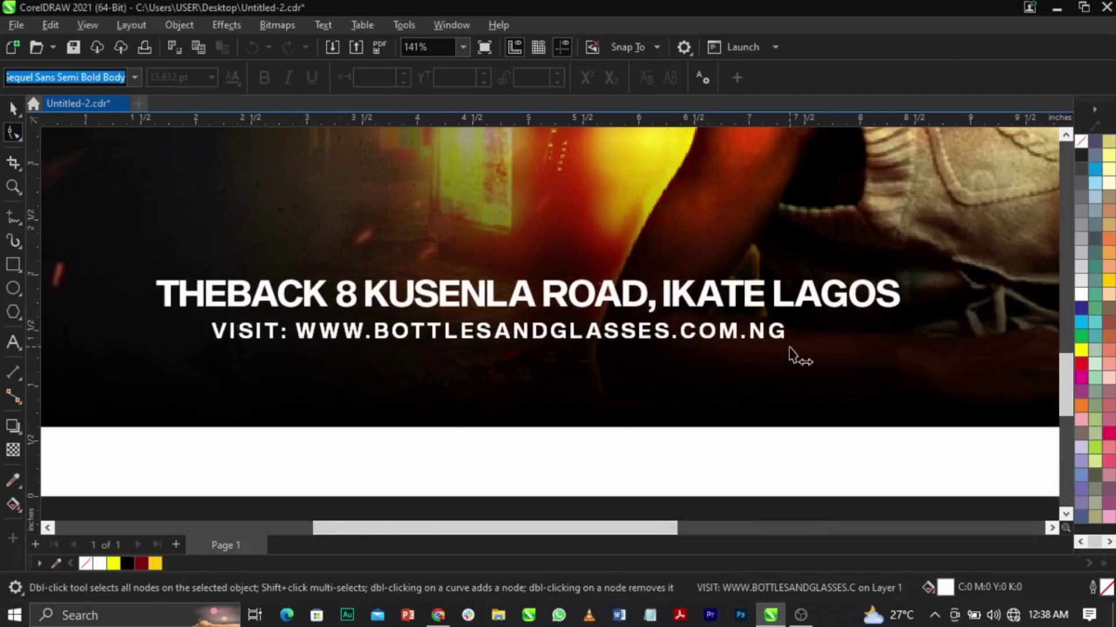
key("space")
left_click(776, 307, "shift")
key("c")
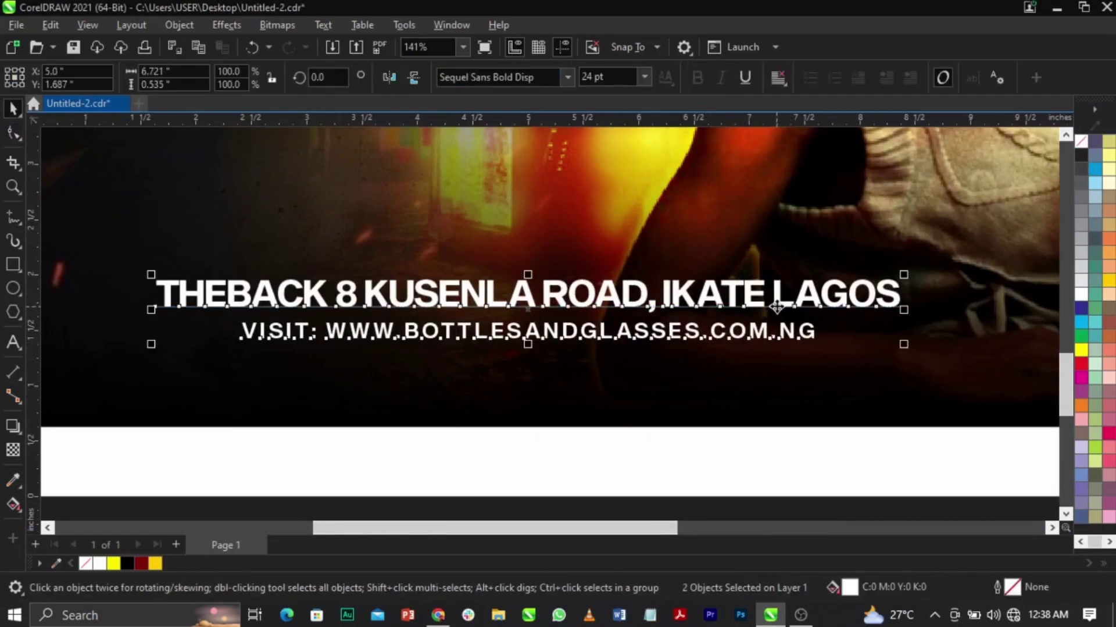
Move both text lines lower and shrink them together to about 88%.
scroll(710, 322, "down", 4)
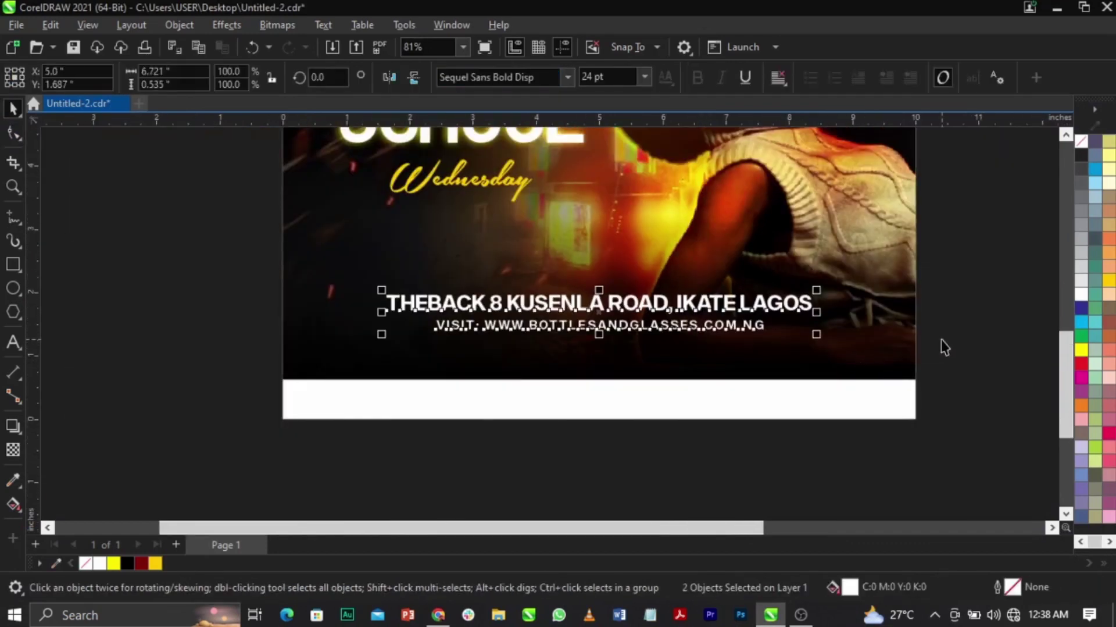
left_click(1000, 296)
left_click_drag(1000, 265, 254, 359)
scroll(587, 375, "up", 2)
left_click_drag(693, 302, 696, 341)
left_click_drag(934, 352, 900, 372)
scroll(961, 343, "down", 1)
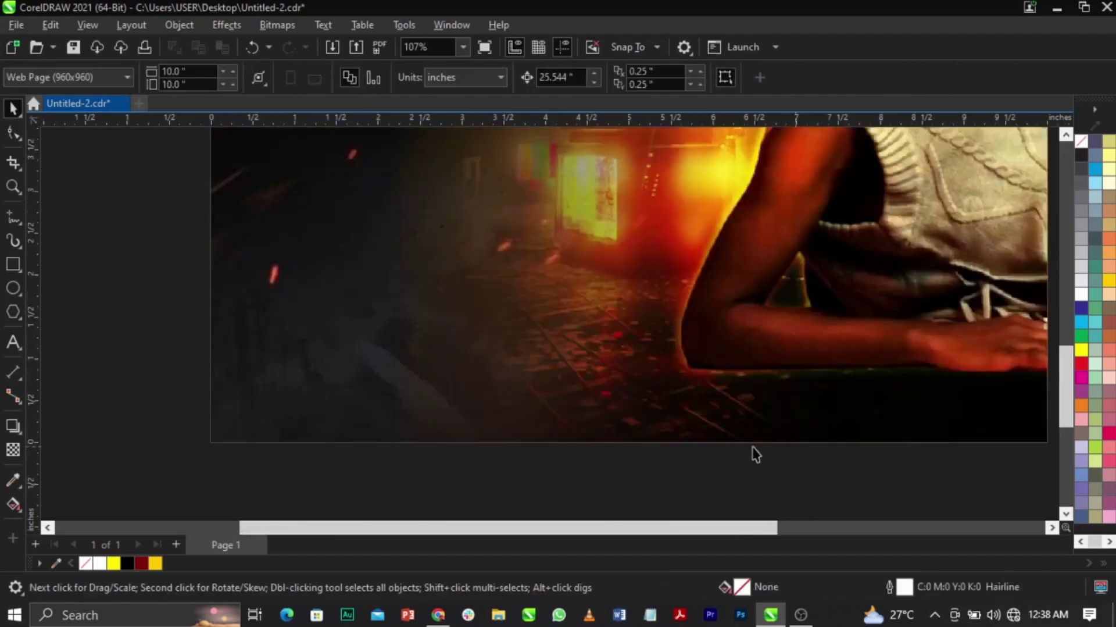
scroll(754, 454, "down", 8)
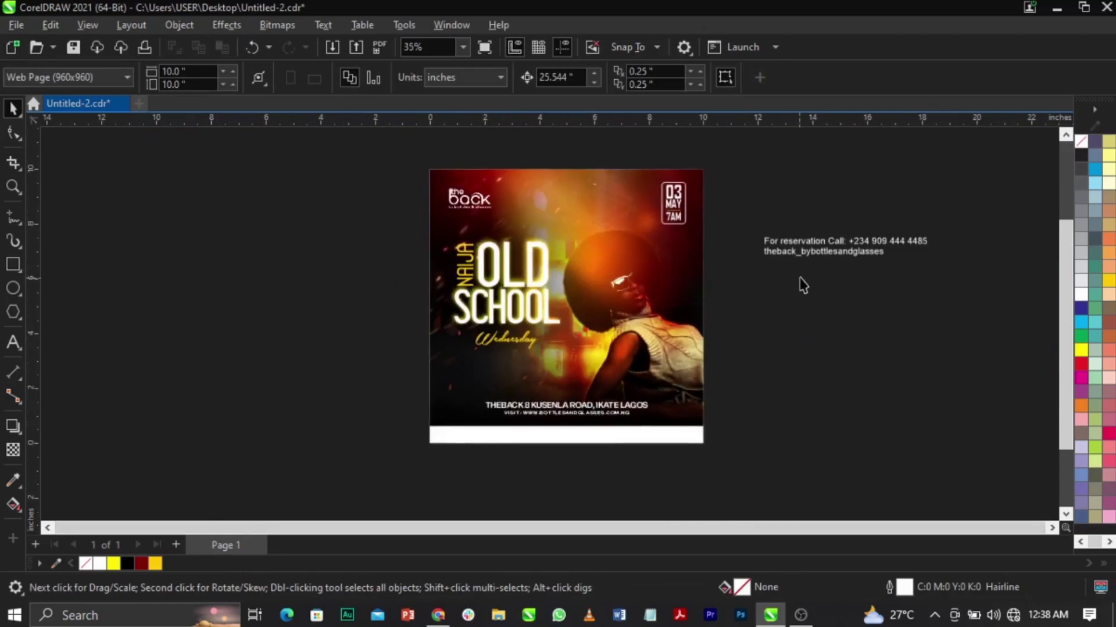
Bring the reservation text to the flyer's bottom, set Sequel Sans Semi Bold, and halve its size.
left_click_drag(833, 259, 557, 460)
key("z")
left_click_drag(364, 417, 748, 469)
key("space")
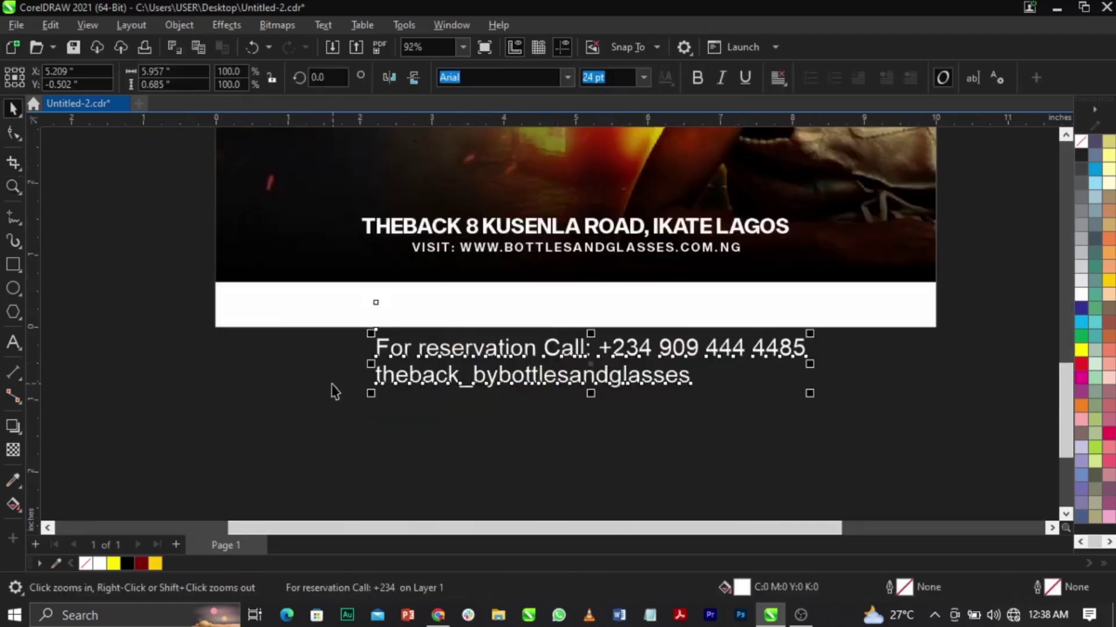
double_click(379, 353)
key("ctrl+space")
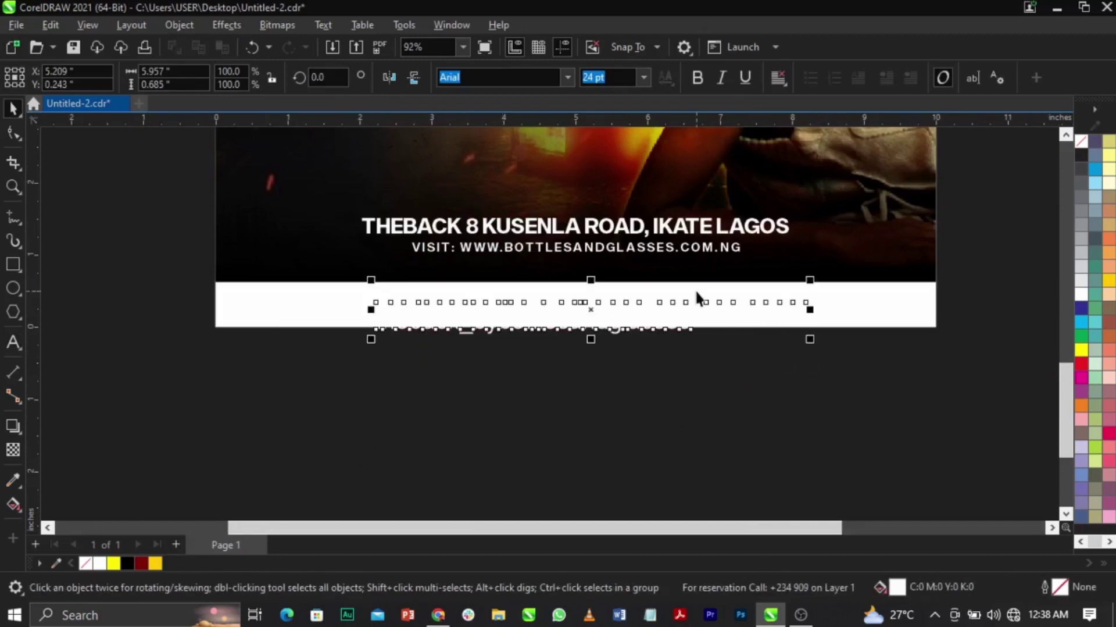
left_click_drag(651, 334, 639, 409)
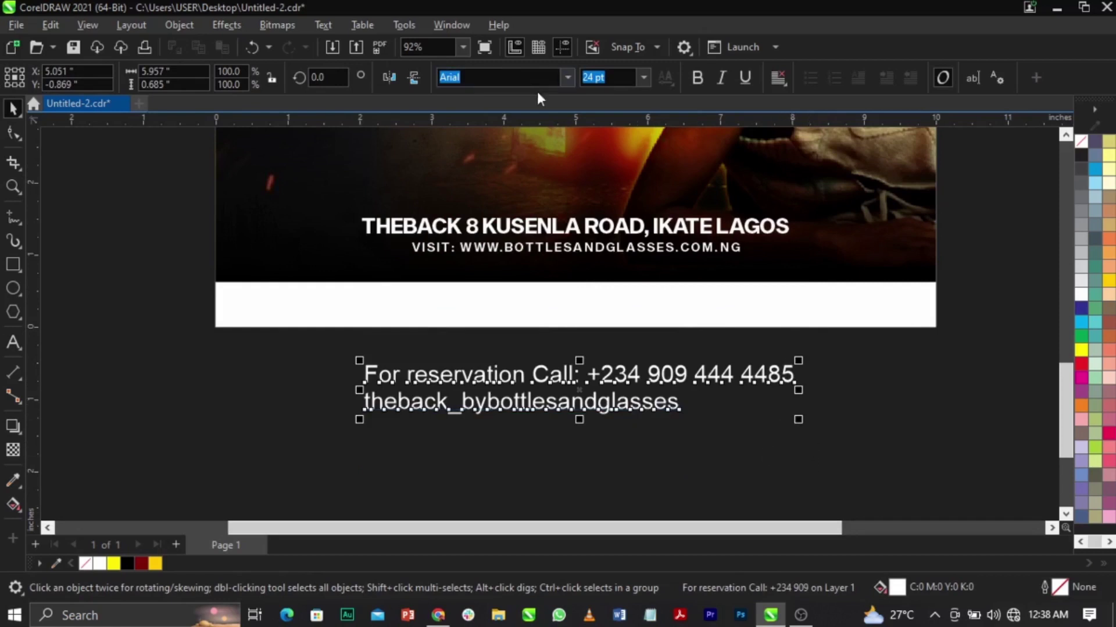
left_click(568, 77)
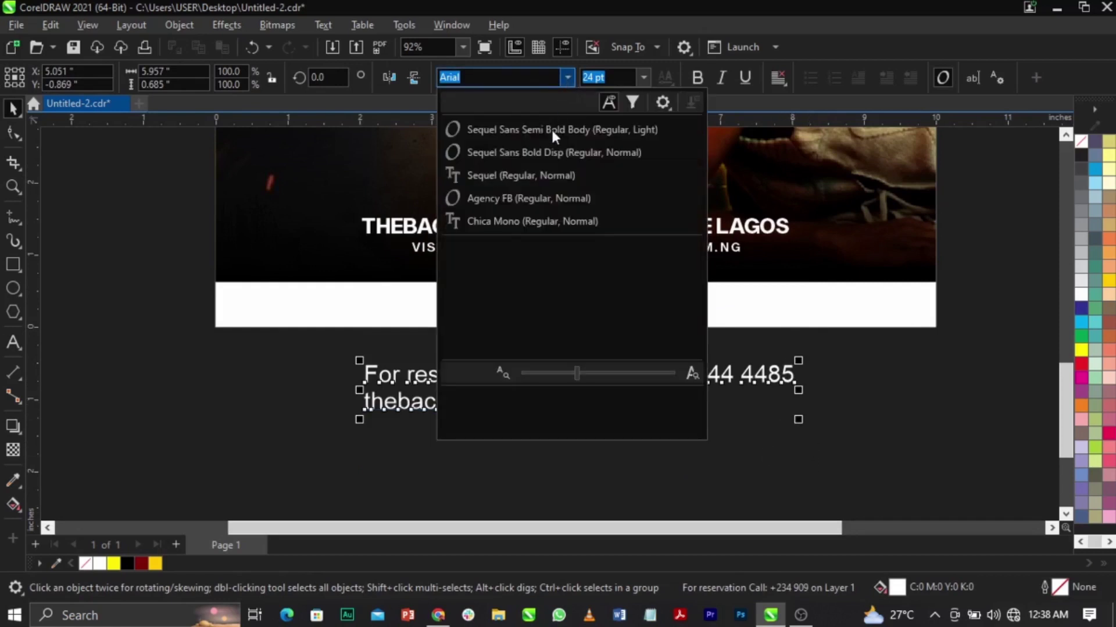
left_click(552, 131)
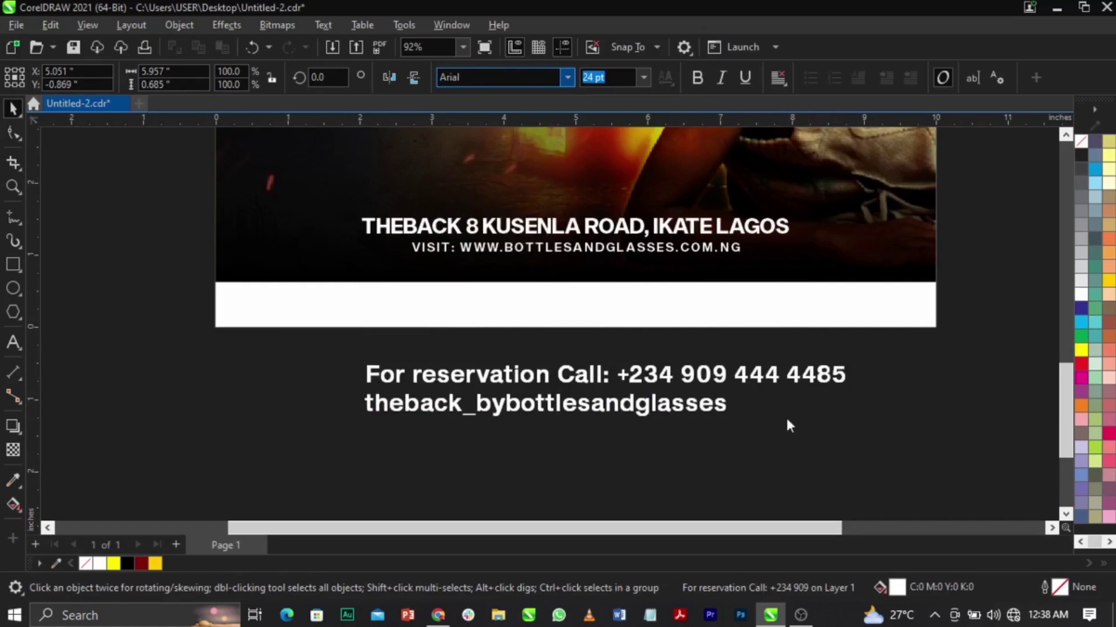
left_click_drag(850, 419, 615, 428)
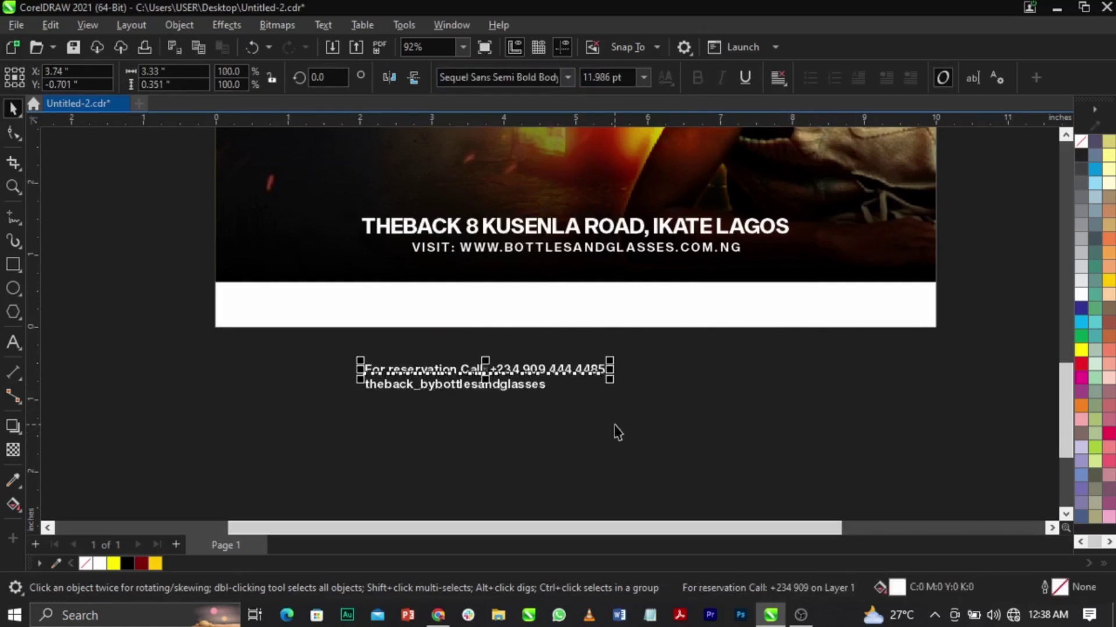
Place the black phone line at the white strip's right and the black social handle at its left.
left_click_drag(591, 375, 853, 307)
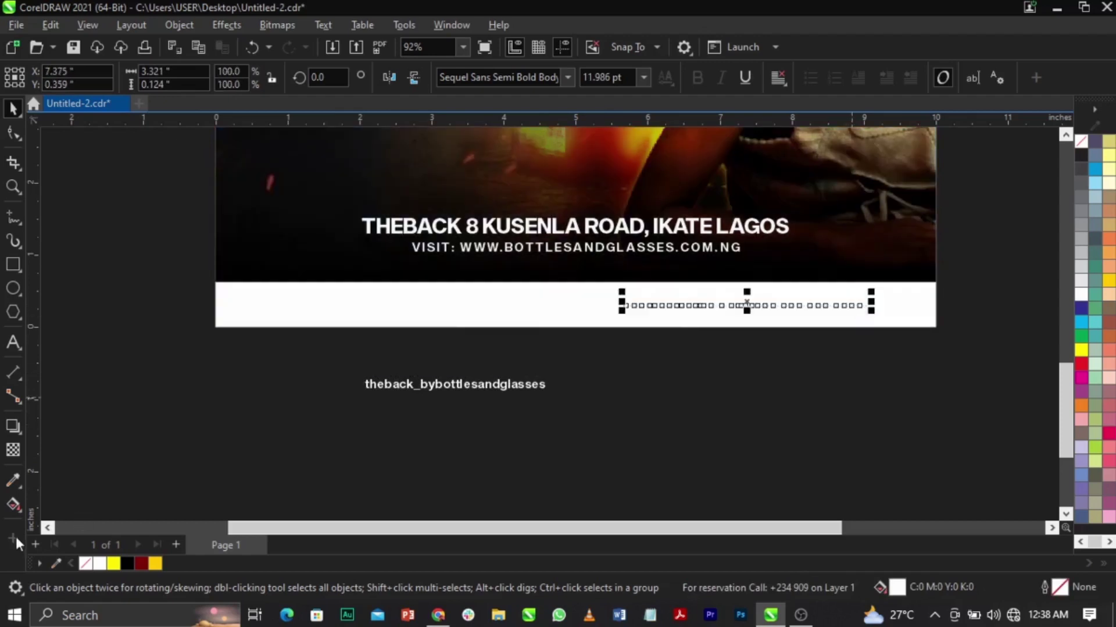
left_click(126, 564)
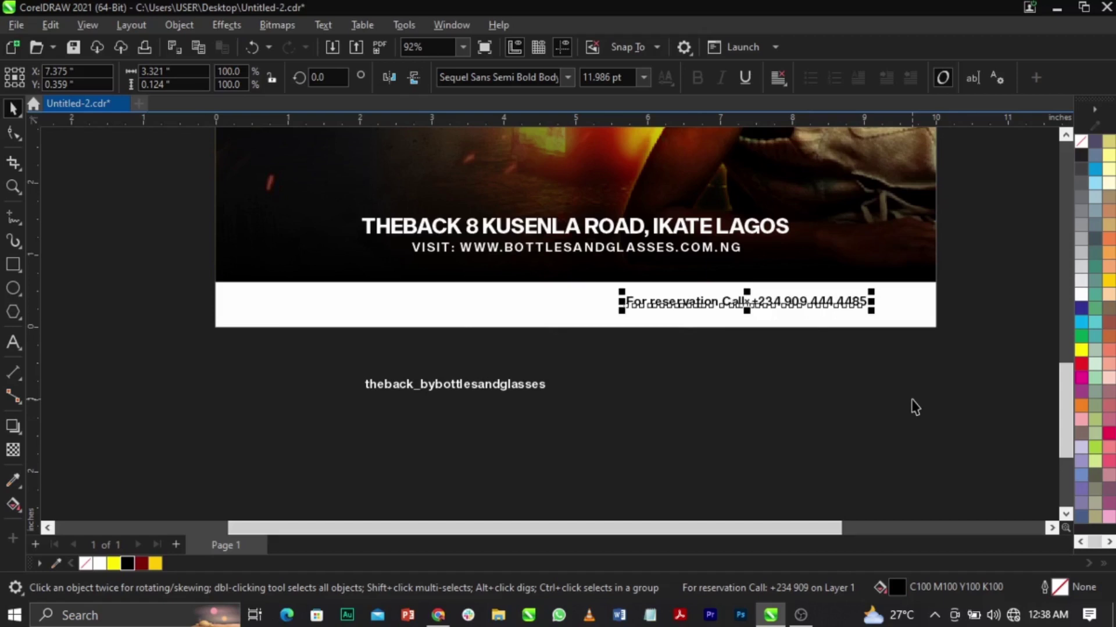
left_click(544, 389)
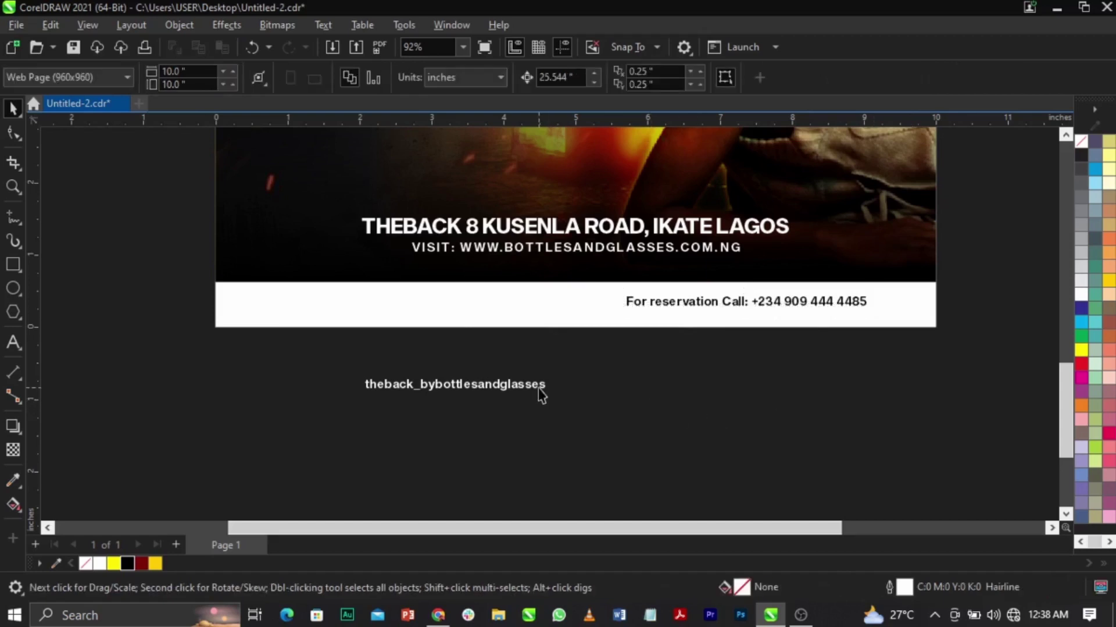
left_click(129, 561)
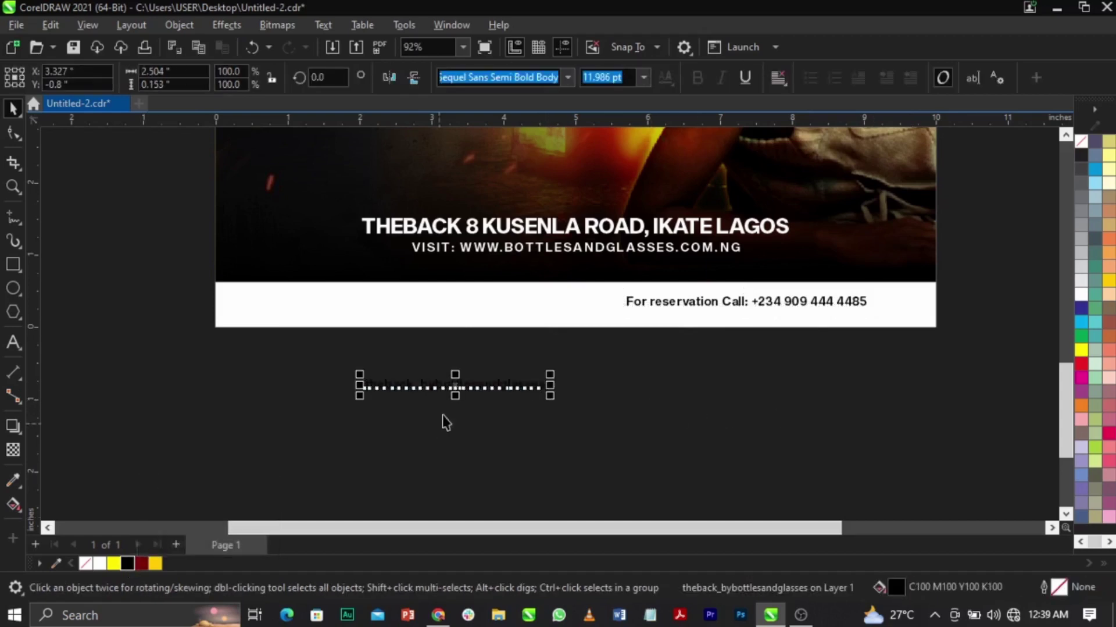
left_click_drag(465, 387, 369, 308)
left_click(689, 302, "shift")
left_click(732, 369)
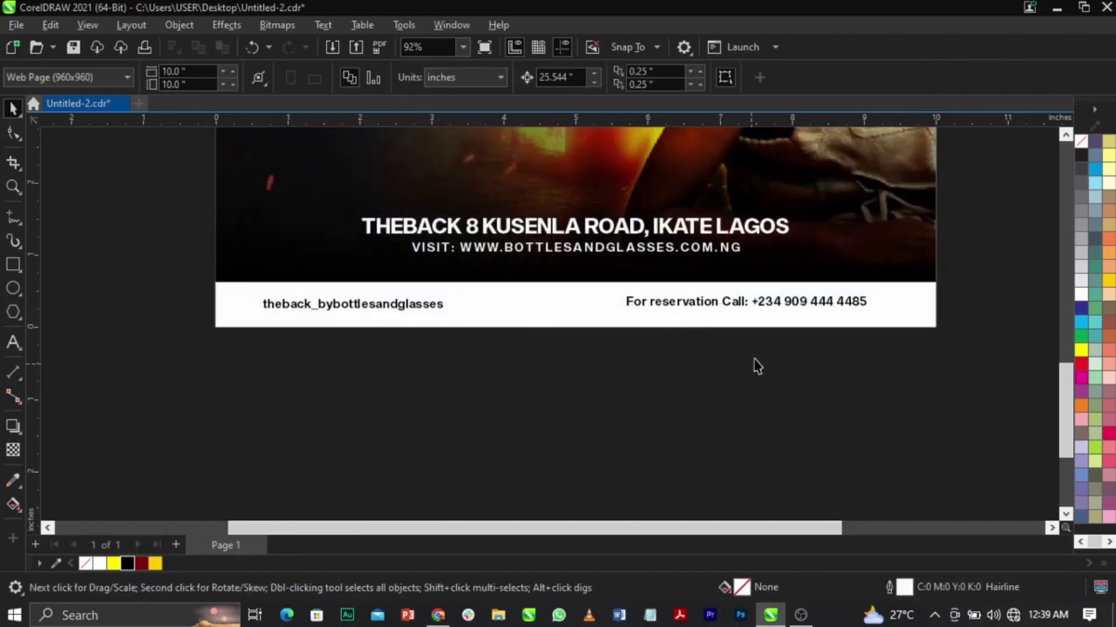
Change the phone line and the social handle to uppercase.
left_click(797, 307)
double_click(803, 299)
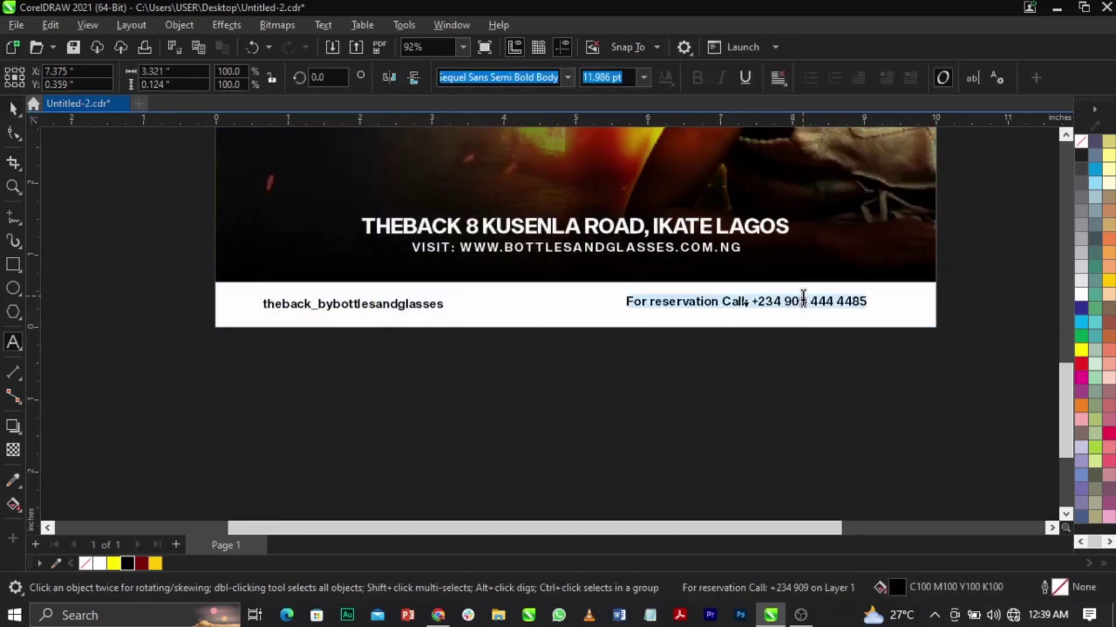
key("shift+F3")
key("Return")
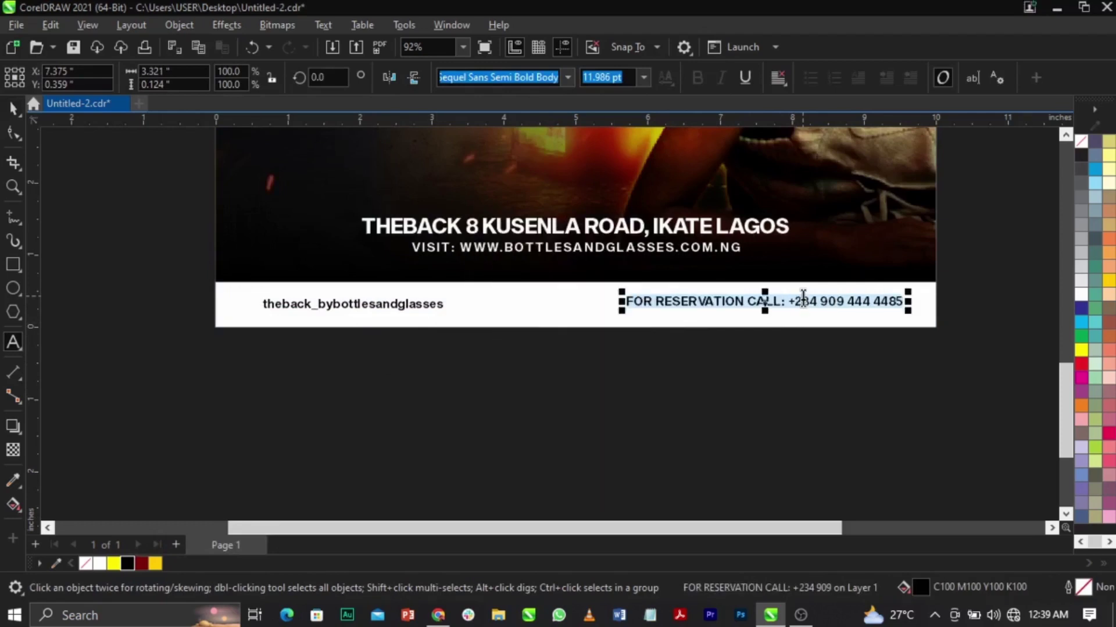
left_click(389, 312)
double_click(389, 312)
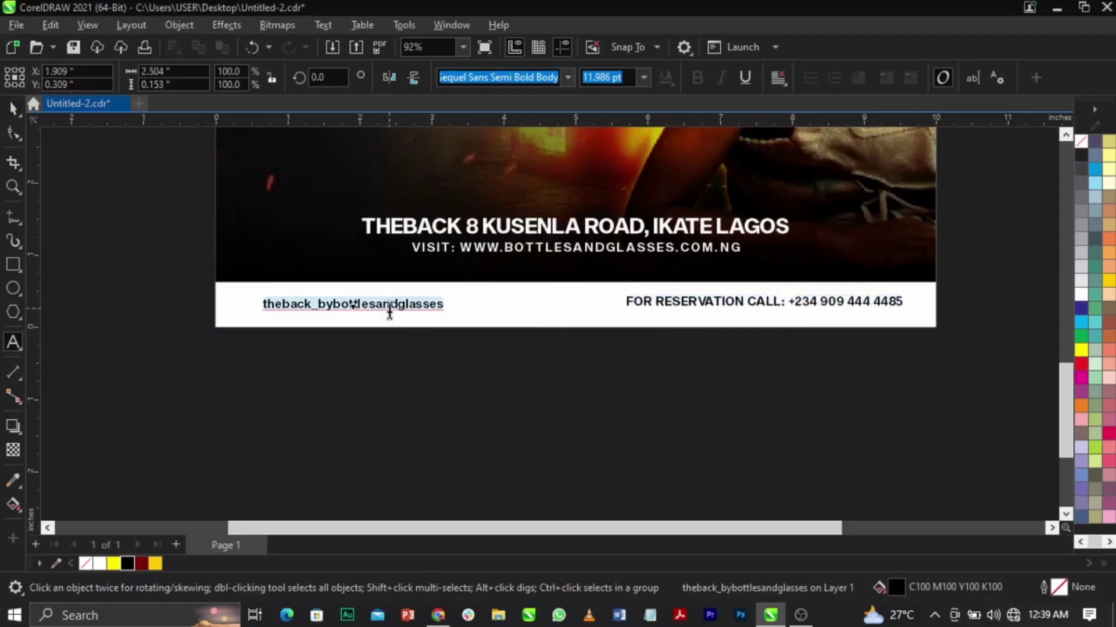
key("shift+F3")
key("Return")
key("ctrl+space")
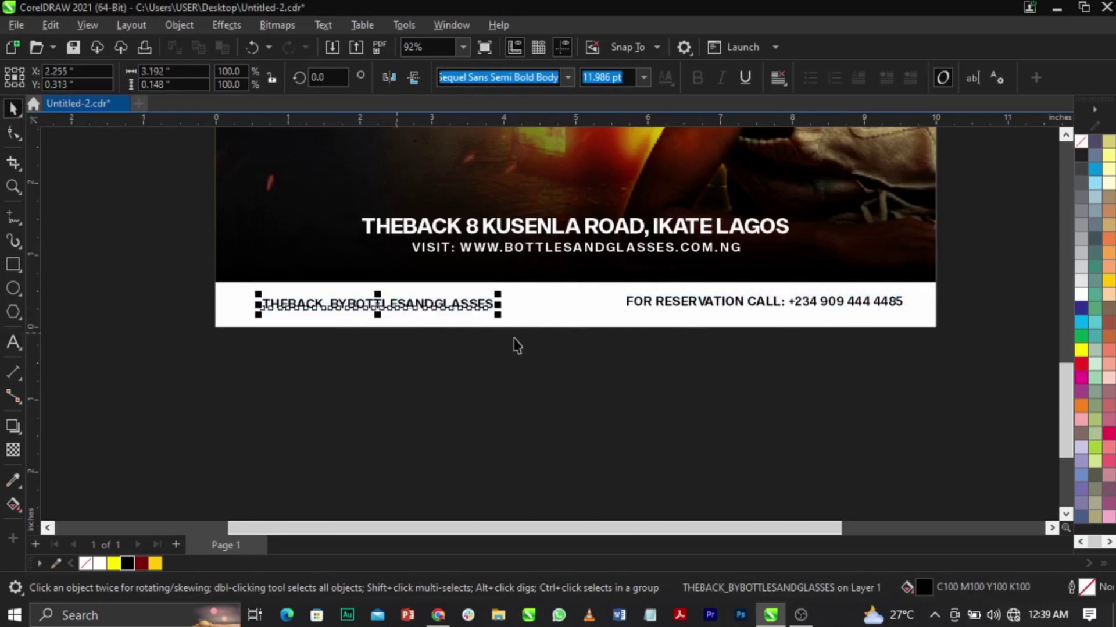
Align the social handle level with the phone line and nudge both footer texts slightly lower.
left_click(735, 306, "shift")
key("e")
left_click(741, 337)
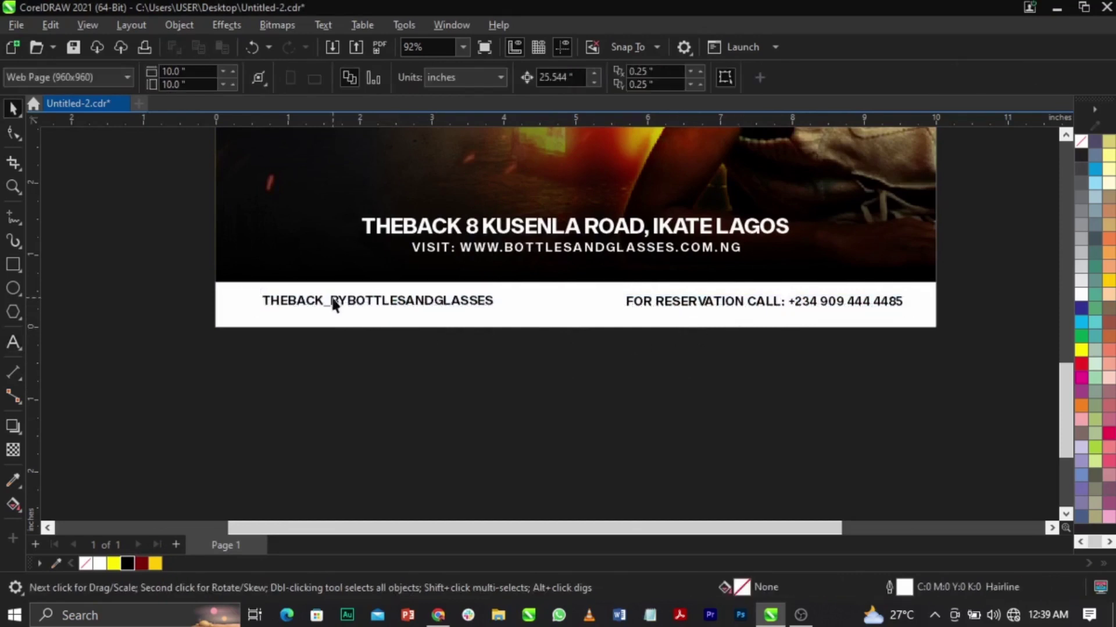
left_click_drag(169, 296, 959, 366)
scroll(775, 312, "up", 4)
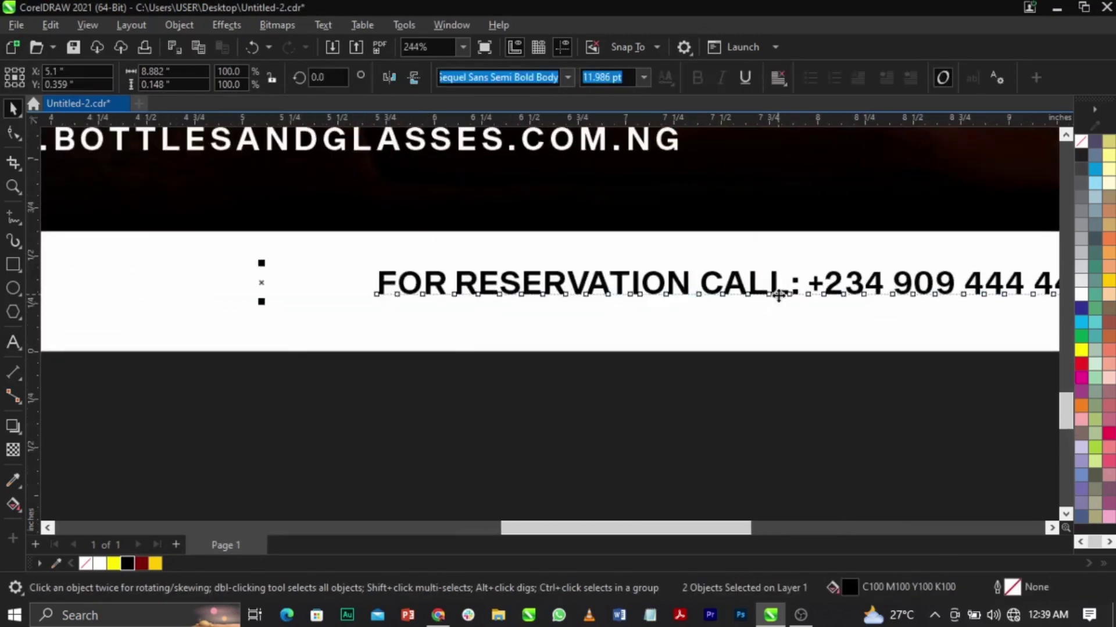
left_click_drag(780, 293, 780, 299)
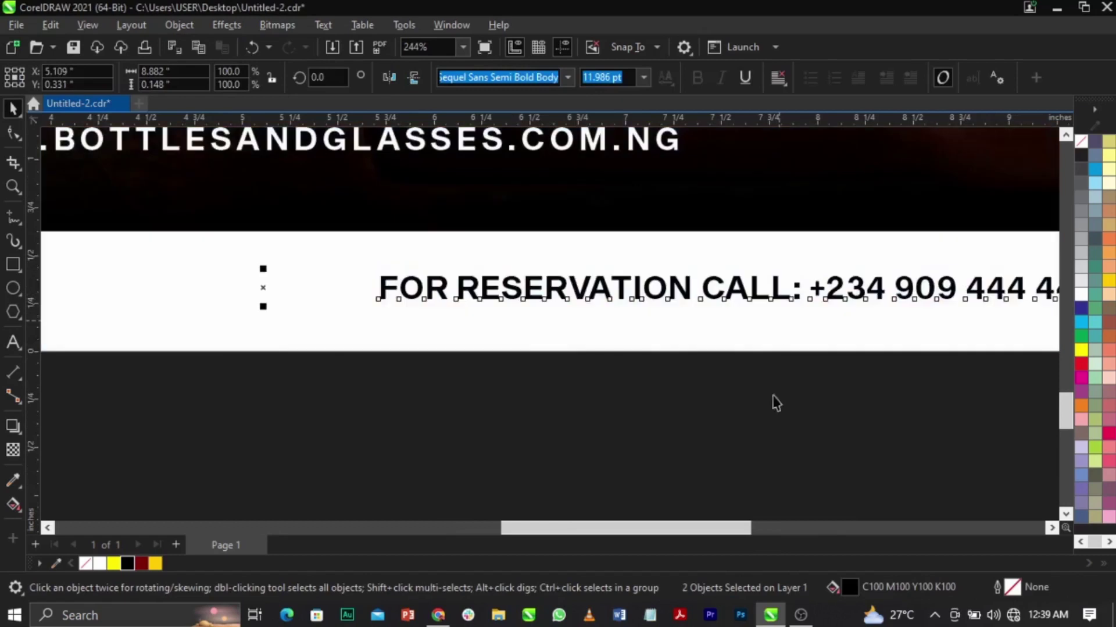
scroll(779, 356, "down", 3)
left_click(790, 427)
scroll(180, 355, "up", 4)
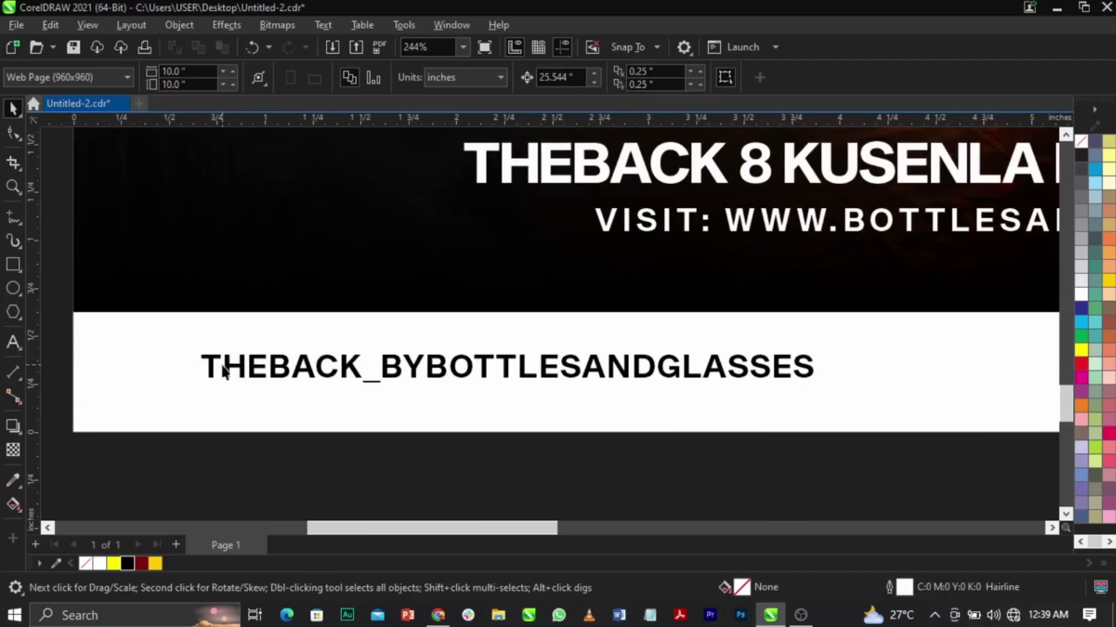
scroll(223, 370, "down", 2)
scroll(494, 379, "down", 1)
scroll(507, 375, "up", 2)
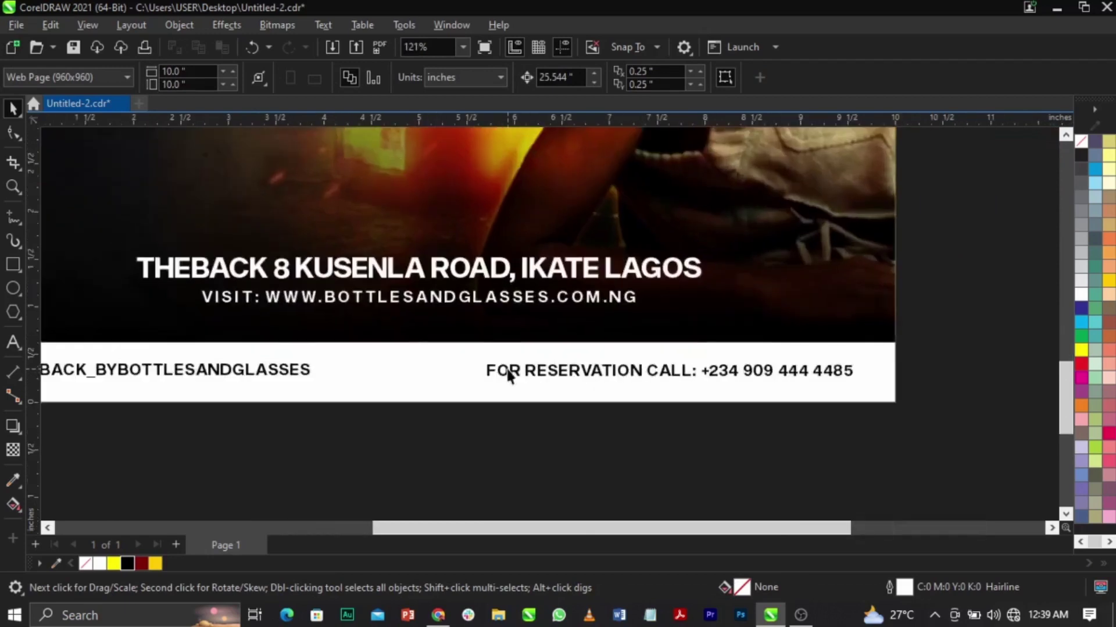
scroll(509, 374, "up", 2)
scroll(482, 381, "down", 1)
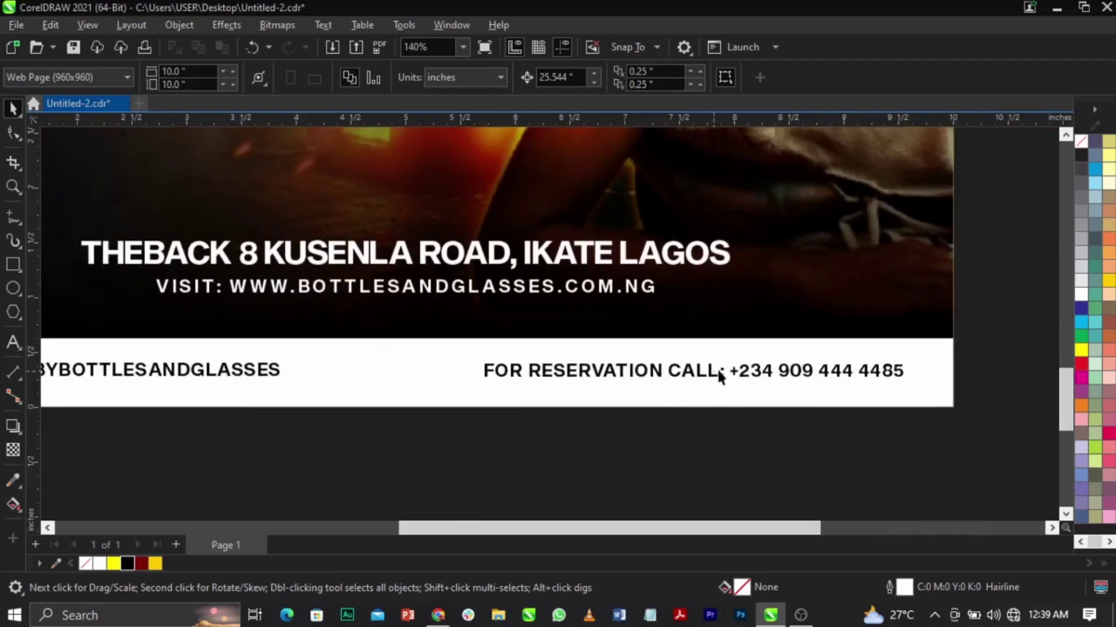
scroll(715, 377, "down", 3)
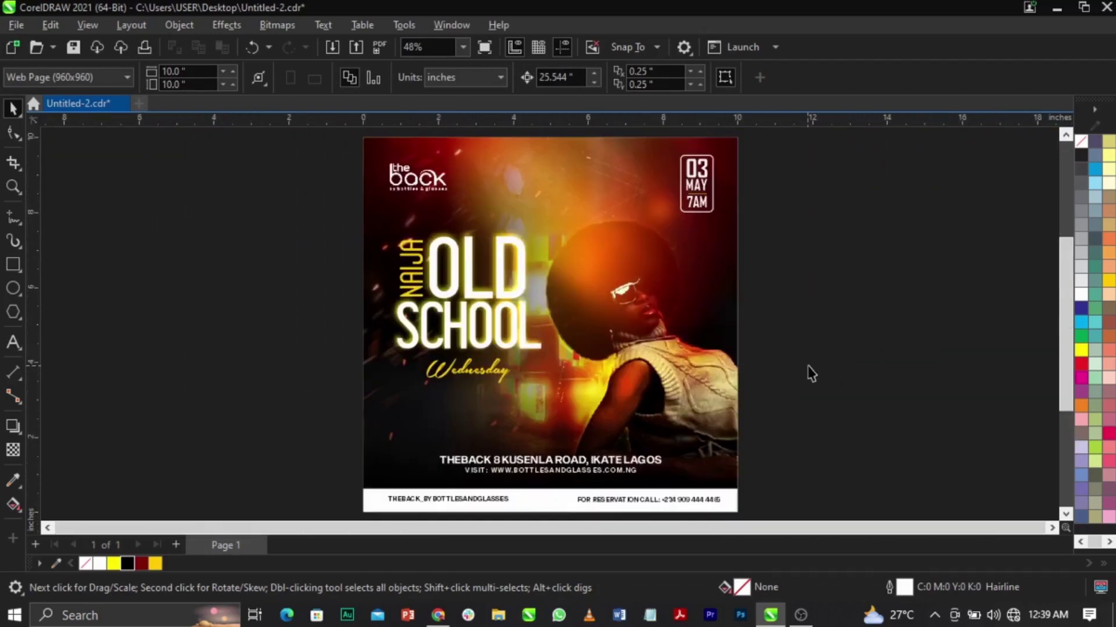
Enter Edit PowerClip on the flyer artwork and select the large blurred background image.
left_click(401, 381)
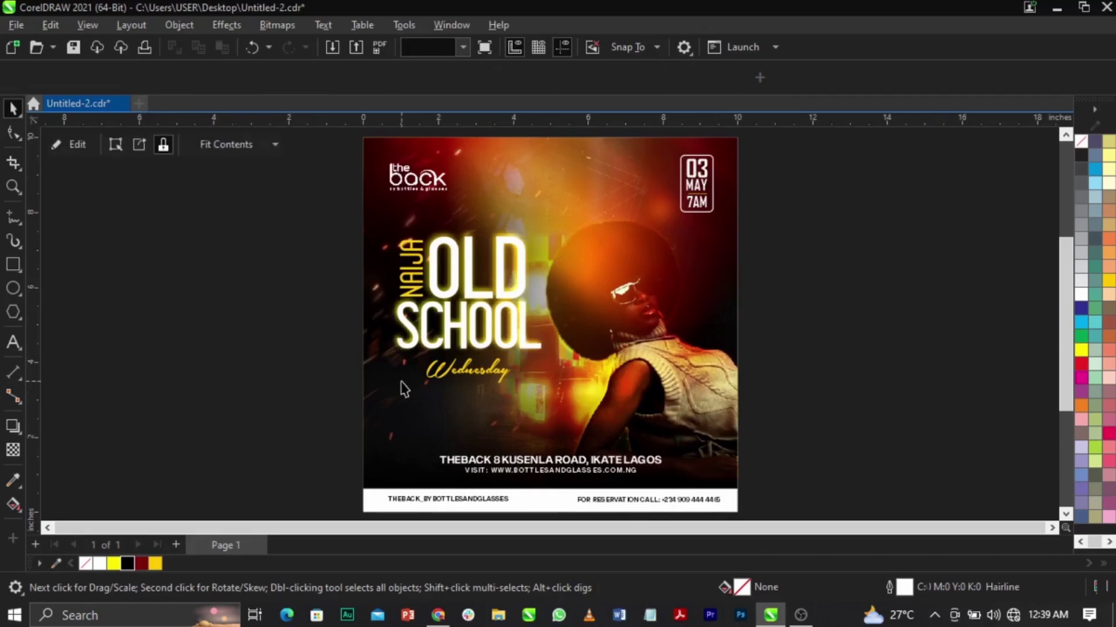
right_click(401, 381)
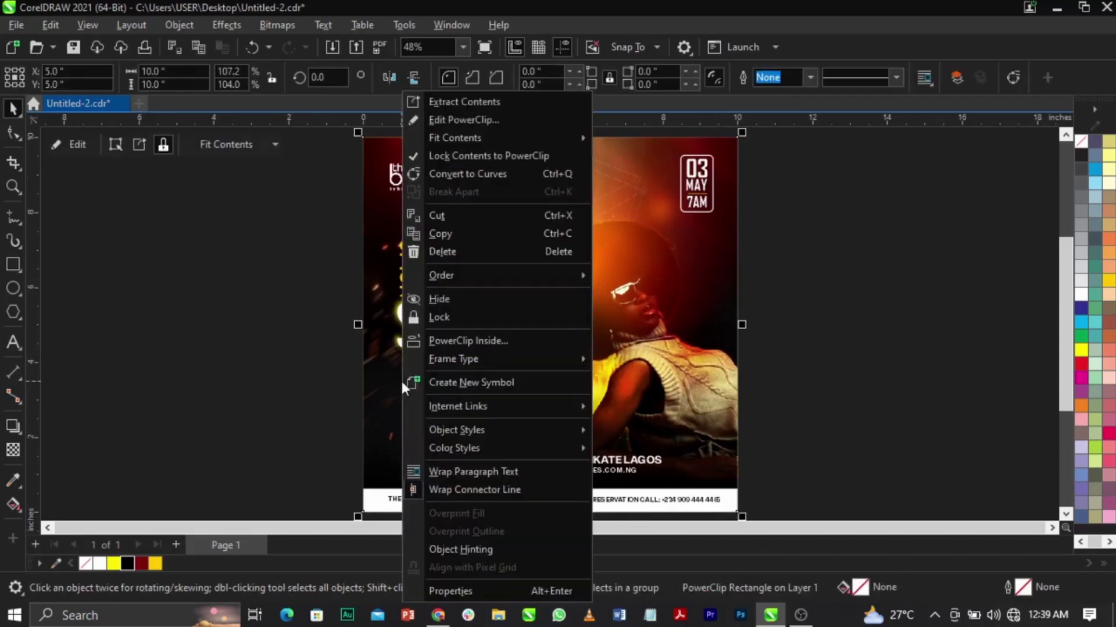
left_click(477, 119)
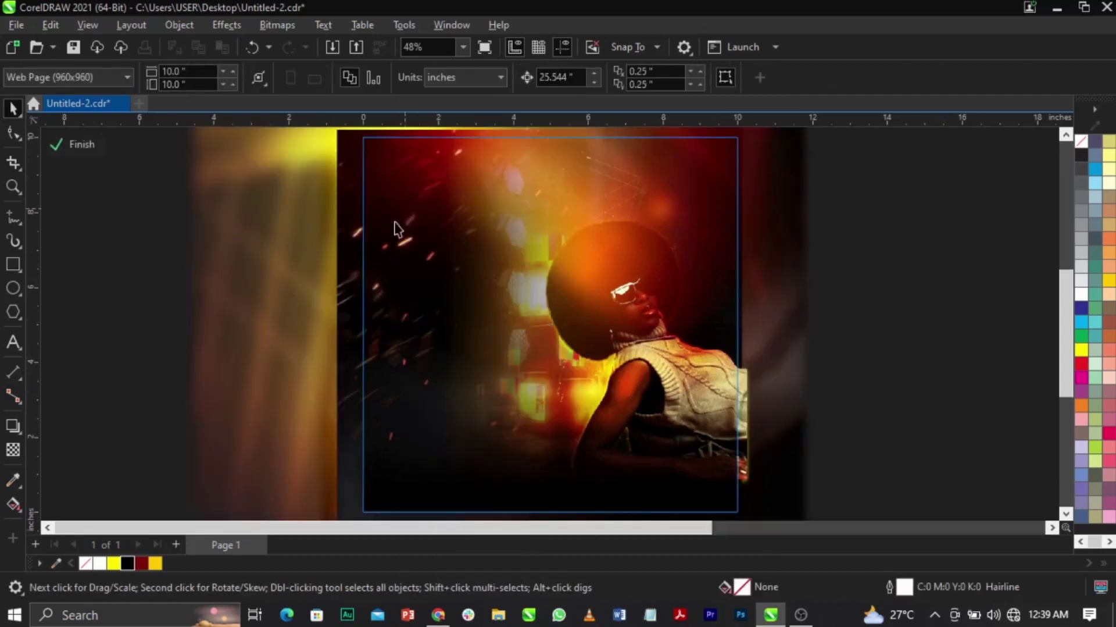
left_click(358, 277)
scroll(357, 279, "down", 1)
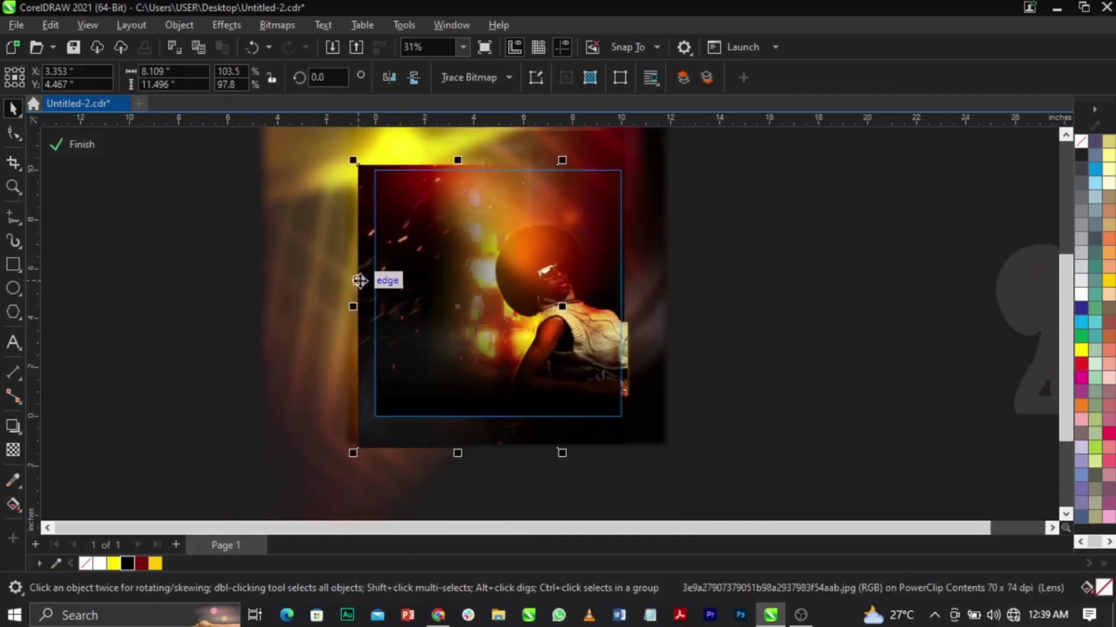
key("ctrl+z")
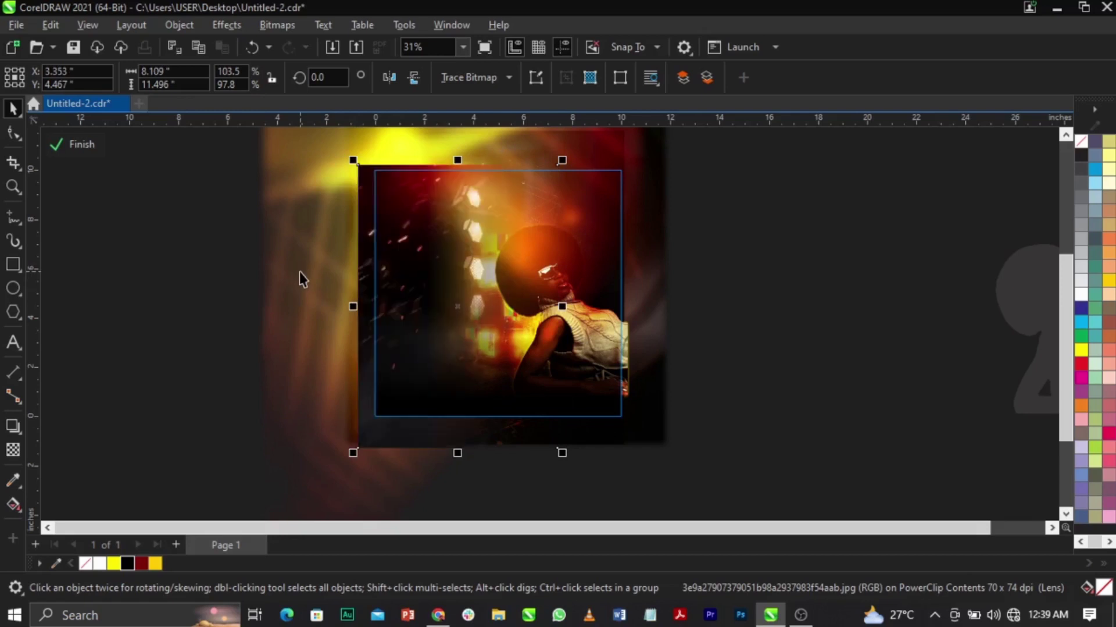
left_click(299, 271)
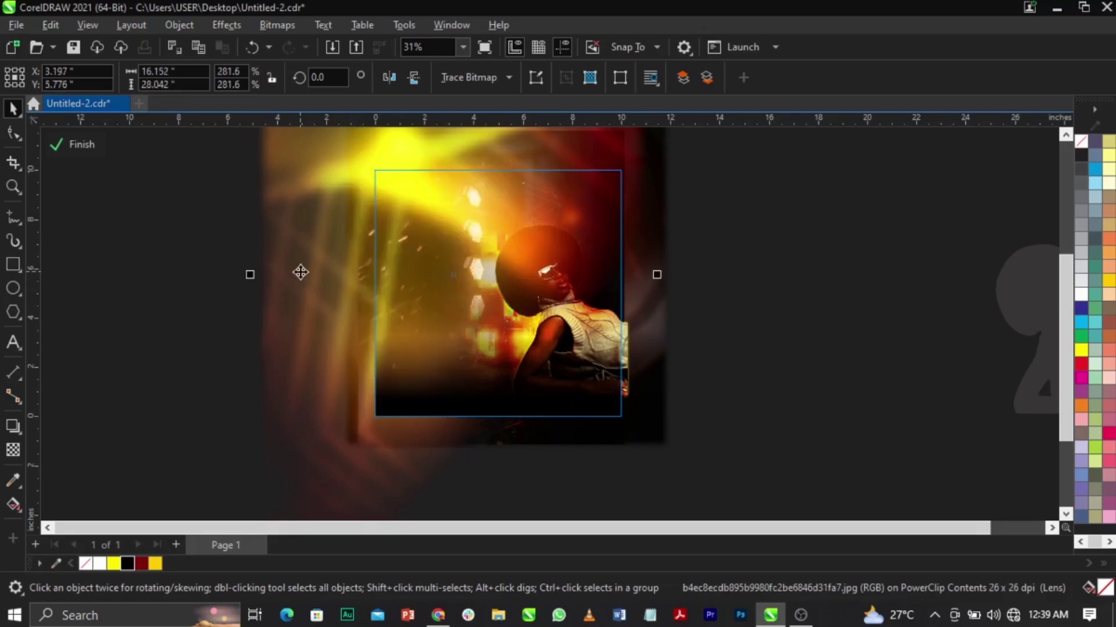
Apply a diagonal fountain transparency fading toward the woman, with the start node at 19%.
left_click(13, 451)
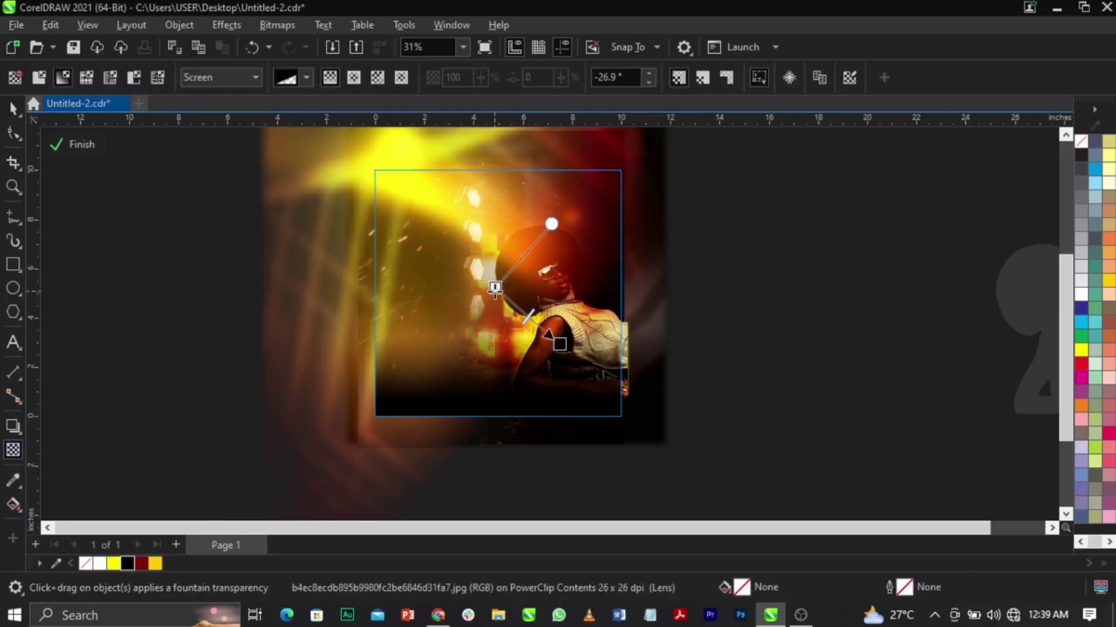
left_click_drag(495, 288, 475, 227)
left_click_drag(560, 344, 539, 296)
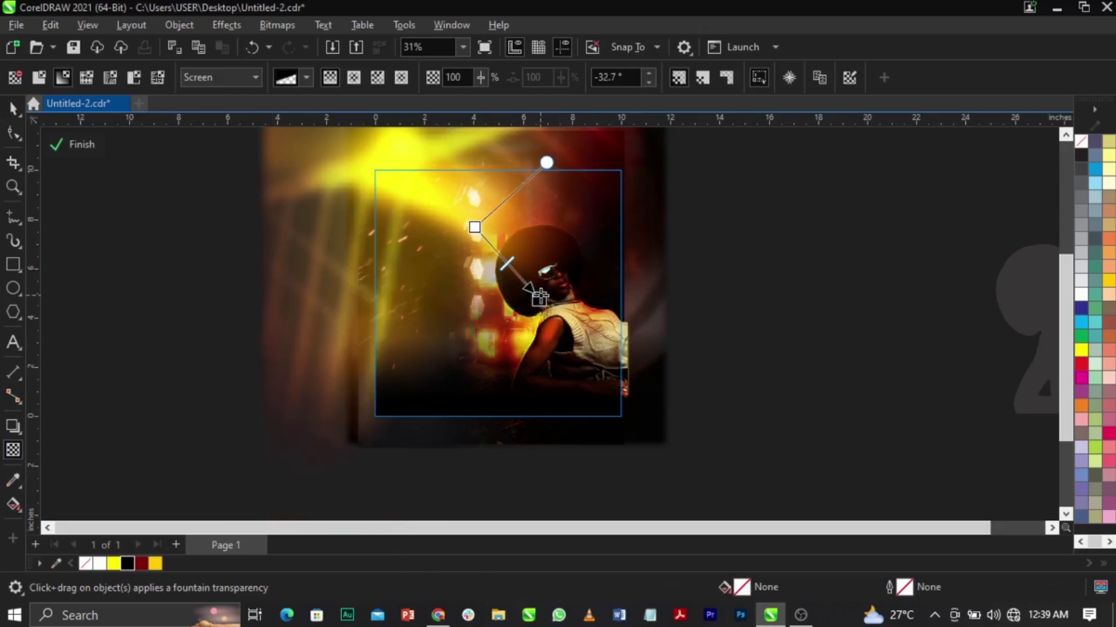
left_click_drag(474, 228, 455, 184)
left_click(494, 168)
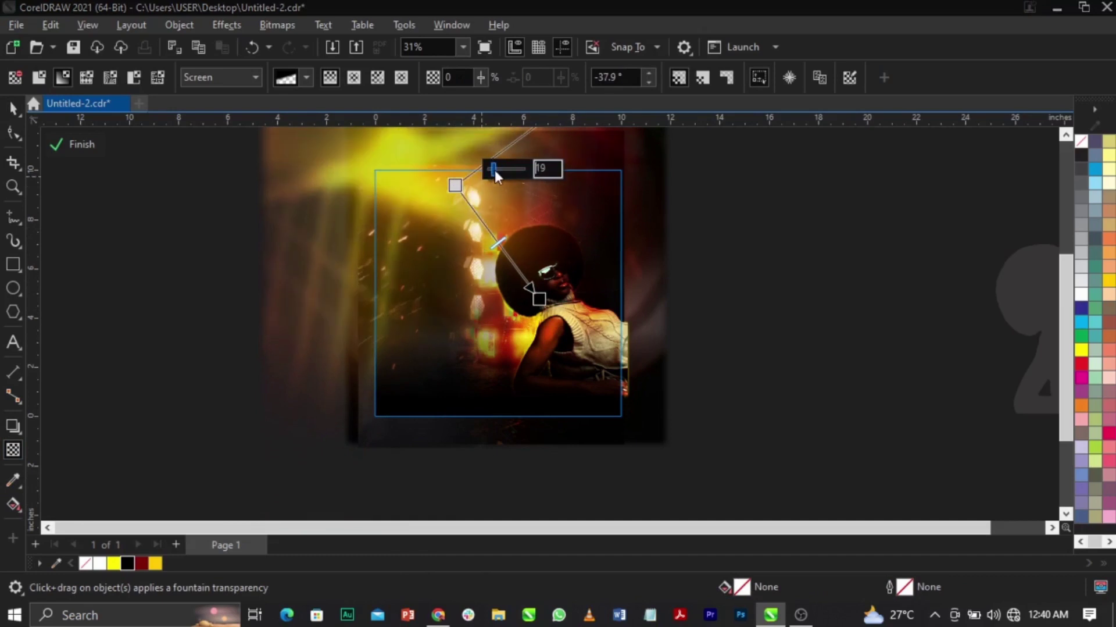
left_click_drag(455, 185, 476, 220)
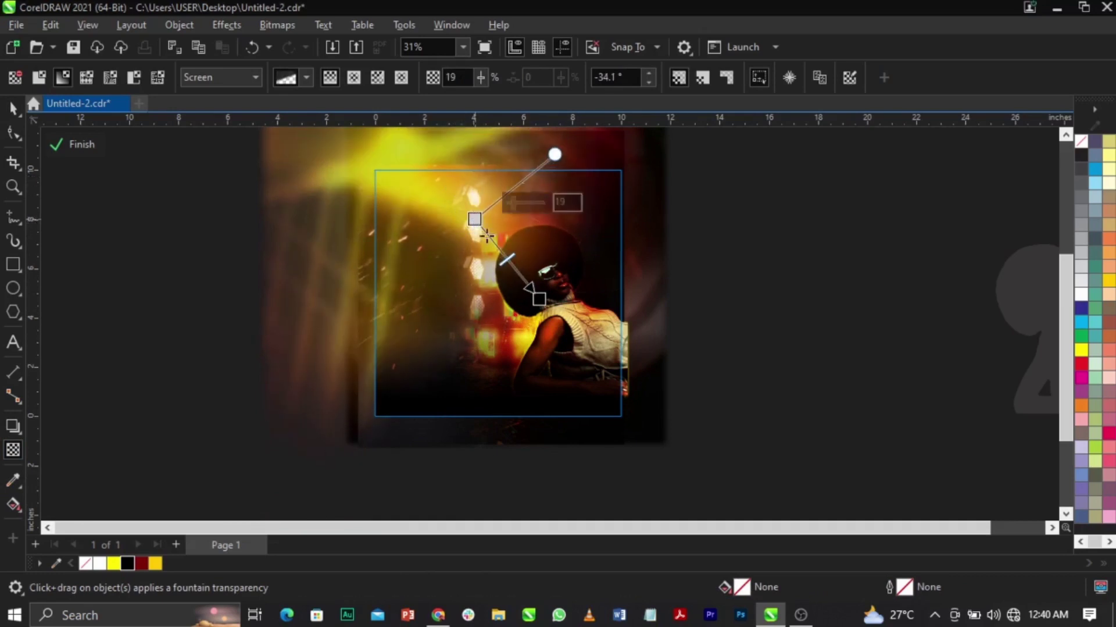
left_click_drag(536, 310, 548, 312)
key("ctrl+z")
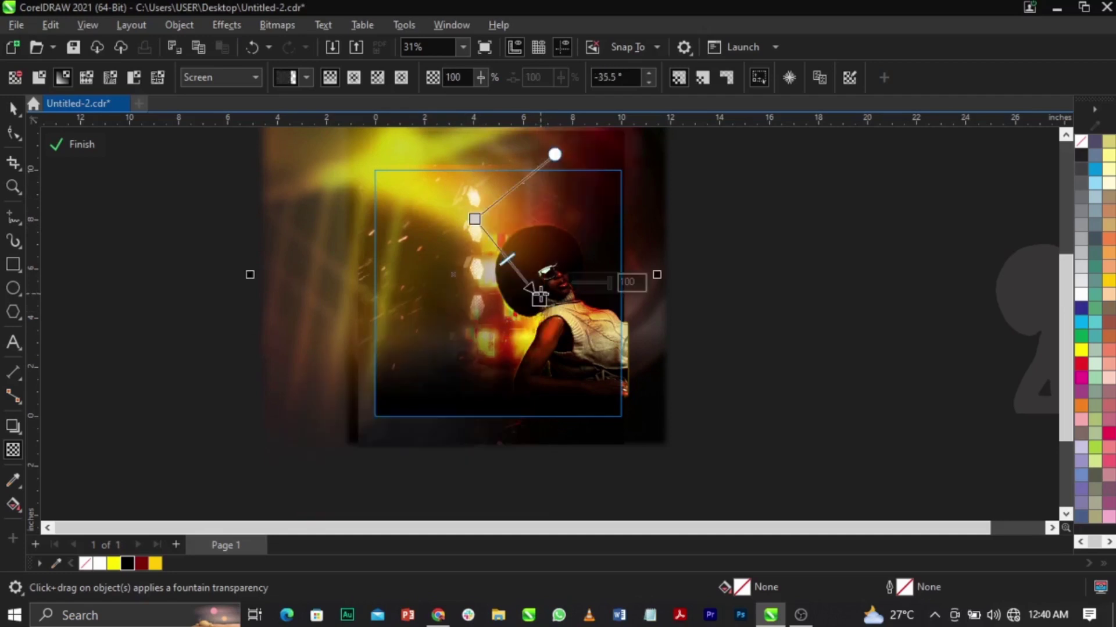
left_click_drag(474, 219, 483, 227)
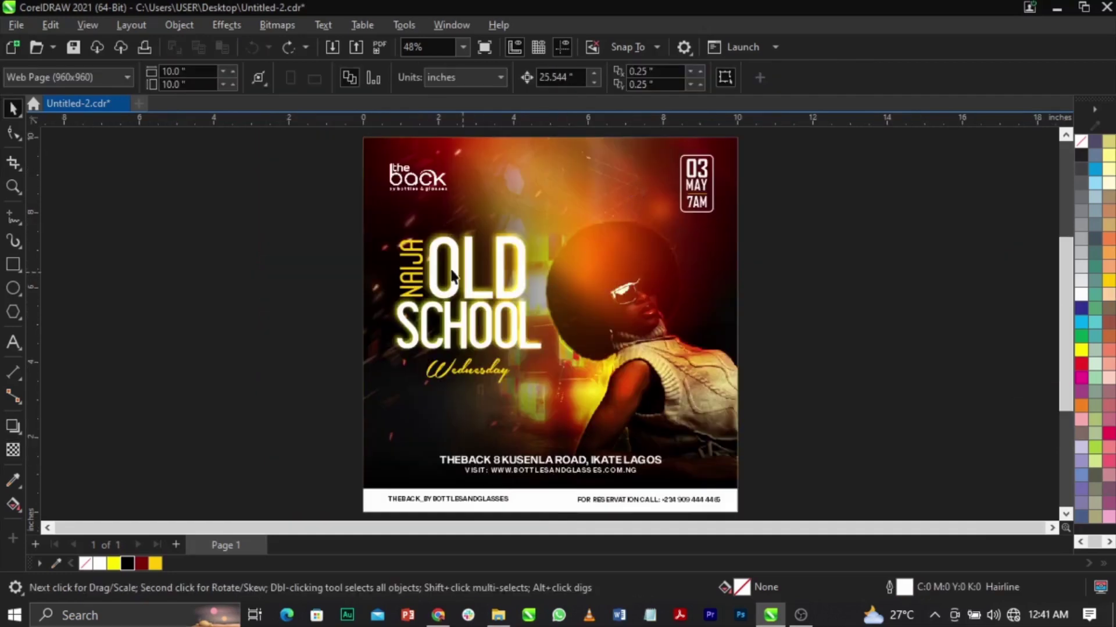
Zoom into the lower-left near the address and draw a small circle left of it.
key("z")
left_click_drag(321, 396, 543, 498)
key("space")
left_click(17, 287)
left_click_drag(340, 351, 416, 404)
key("space")
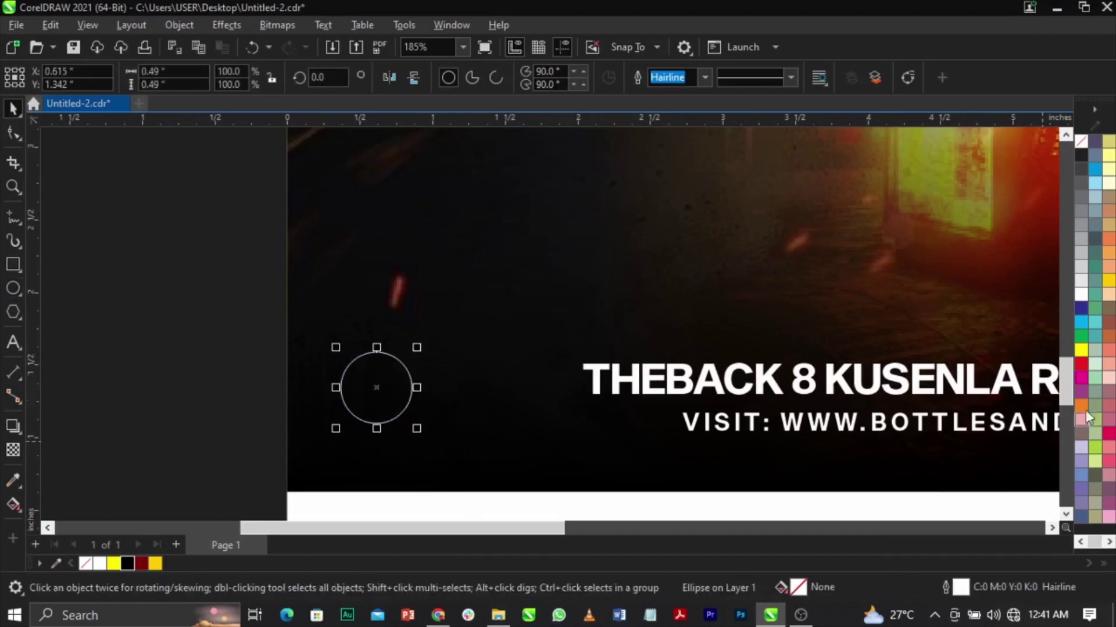
Fill the circle red, shift it slightly right, and set its outline to None.
left_click(1082, 365)
scroll(376, 399, "up", 3)
left_click_drag(384, 401, 416, 372)
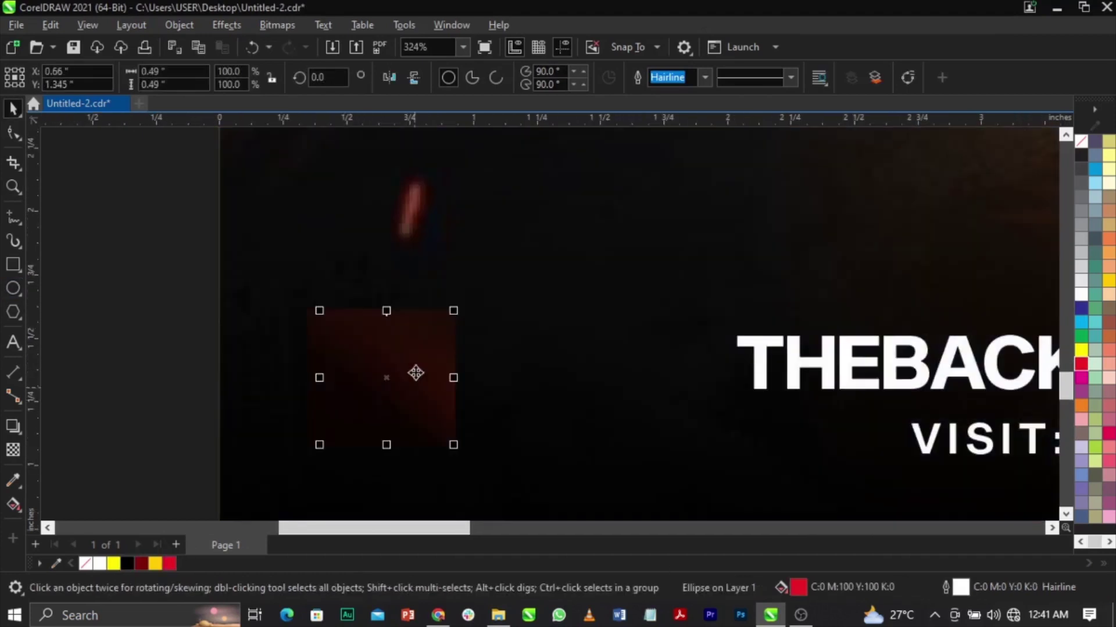
right_click(1083, 140)
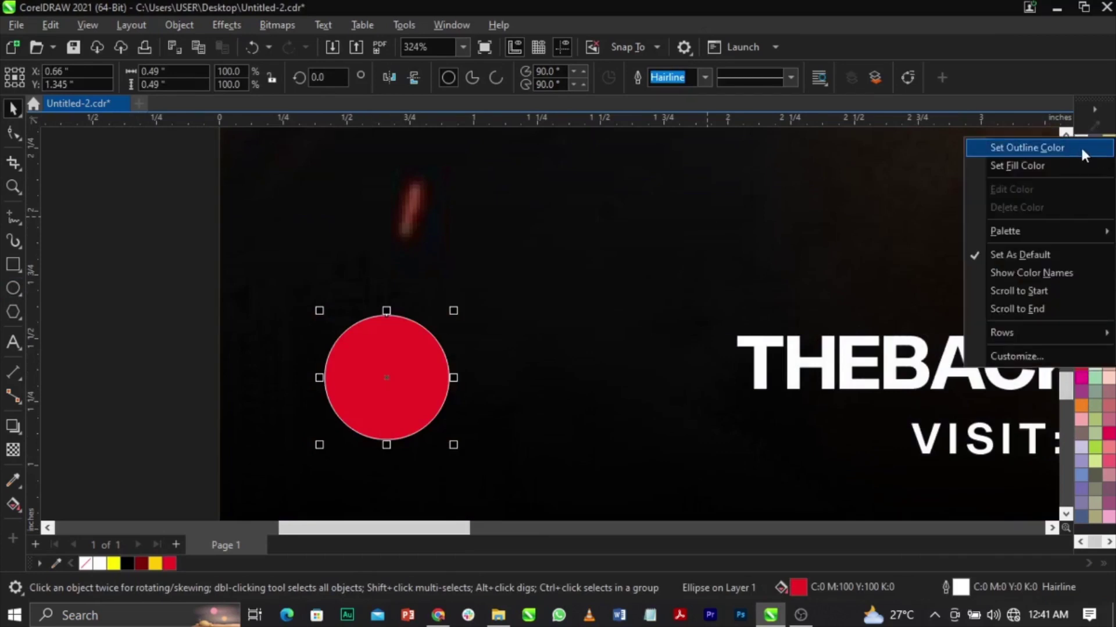
left_click(1080, 146)
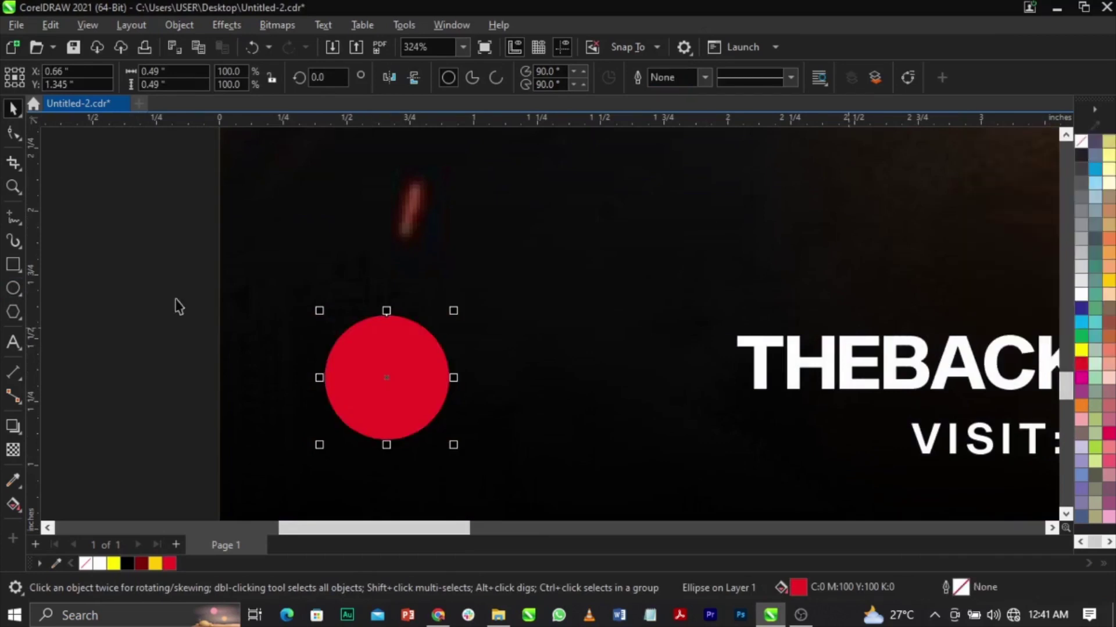
left_click(11, 343)
left_click(519, 367)
key("ctrl+space")
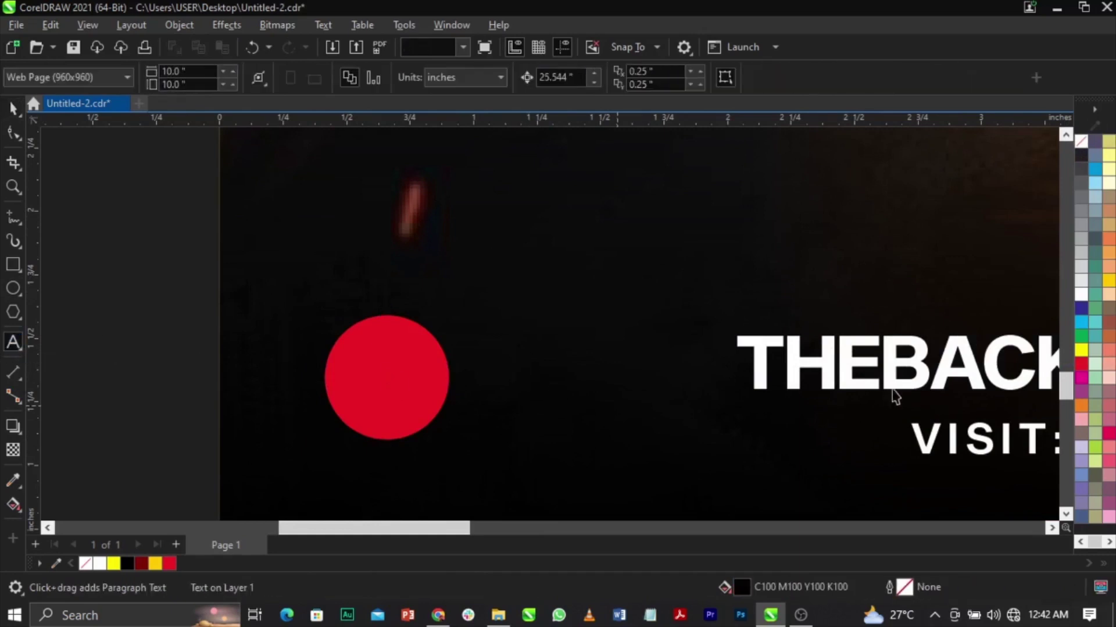
Copy the address text, retype it as +18, center it on the red circle, and shrink it.
left_click_drag(896, 375, 354, 276)
right_click(354, 277)
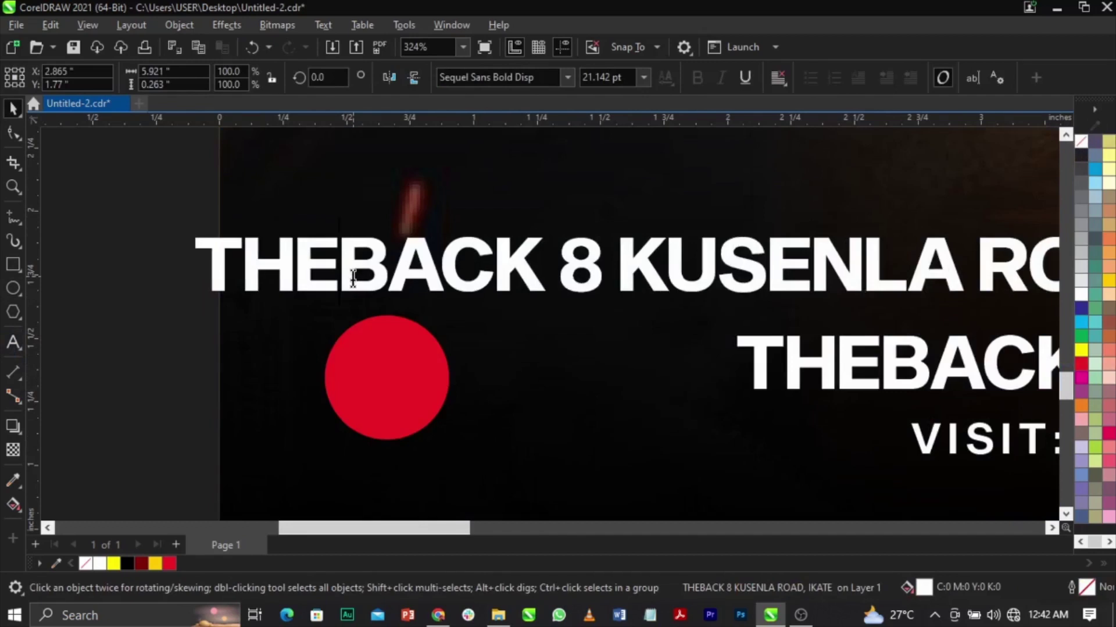
double_click(355, 276)
type("+18")
key("ctrl+space")
left_click(362, 384, "shift")
key("c")
key("e")
left_click(506, 374)
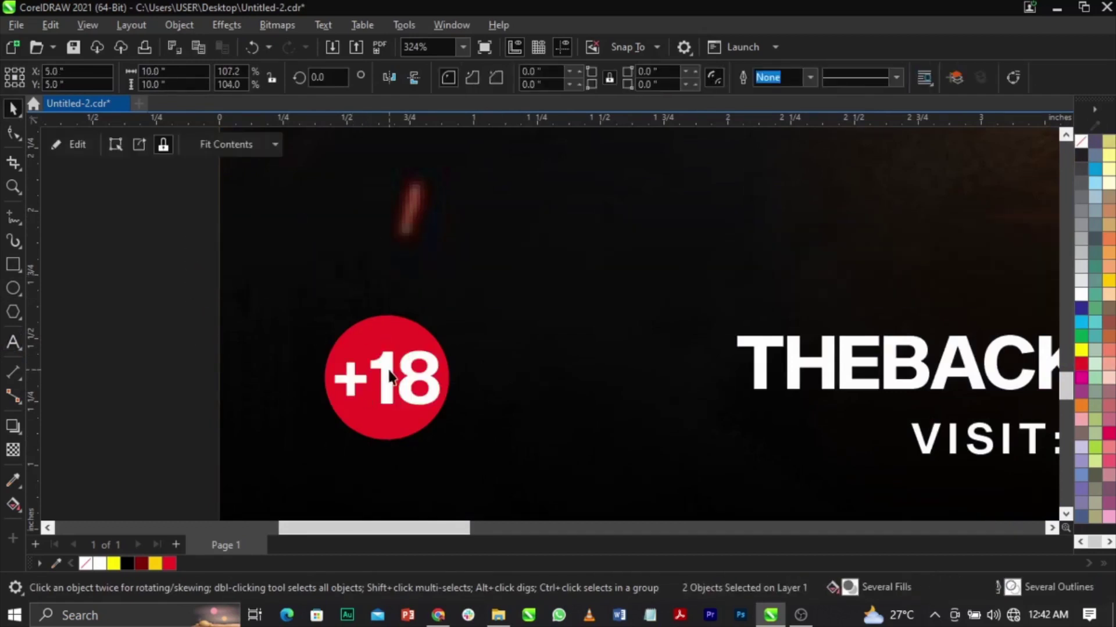
scroll(390, 374, "up", 1)
left_click(390, 375)
left_click_drag(455, 417, 620, 364)
Duplicate the +18 text beside the circle and change it to 'DRINK' / 'RESPONSIBLY' on two lines.
right_click(620, 365)
key("F8")
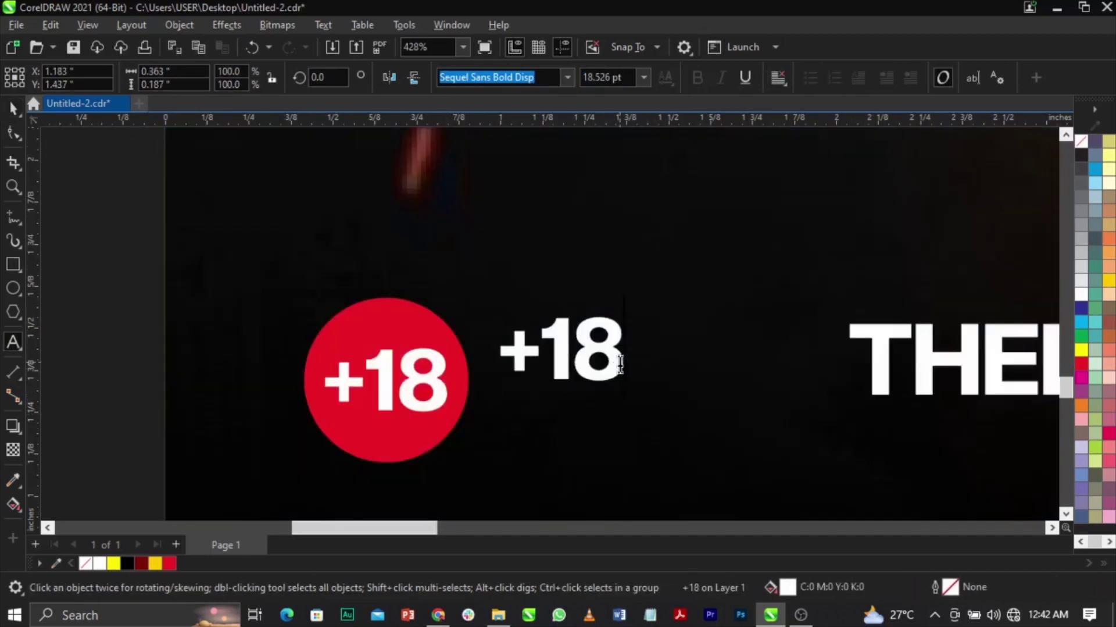
key("ctrl+a")
type("DRINJ")
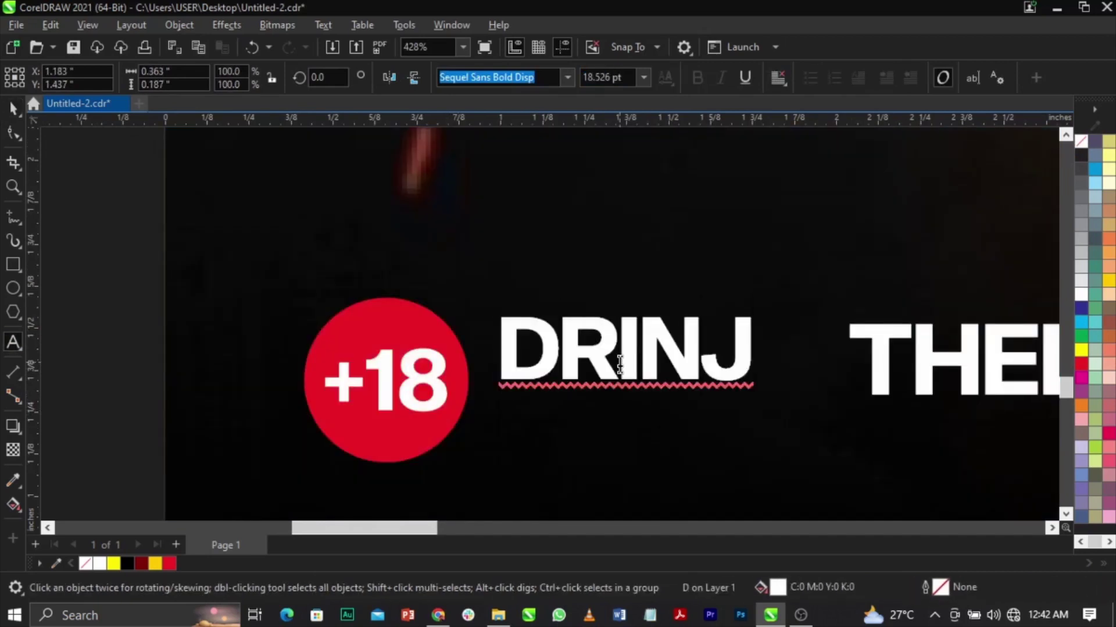
key("BackSpace")
type("K")
key("Return")
type("RESP")
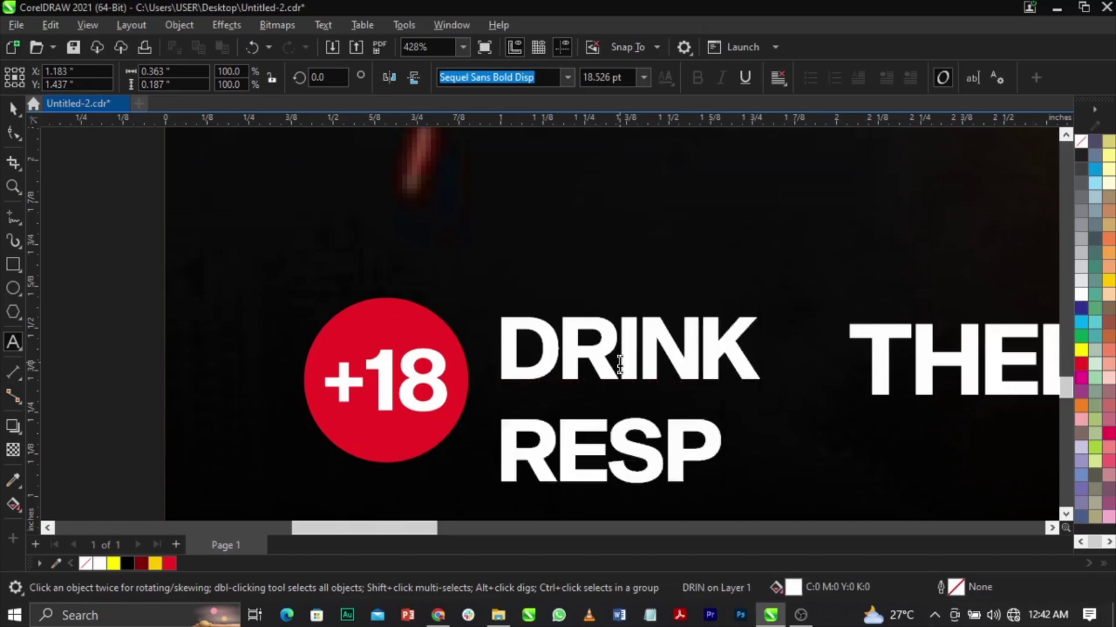
type("ONSIBLY")
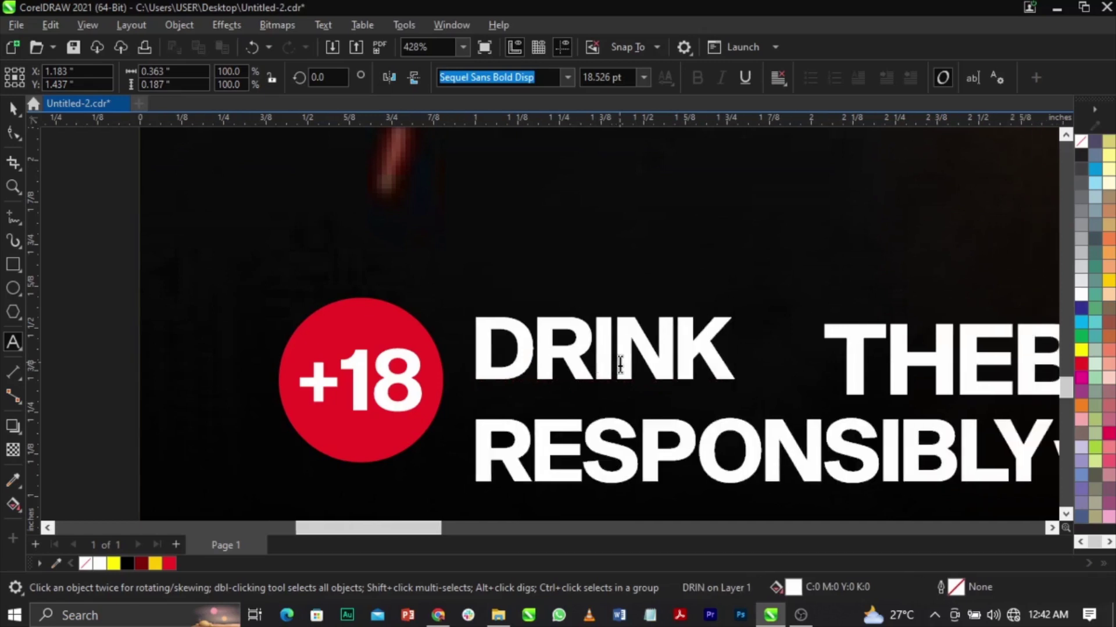
key("ctrl+space")
Scale the warning text to about 44% and the +18 circle to 60%, place them together, and group them.
scroll(620, 365, "down", 2)
left_click_drag(946, 464, 695, 446)
left_click_drag(504, 286, 328, 482)
scroll(347, 431, "up", 2)
left_click_drag(346, 433, 405, 373)
scroll(477, 322, "up", 2)
left_click_drag(478, 324, 509, 337)
scroll(374, 291, "down", 3)
left_click_drag(312, 243, 598, 331)
key("ctrl+g")
Fit the whole flyer page in view and preview it full screen with F9.
key("F4")
left_click(859, 387)
scroll(391, 456, "up", 1)
key("shift+F4")
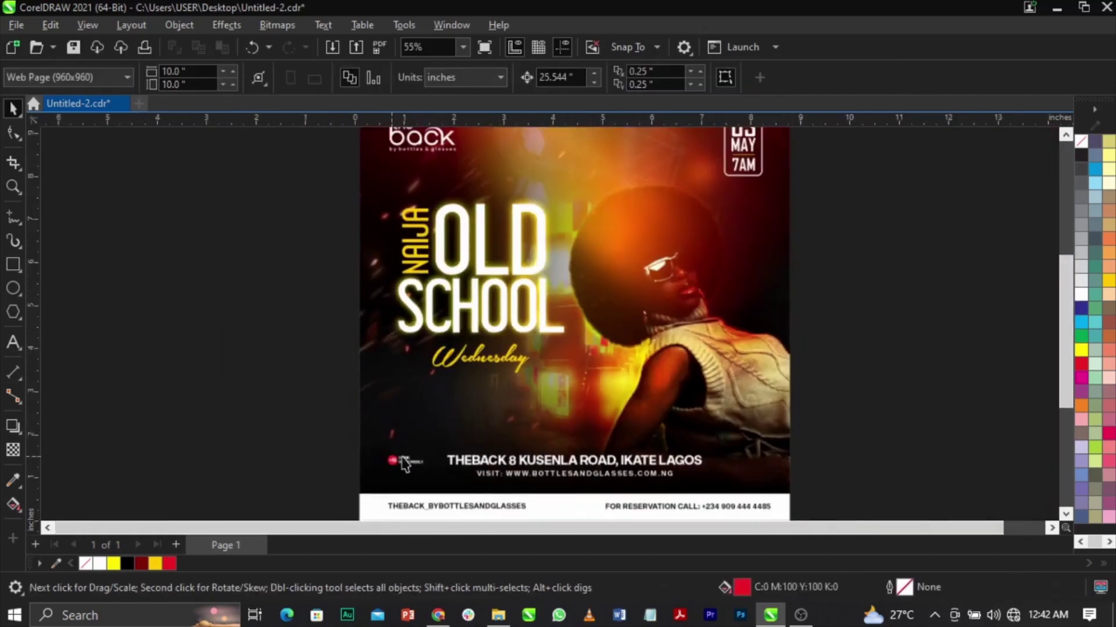
key("F9")
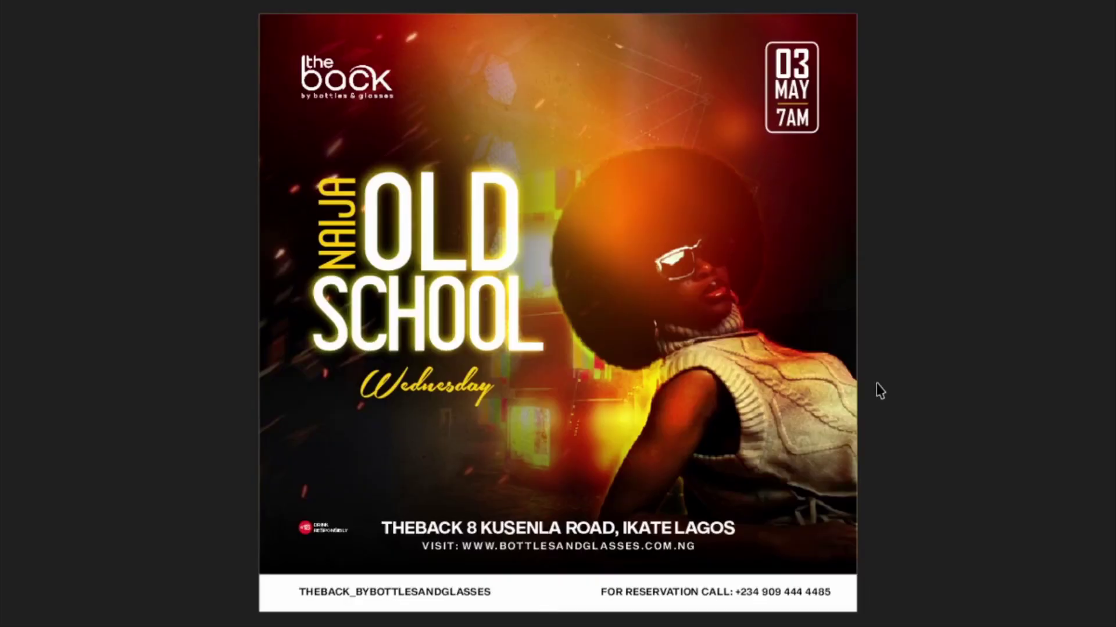